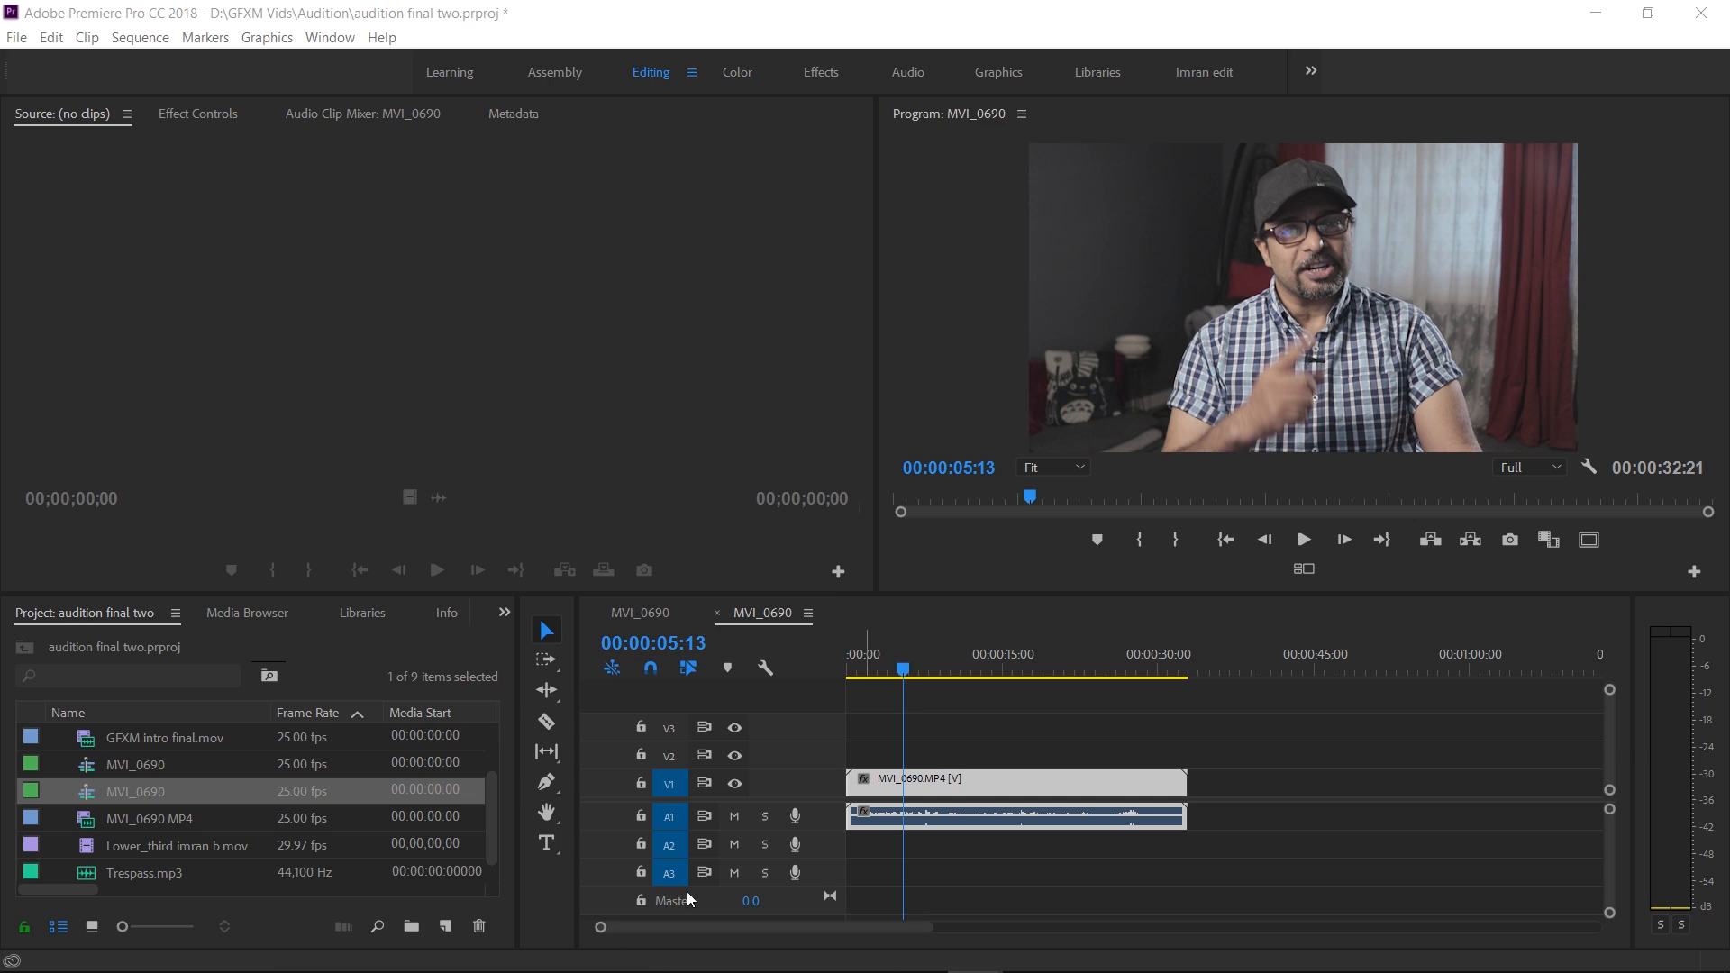
Play the MVI_0690 sequence from about five seconds in, and move the playhead to 00:00:15:02.
click(895, 670)
mouse_move(895, 669)
mouse_down()
mouse_move(857, 669)
mouse_move(900, 665)
mouse_up()
key(space)
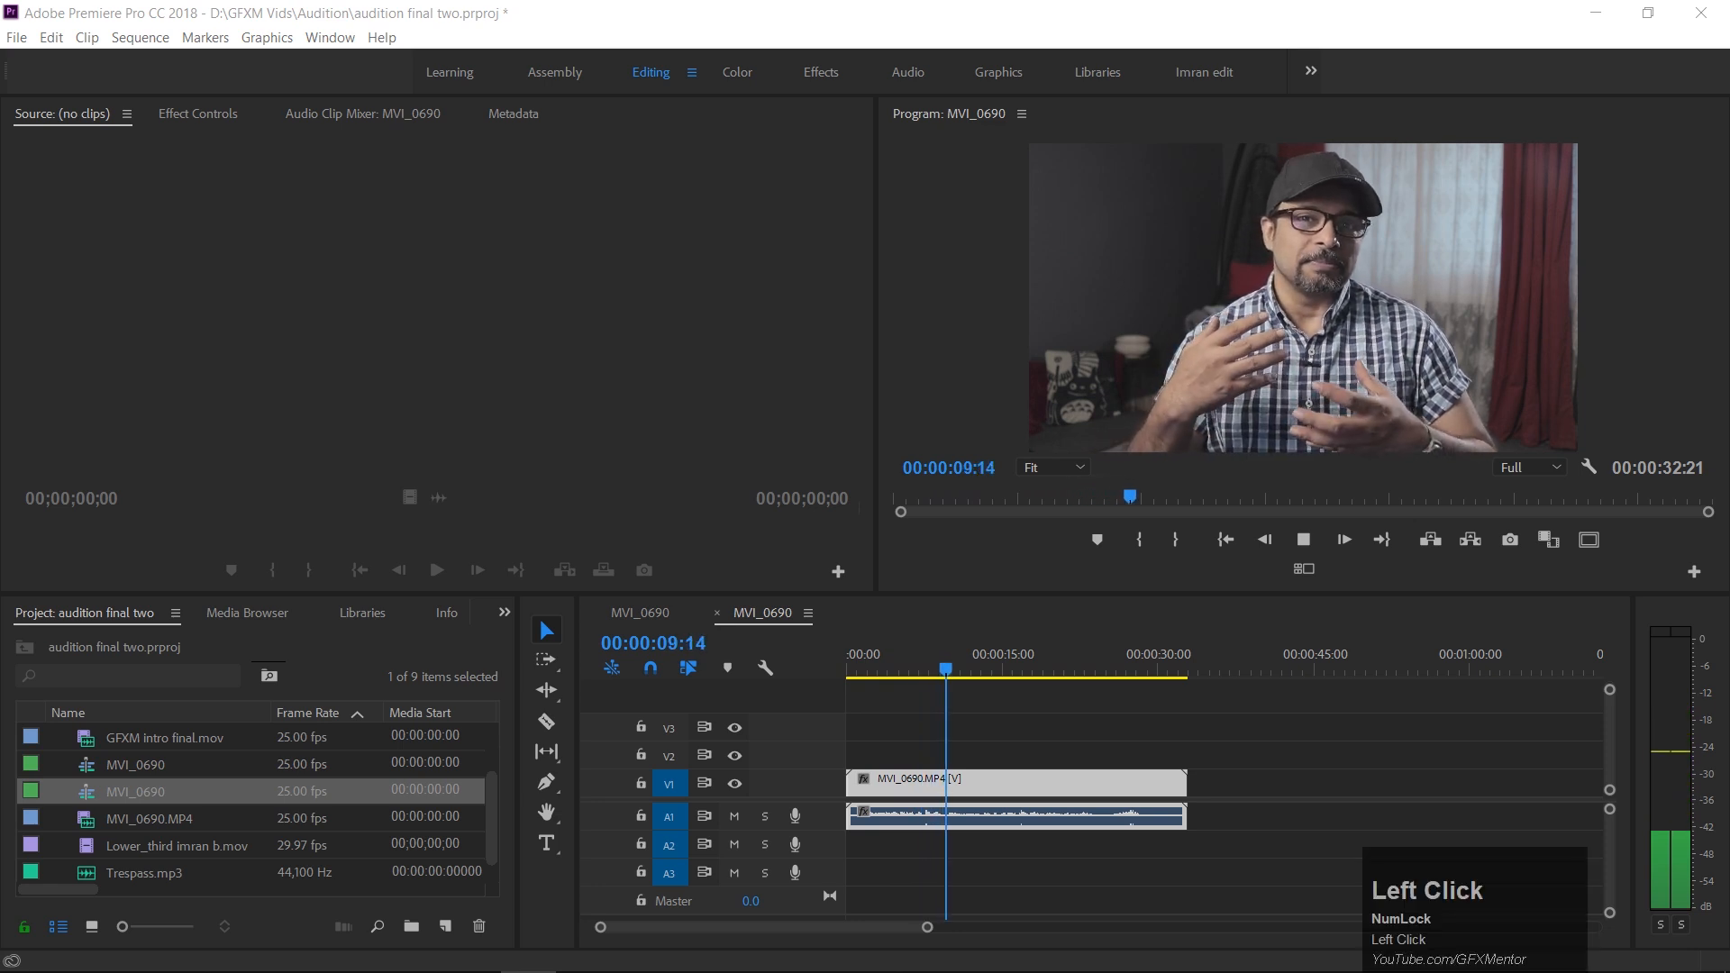
click(1004, 667)
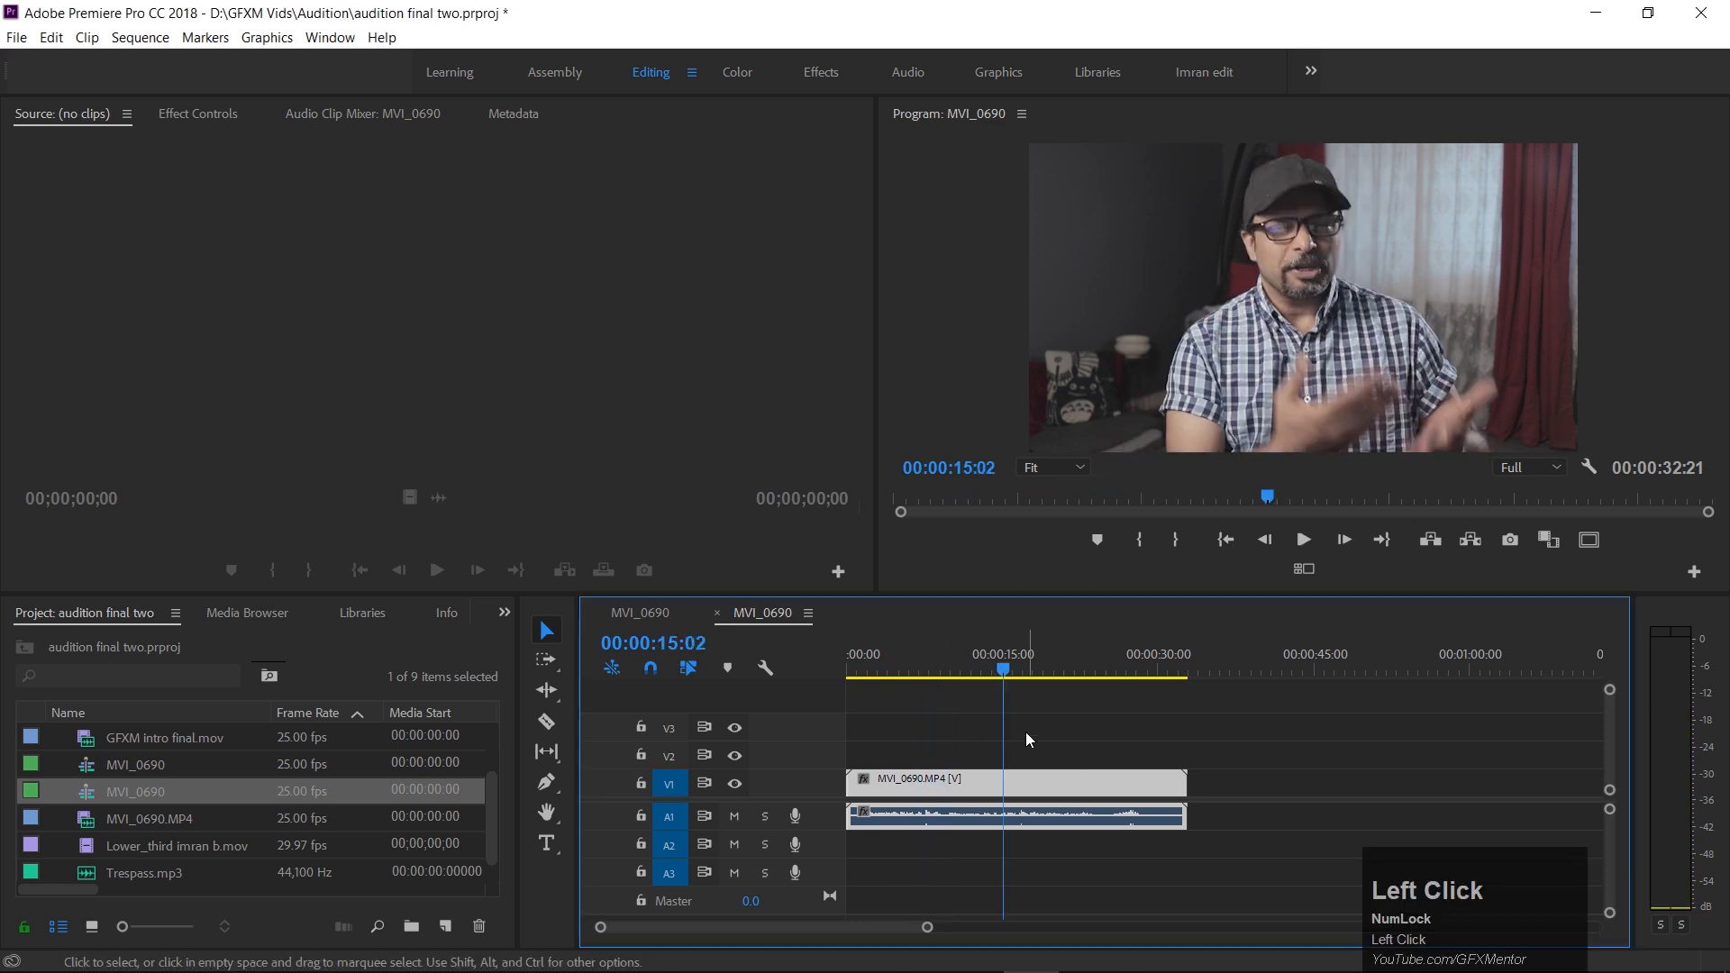
Send the MVI_0690.MP4 clip from the timeline to Adobe Audition for audio editing.
right_click(1025, 814)
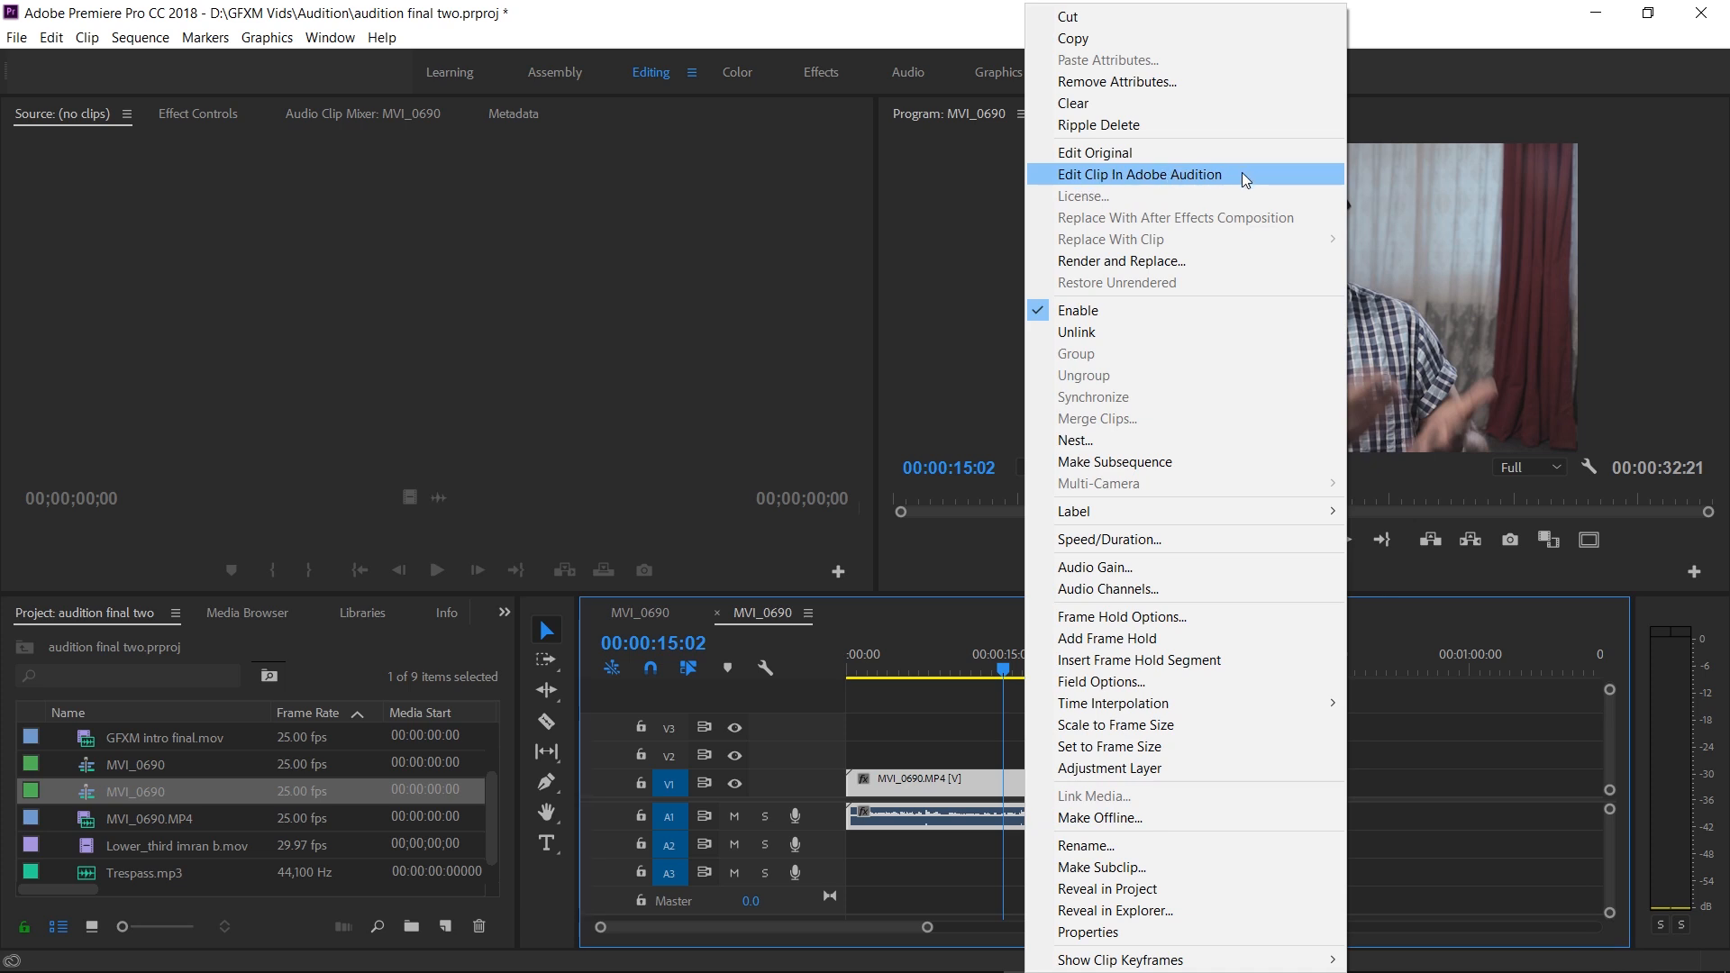
click(27, 951)
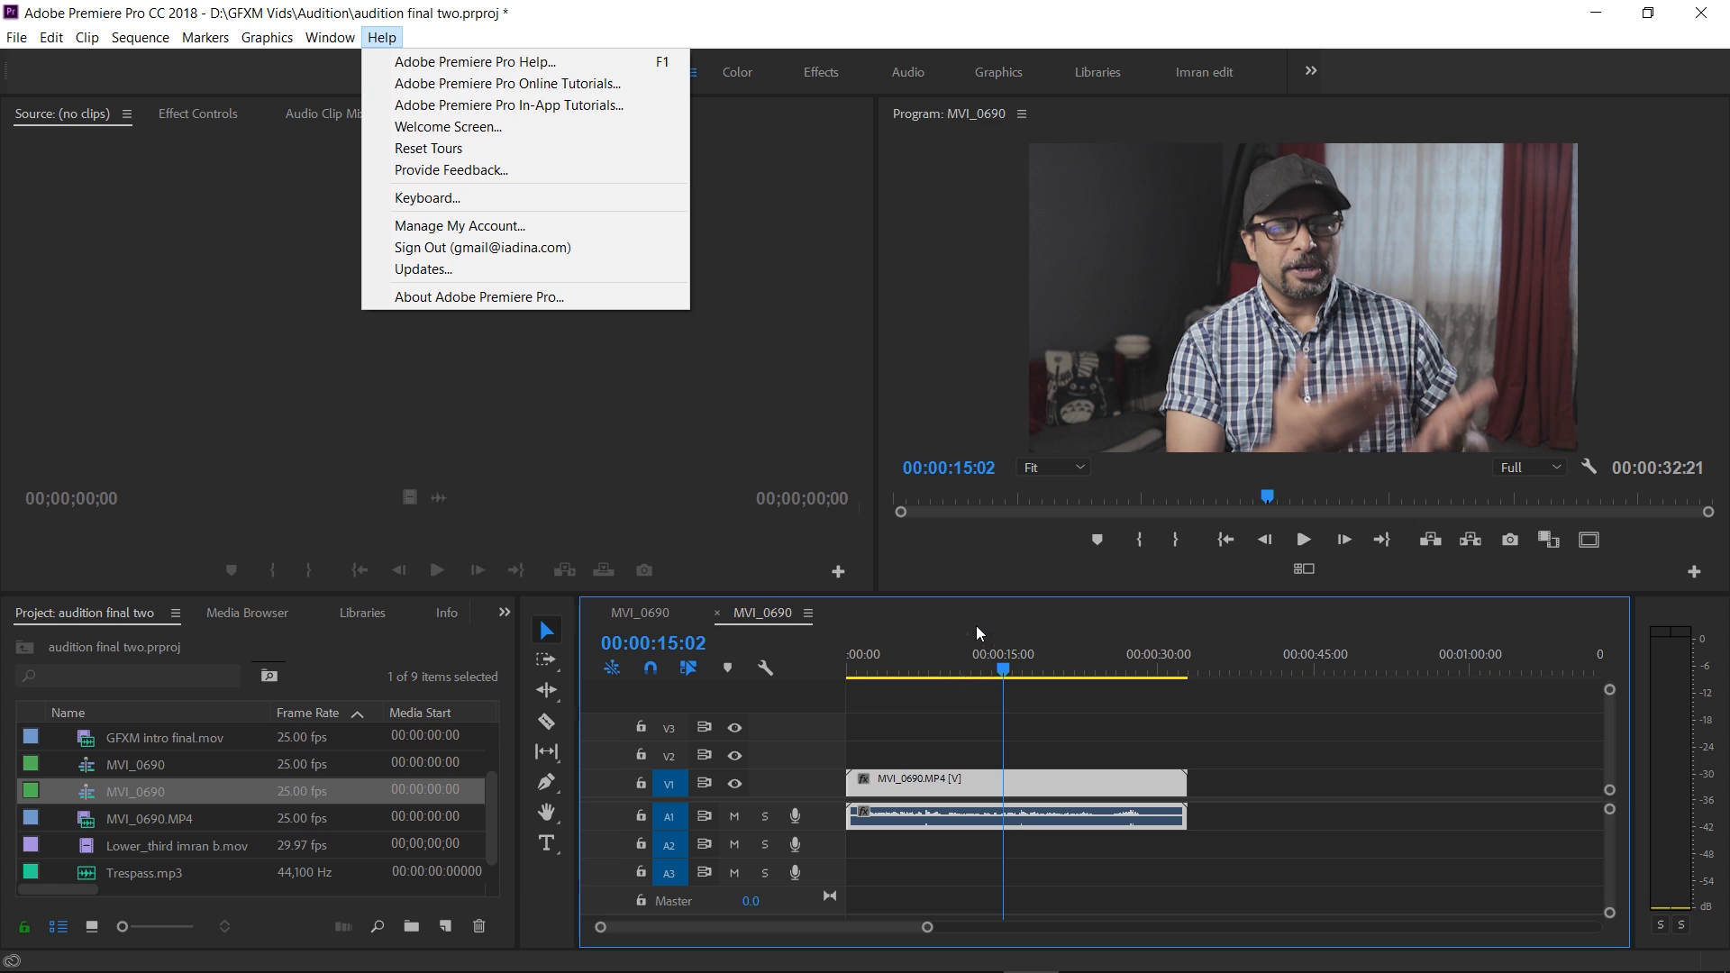
click(979, 631)
right_click(975, 791)
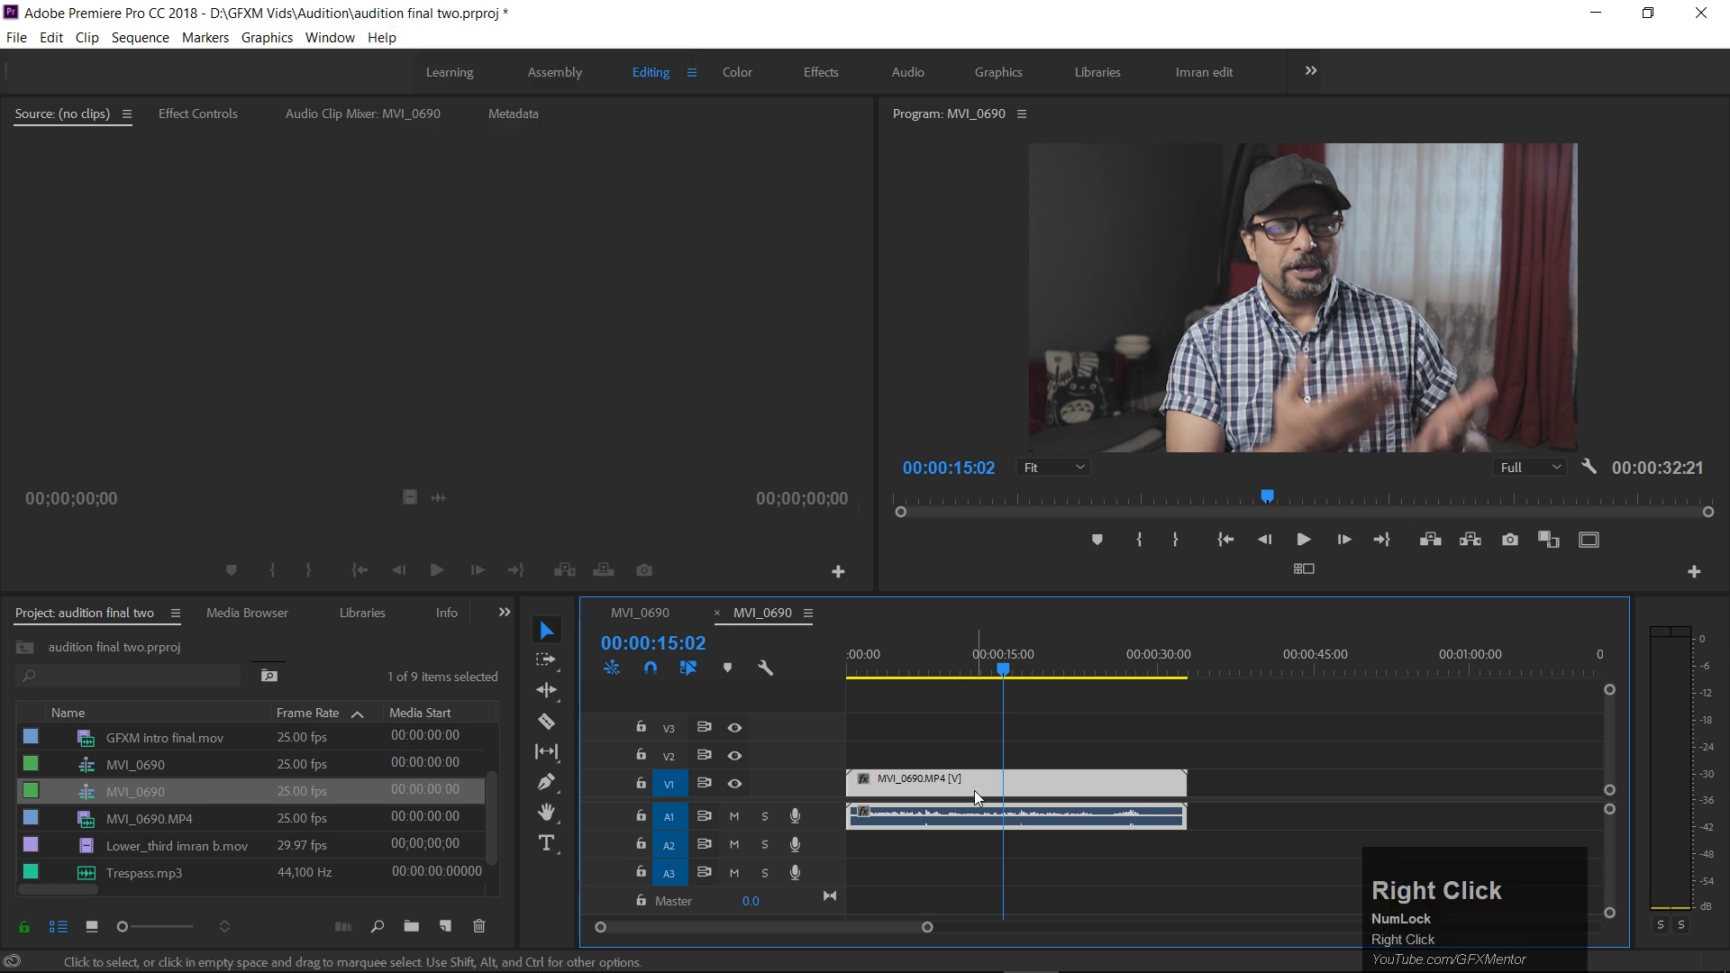
click(1130, 173)
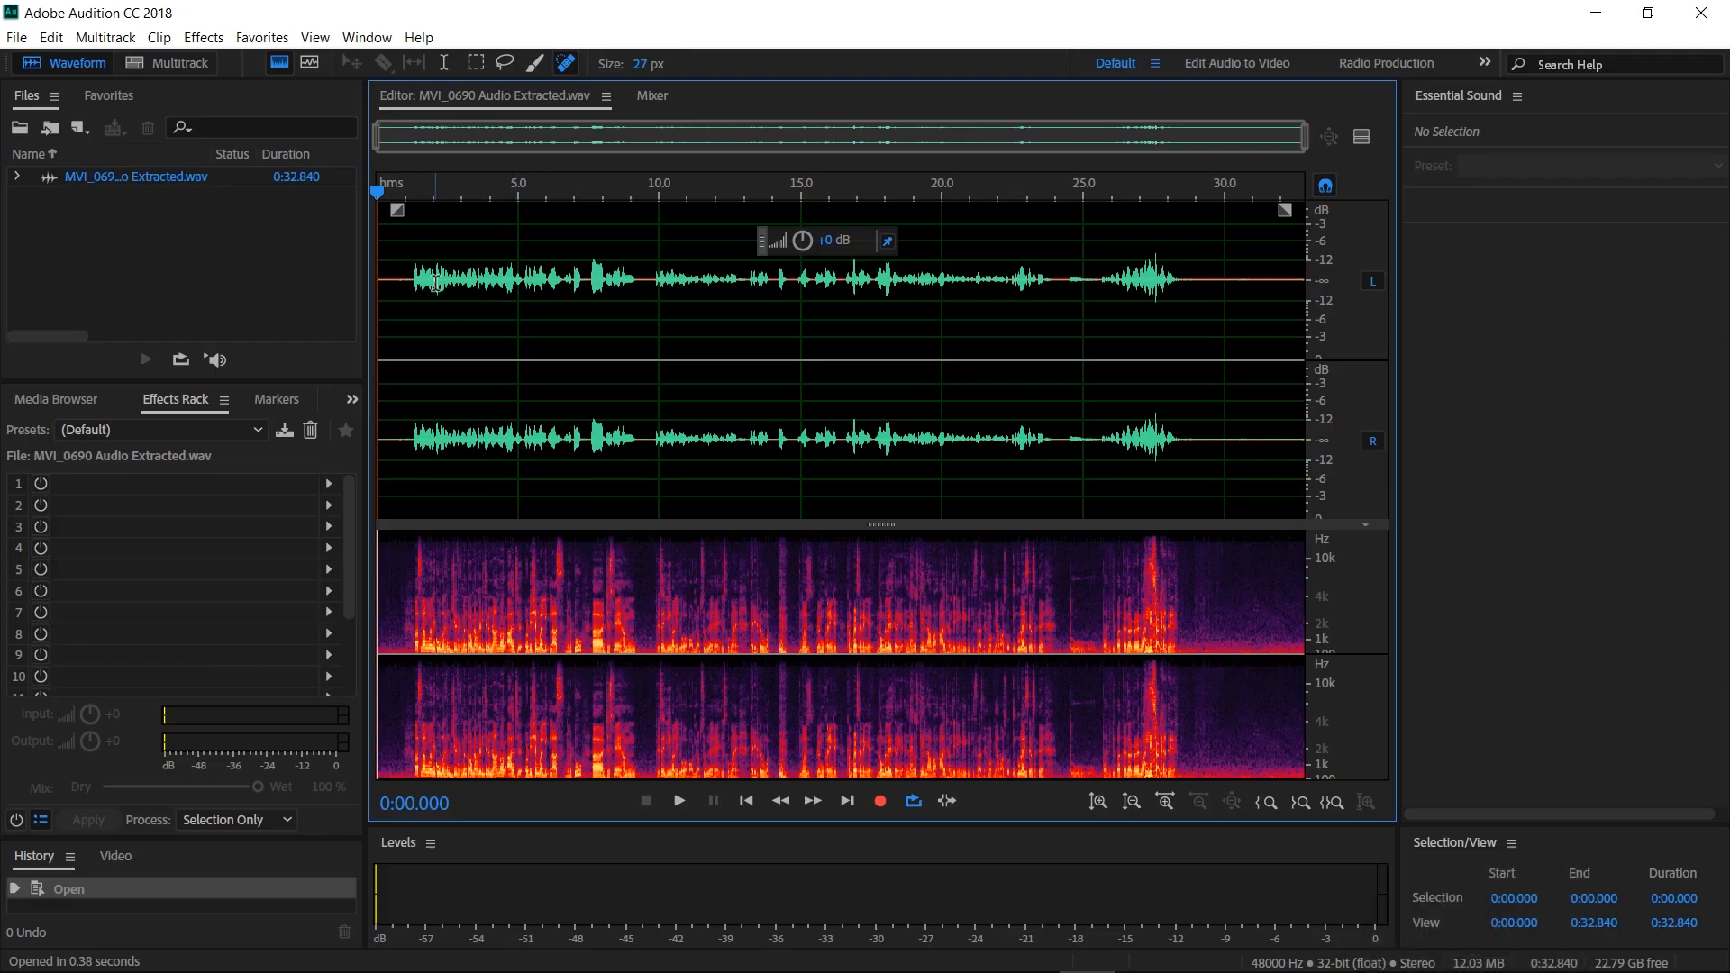
Play the opening of the extracted audio from just before the speech and again from the very start.
click(403, 356)
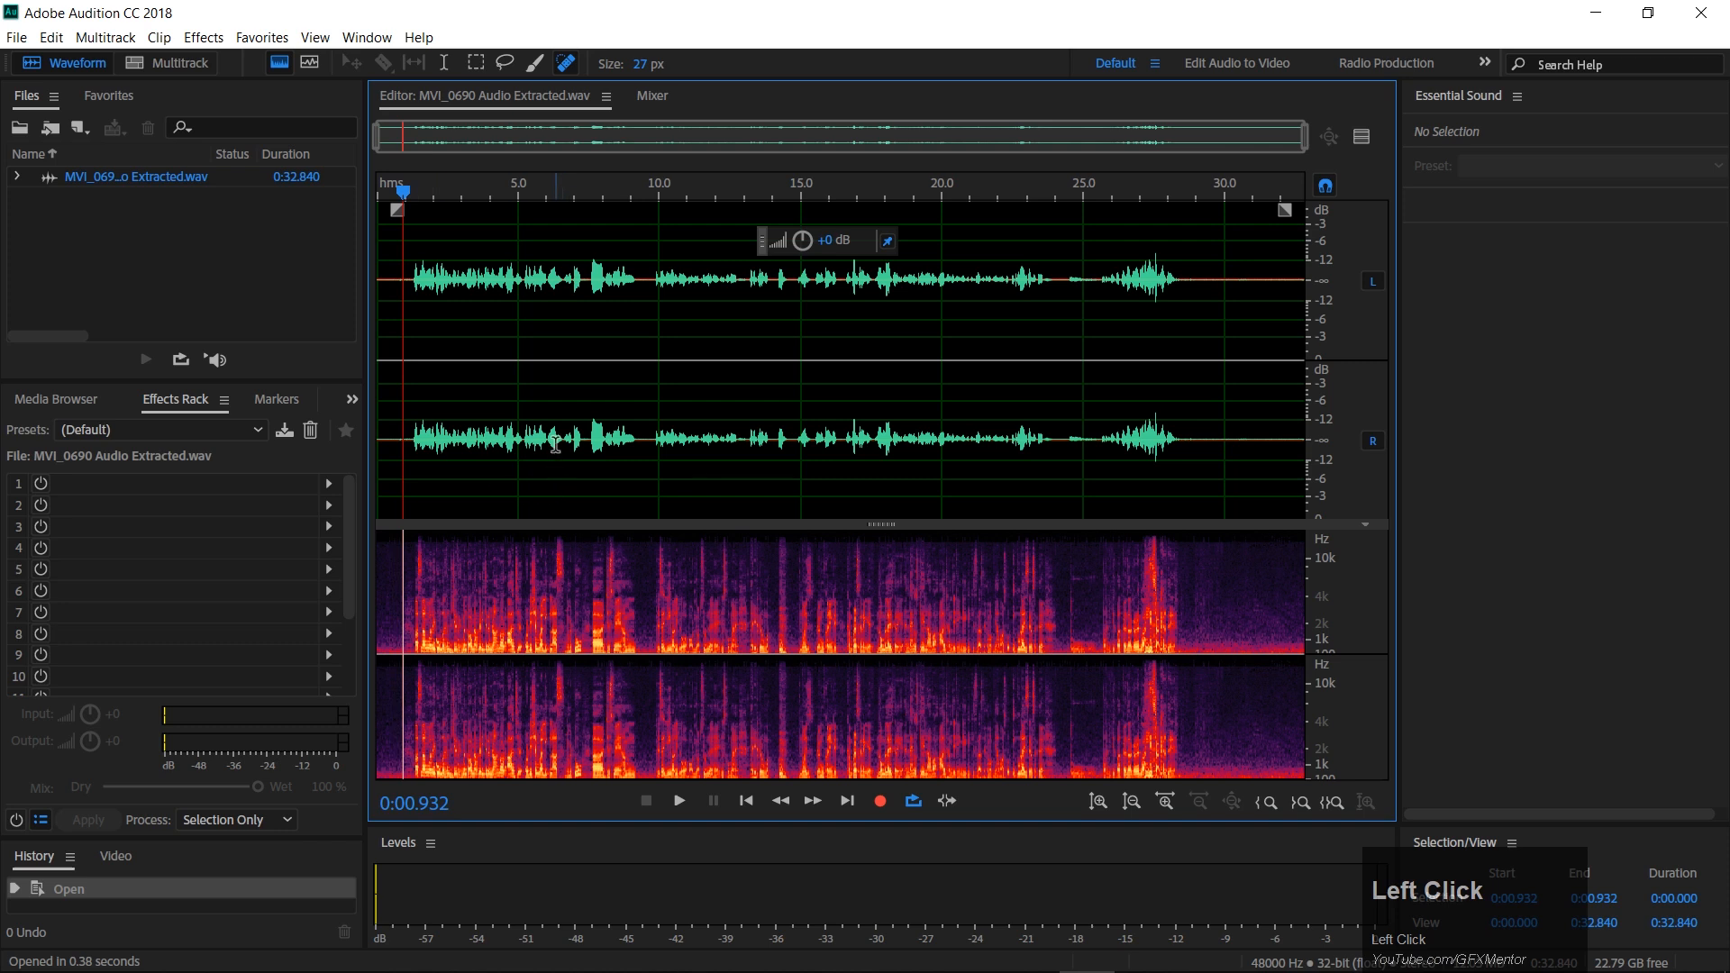
key(space)
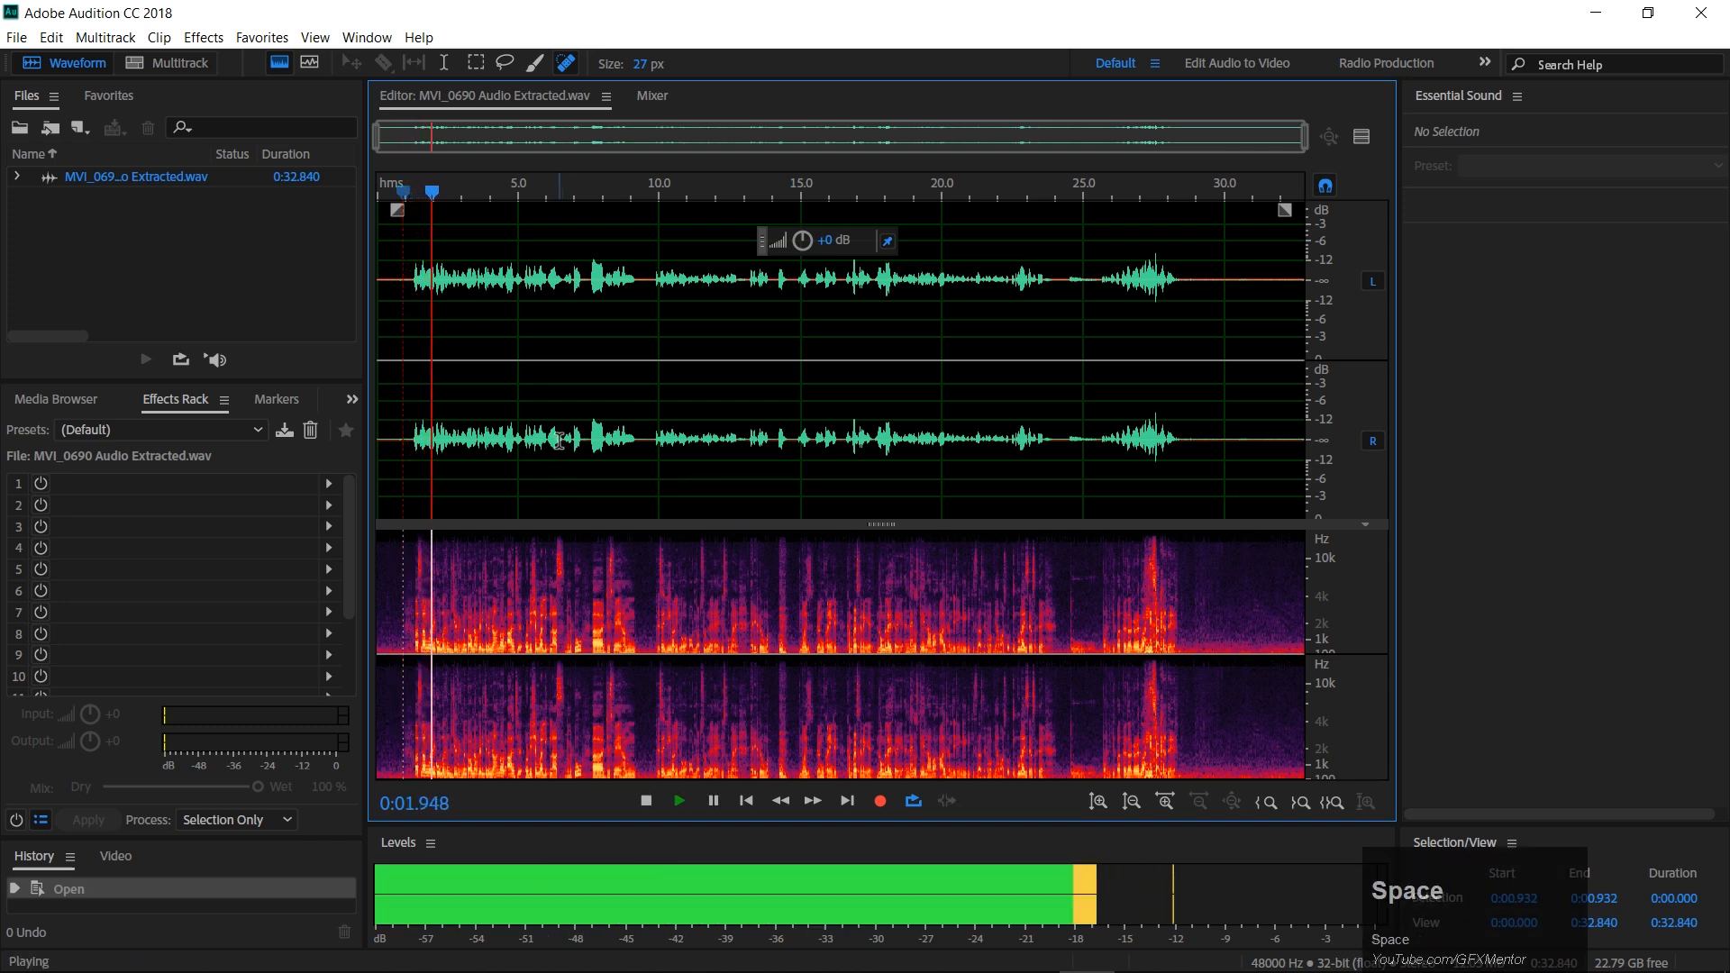
key(space)
drag(457, 204, 379, 192)
key(space)
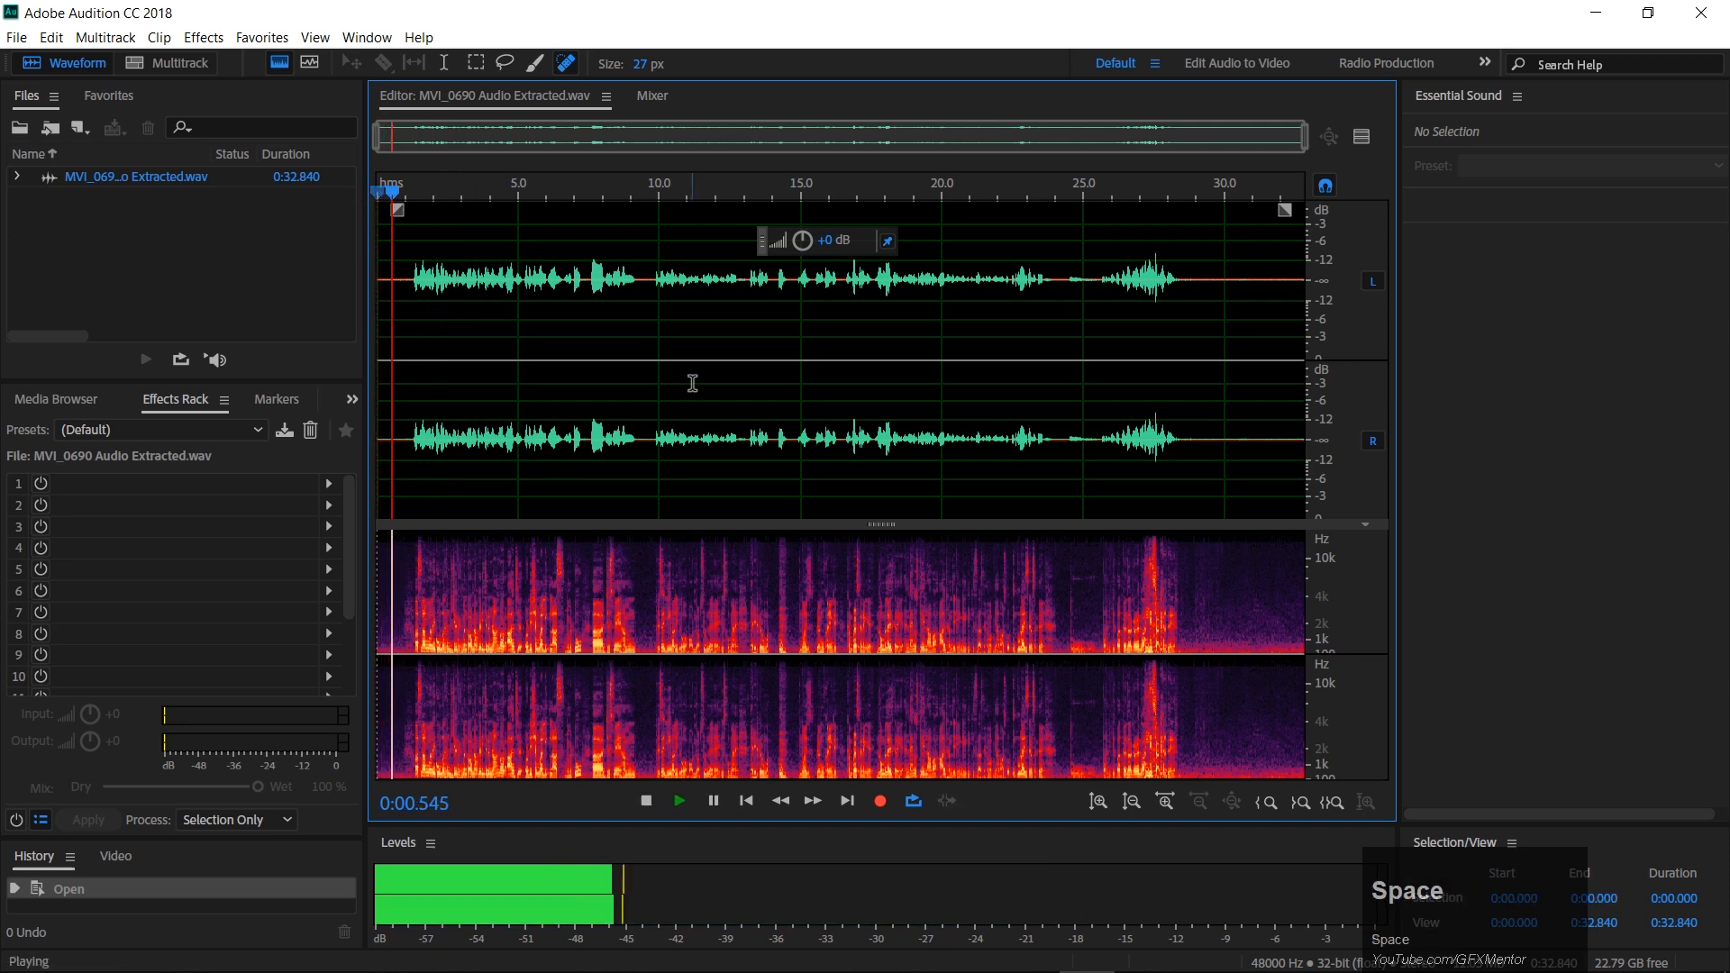
key(space)
Place the playhead at about 3.2 seconds and undo the Single-band Compressor effect.
click(467, 270)
key(ctrl+z)
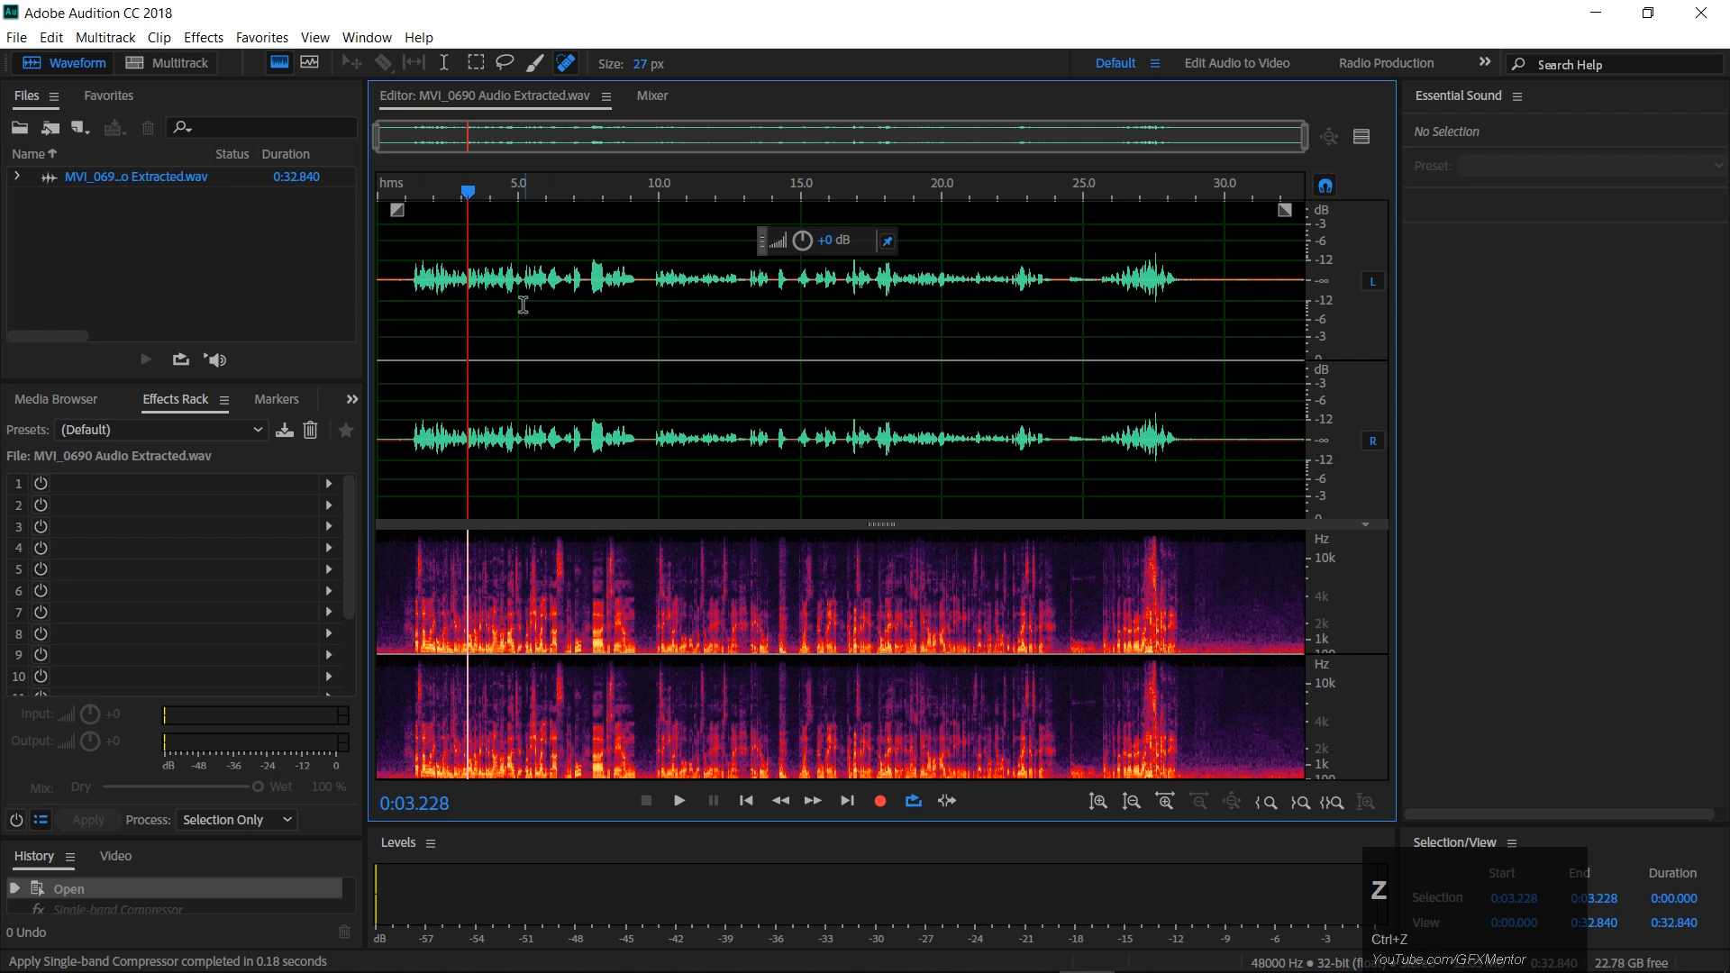
View the Dynamics effect's compressor settings and close the effect without applying it.
click(203, 39)
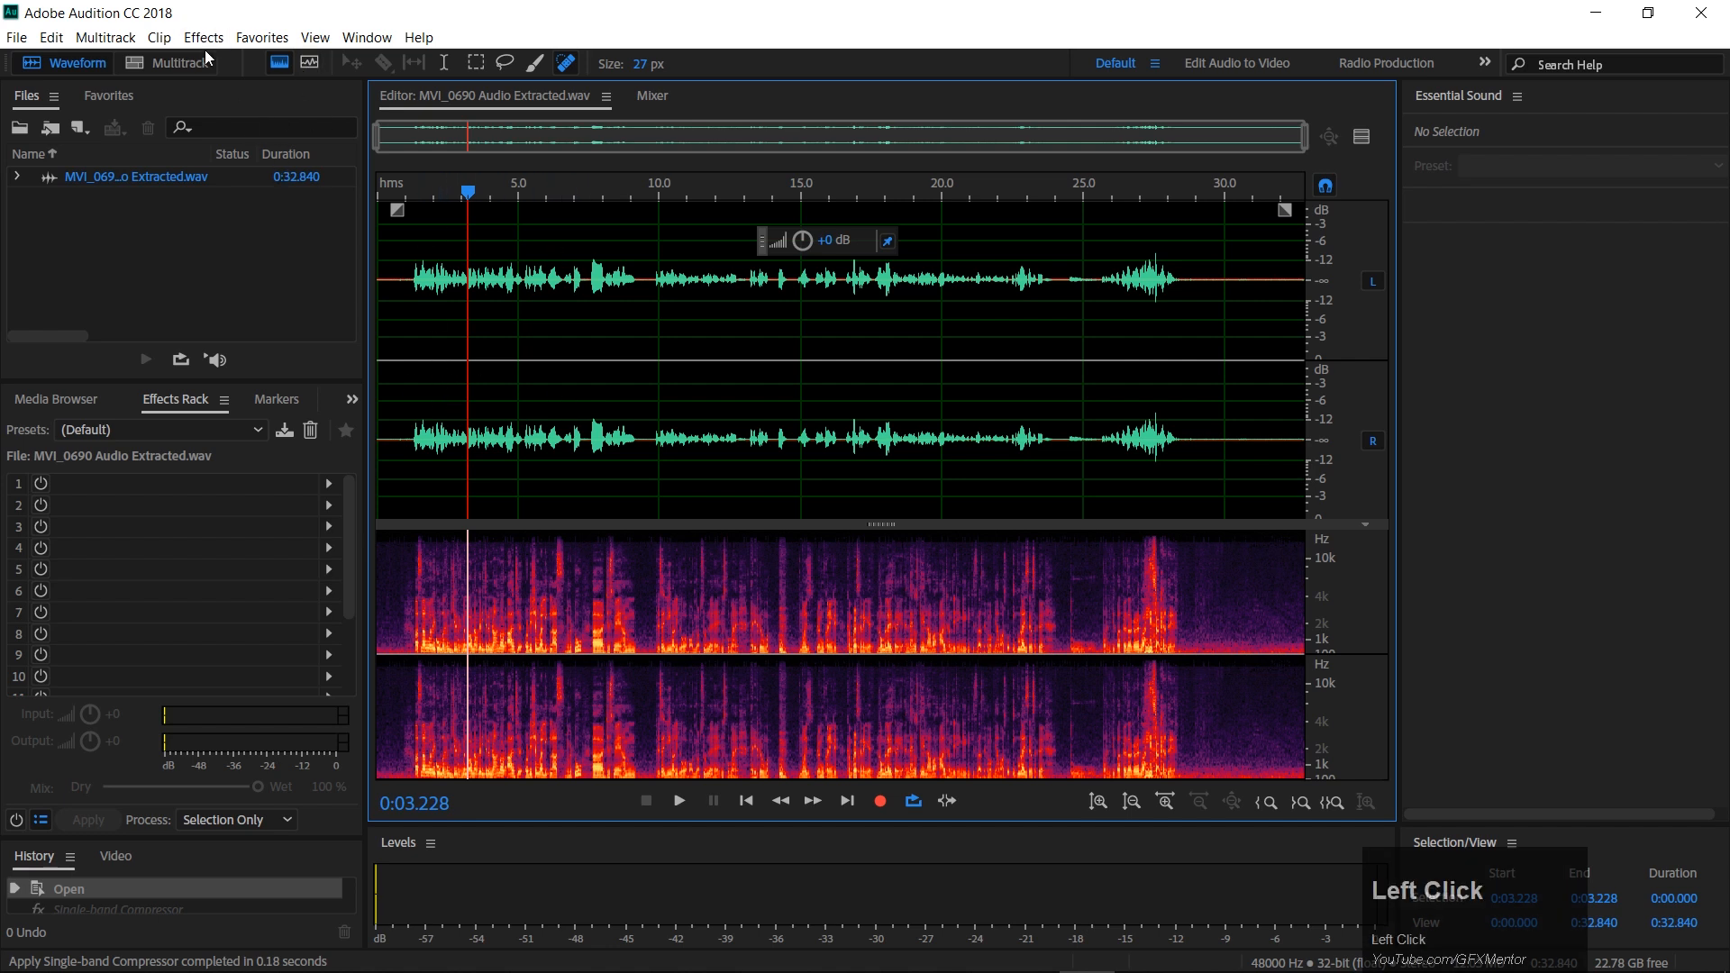
mouse_move(322, 278)
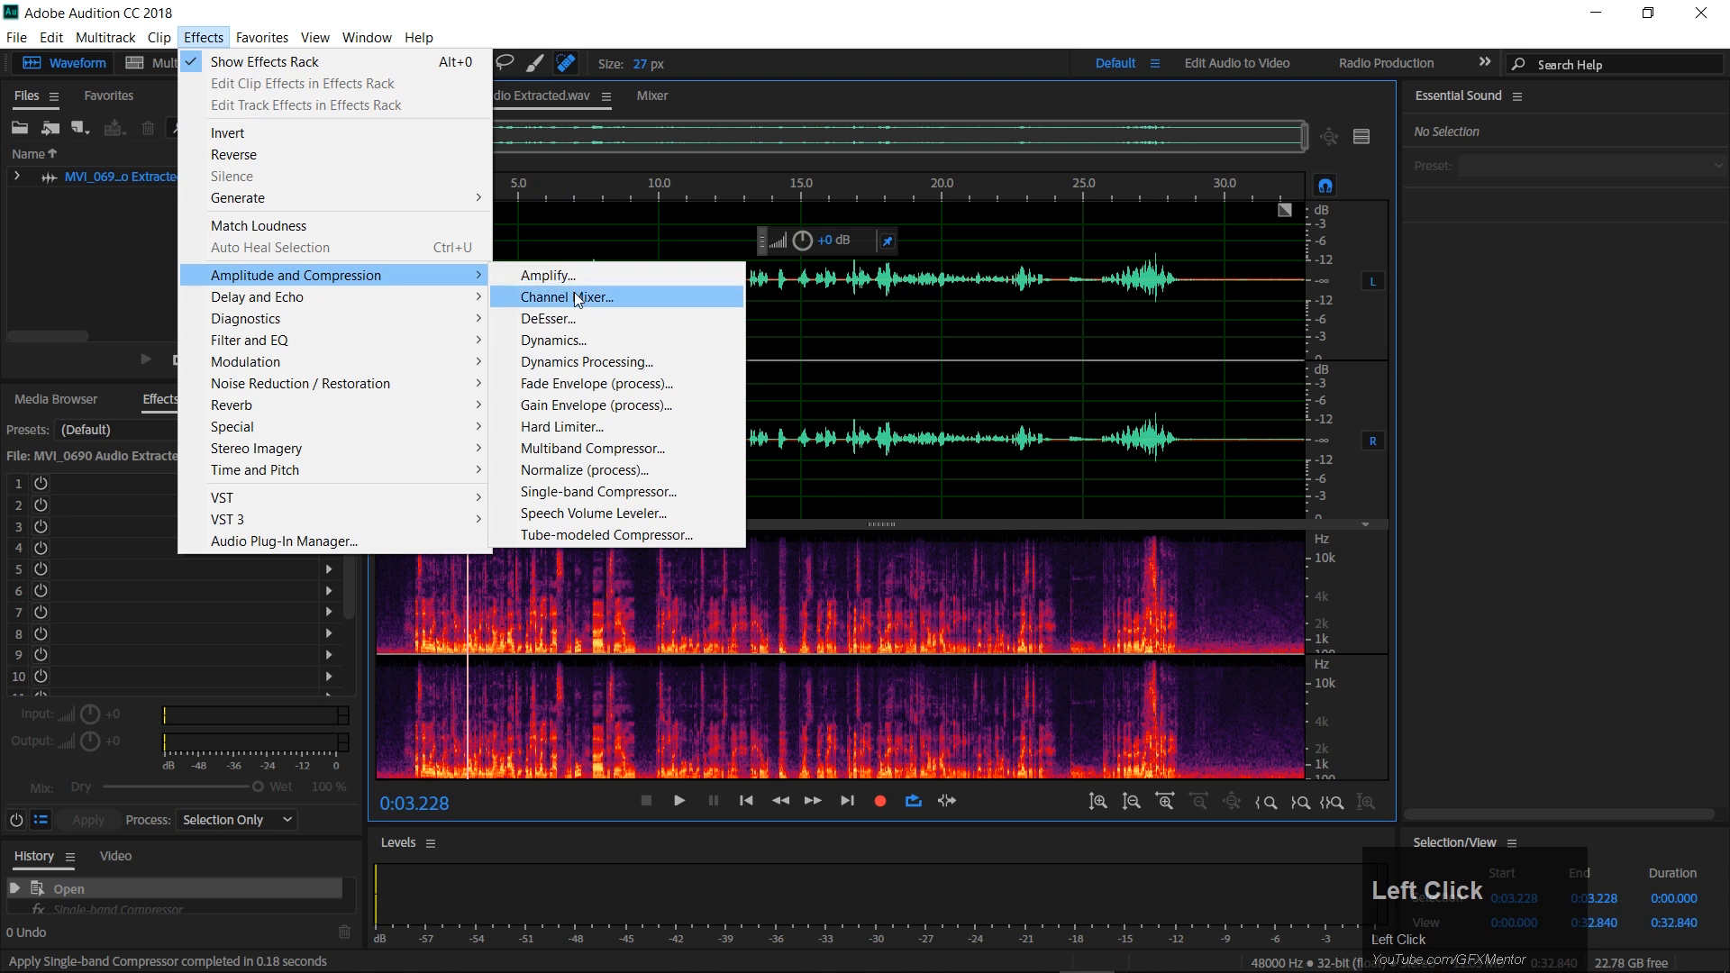
click(561, 342)
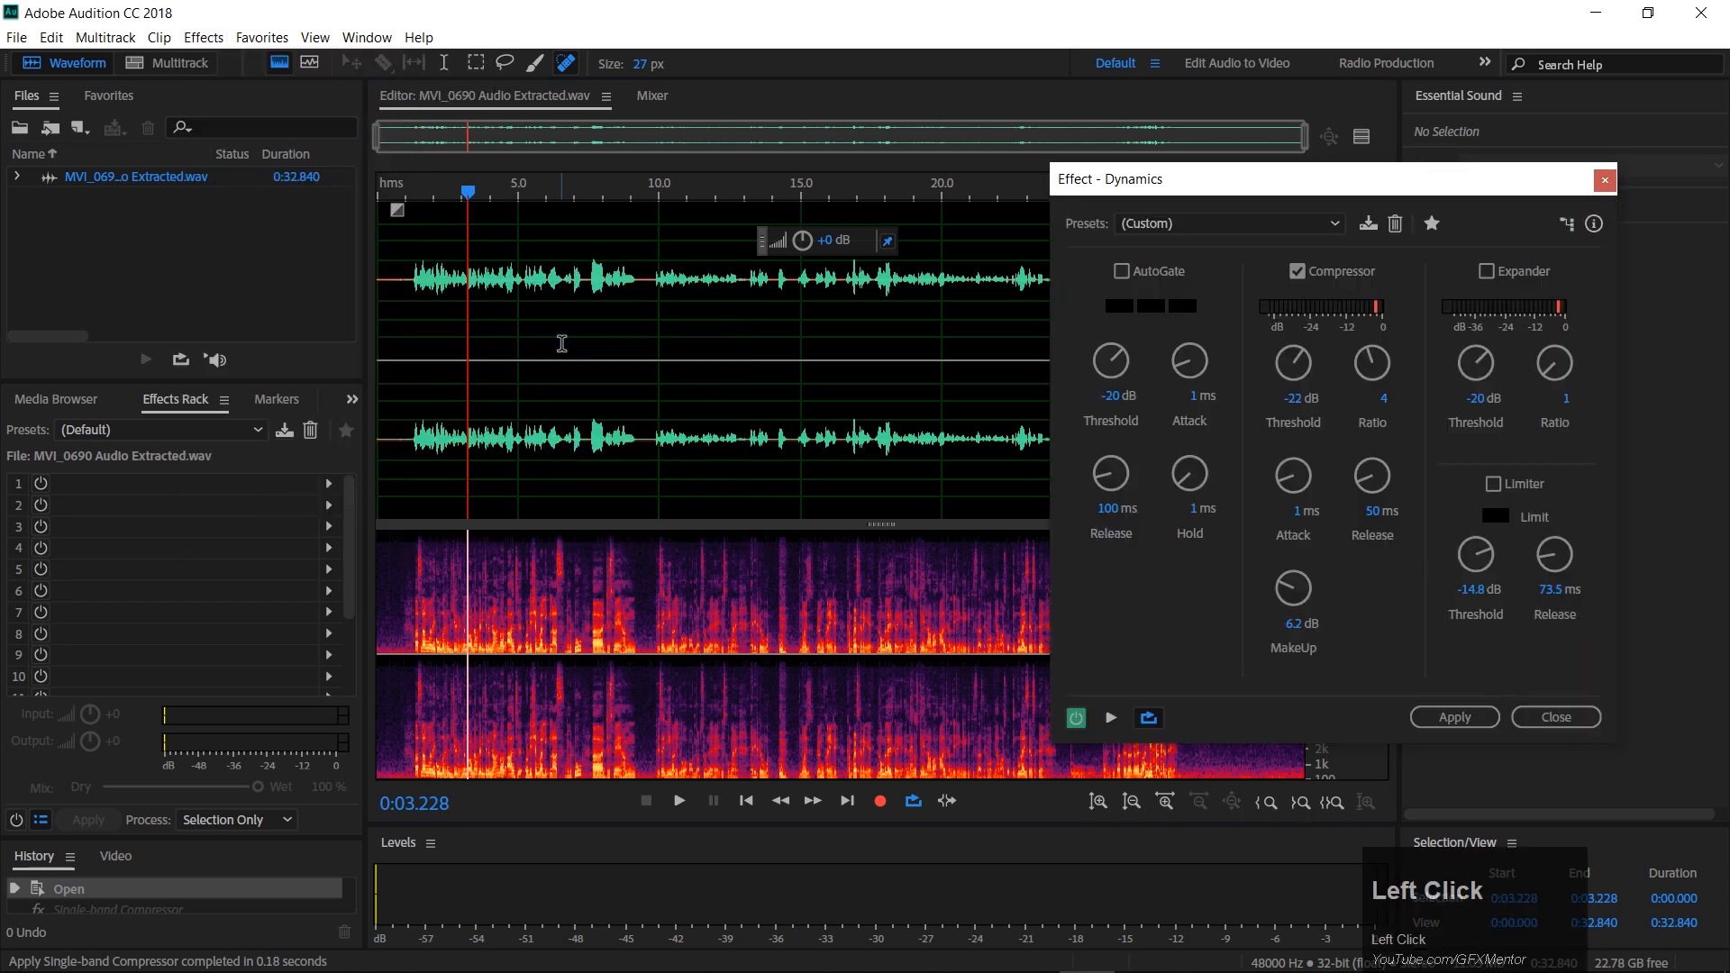
drag(1450, 190, 1009, 188)
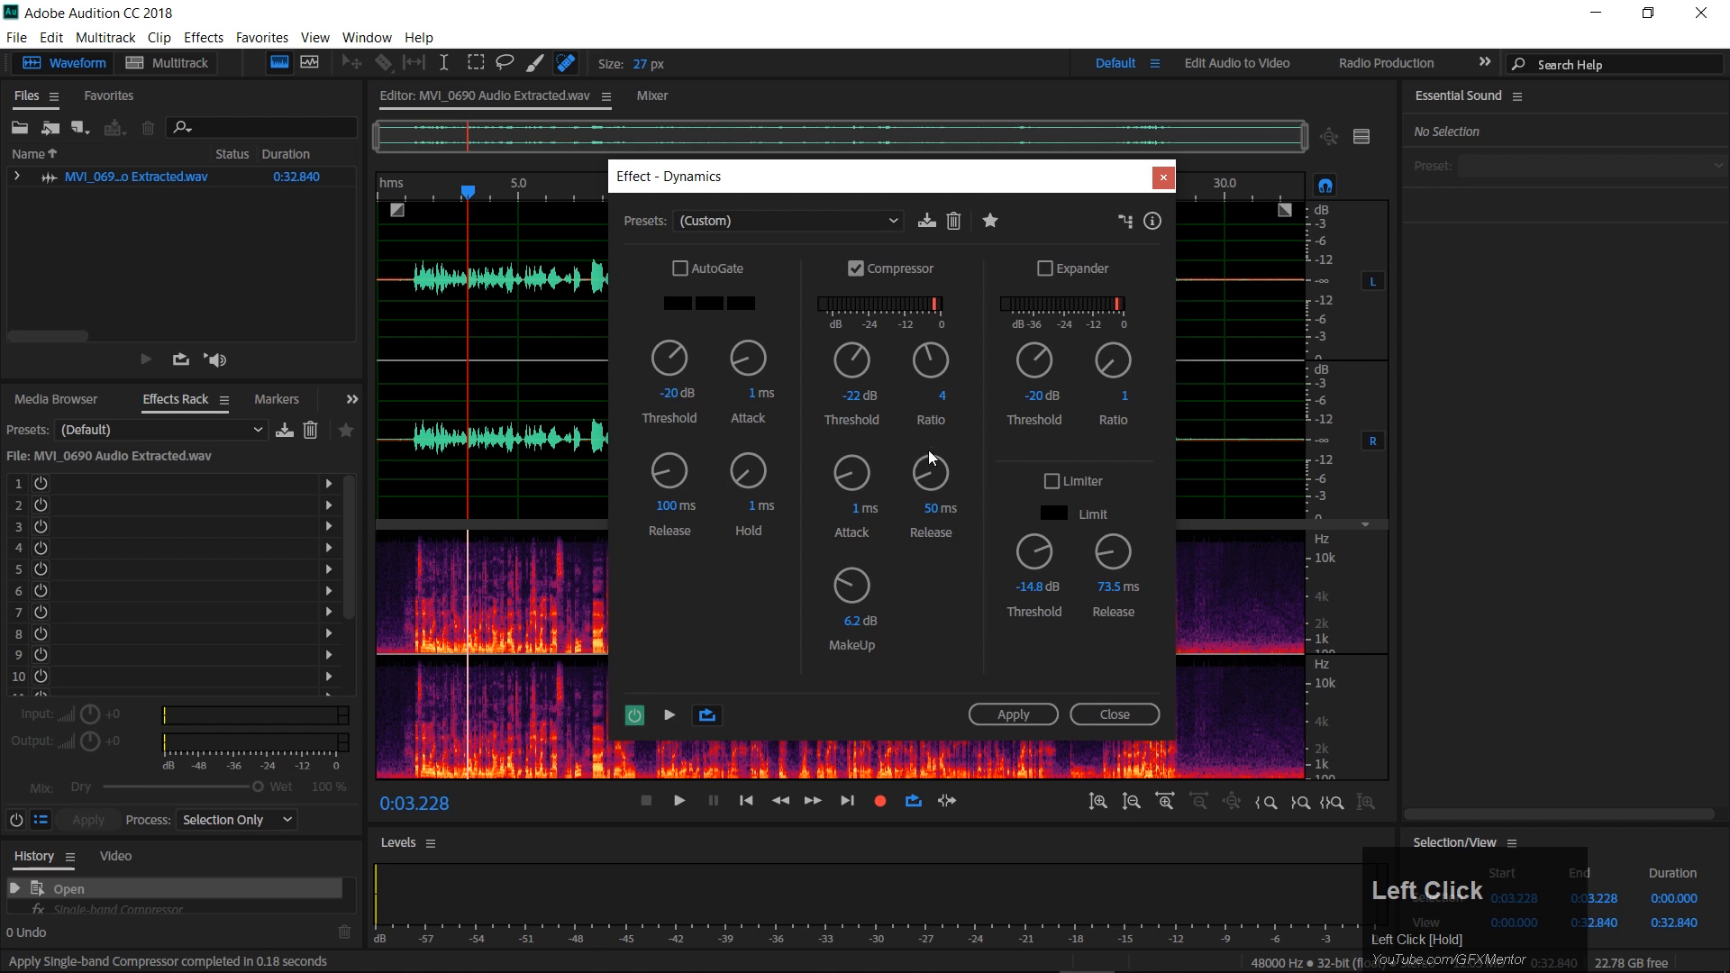
click(1110, 714)
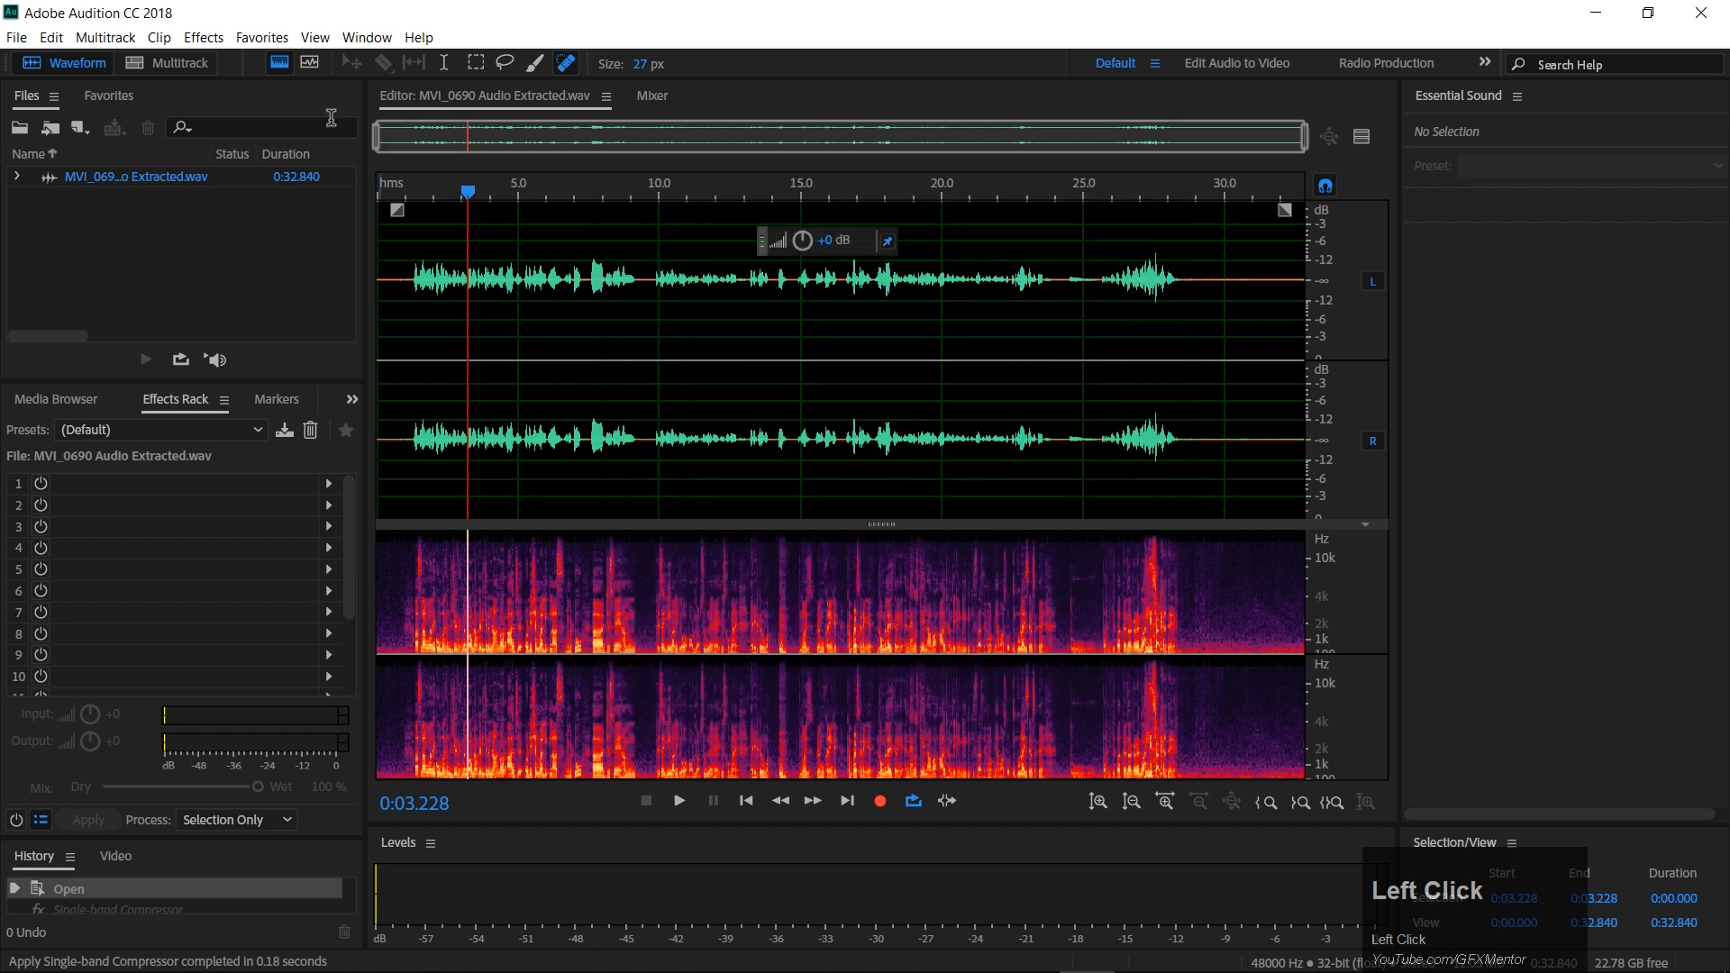
Look at the Single-band Compressor effect and close it without applying it.
click(204, 38)
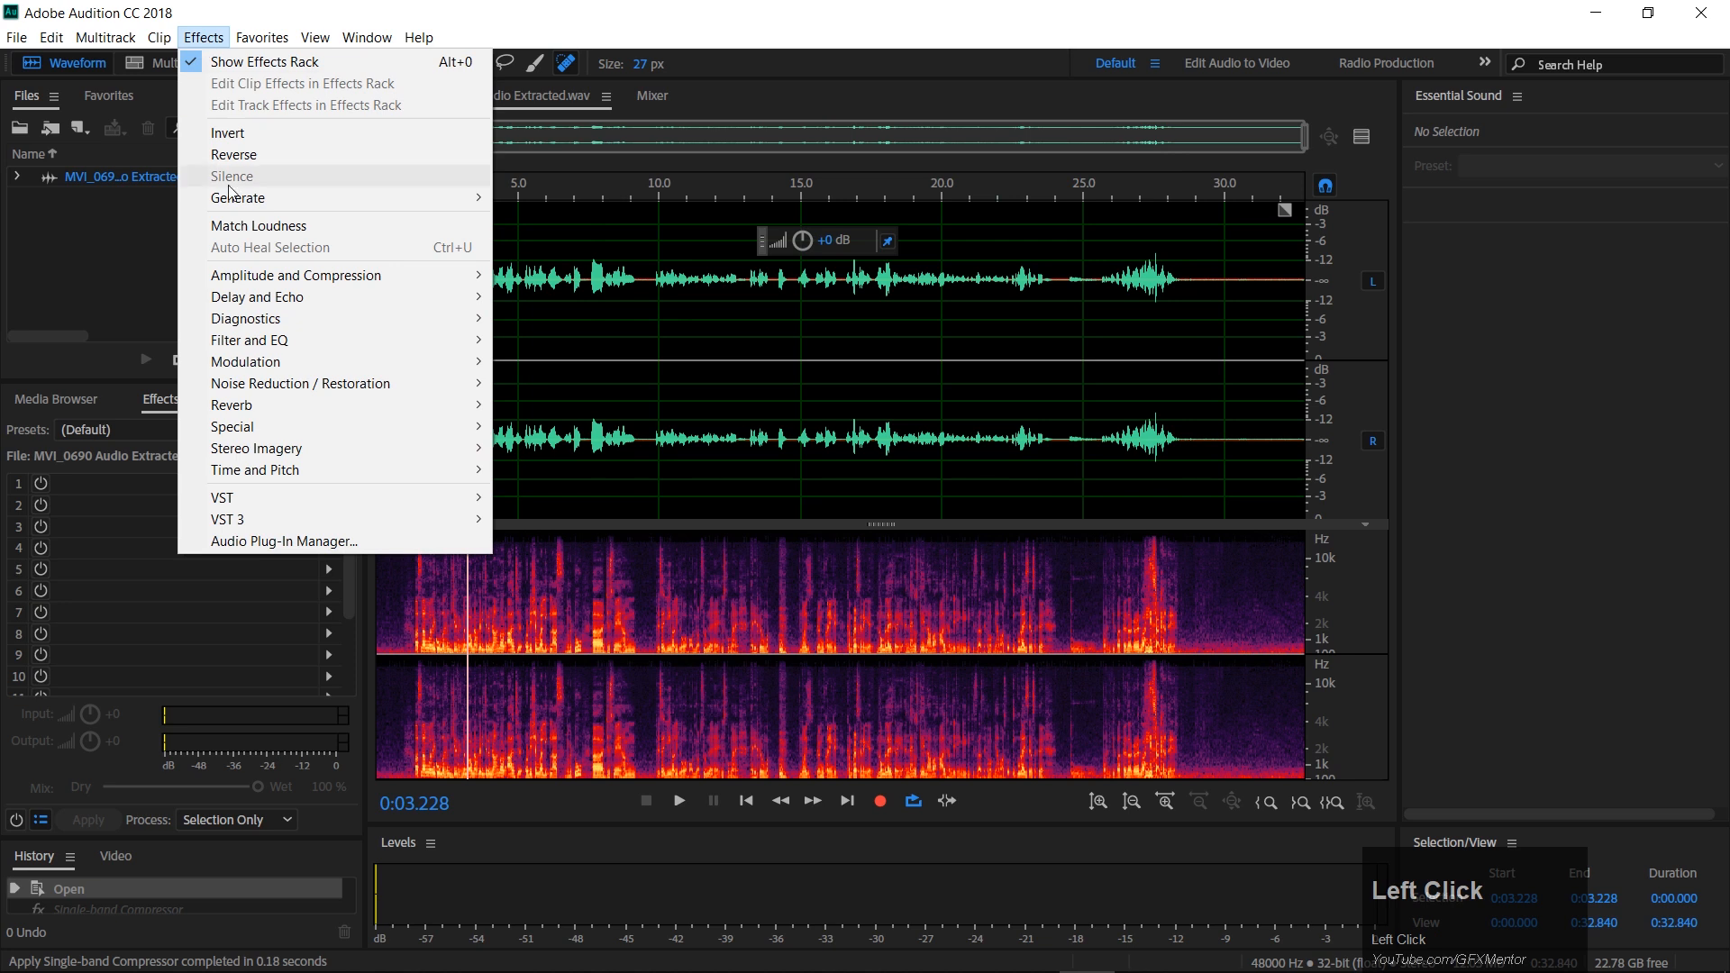
click(298, 277)
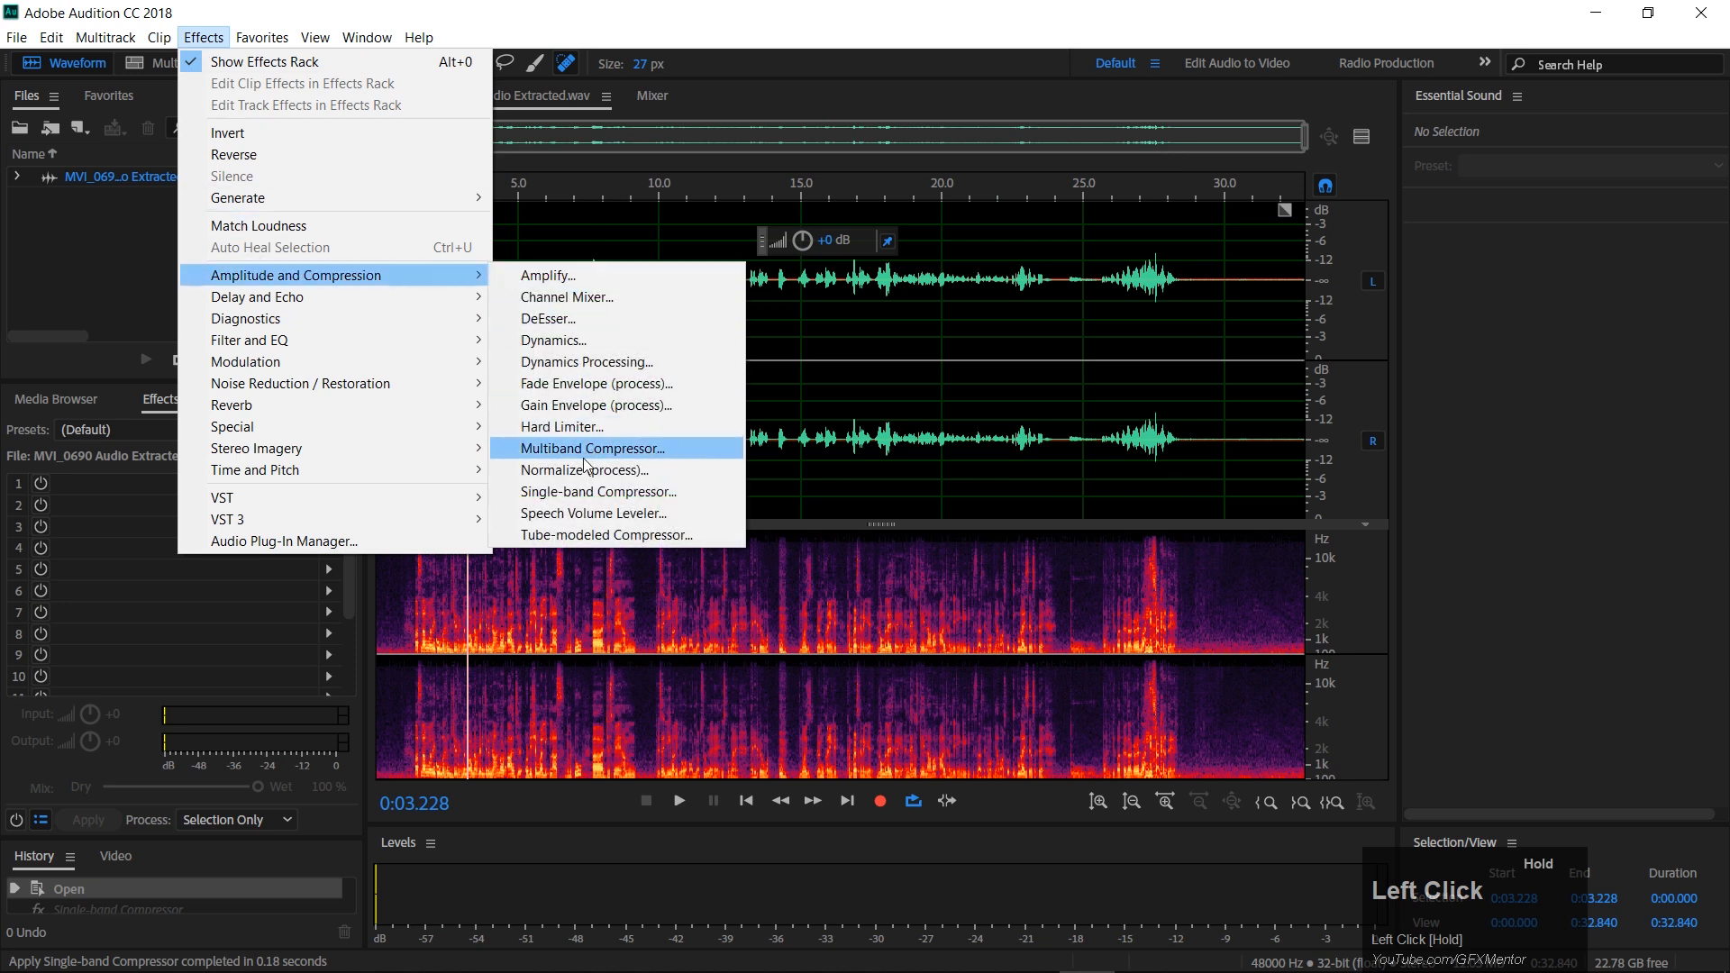
click(629, 502)
click(1230, 514)
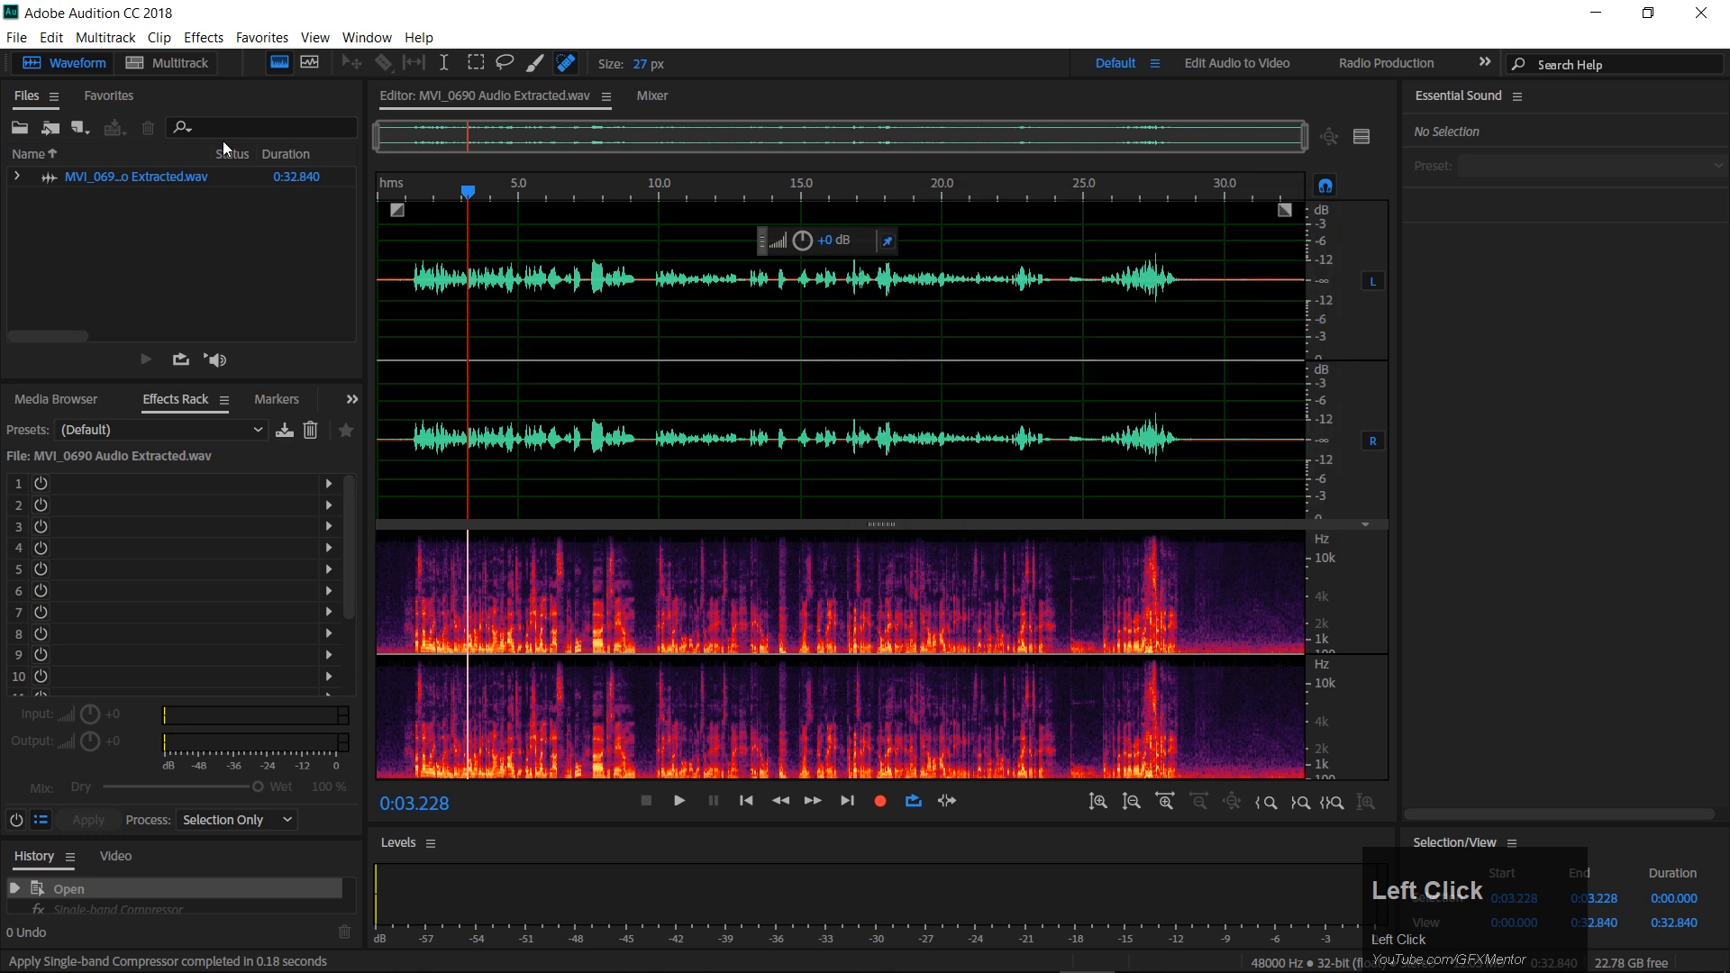
Reopen the Dynamics effect to review its AutoGate, Compressor, Expander and Limiter sections, and close it unapplied.
click(203, 38)
mouse_move(482, 279)
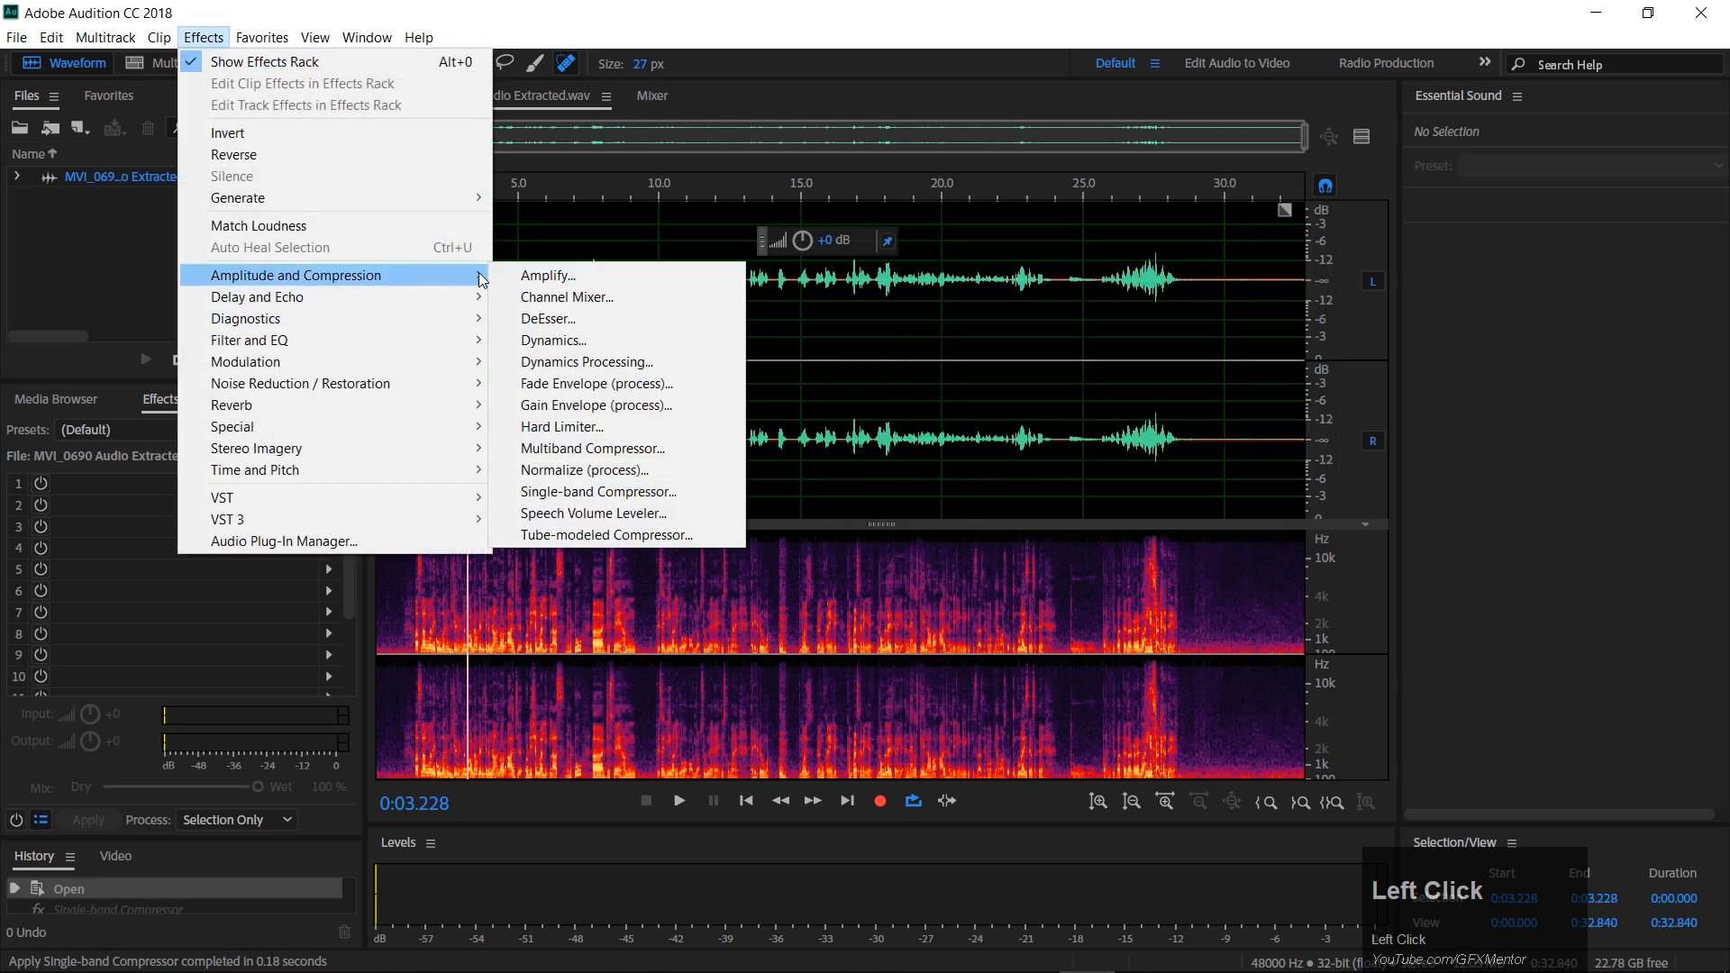
click(626, 340)
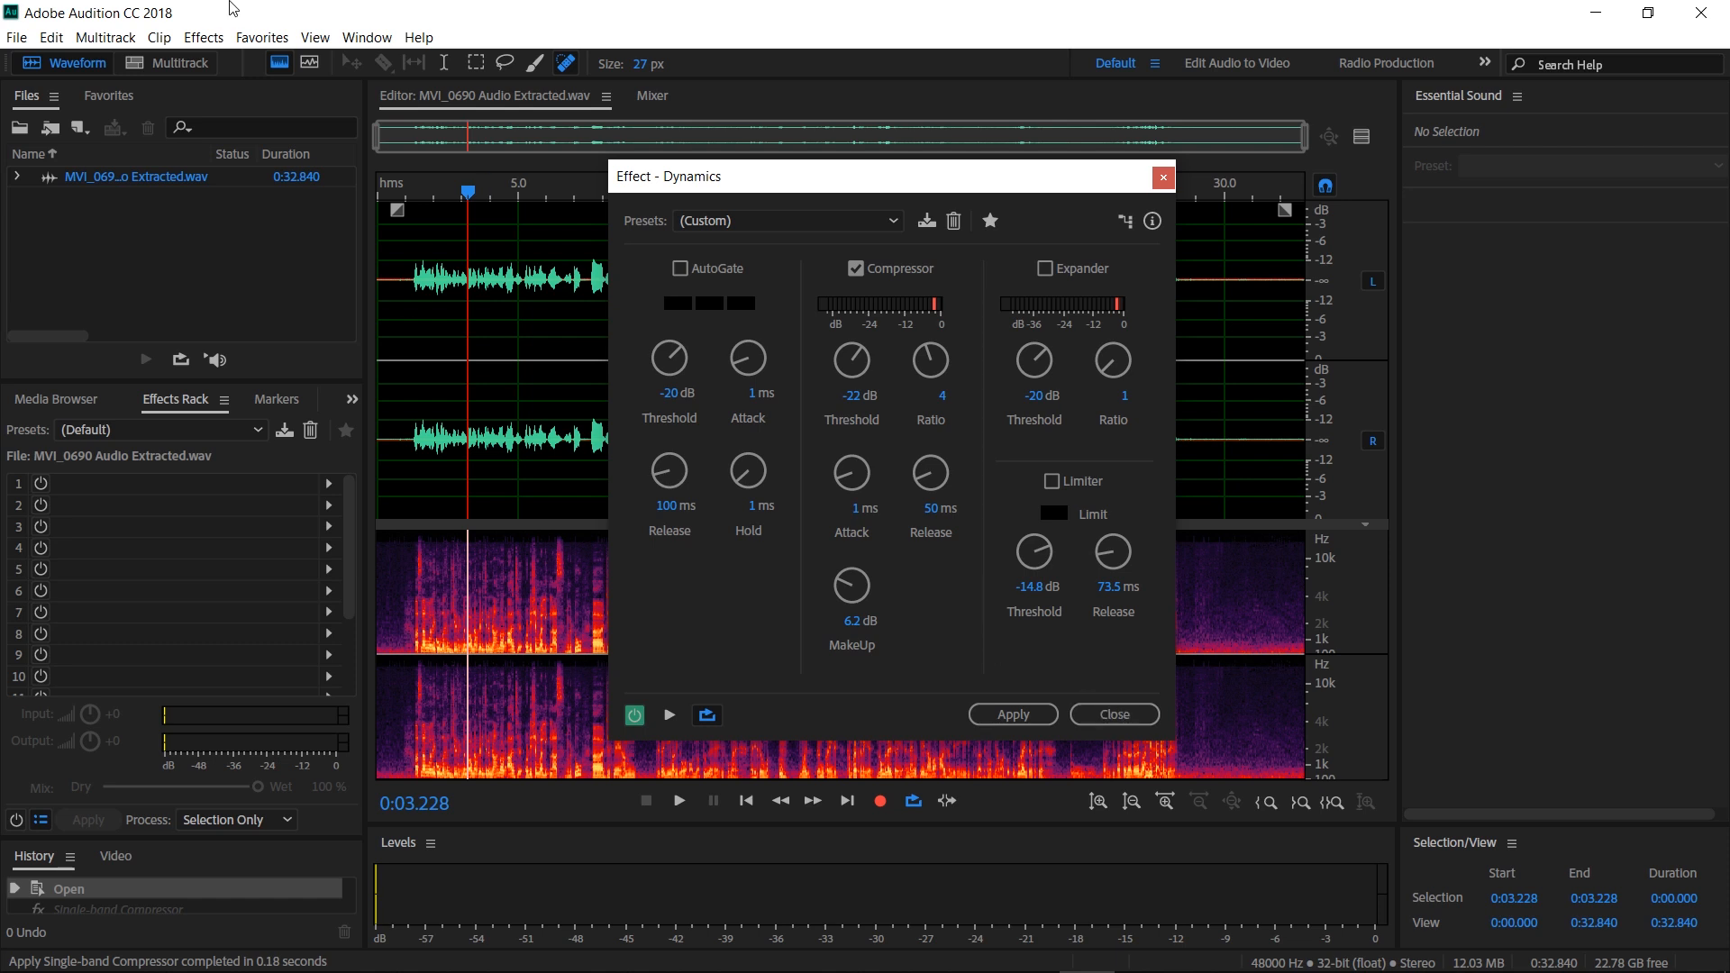
click(1115, 716)
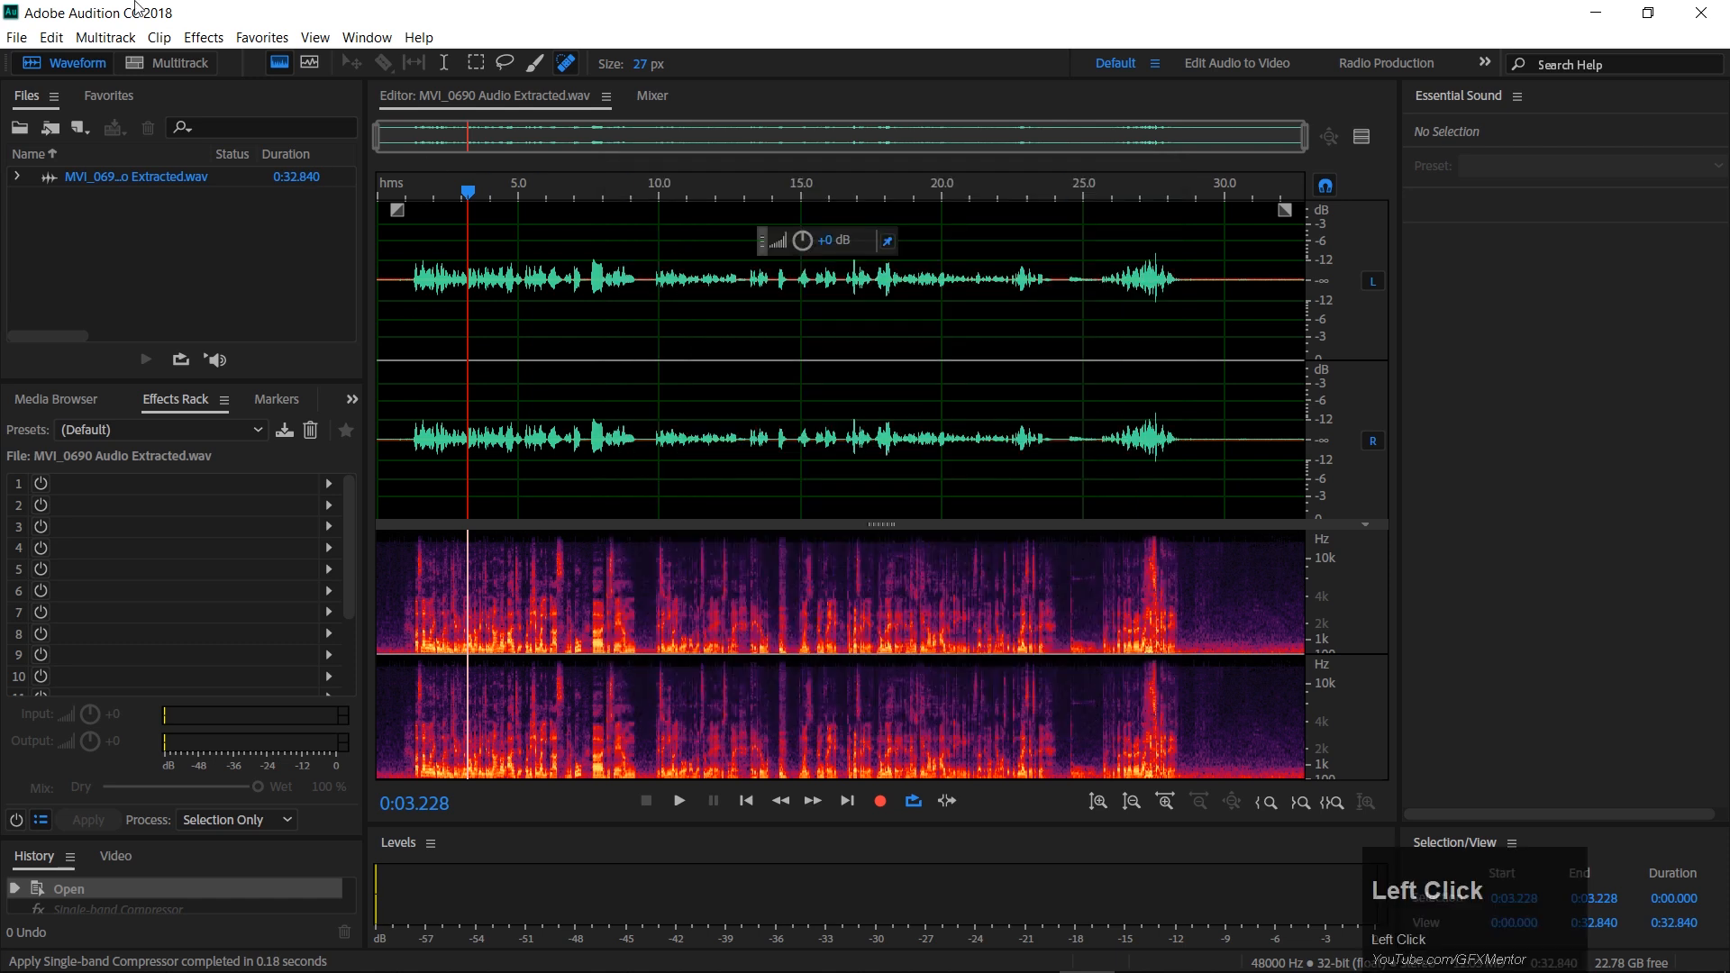
Apply the Single-band Compressor to the whole audio file with a threshold of -22 dB and a ratio of 4:1.
click(200, 37)
mouse_move(382, 282)
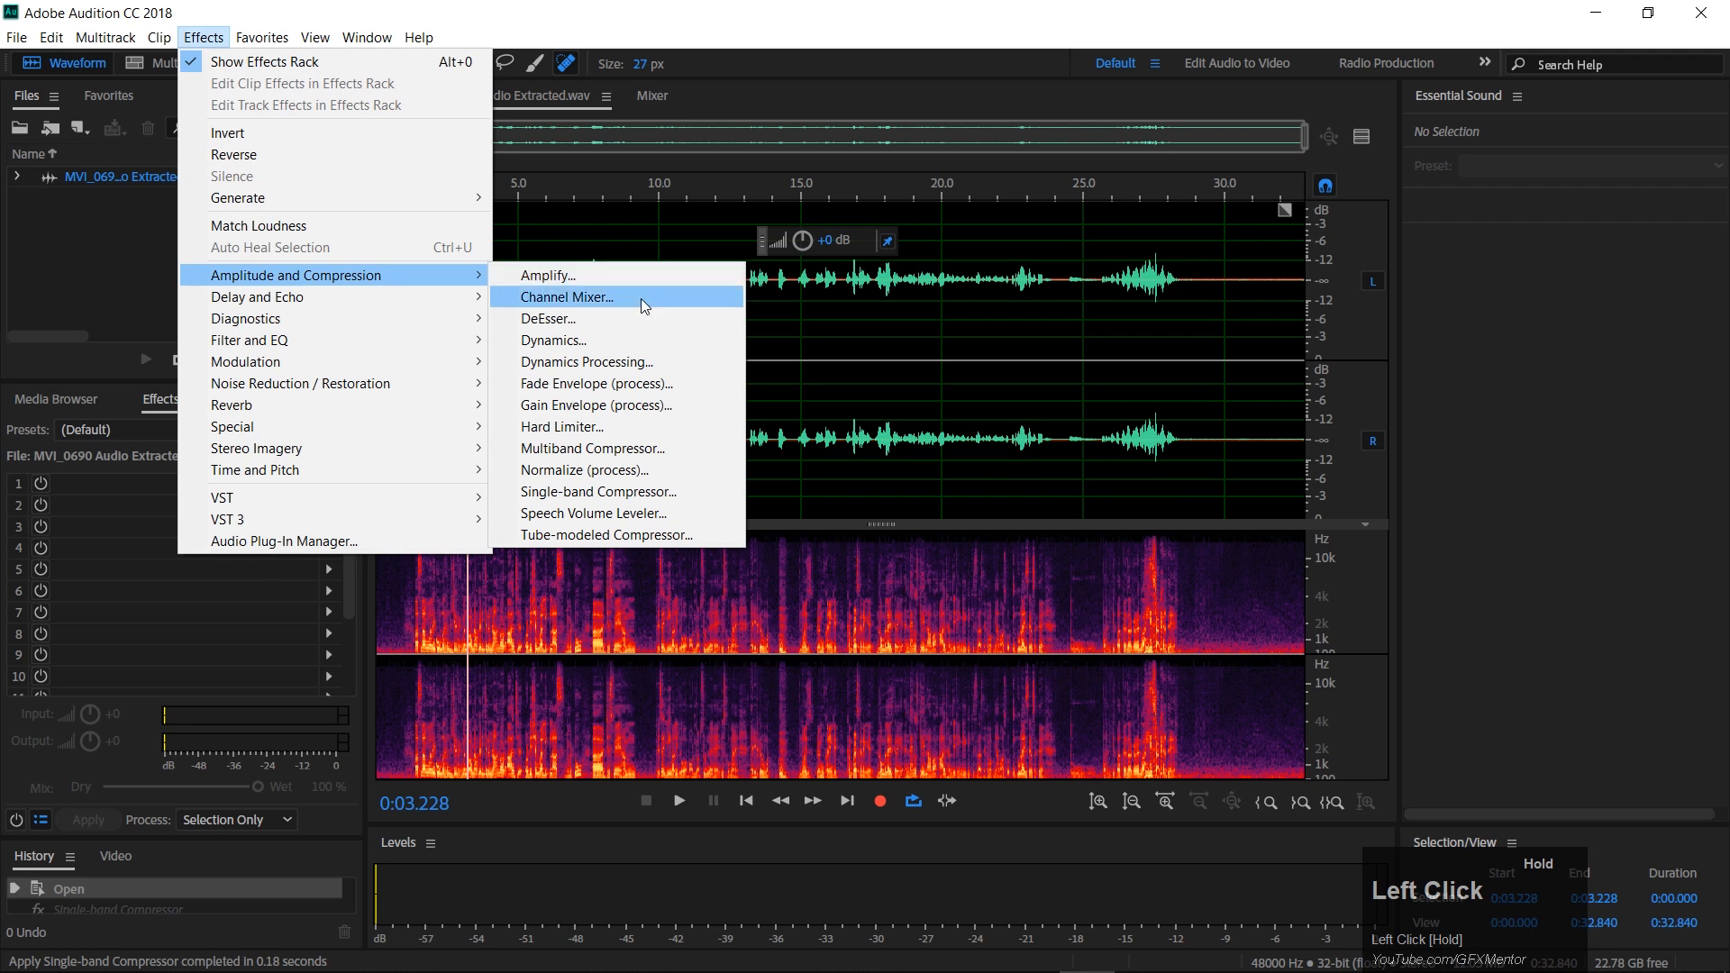
click(662, 498)
click(1267, 308)
text(-)
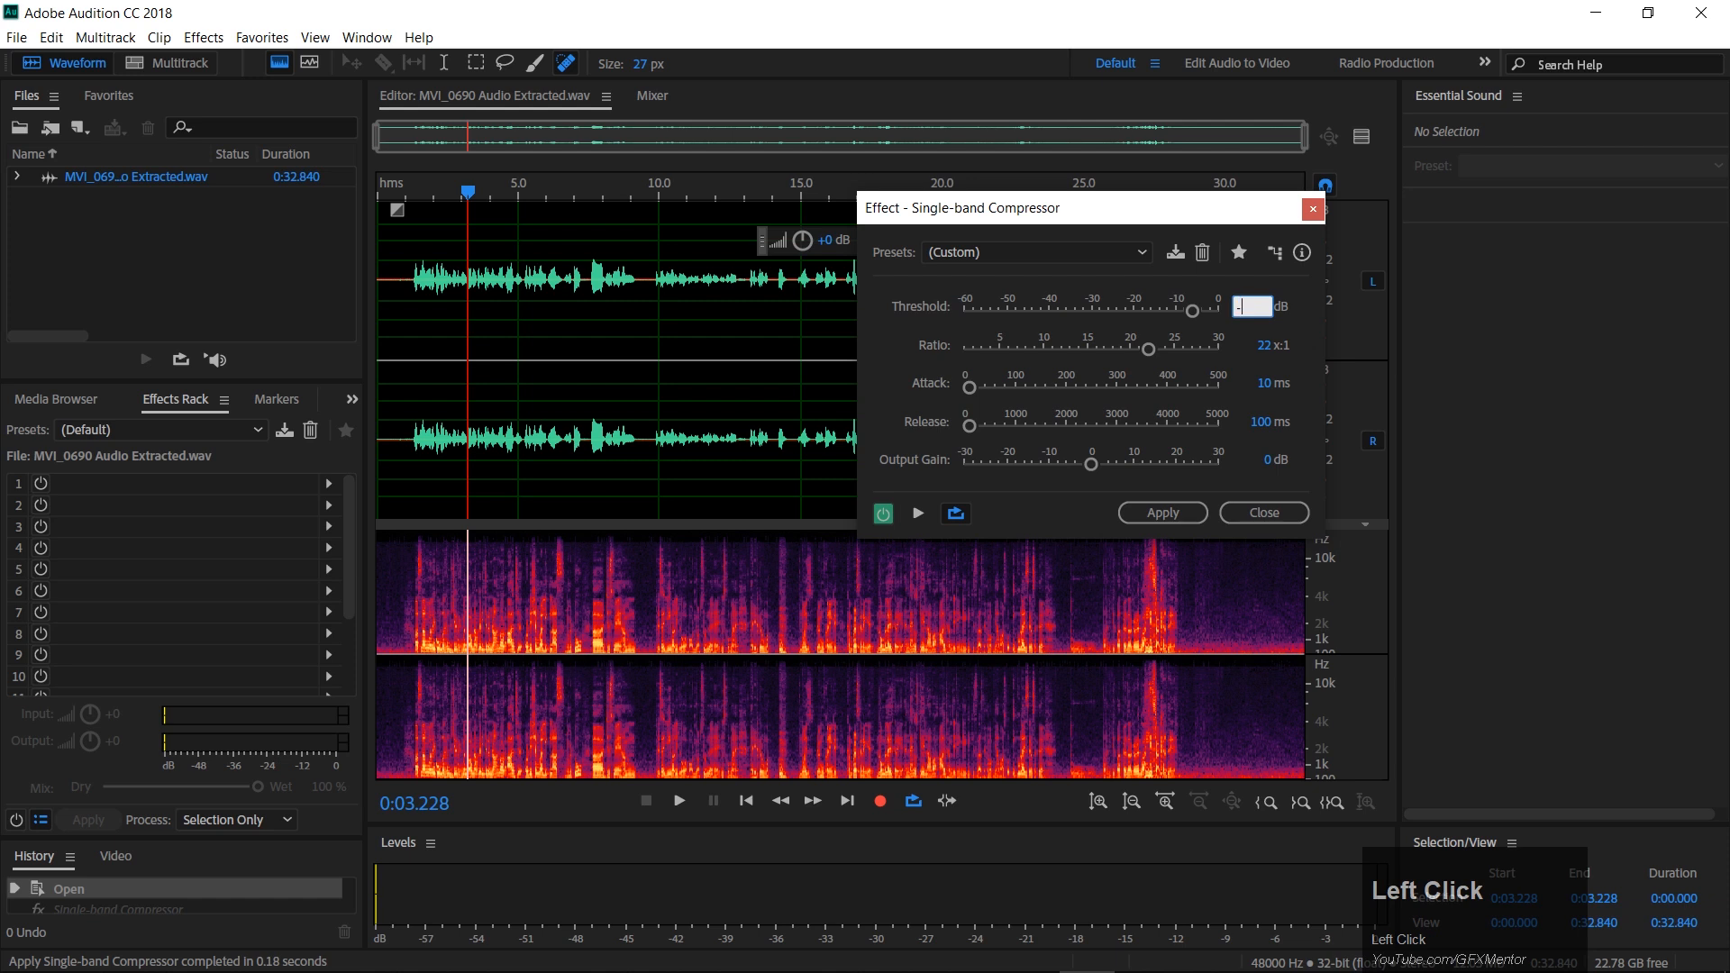
text(22)
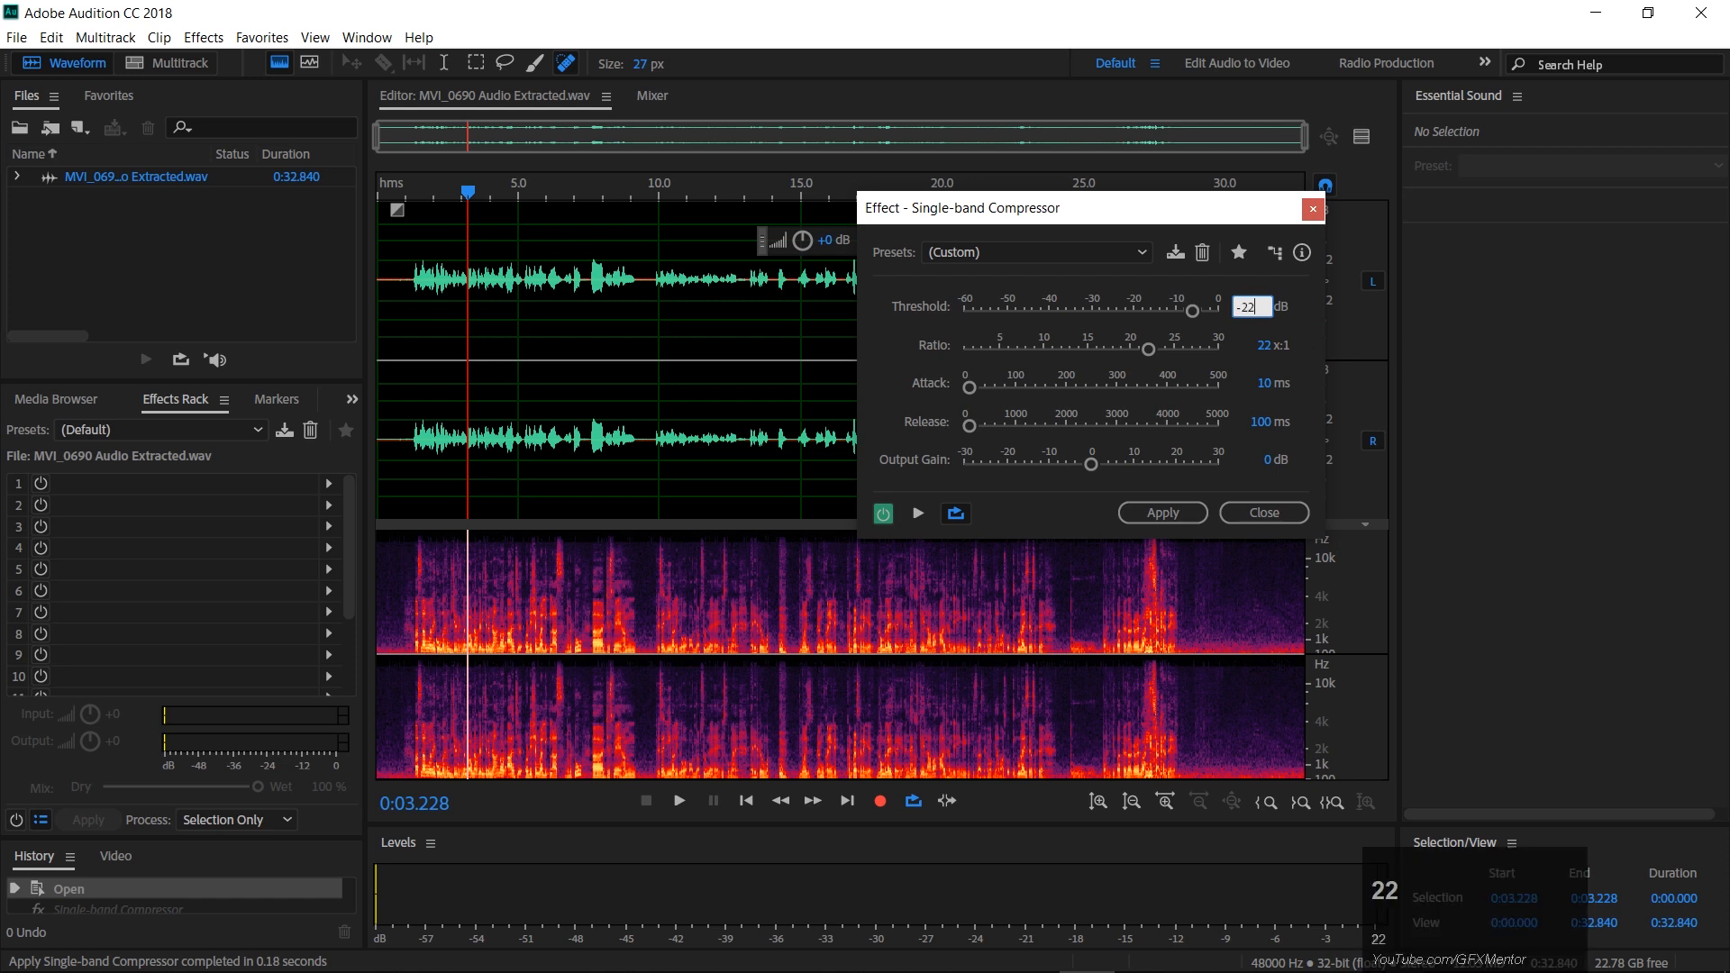
click(1266, 346)
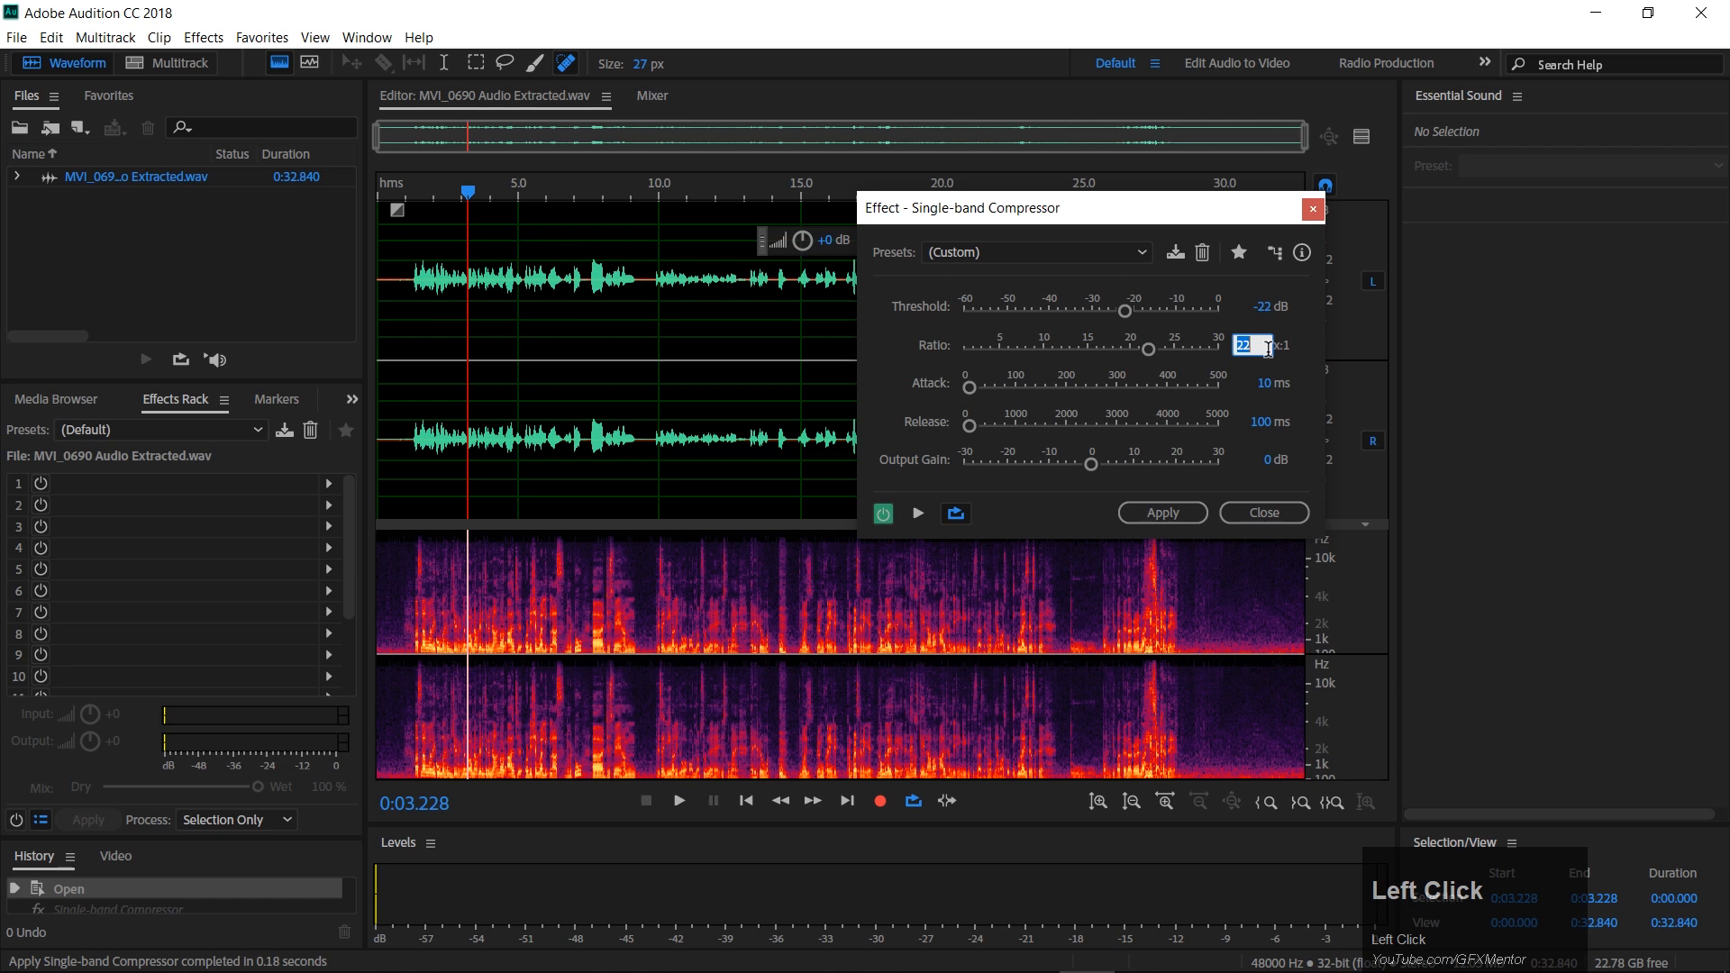
text(4)
click(1310, 369)
click(1177, 516)
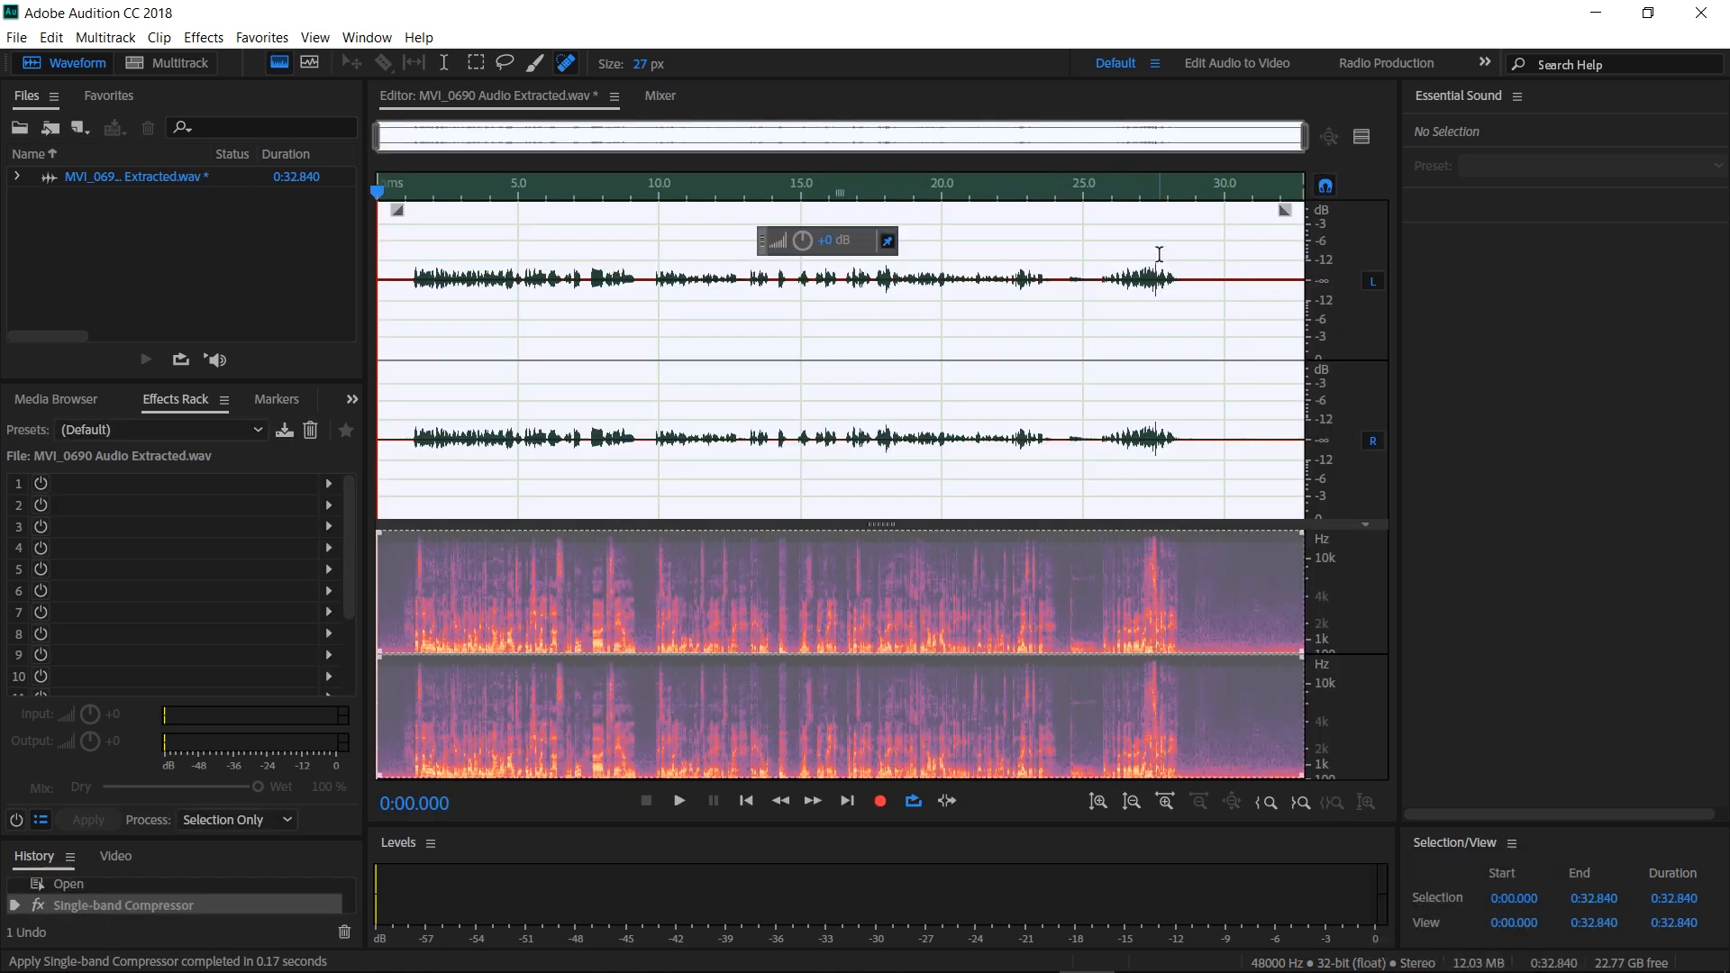
Undo and redo the compression to compare the waveform before and after.
key(ctrl+z)
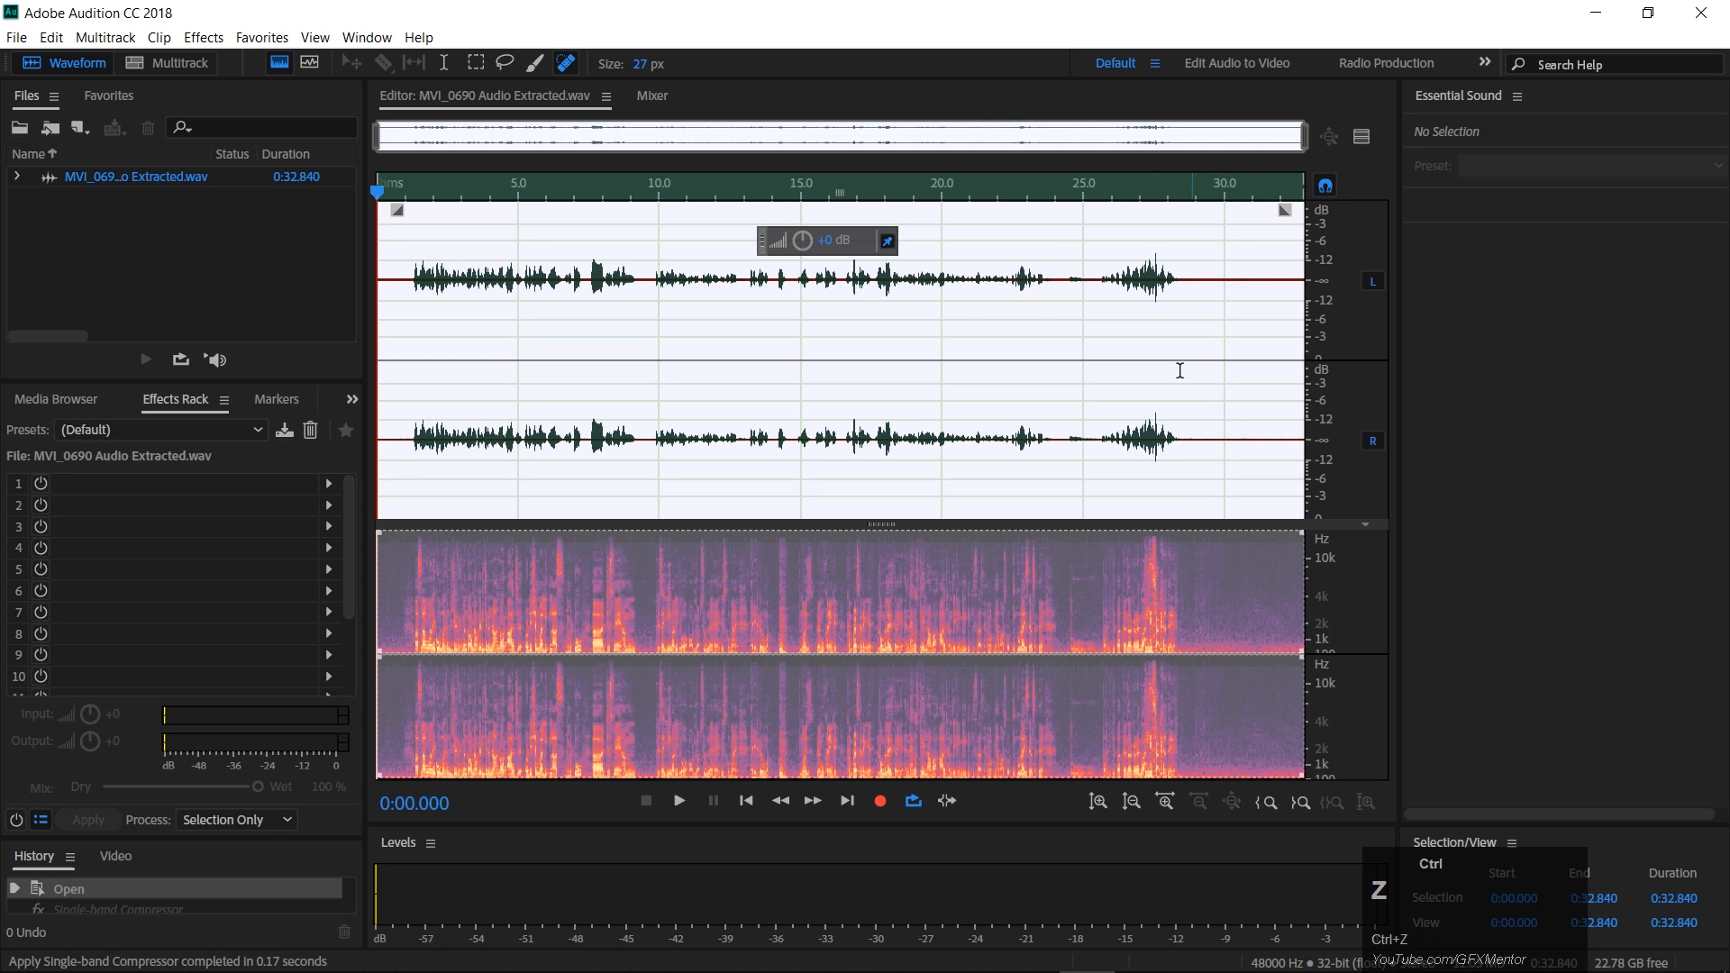
key(ctrl+shift+z)
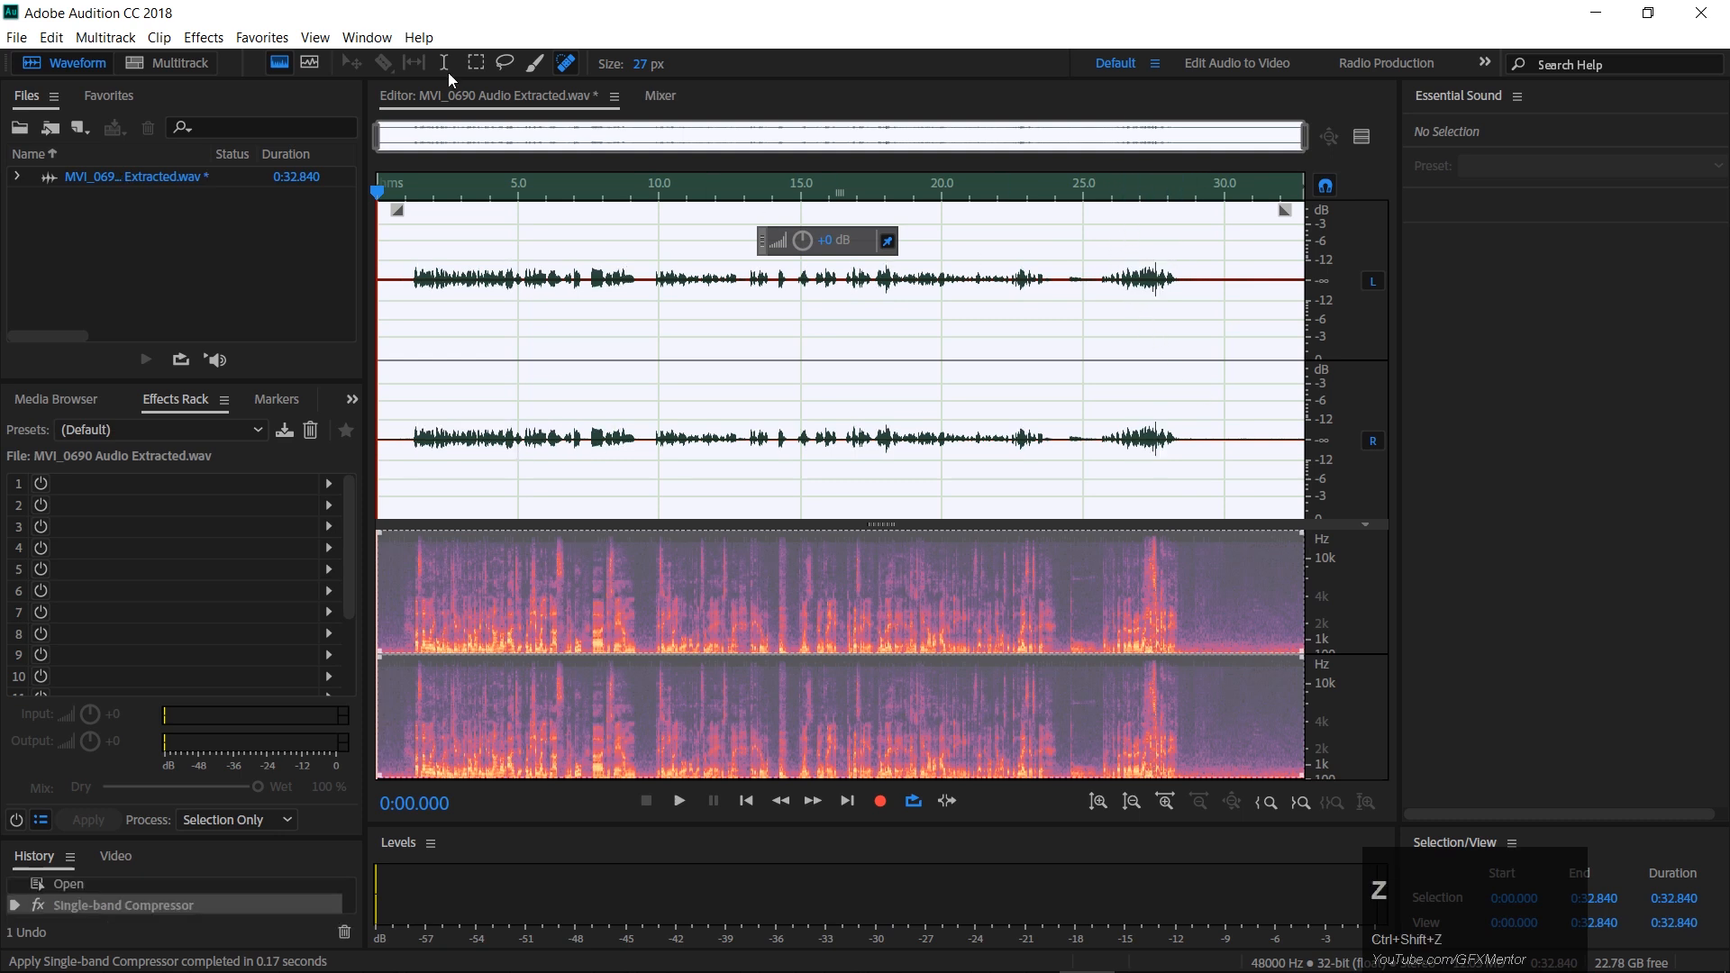
Normalize the compressed audio to -0.1 dB and play it from the 5-second mark to check the level.
click(242, 38)
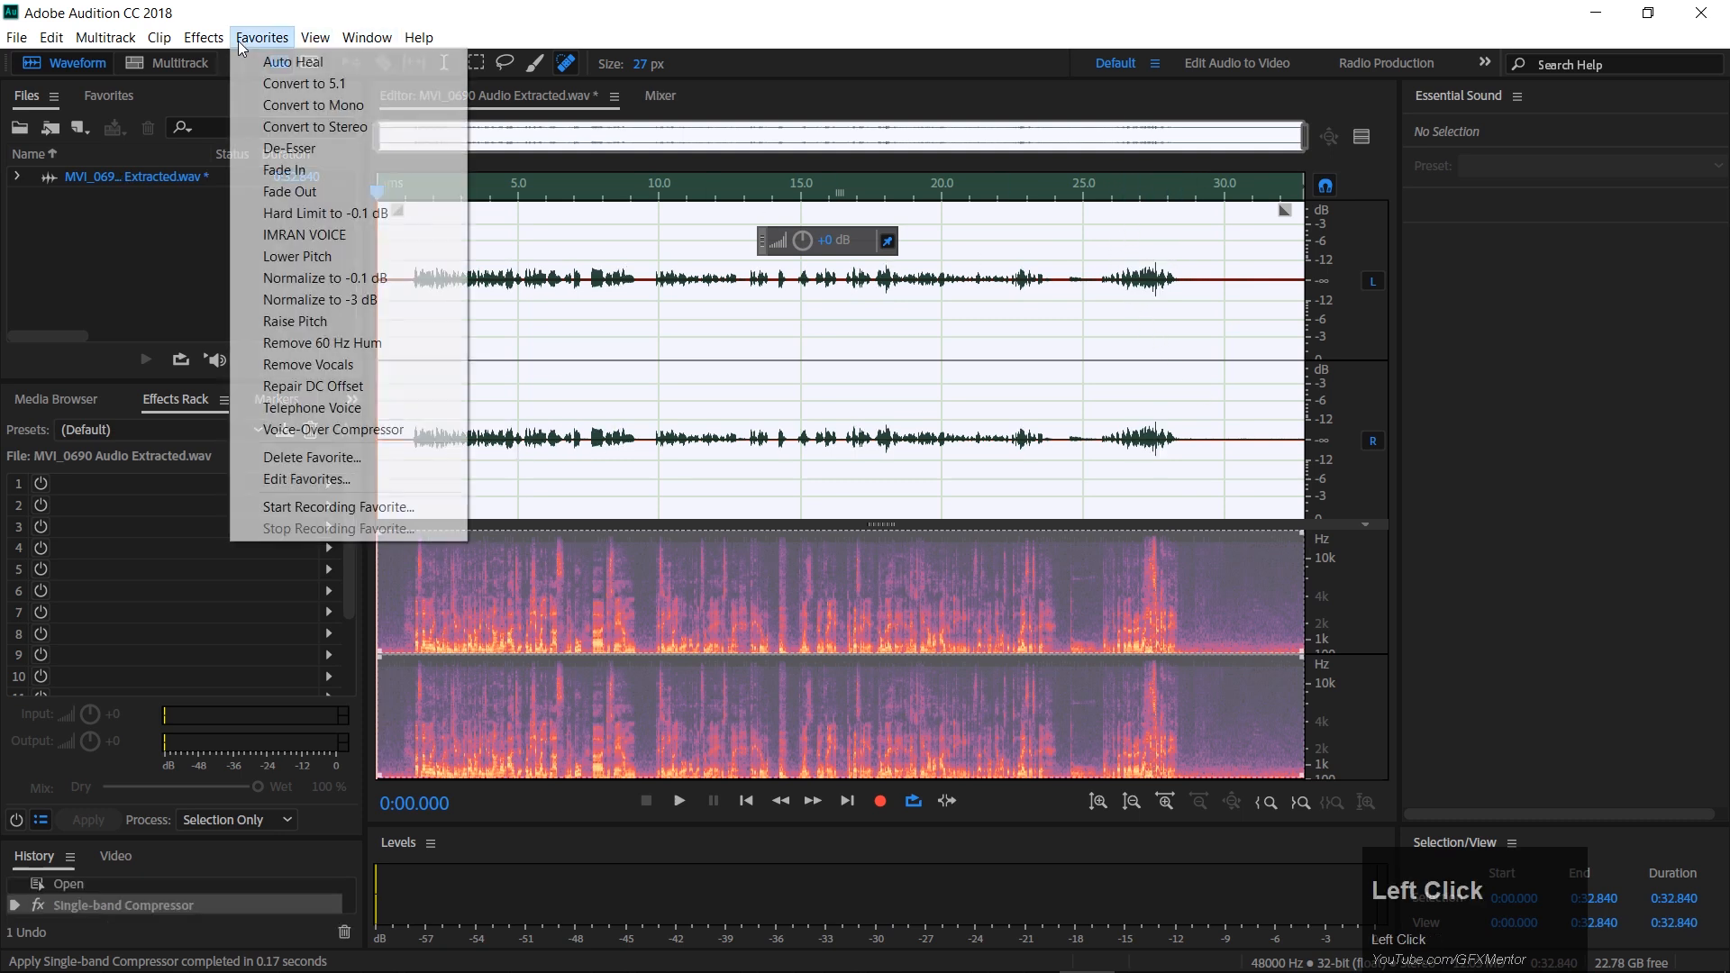
click(334, 289)
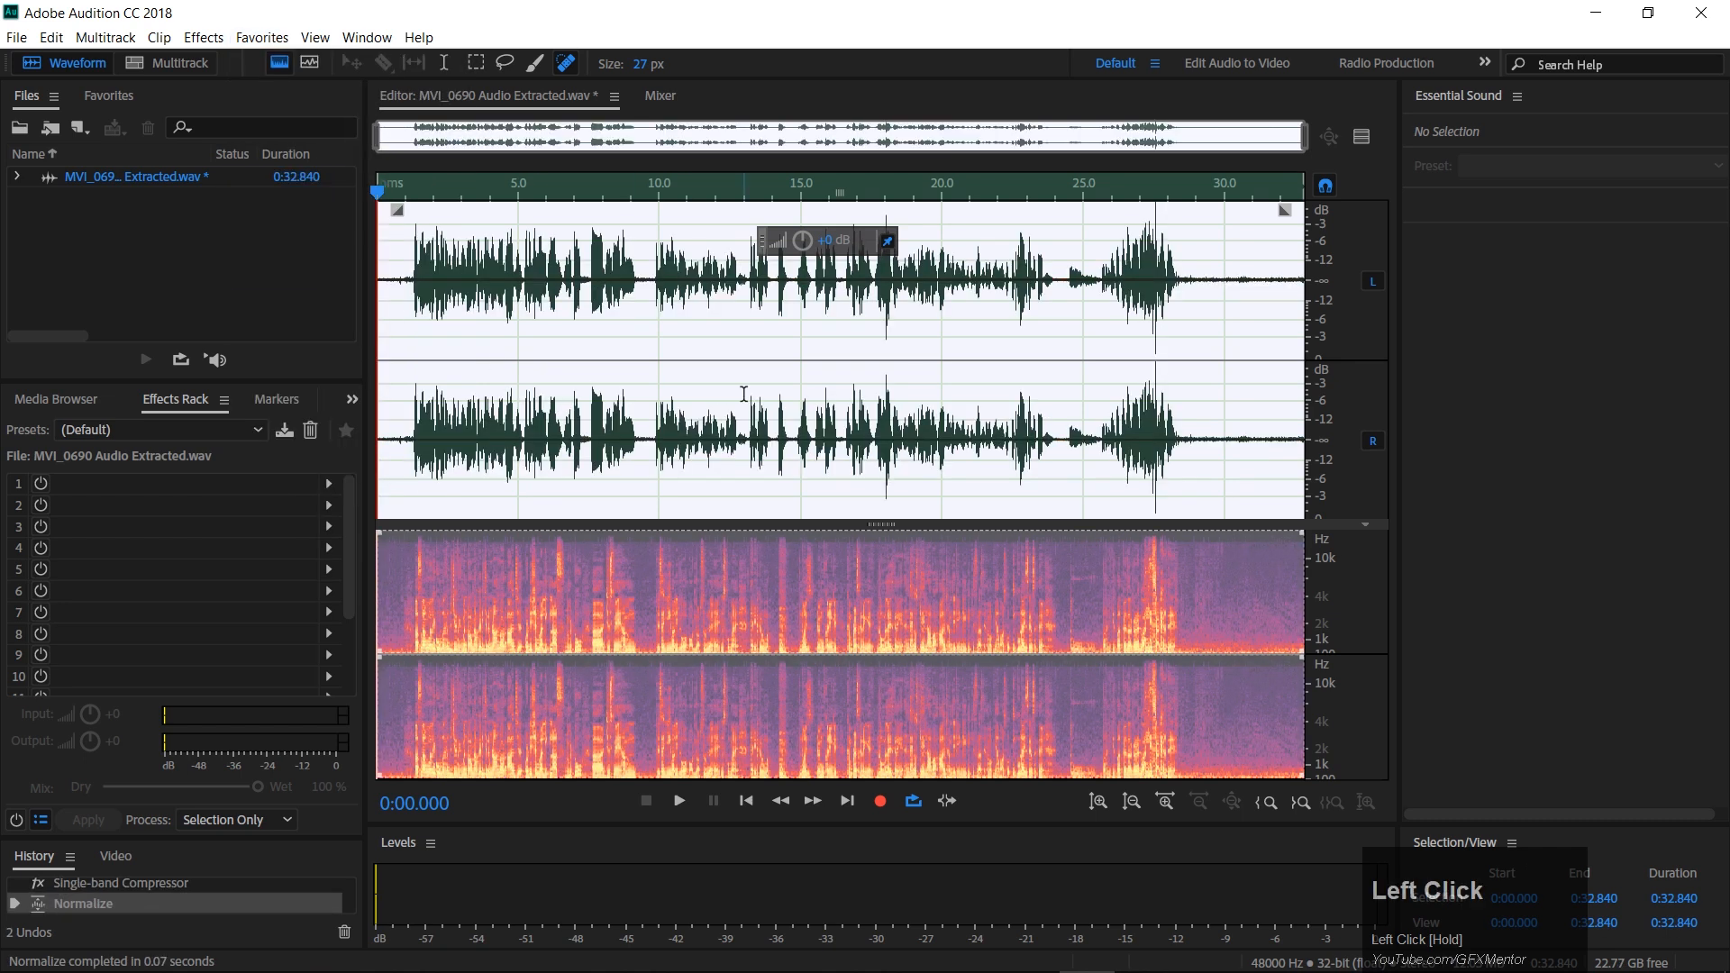
click(519, 204)
key(space)
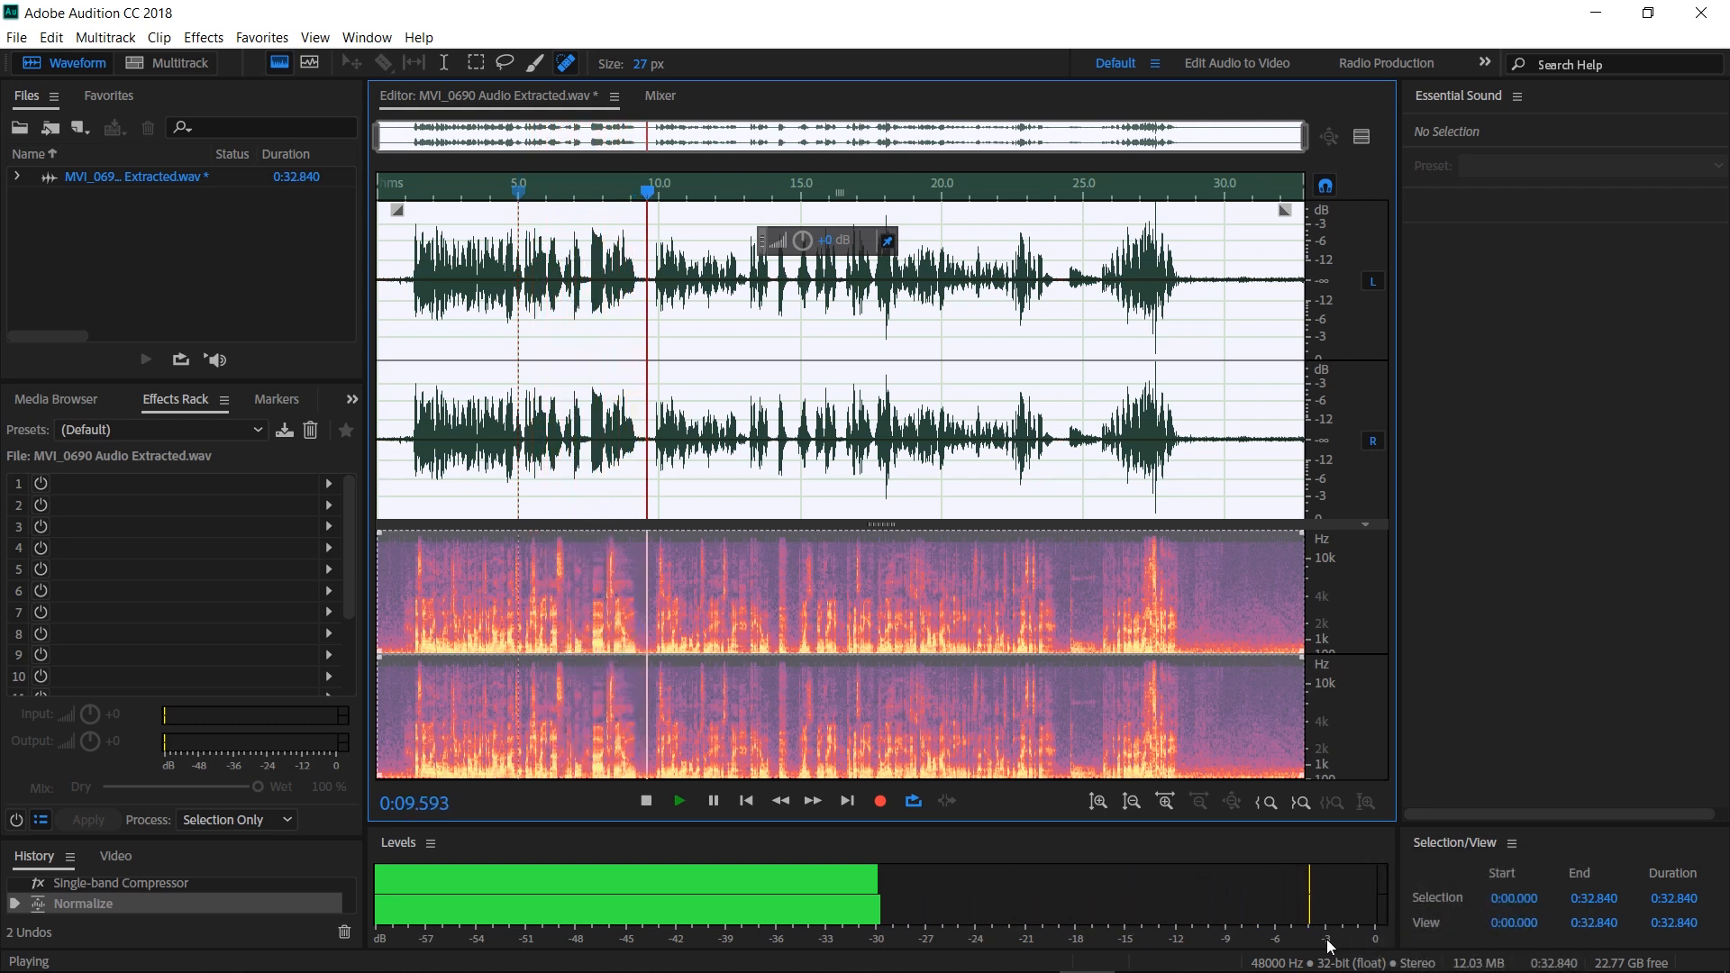
key(space)
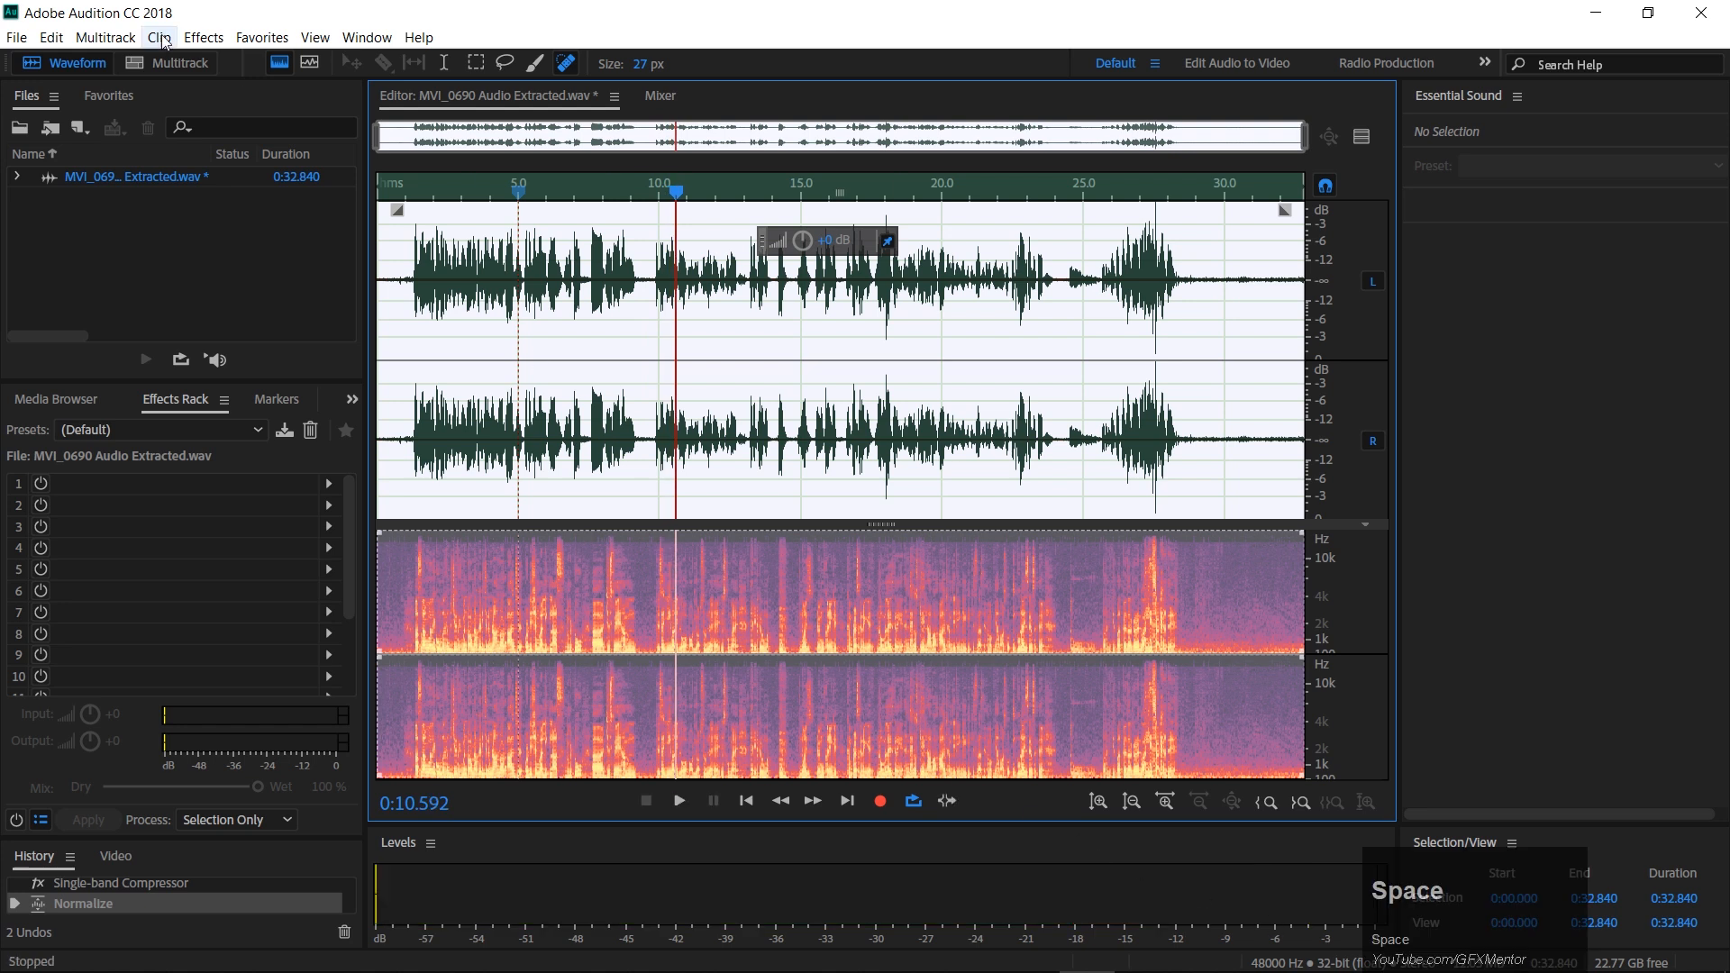
Apply Adaptive Noise Reduction with the default settings to the whole file and play it from near the start to check it.
click(203, 37)
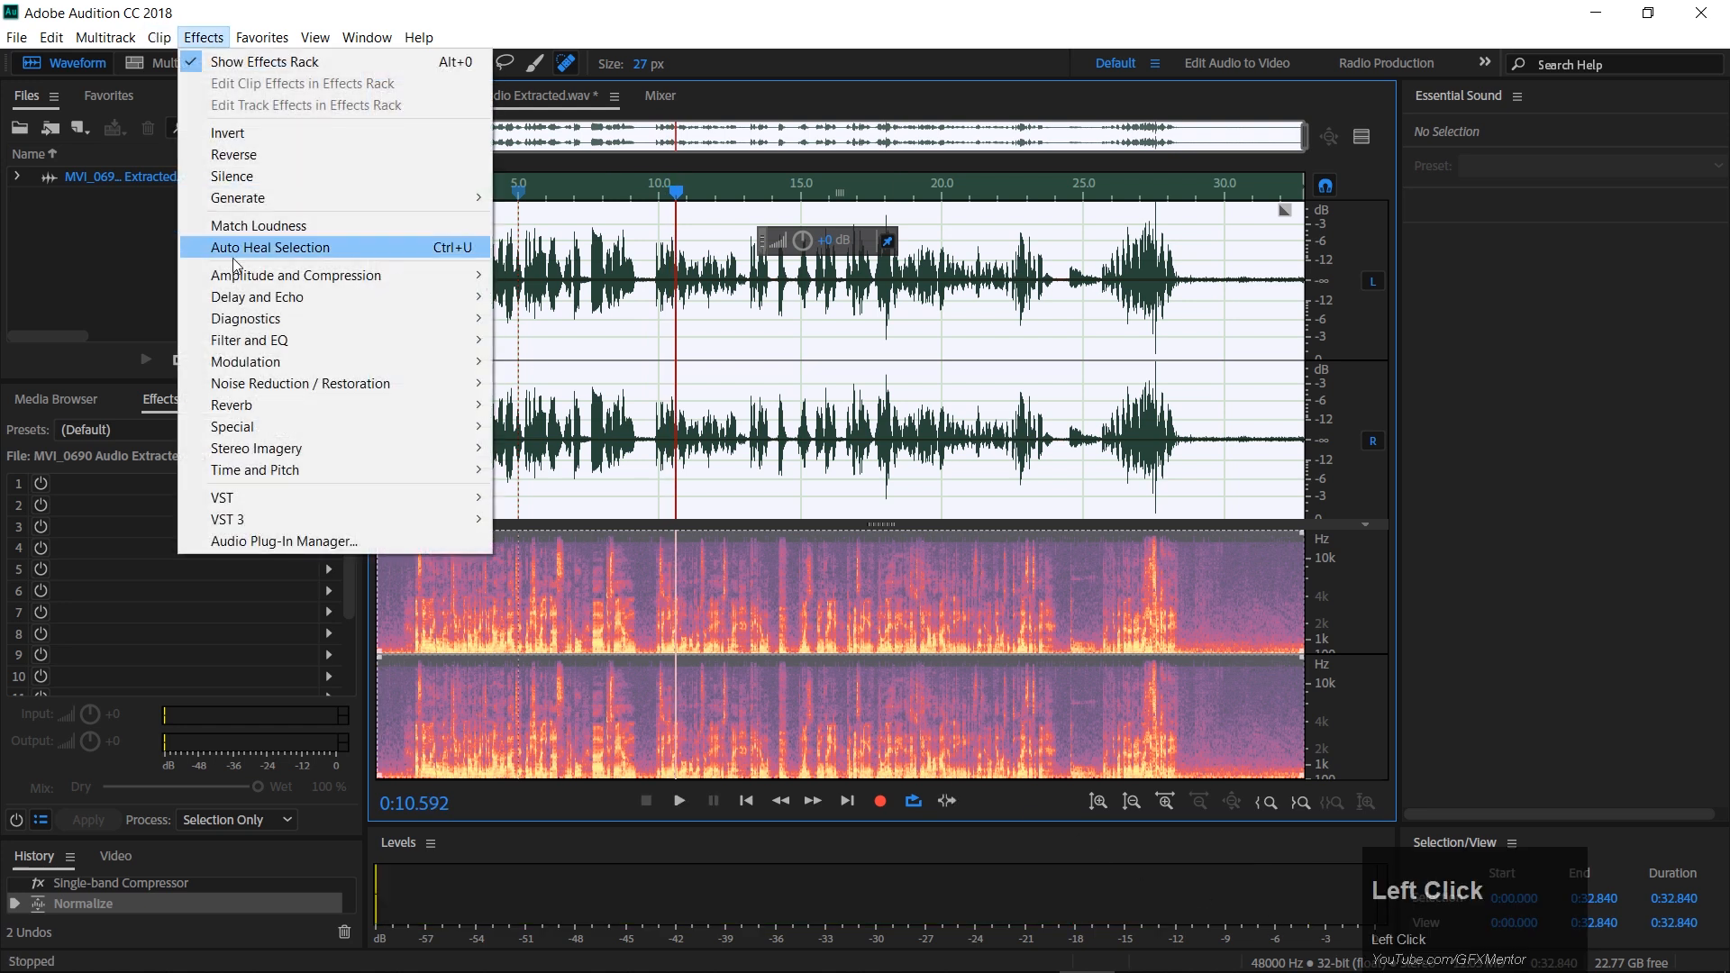
mouse_move(242, 393)
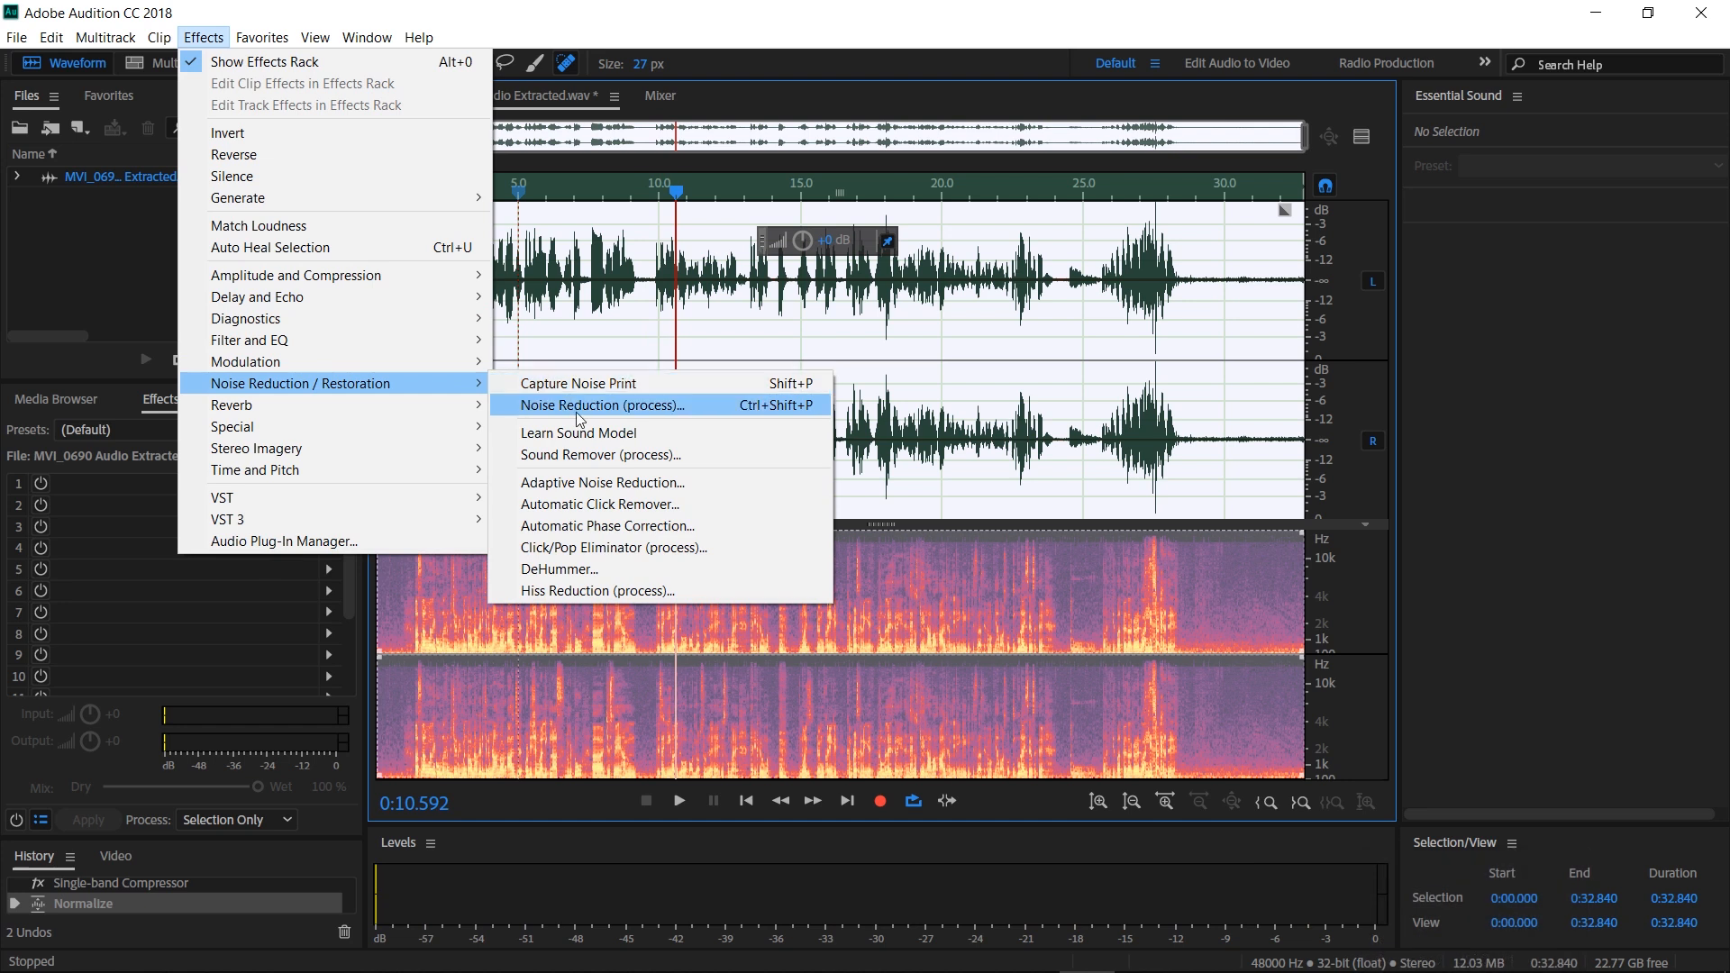
click(554, 485)
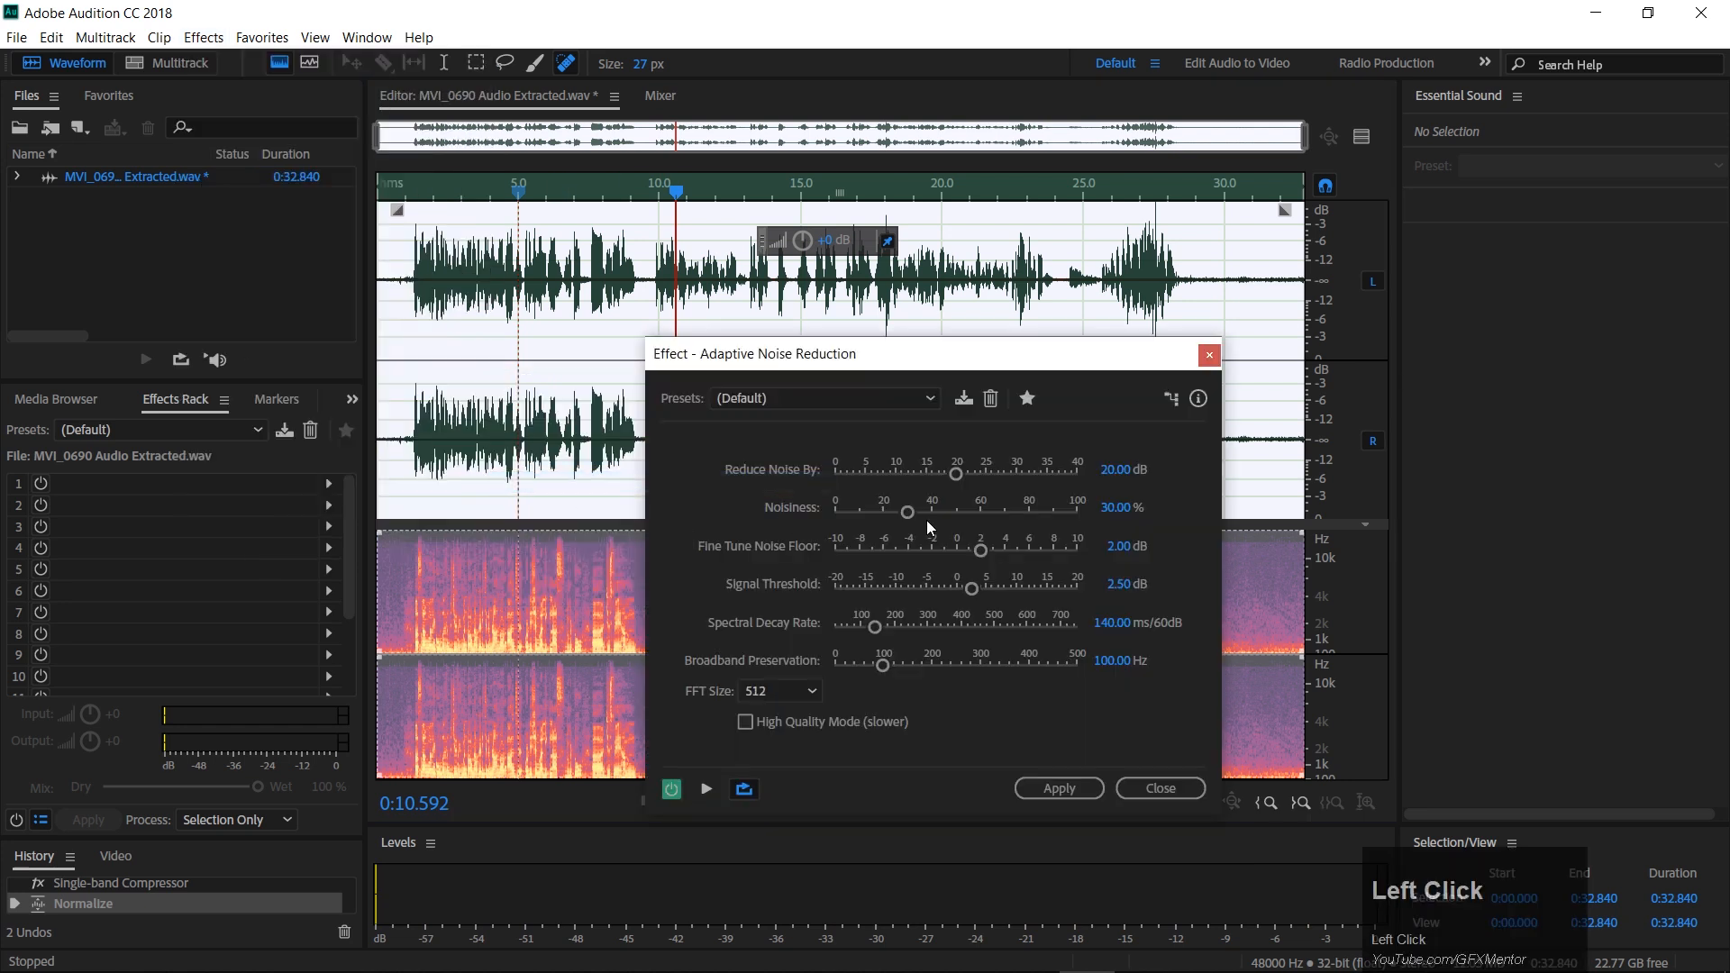
click(1057, 790)
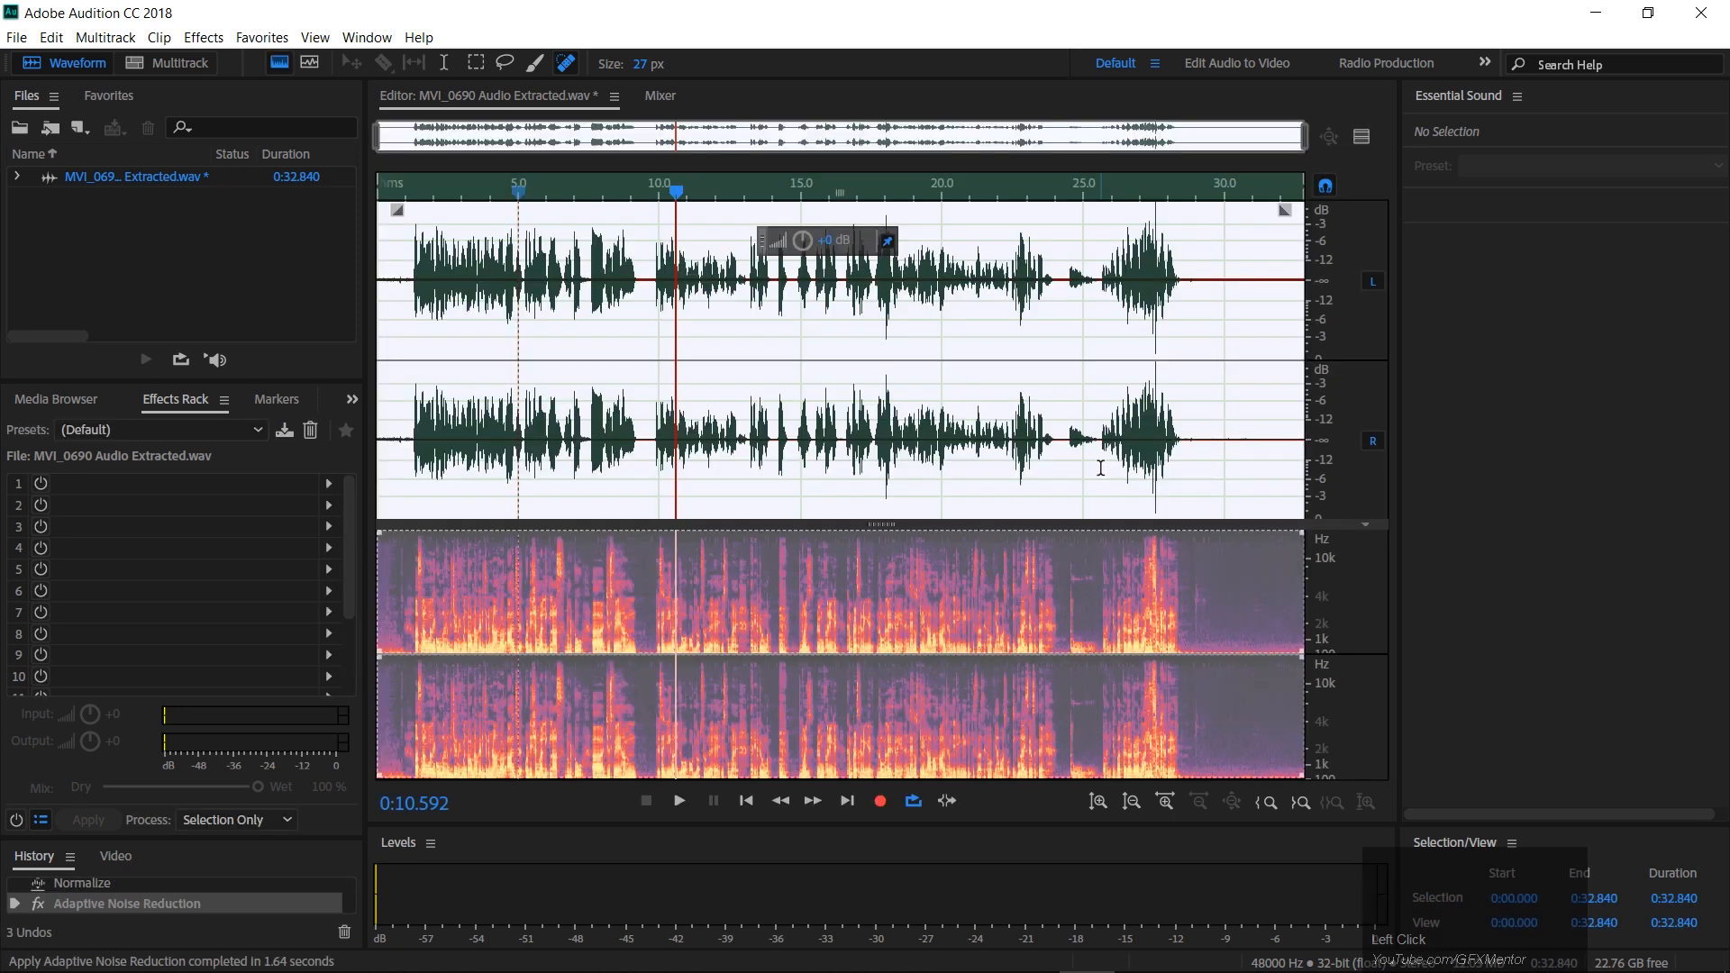
click(400, 200)
key(space)
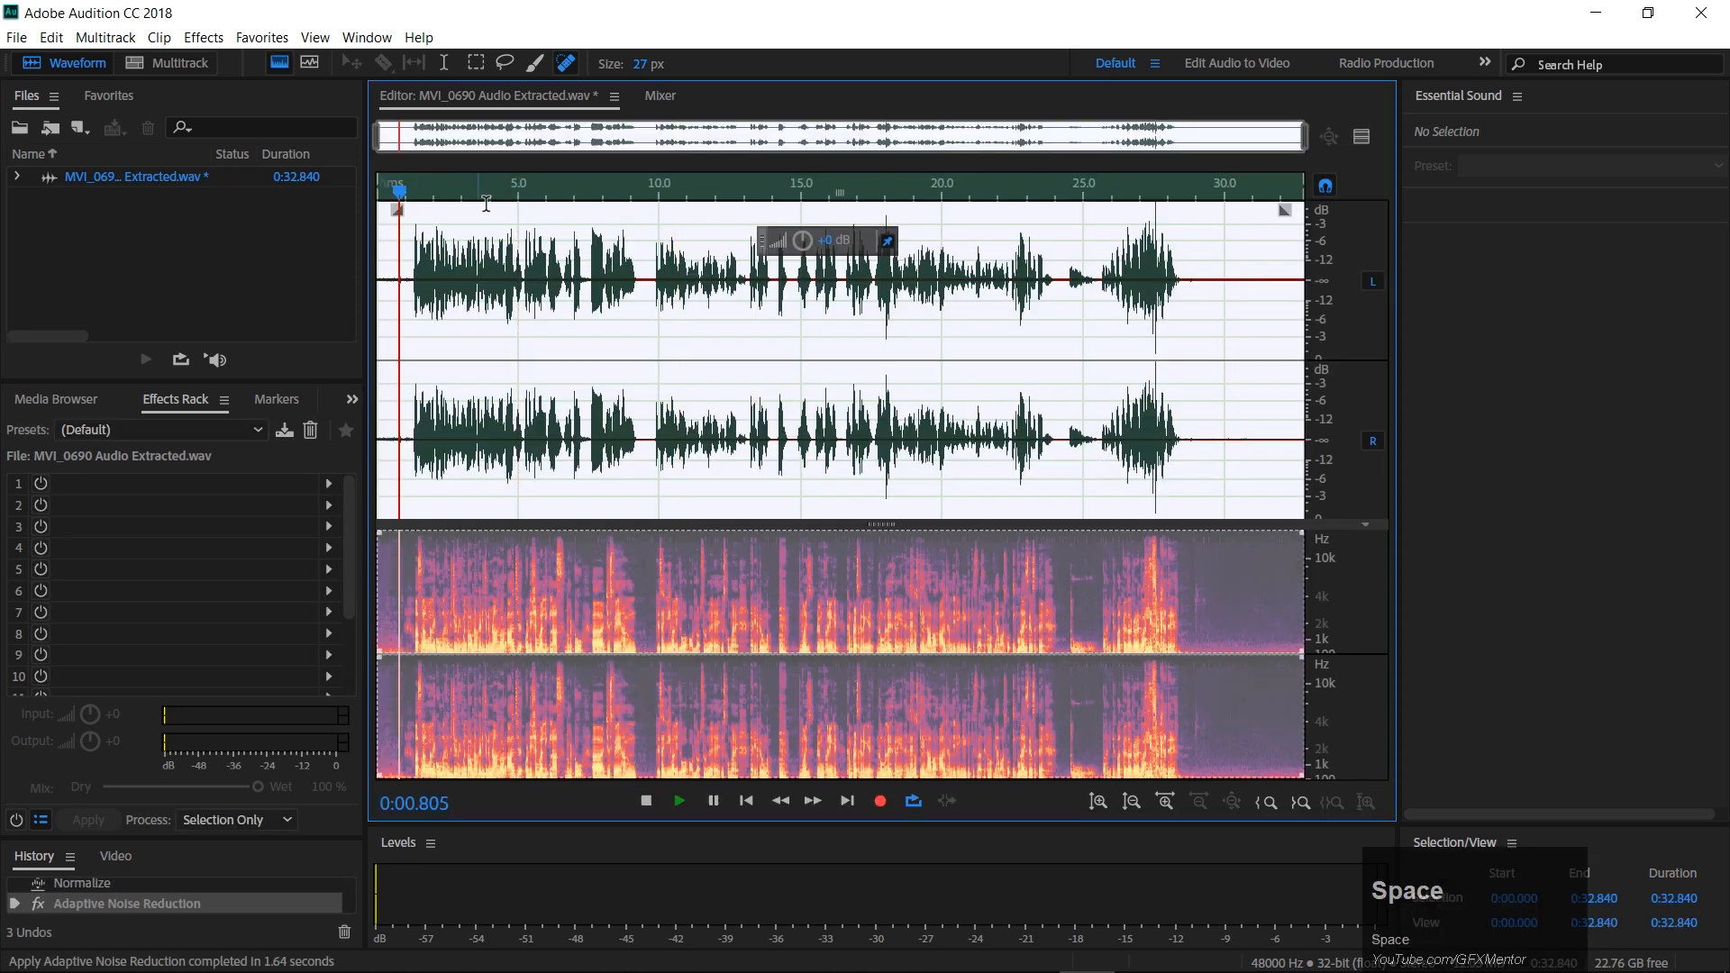
key(space)
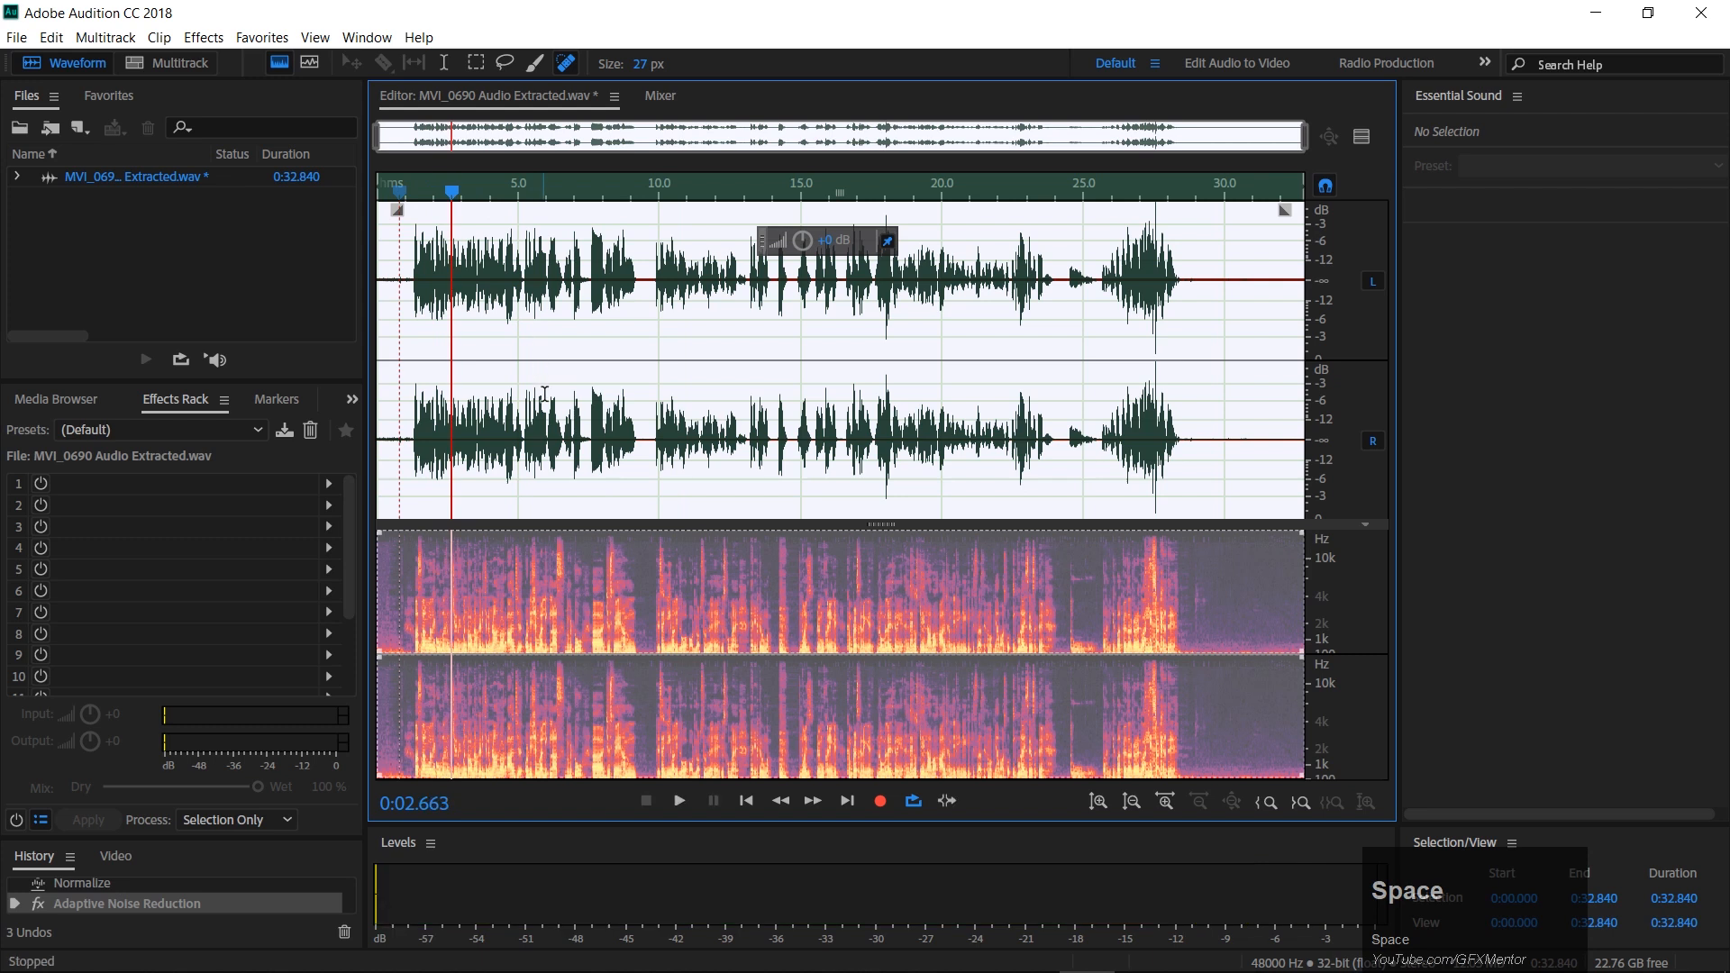
click(611, 496)
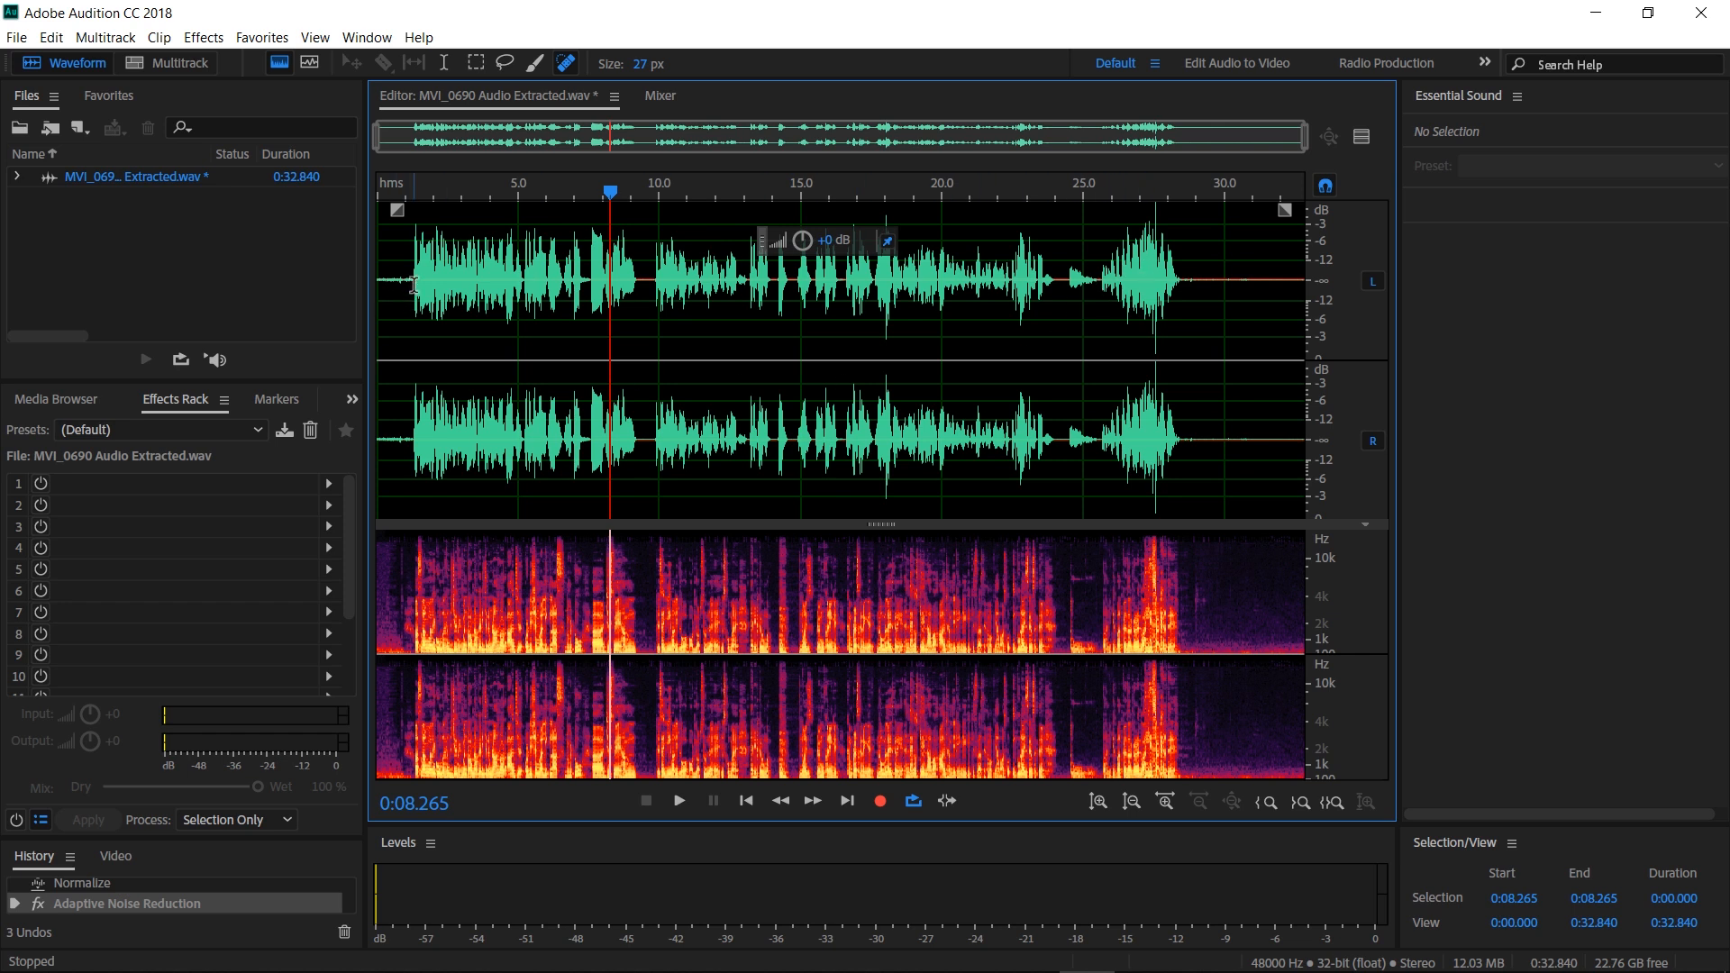
click(204, 37)
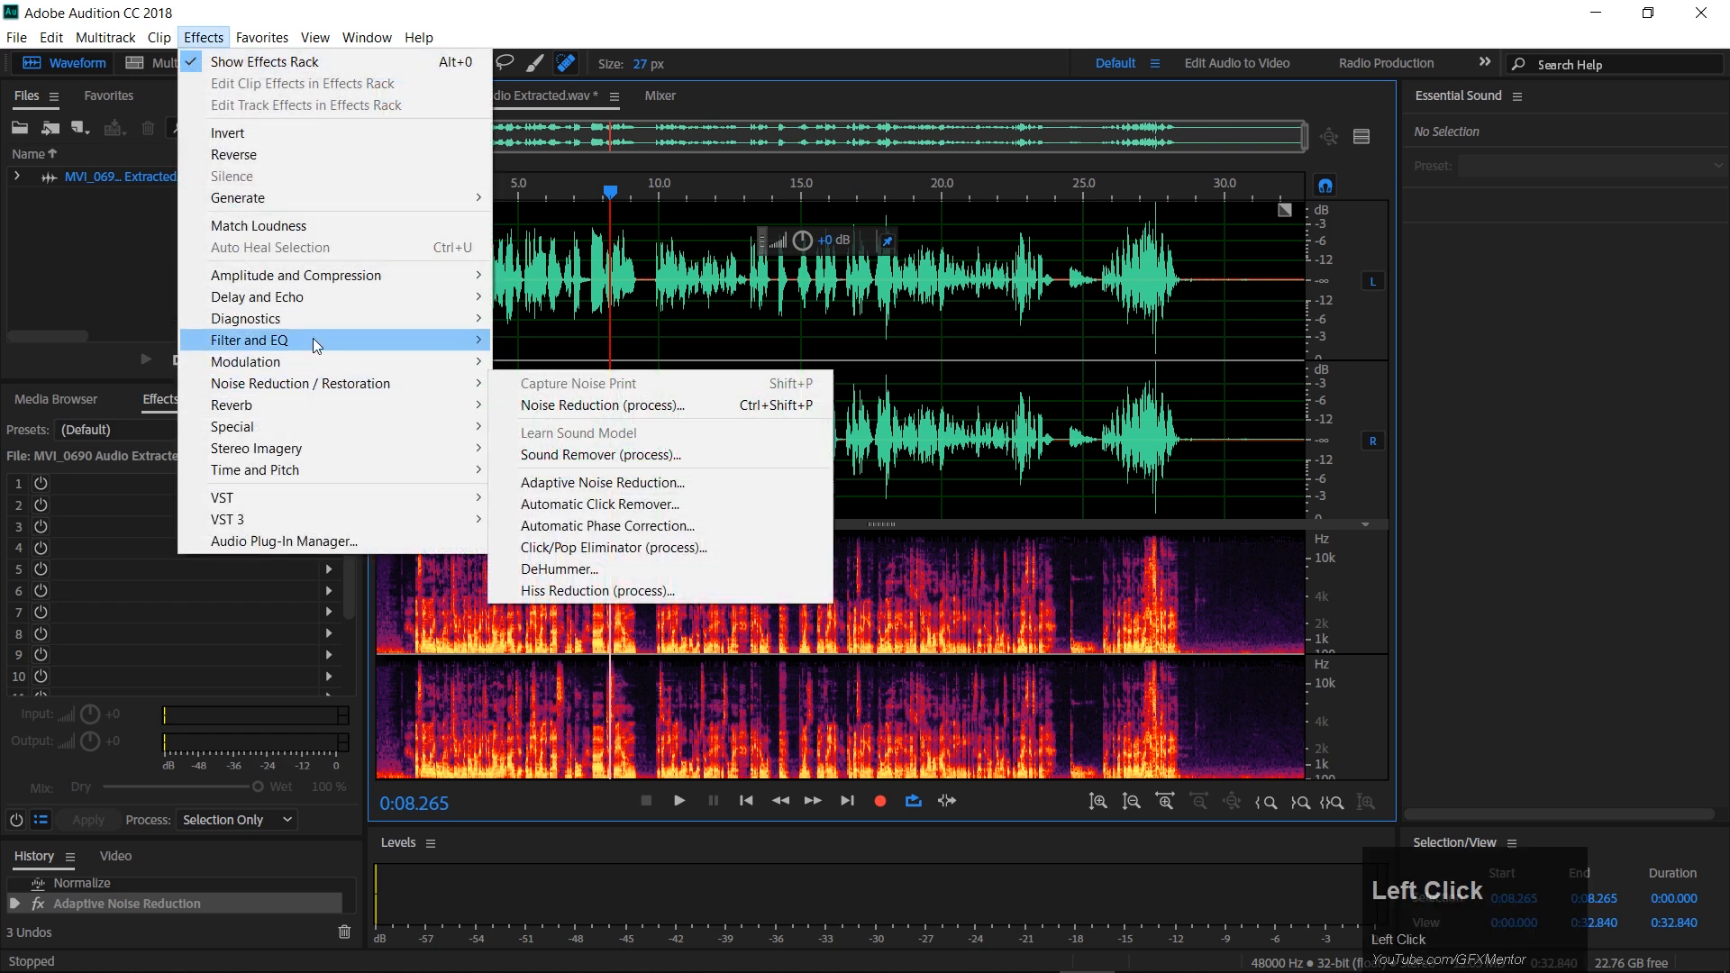
click(314, 342)
click(799, 261)
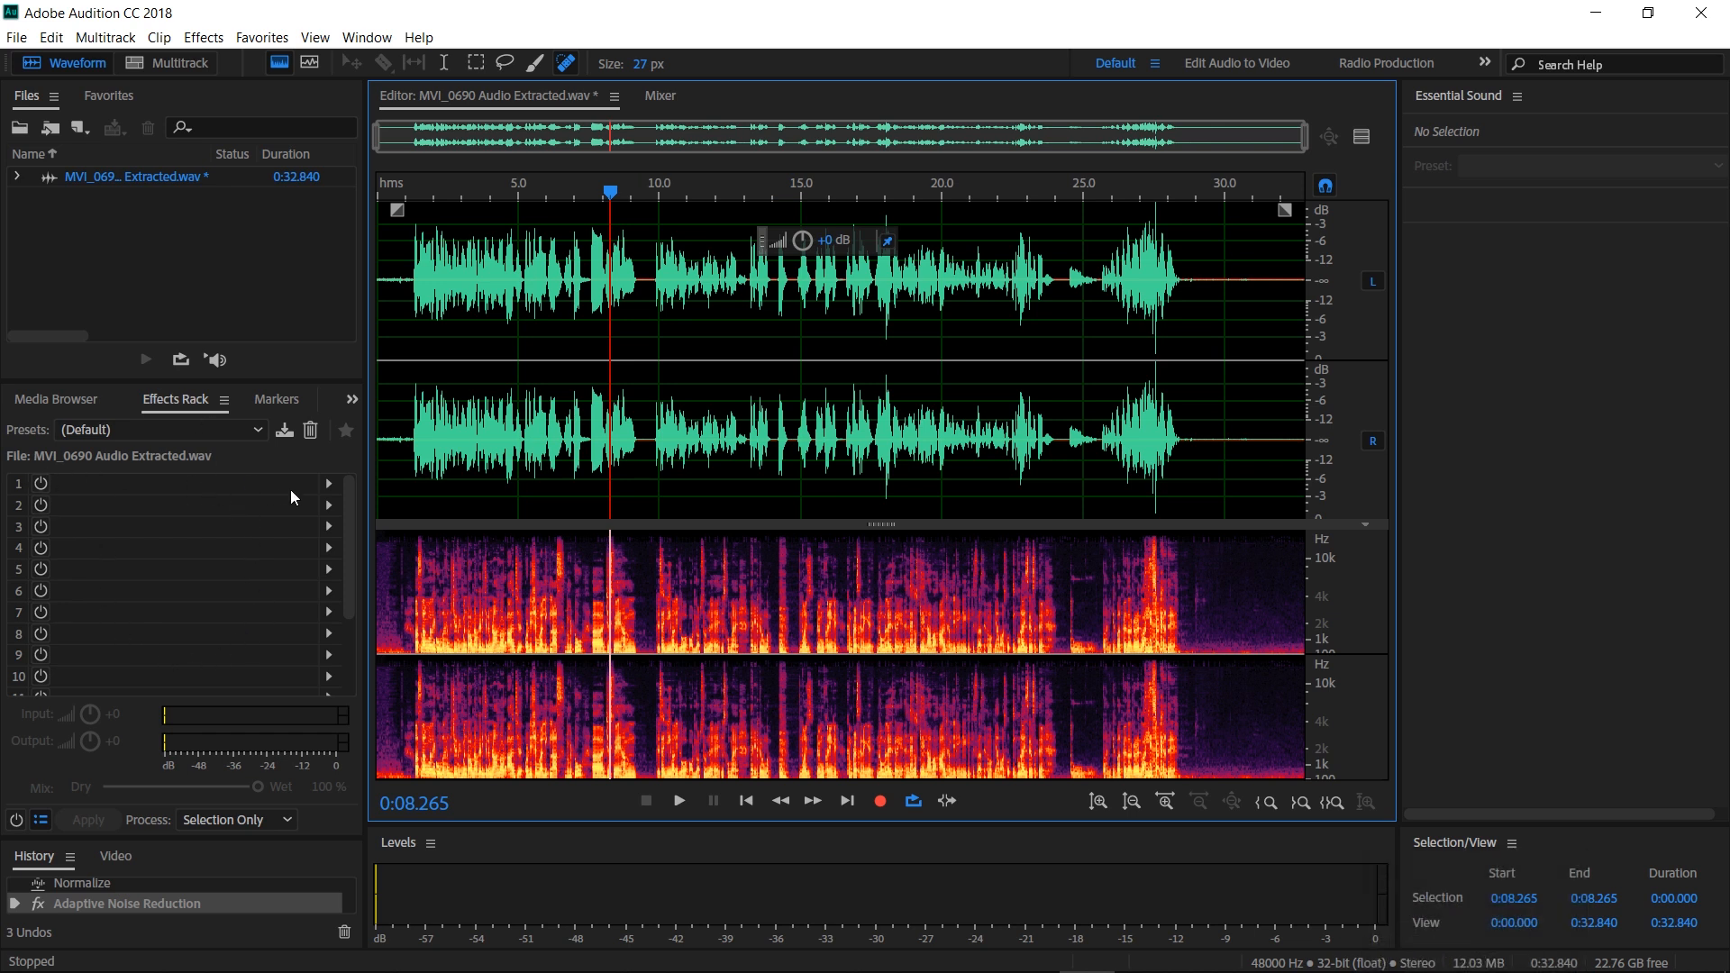
Add a 10-band Graphic Equalizer in rack slot 1 with the Vocal Presence - Cut preset, setting 2k to -0.6, 4k to 2.8 and 8k to 6.8.
click(328, 484)
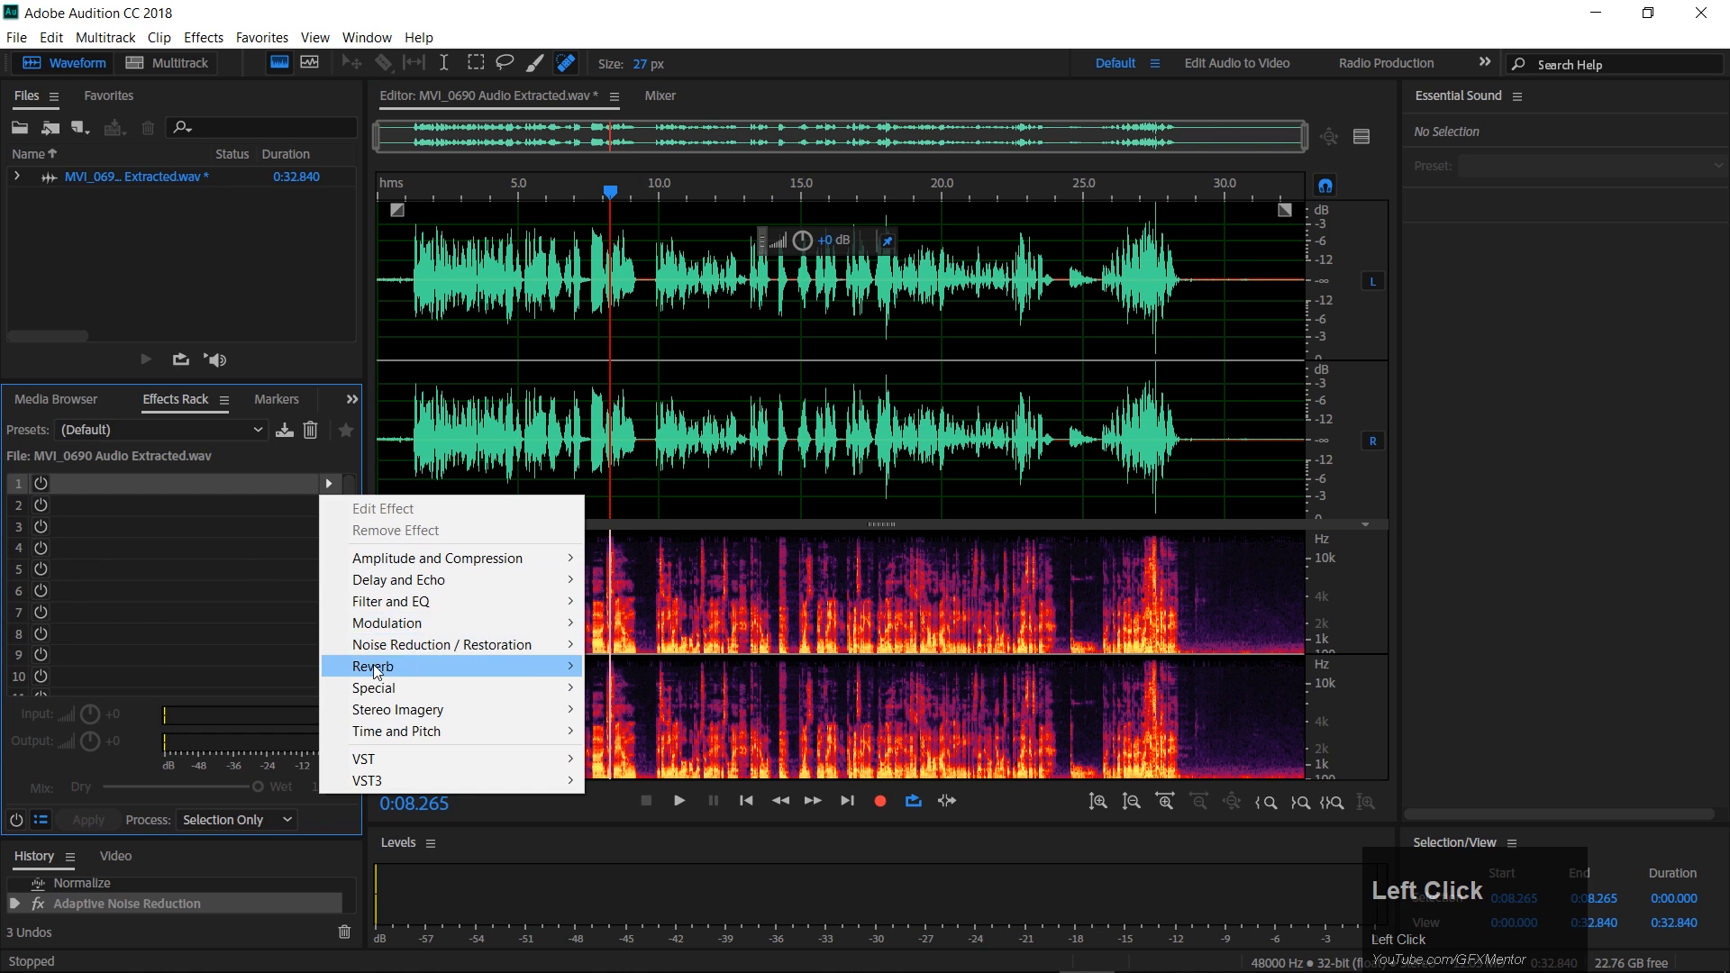
mouse_move(394, 610)
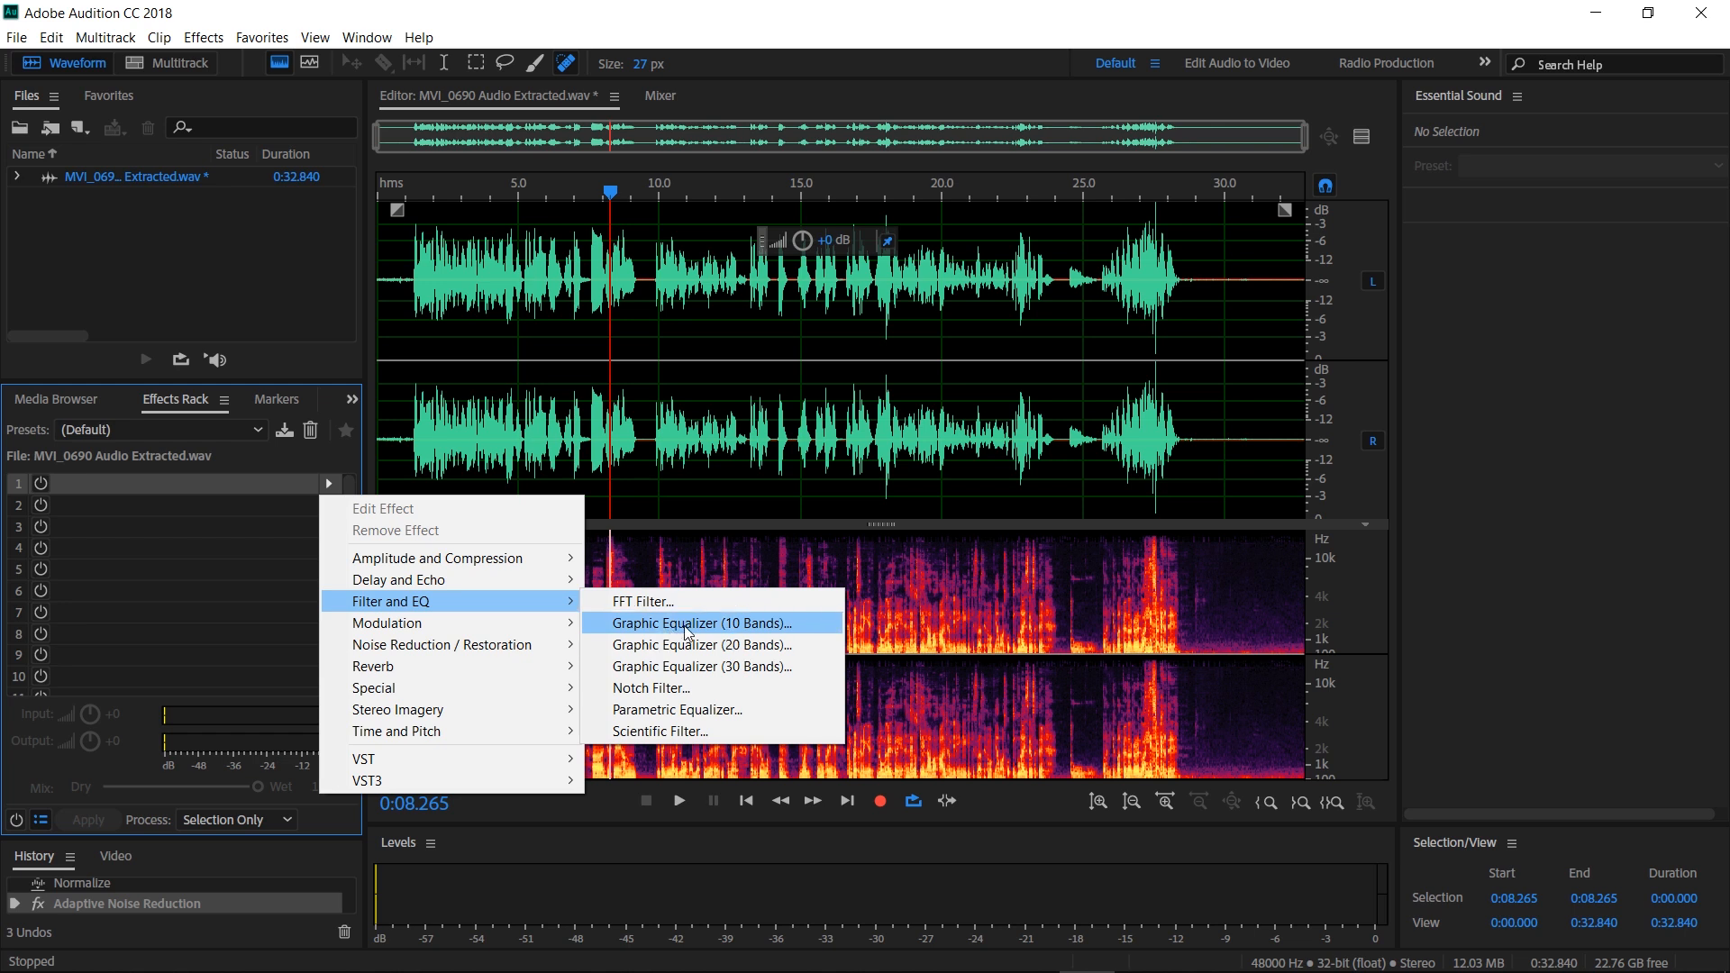
click(776, 623)
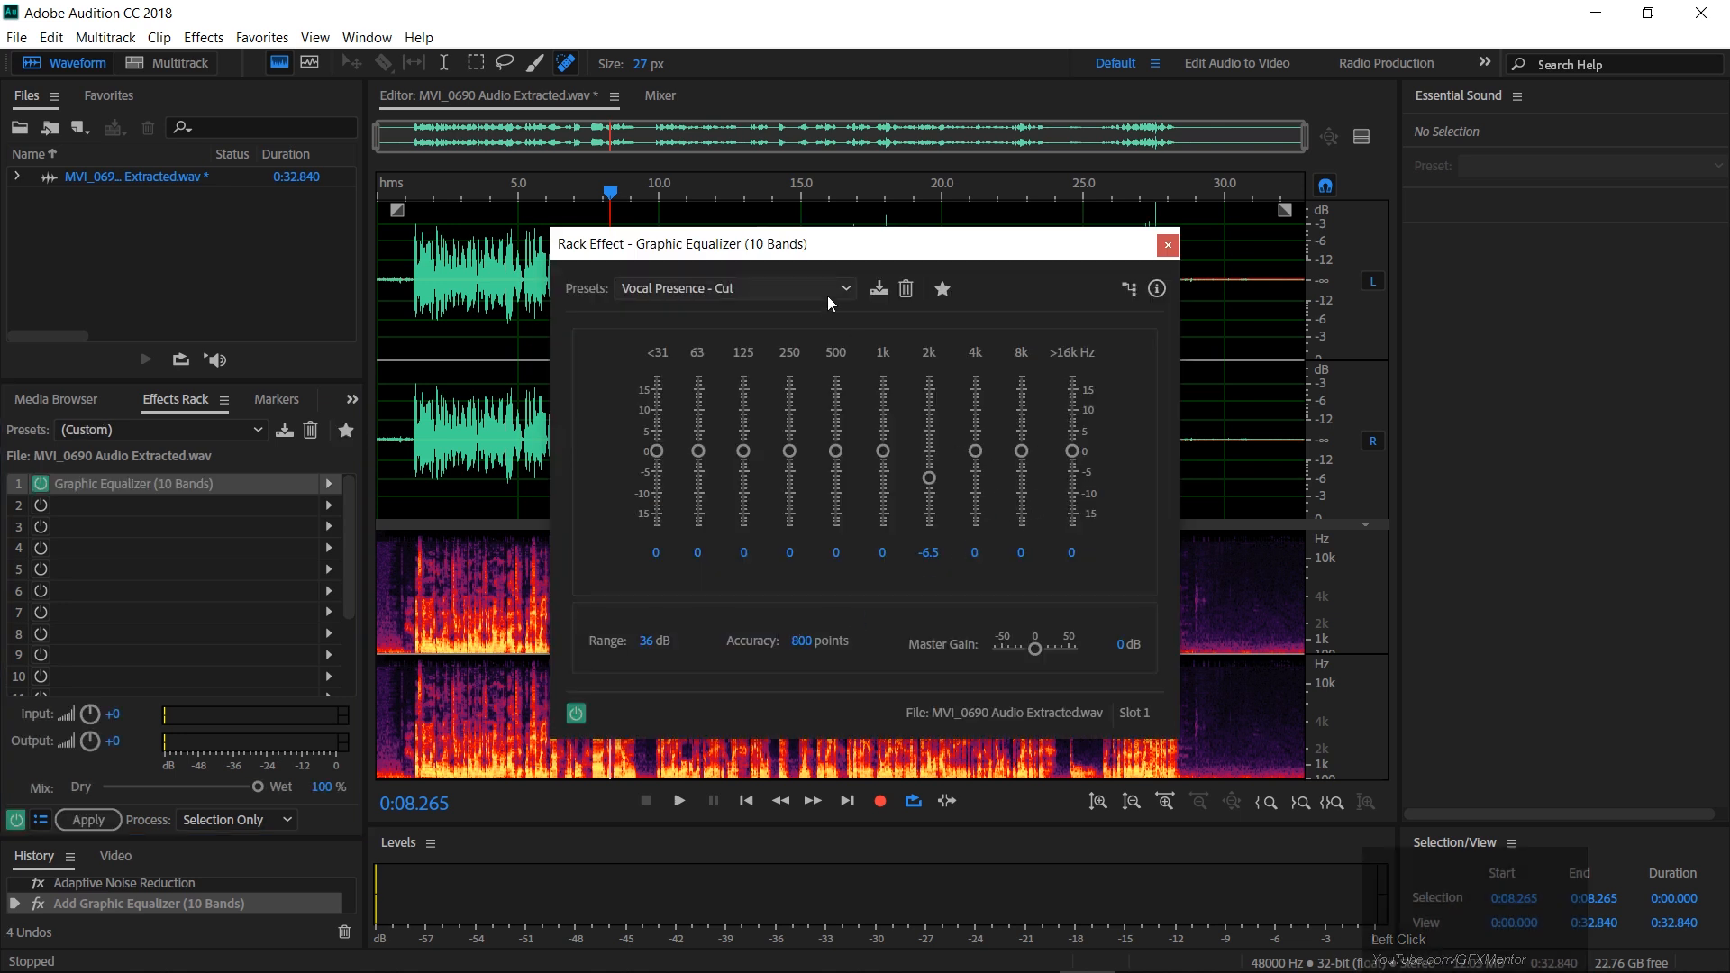
drag(930, 478, 978, 442)
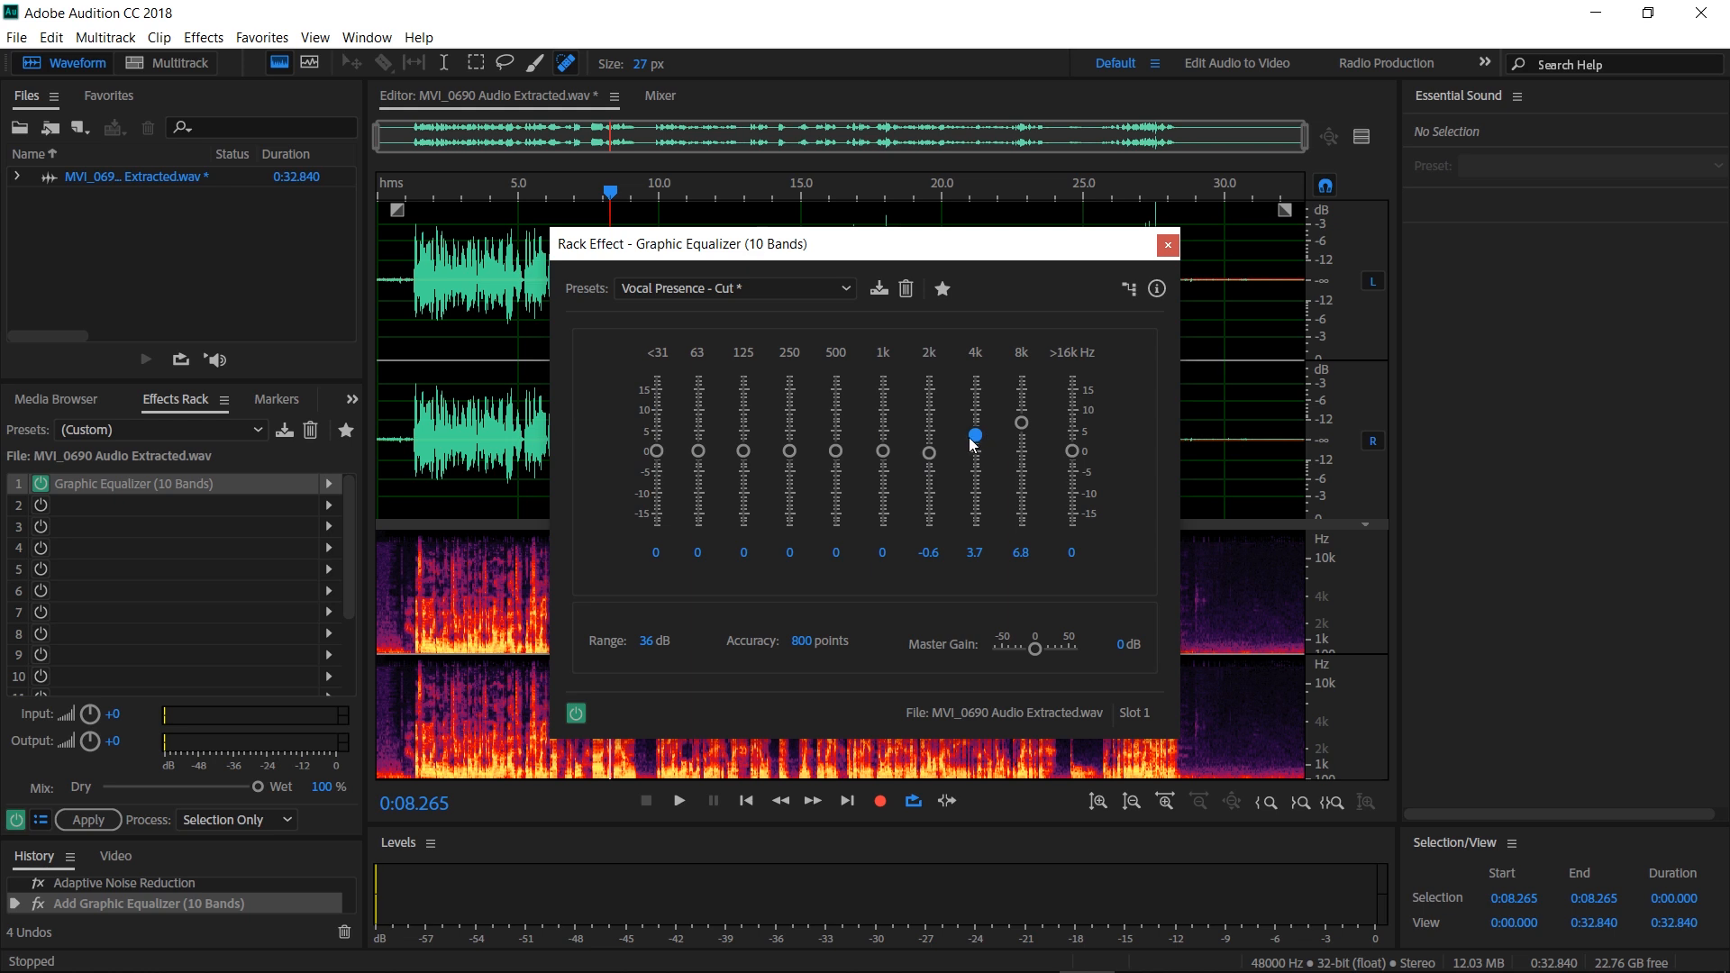
drag(977, 444, 980, 448)
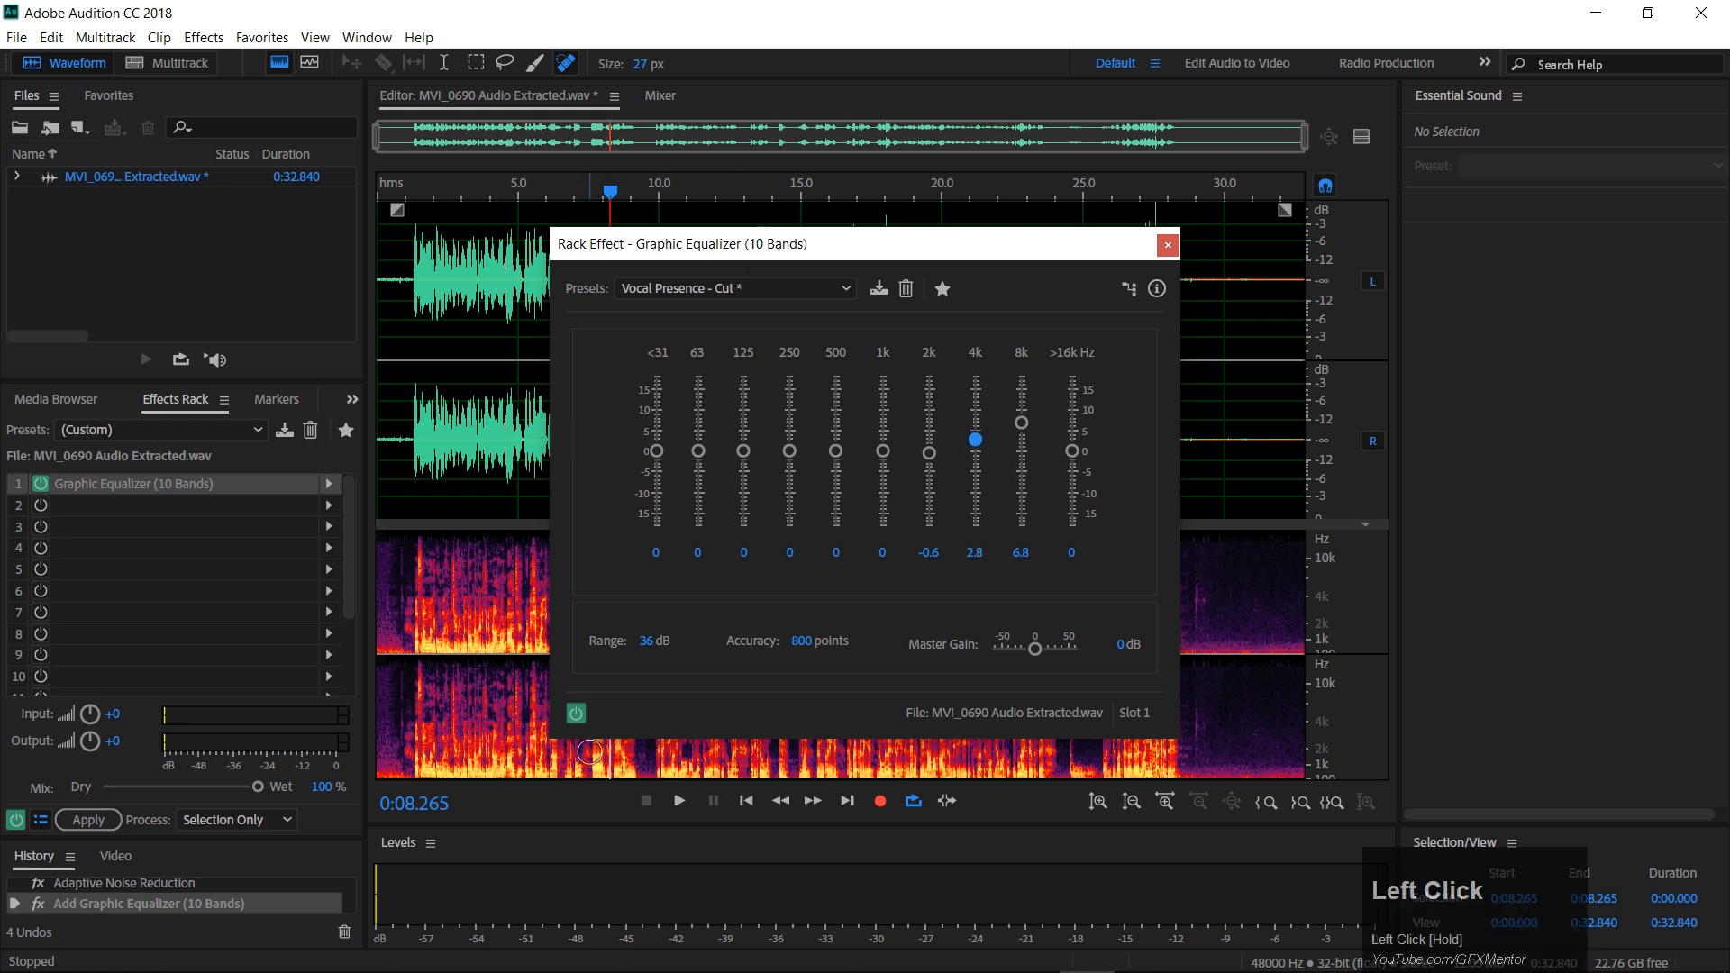
Uncover the waveform and play the equalized audio briefly from the 7.5-second mark.
drag(712, 244, 947, 249)
click(588, 191)
key(space)
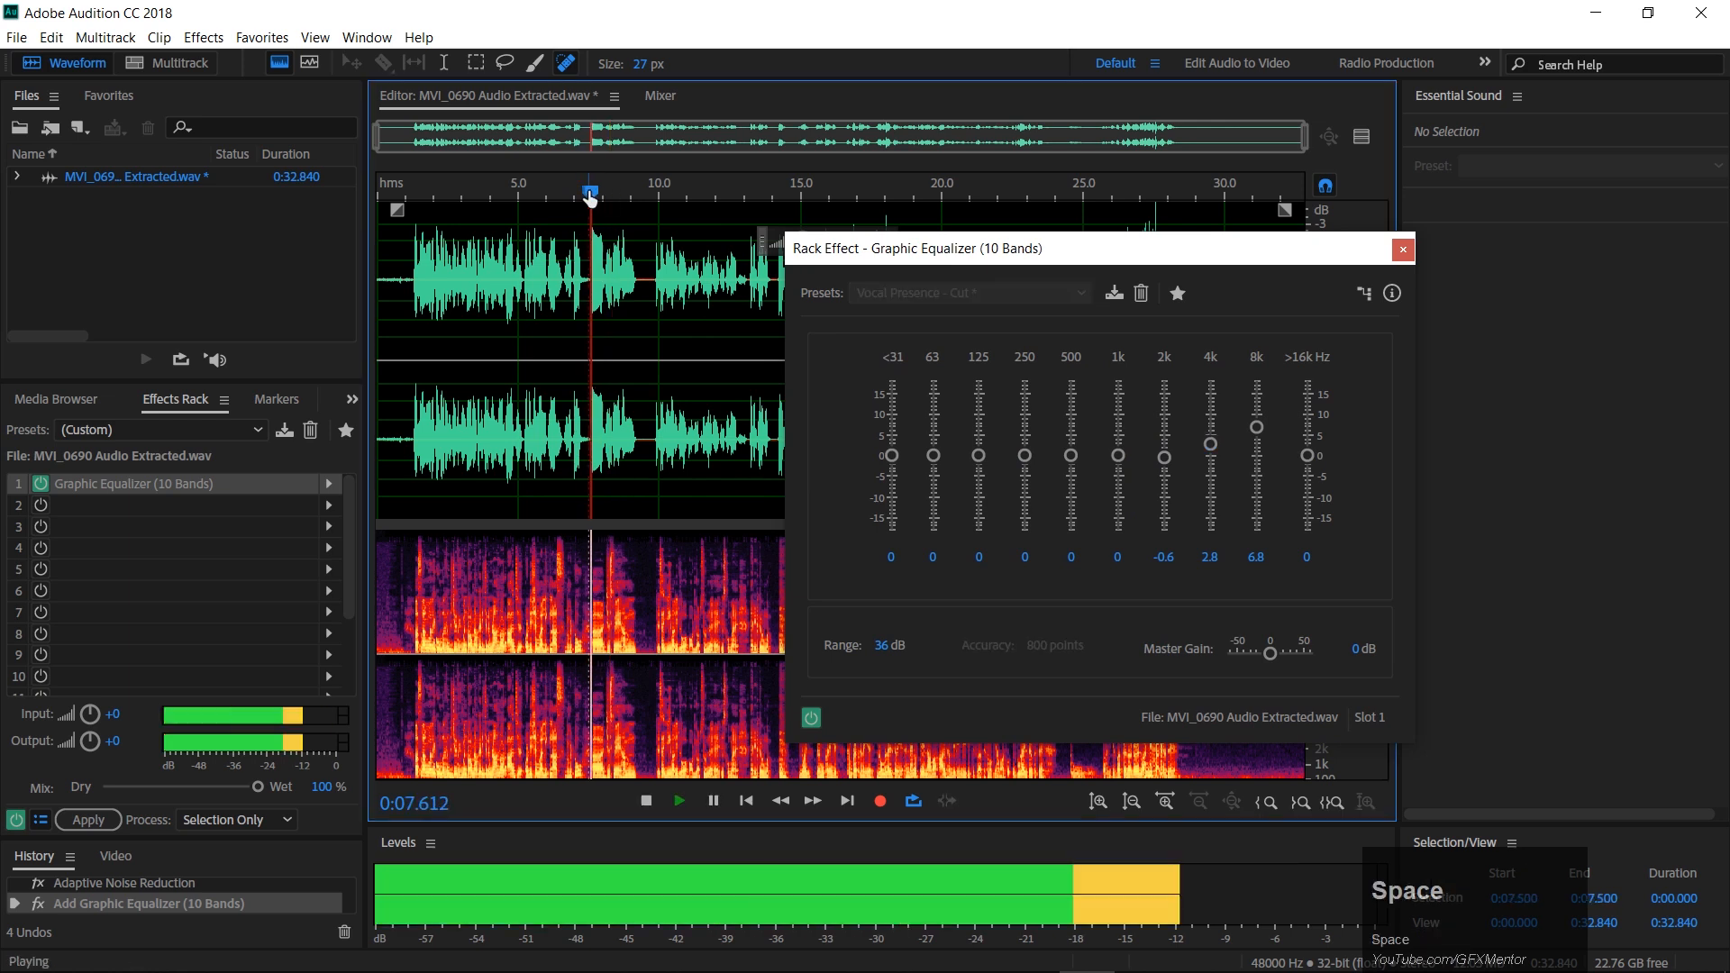
key(space)
Try boosting the 4k, 8k and >16 kHz bands to 18 and play the audio to hear the exaggerated effect.
drag(1259, 433, 1257, 381)
drag(1212, 445, 1219, 346)
drag(1316, 456, 1321, 285)
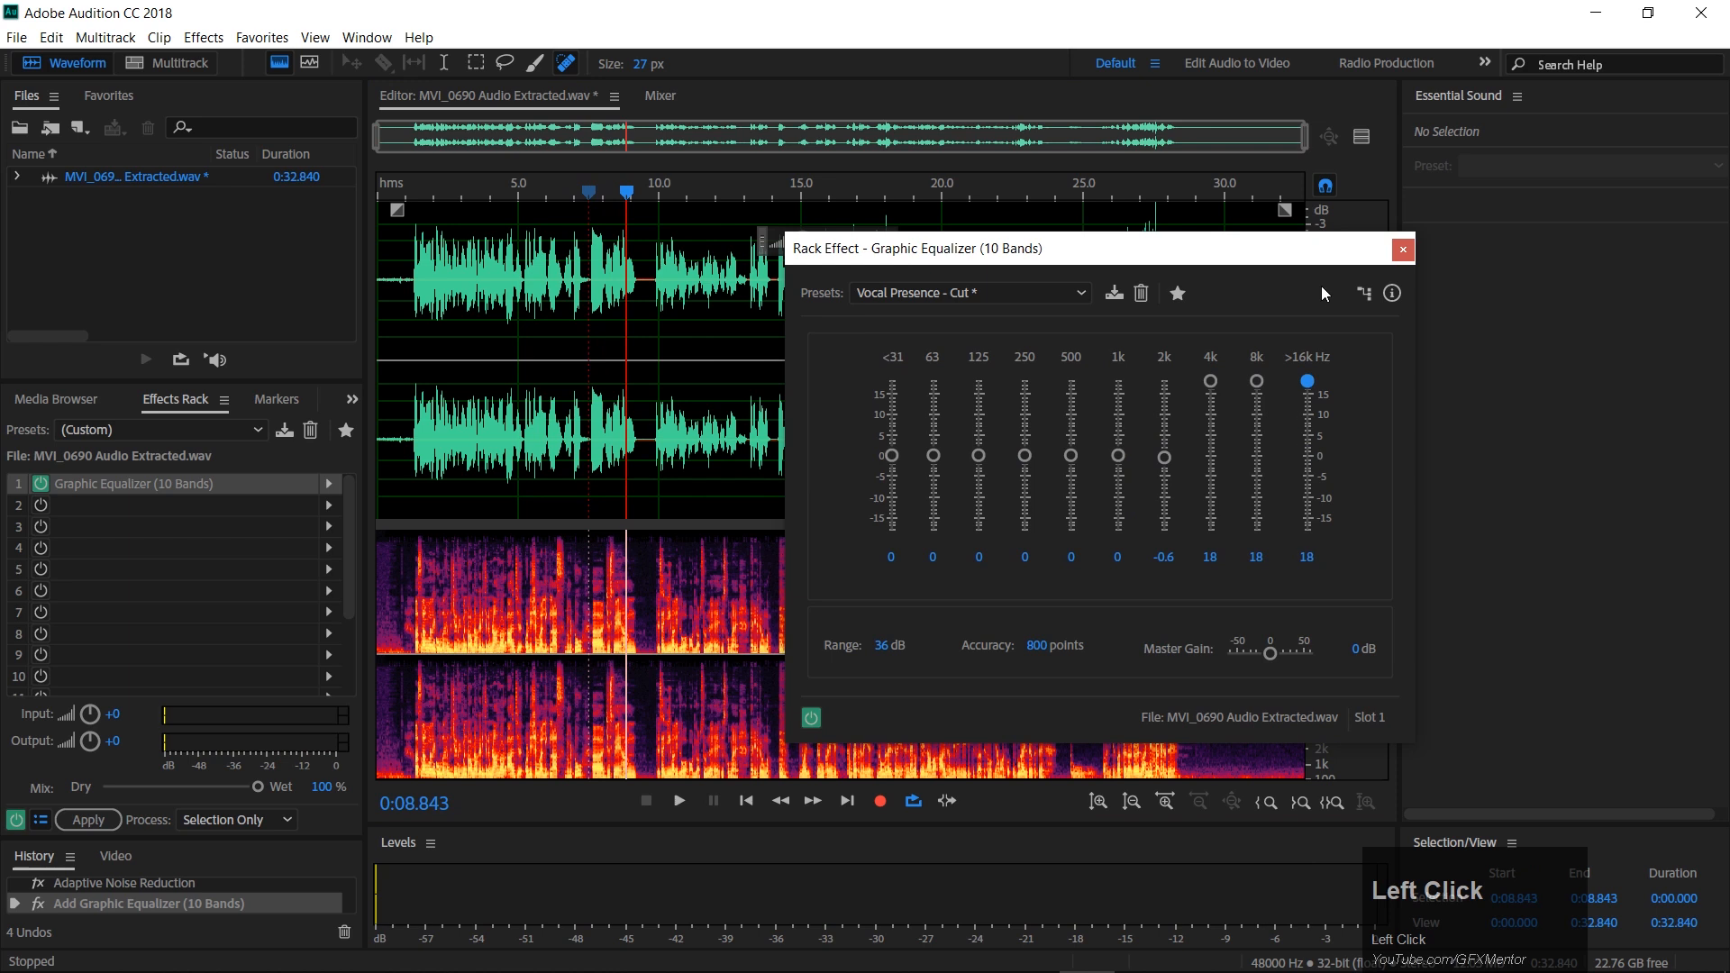
key(space)
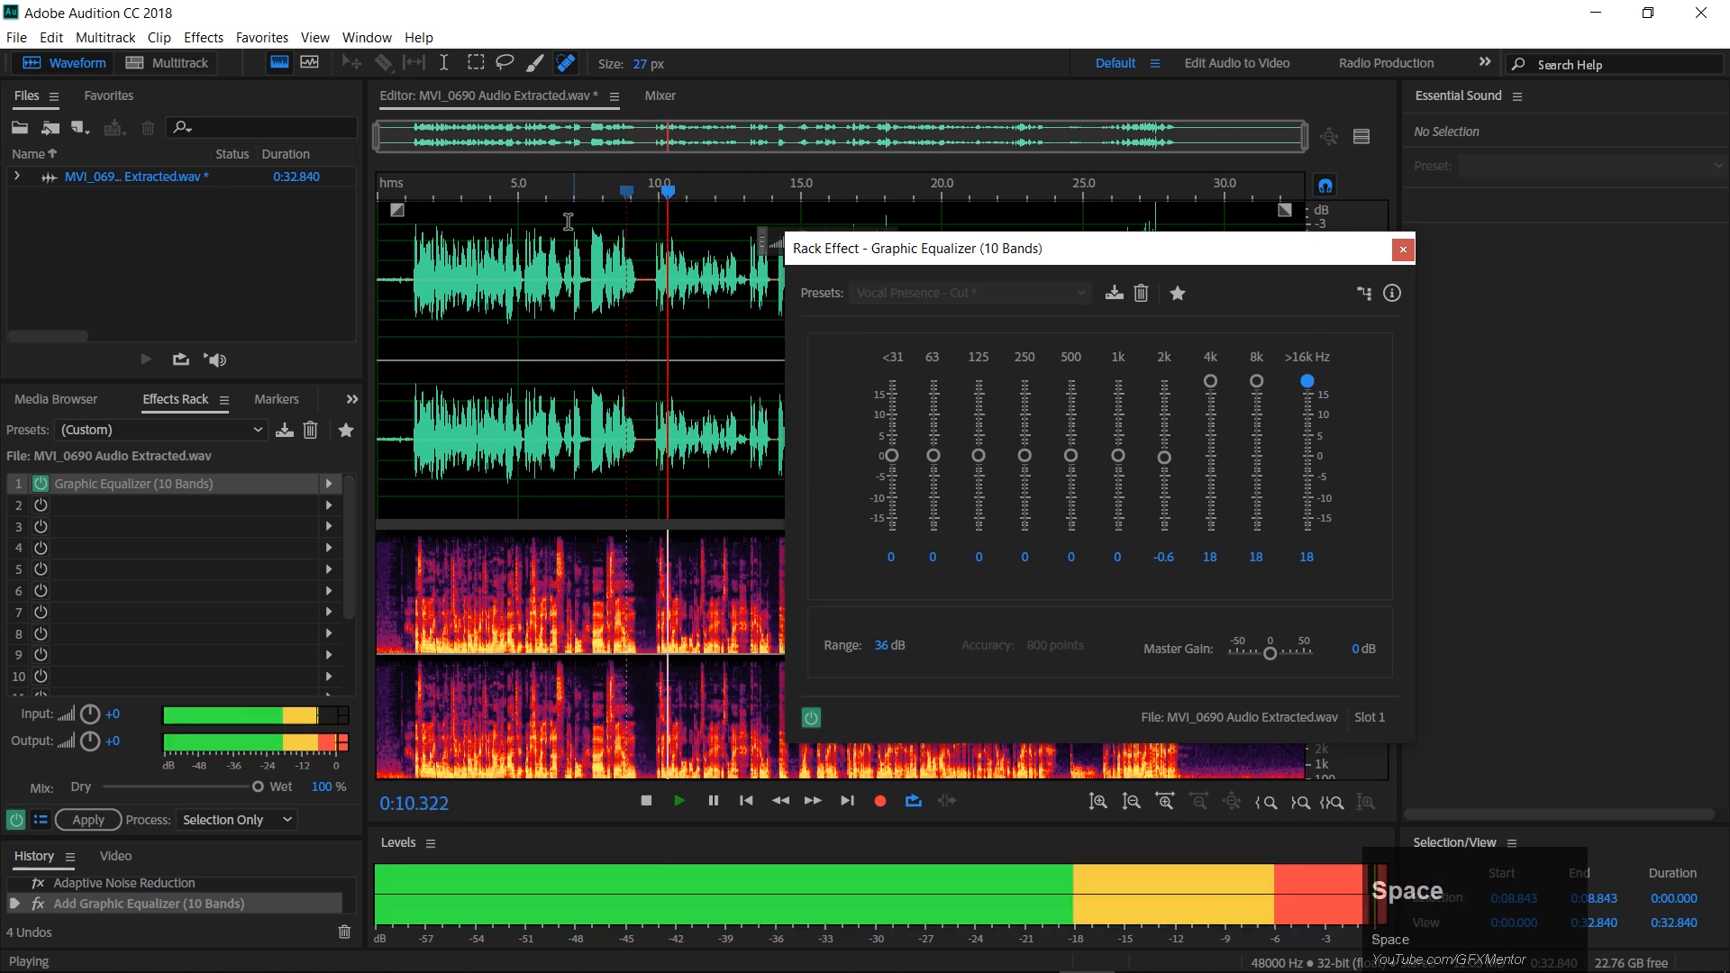
click(465, 186)
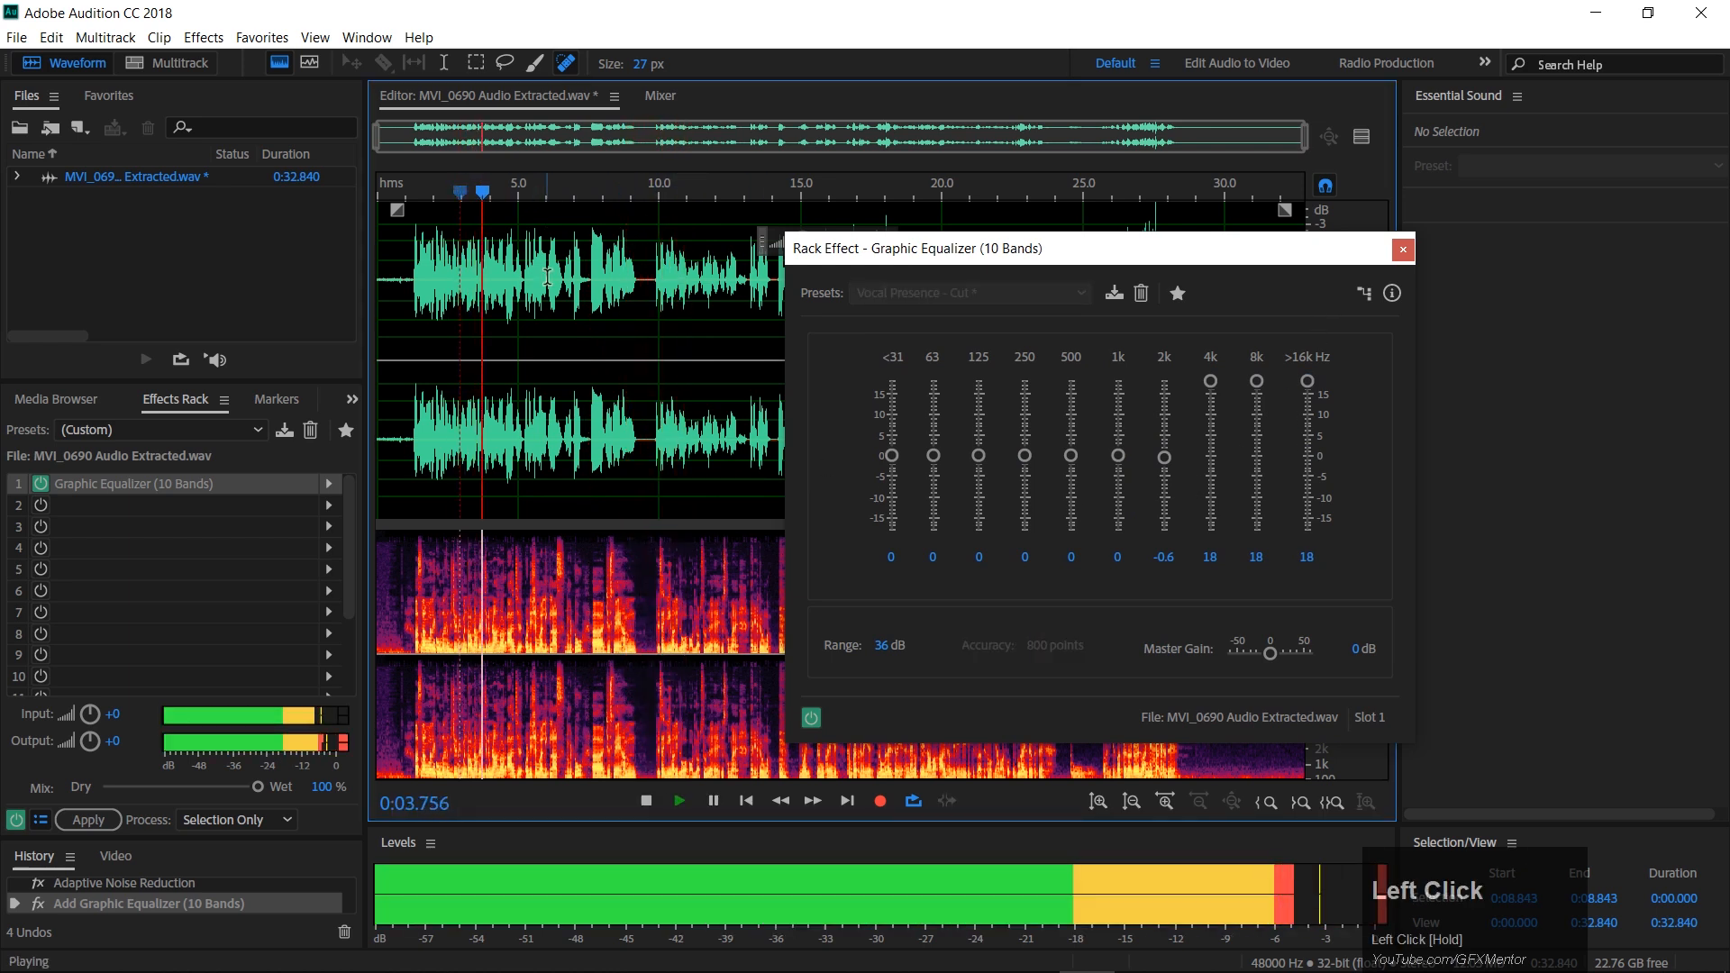
key(space)
Set the 4k band to 2.3, 8k to 5.6 and >16 kHz to 0.1, and play the audio from about 2.5 seconds.
drag(1310, 381, 1305, 454)
drag(1256, 381, 1211, 438)
click(1210, 380)
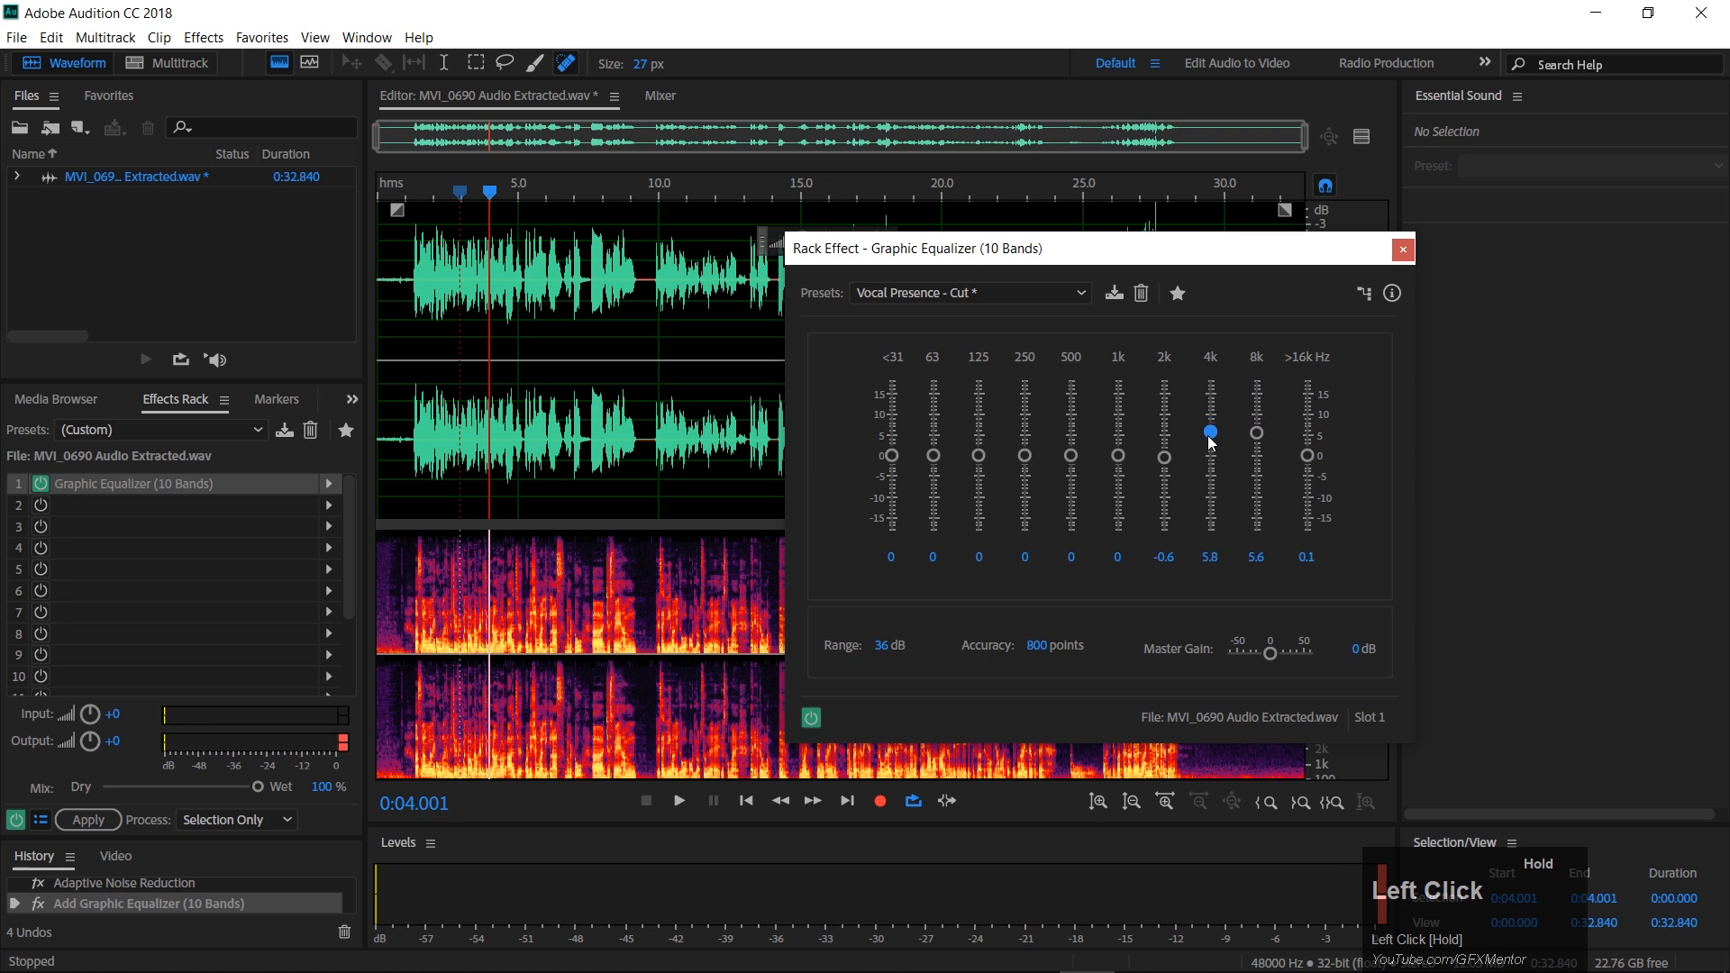
click(448, 200)
key(space)
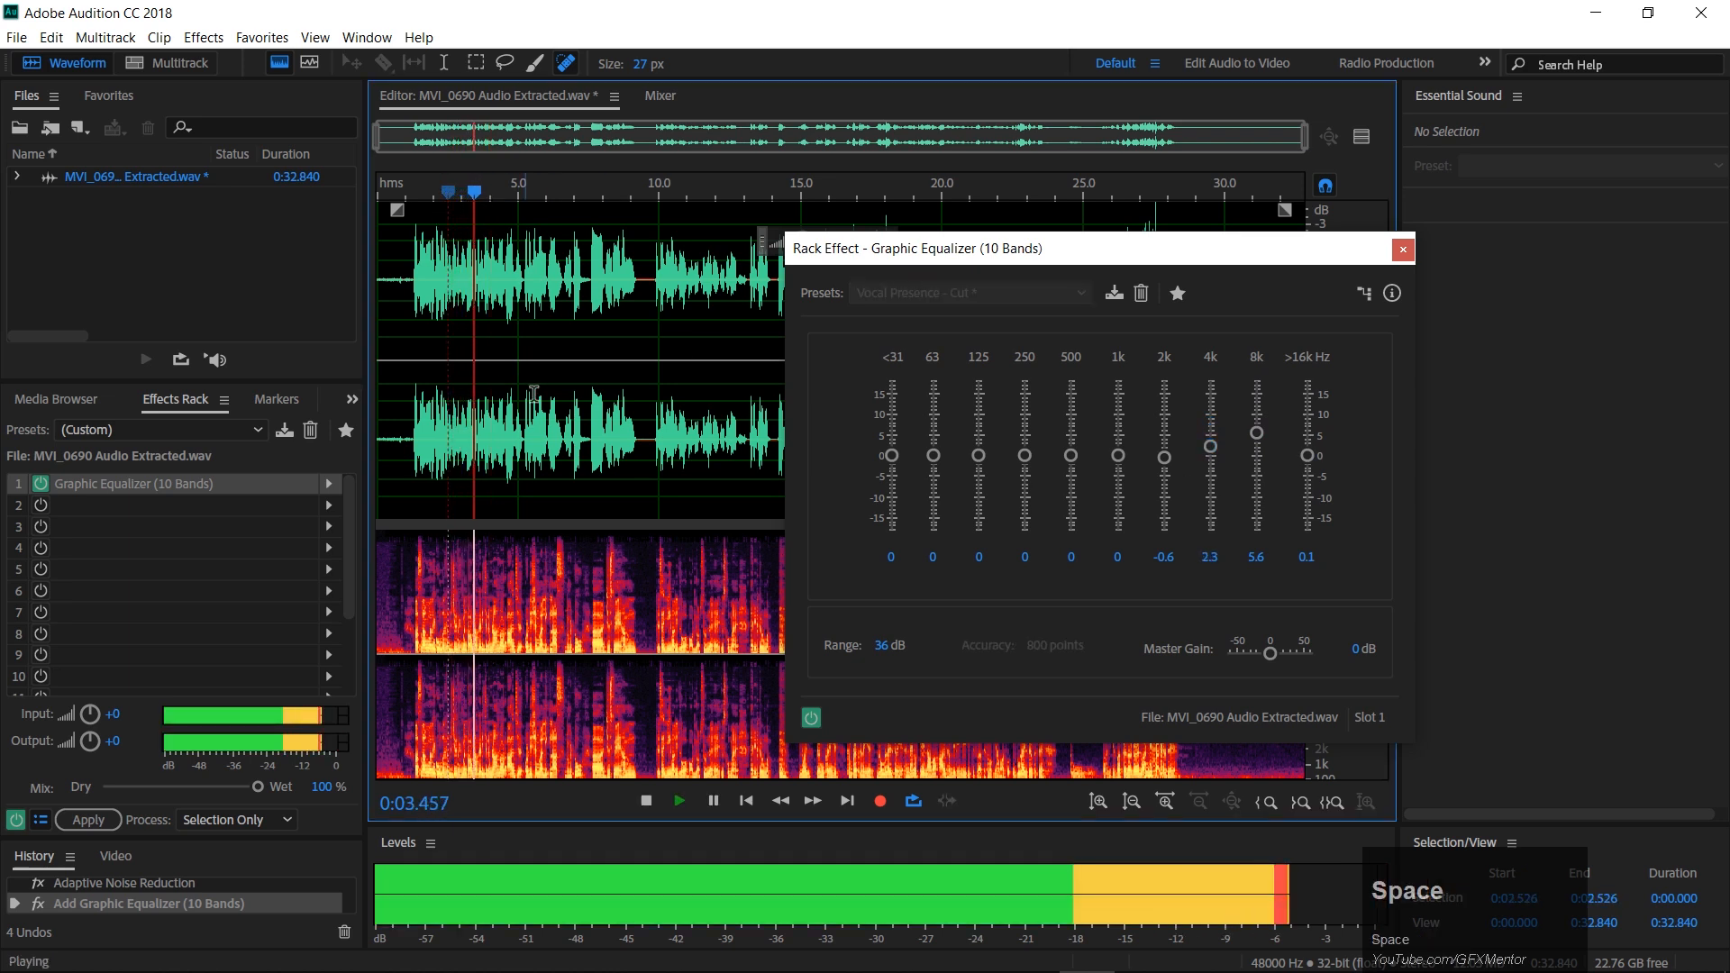
key(space)
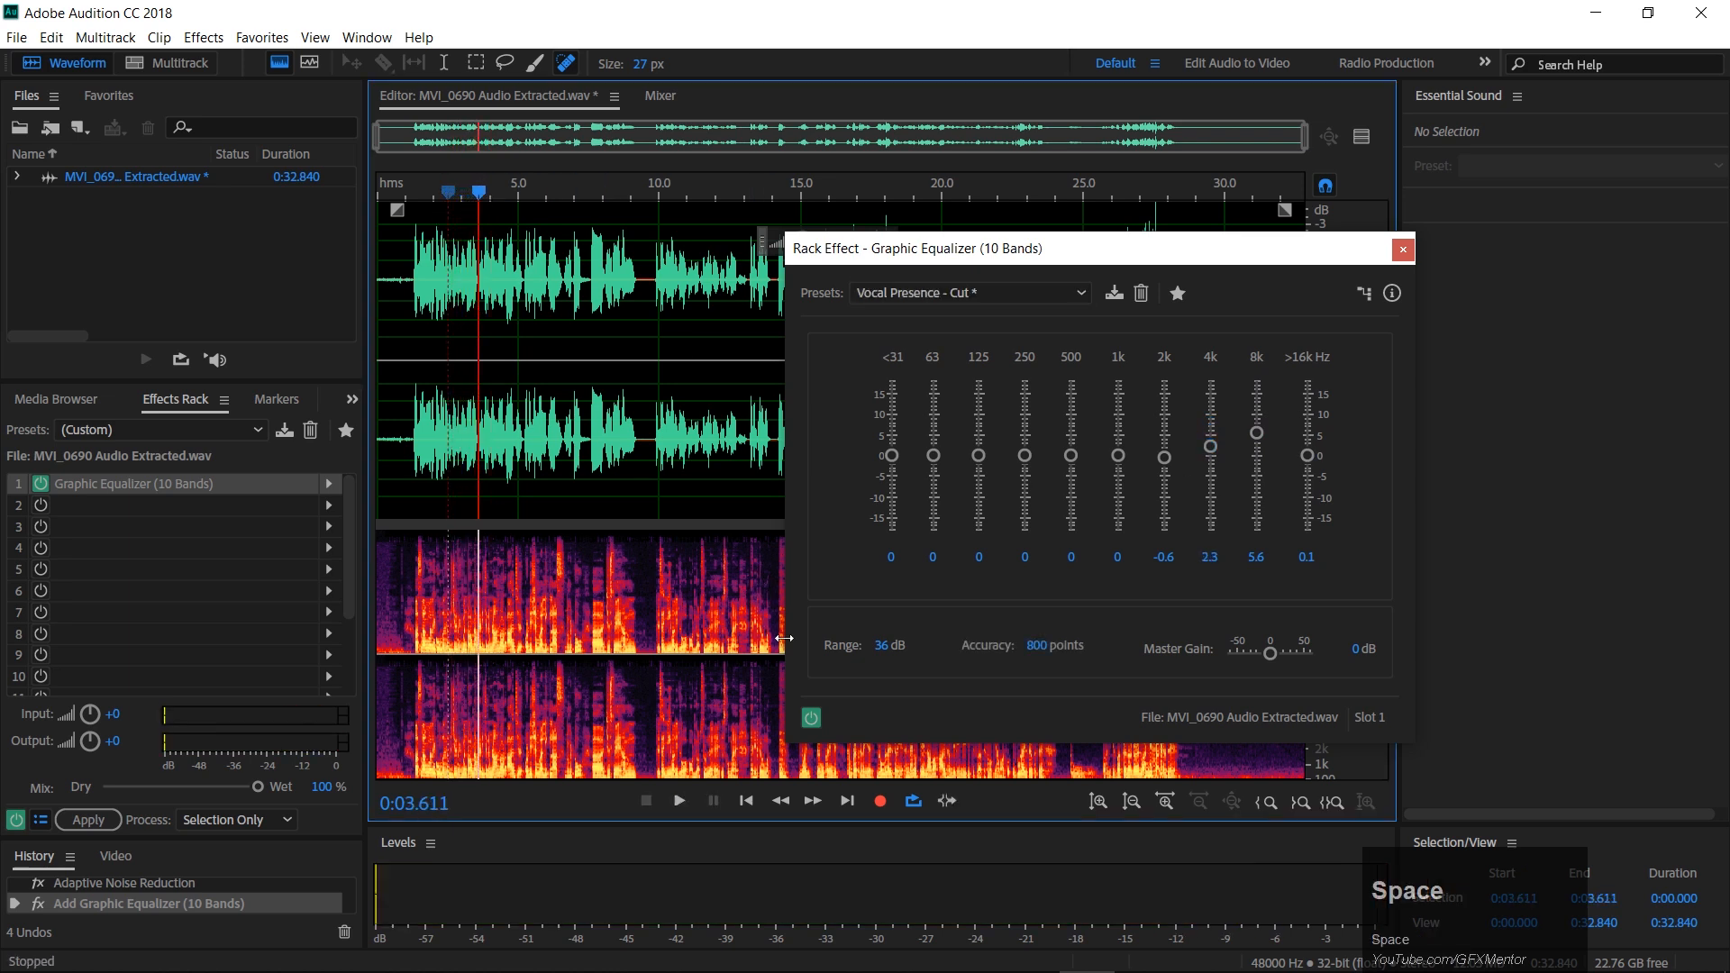
Compare the audio with the graphic equalizer bypassed and re-enabled, and close the equalizer window.
click(812, 719)
key(space)
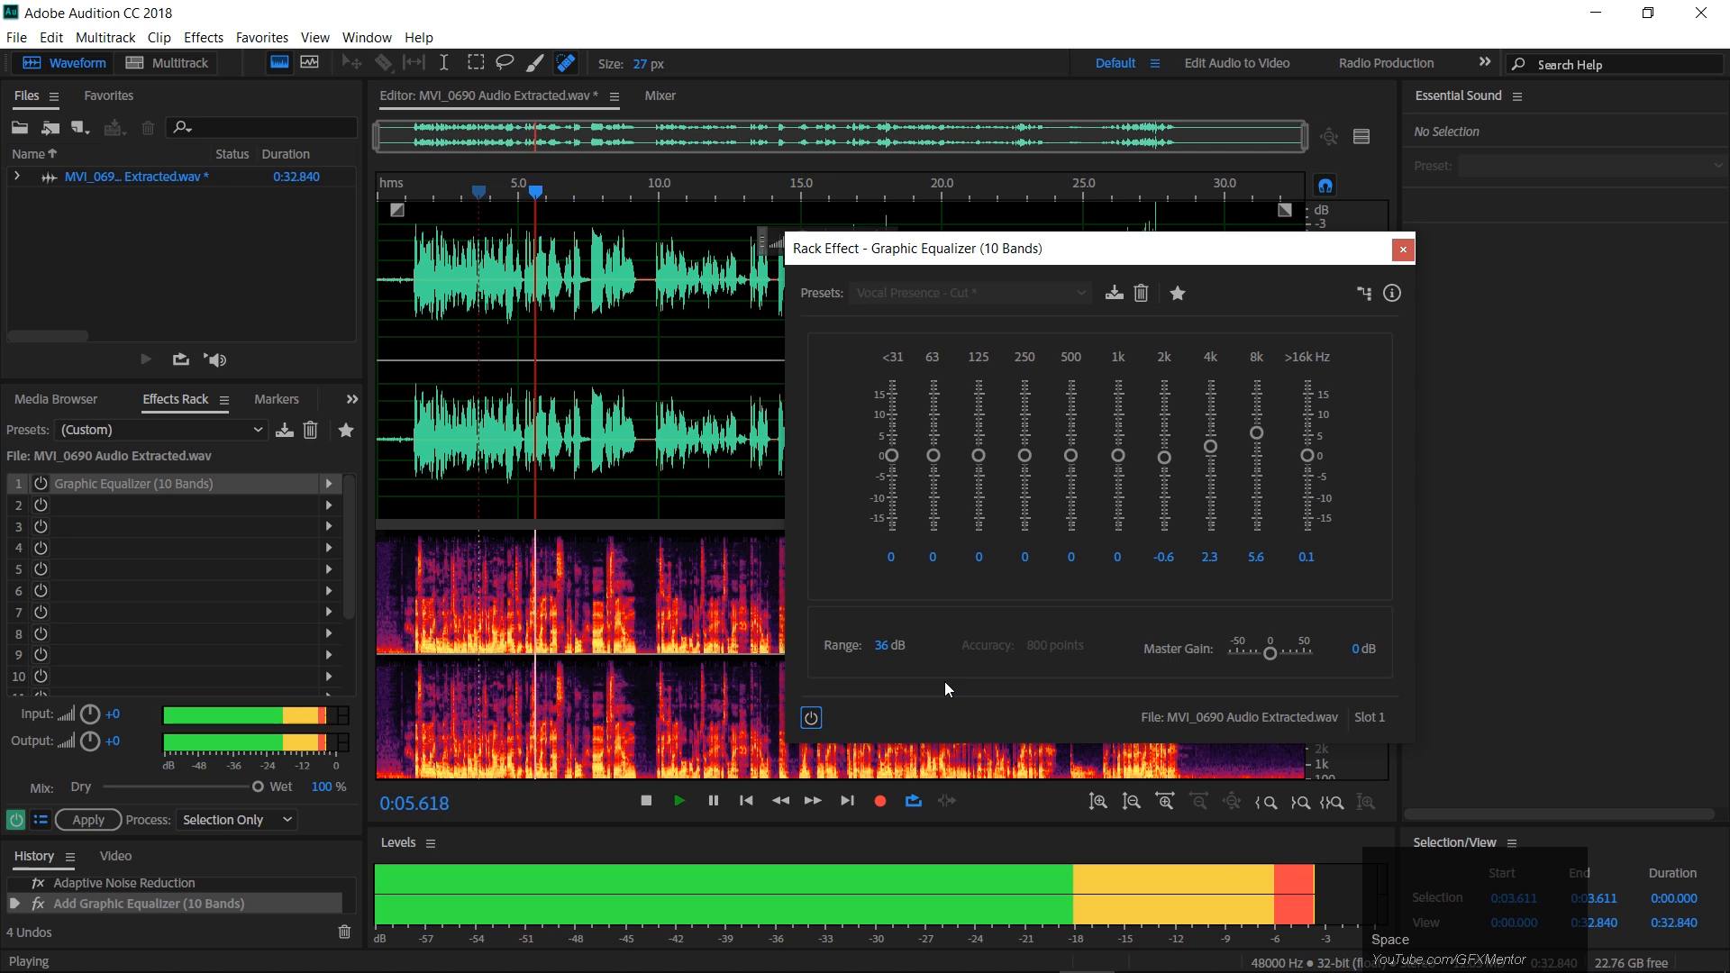
key(space)
click(809, 722)
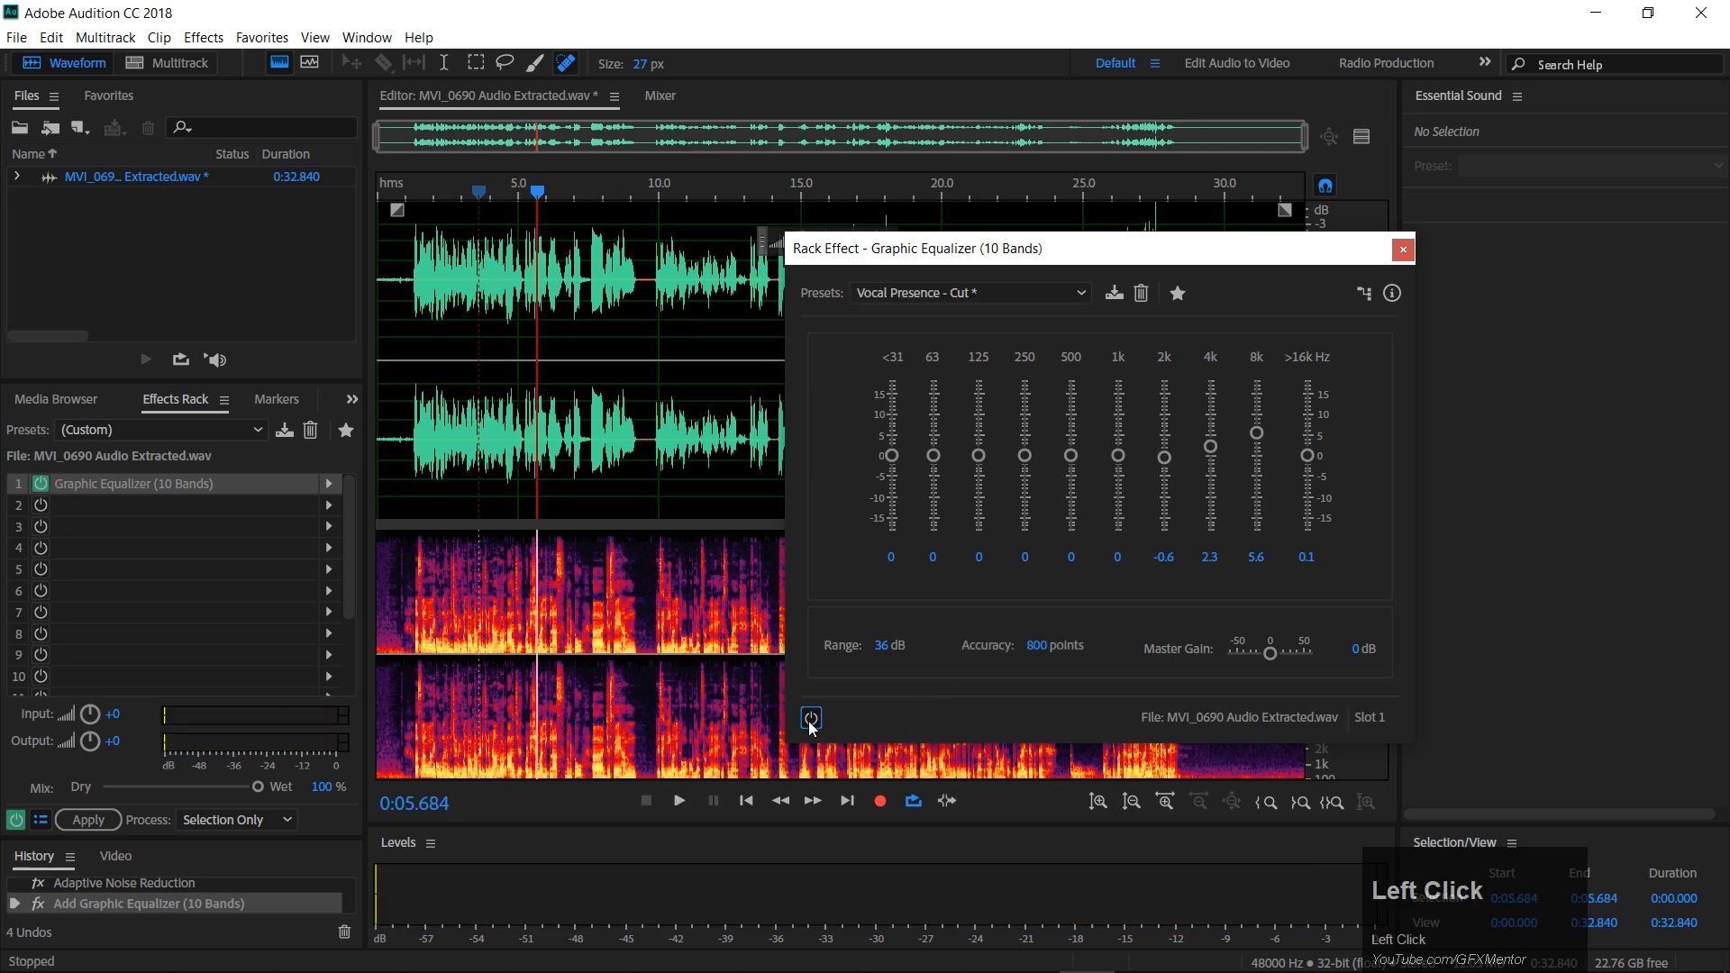
key(space)
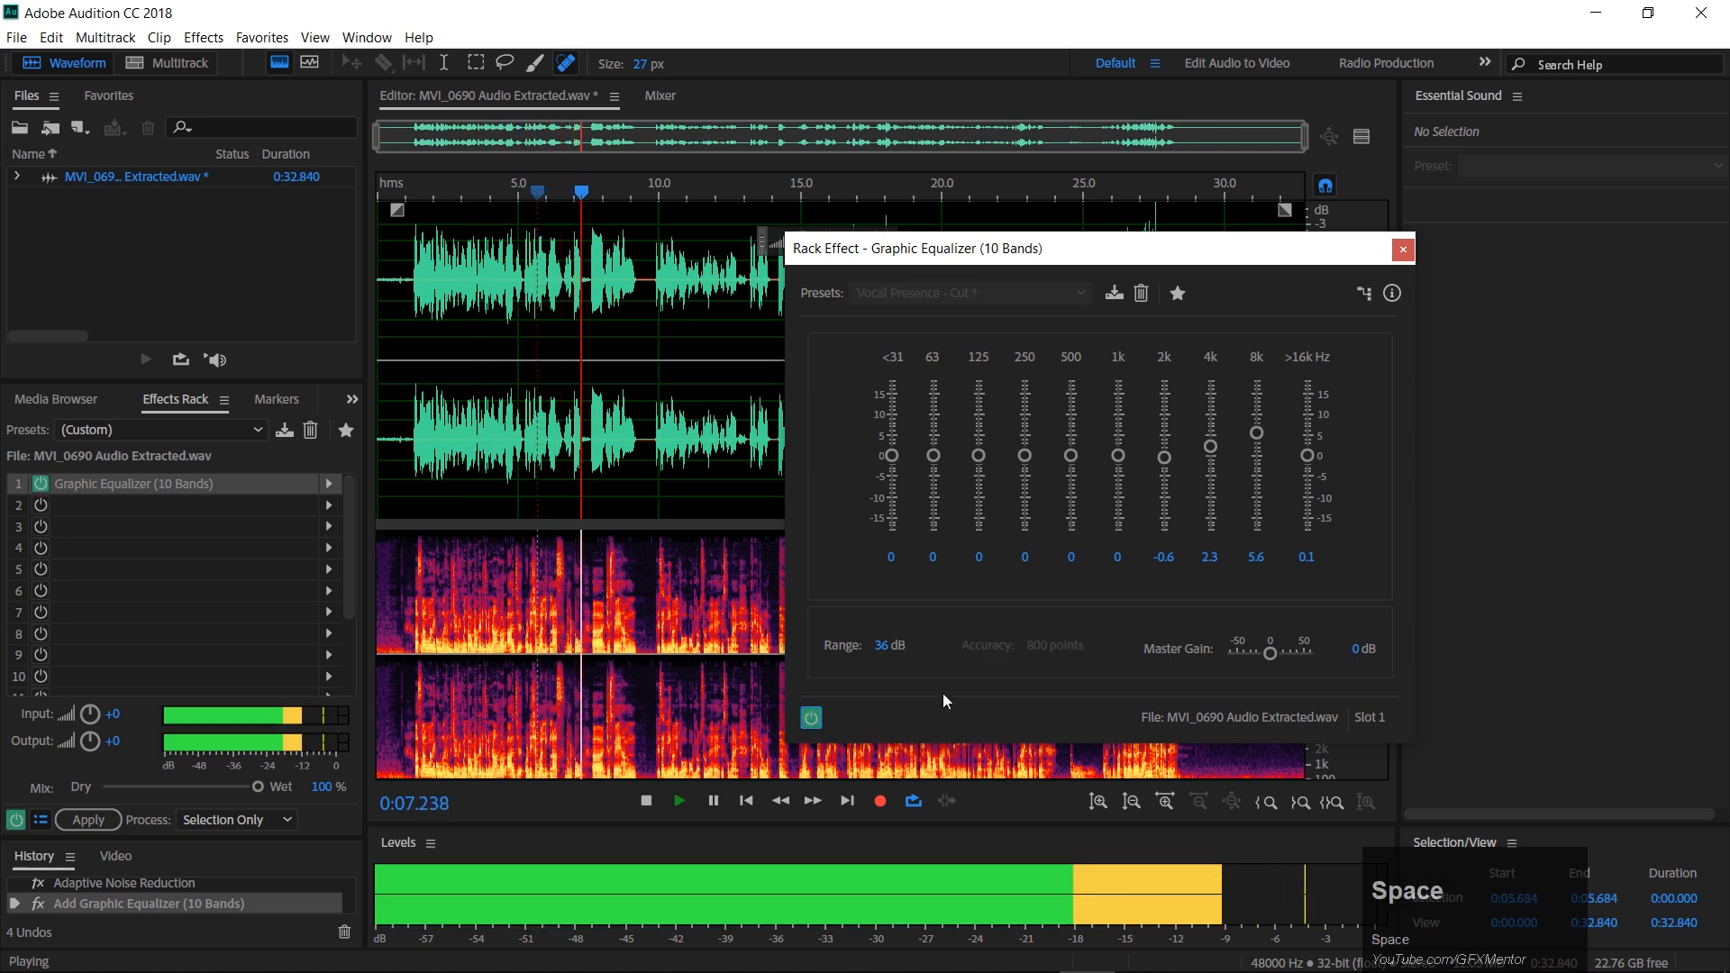
key(space)
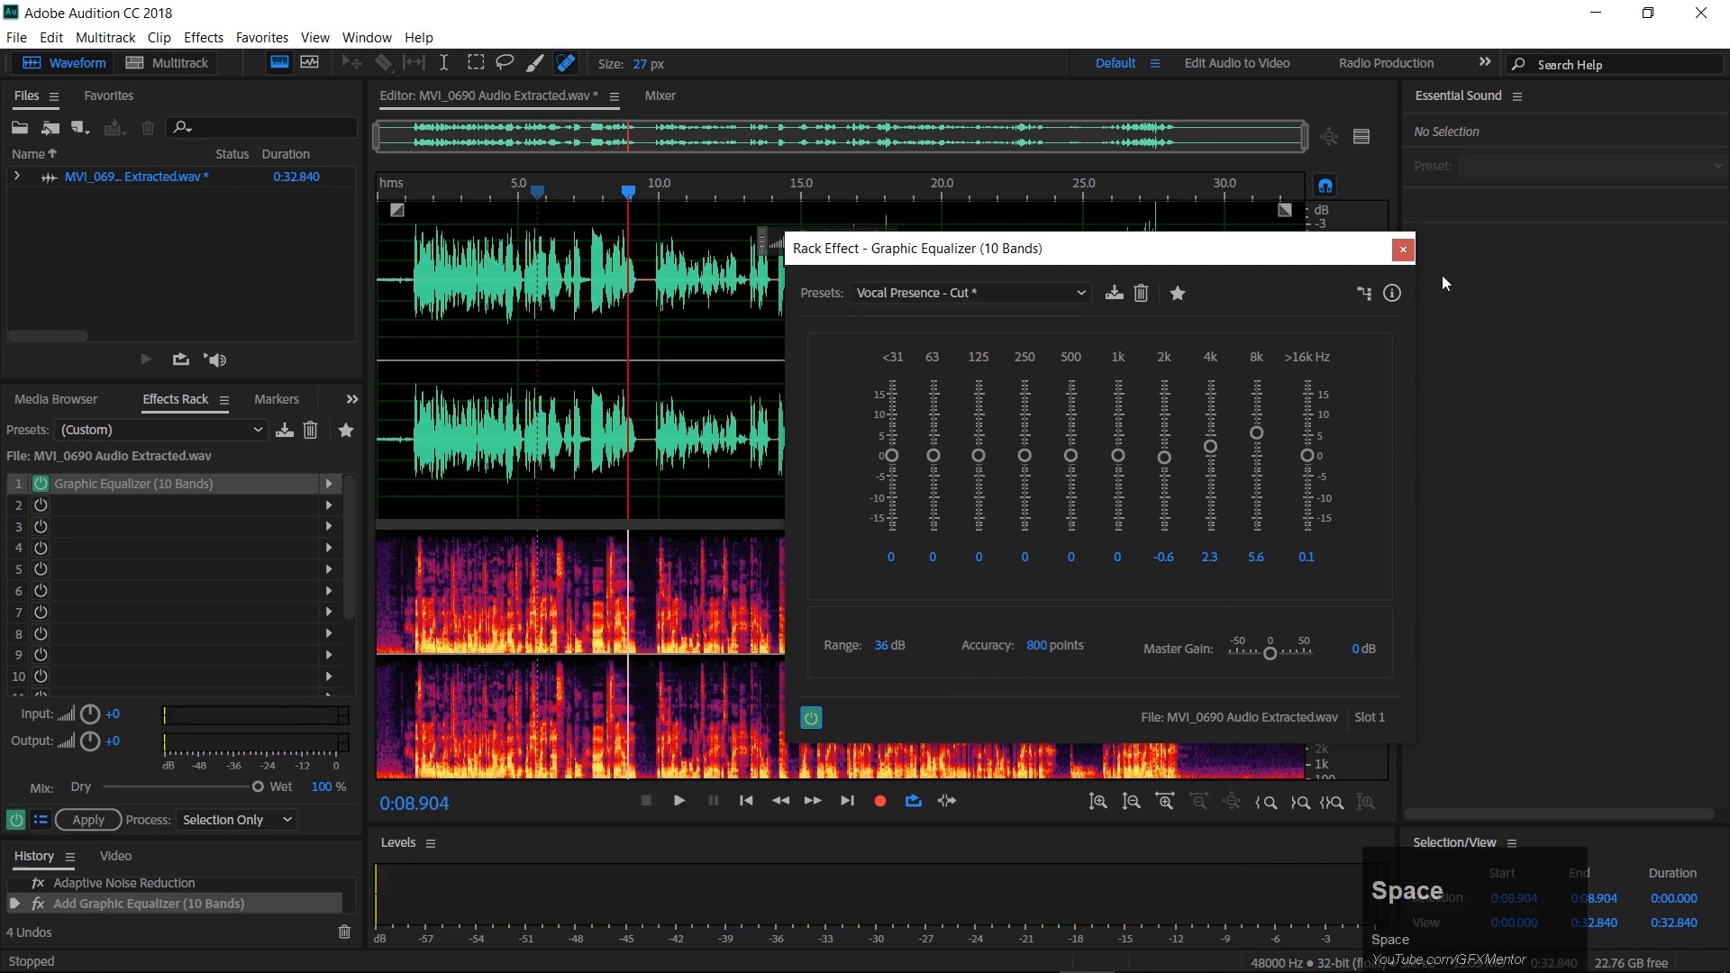
click(1403, 251)
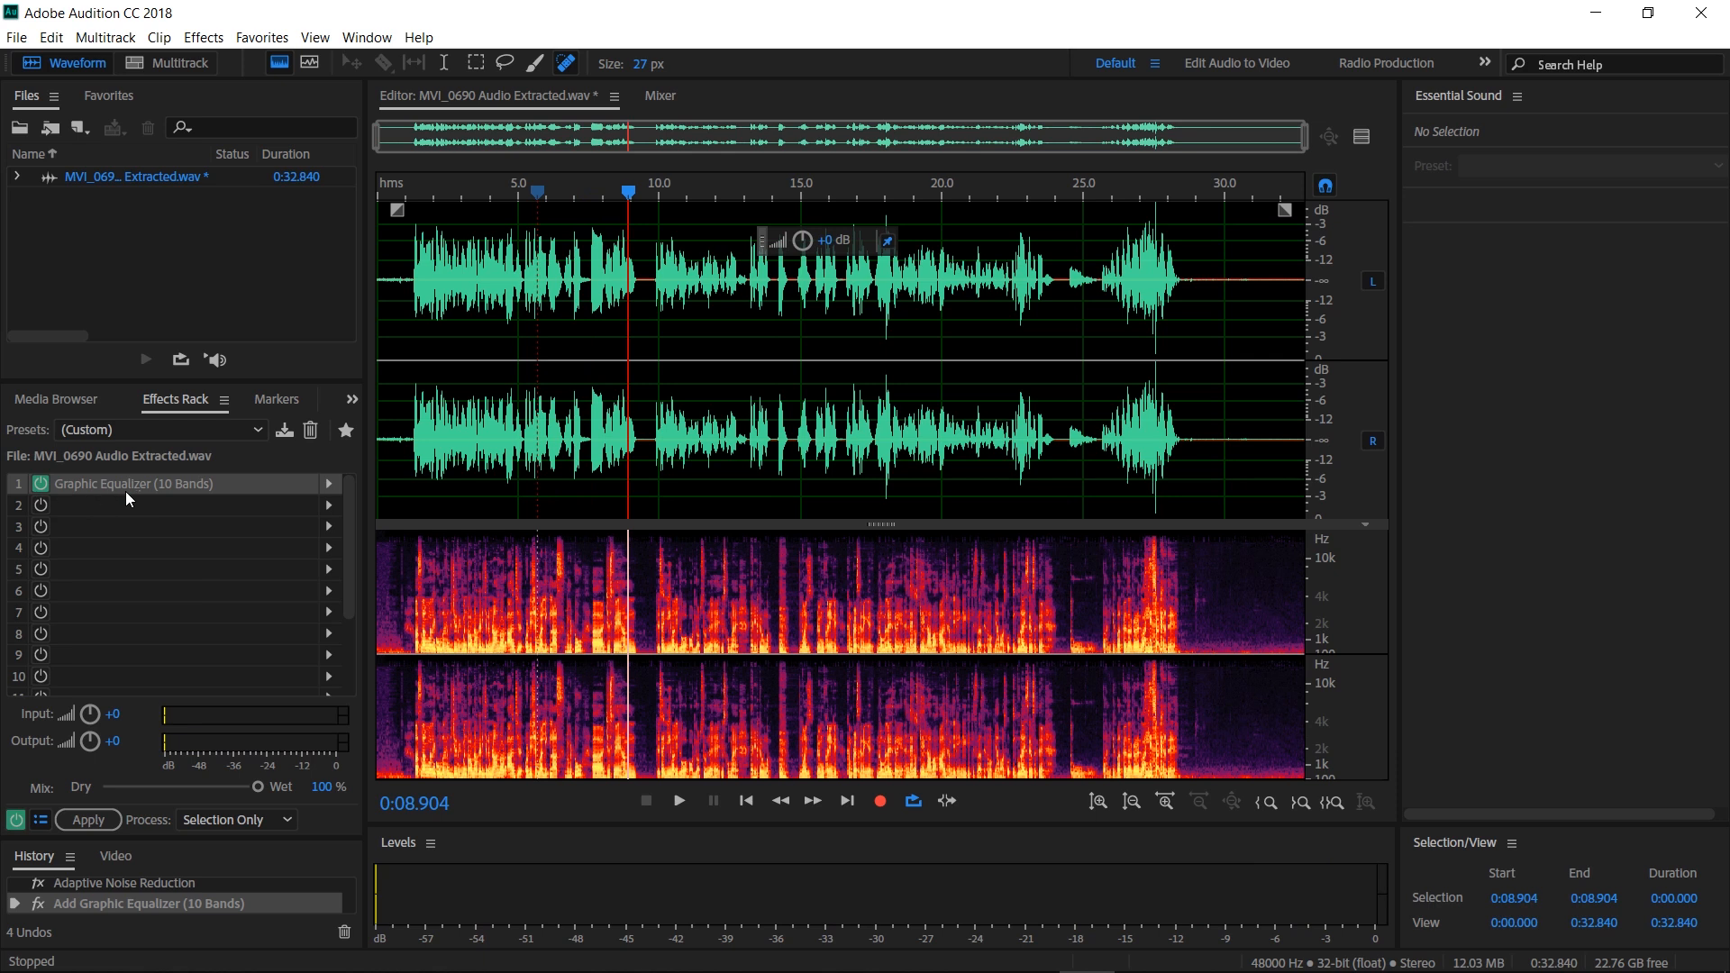
Add a Parametric Equalizer in rack slot 2 and choose the Loudness Maximizer preset.
click(333, 506)
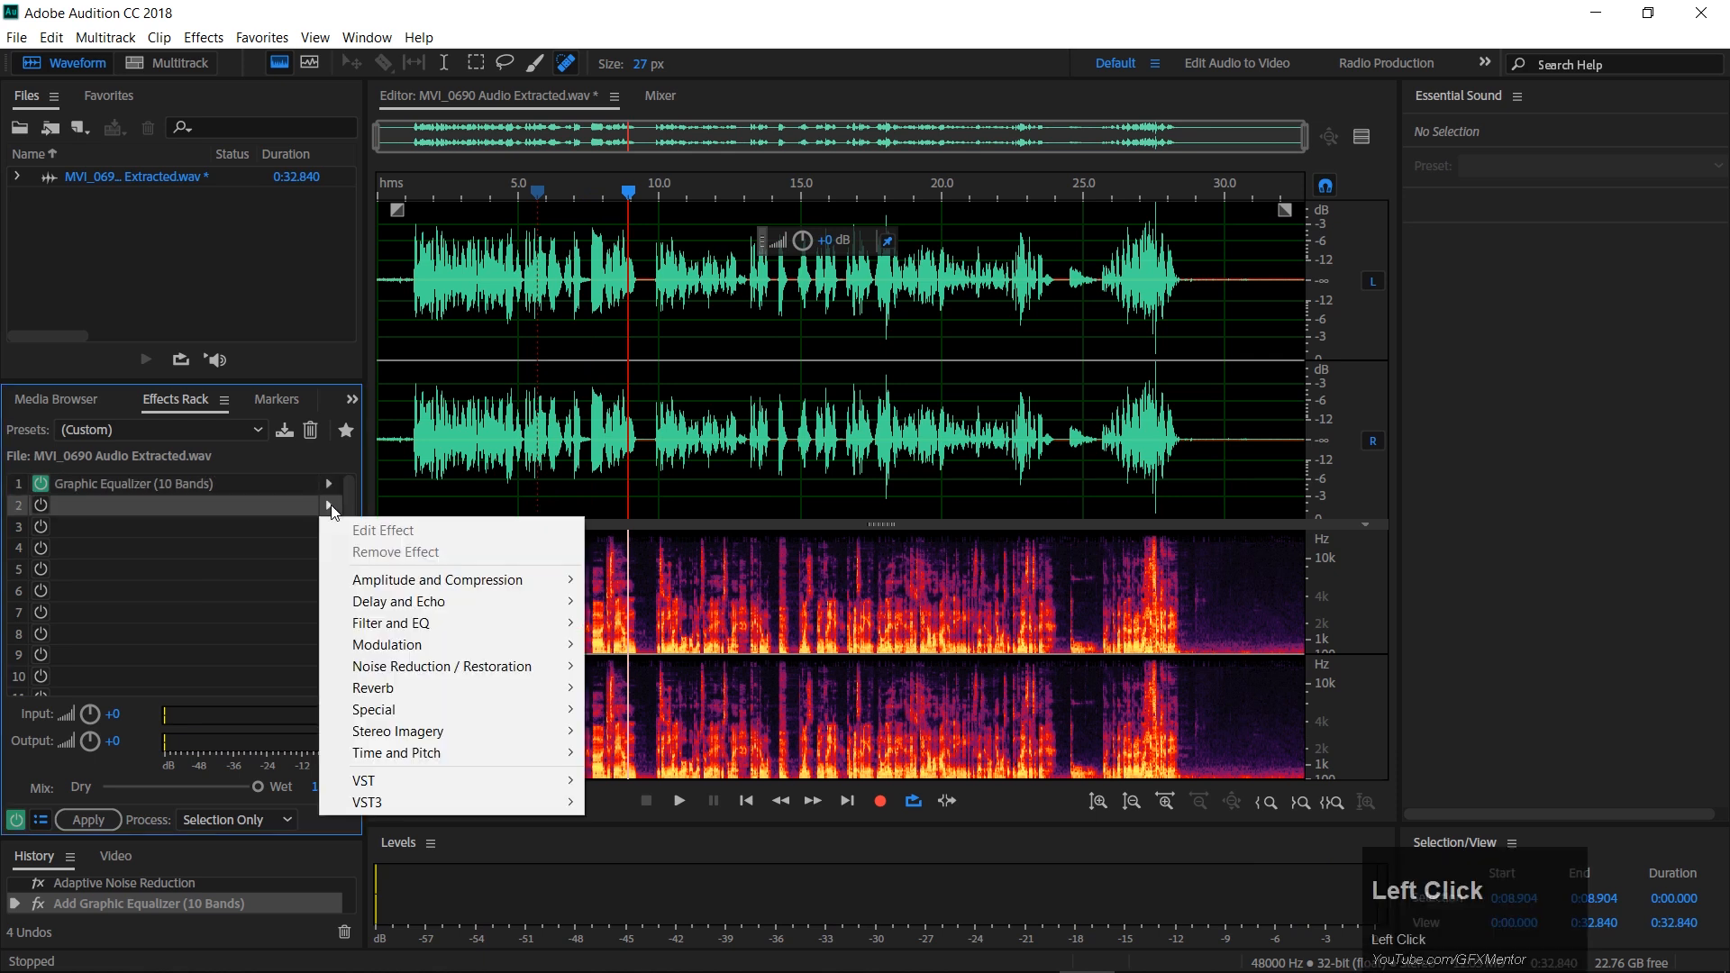
mouse_move(393, 682)
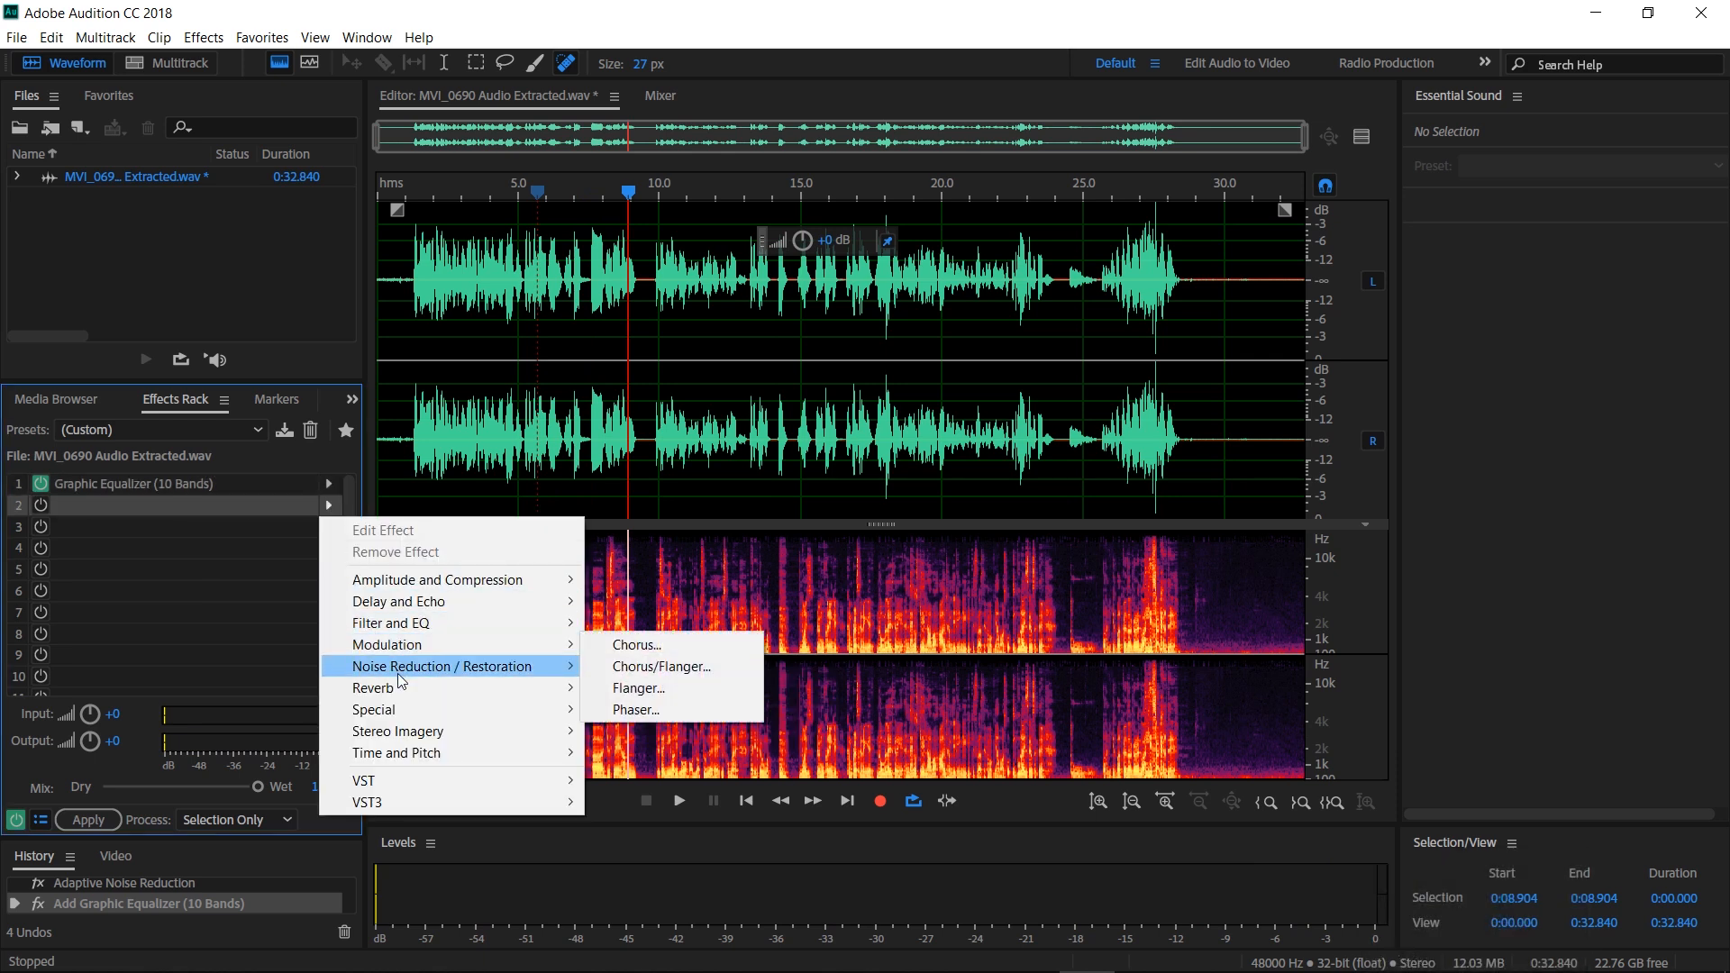
mouse_move(403, 625)
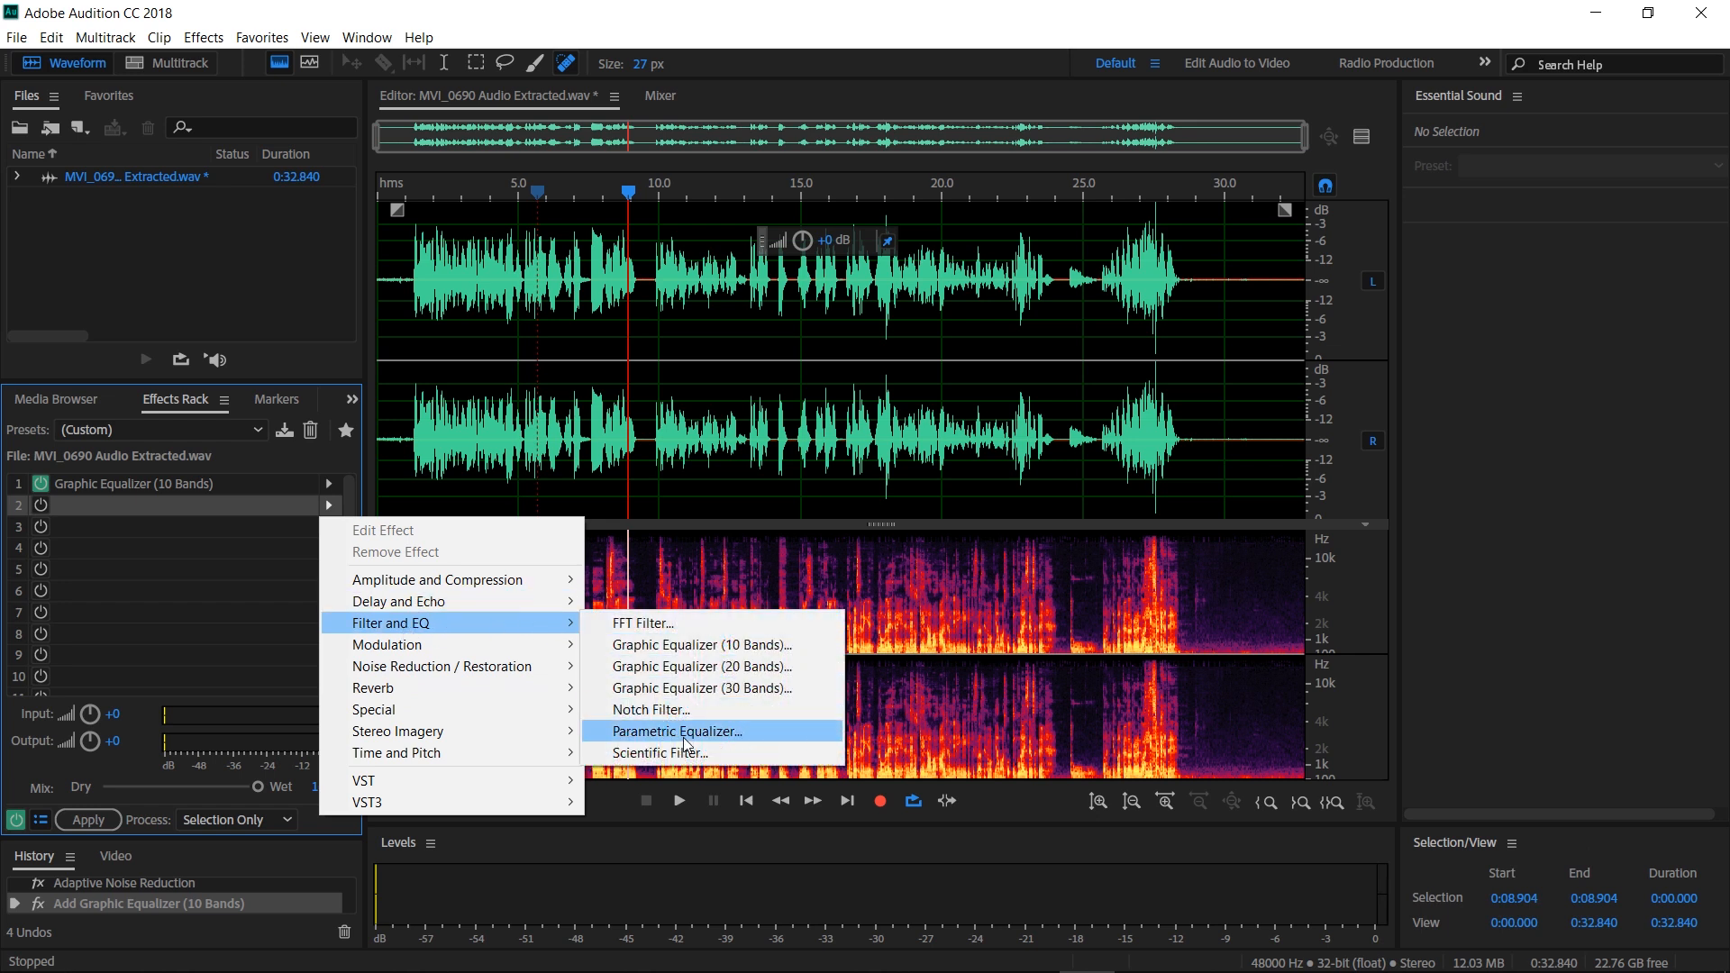
click(716, 734)
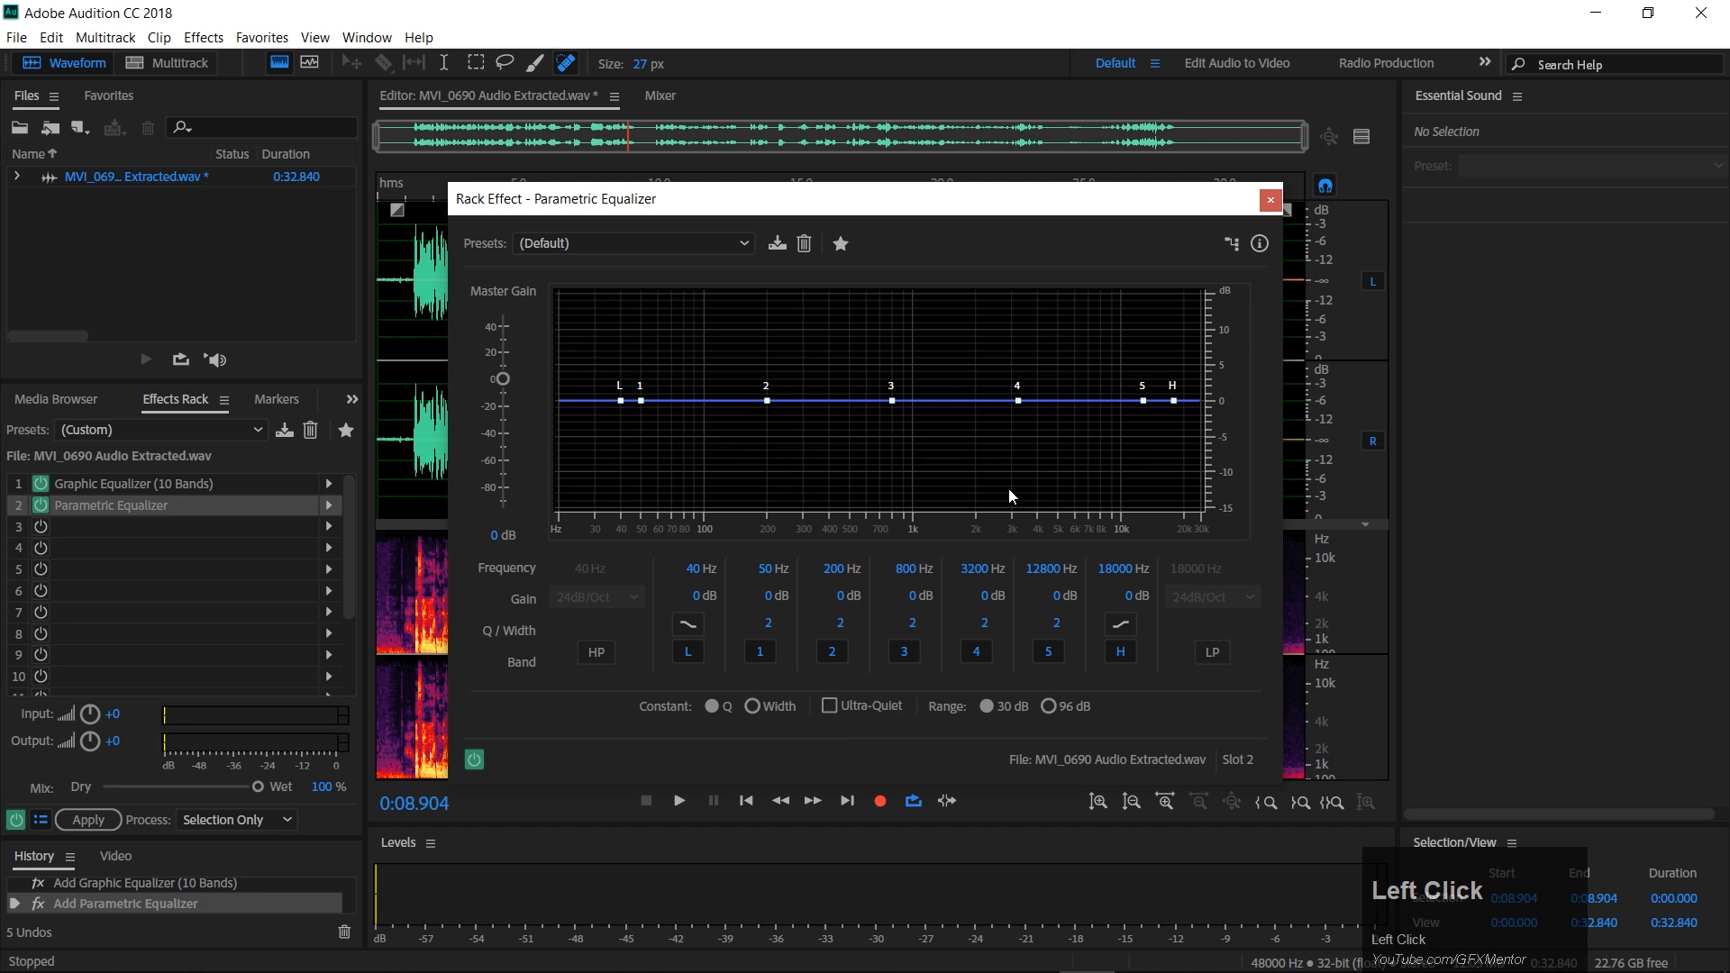
click(701, 246)
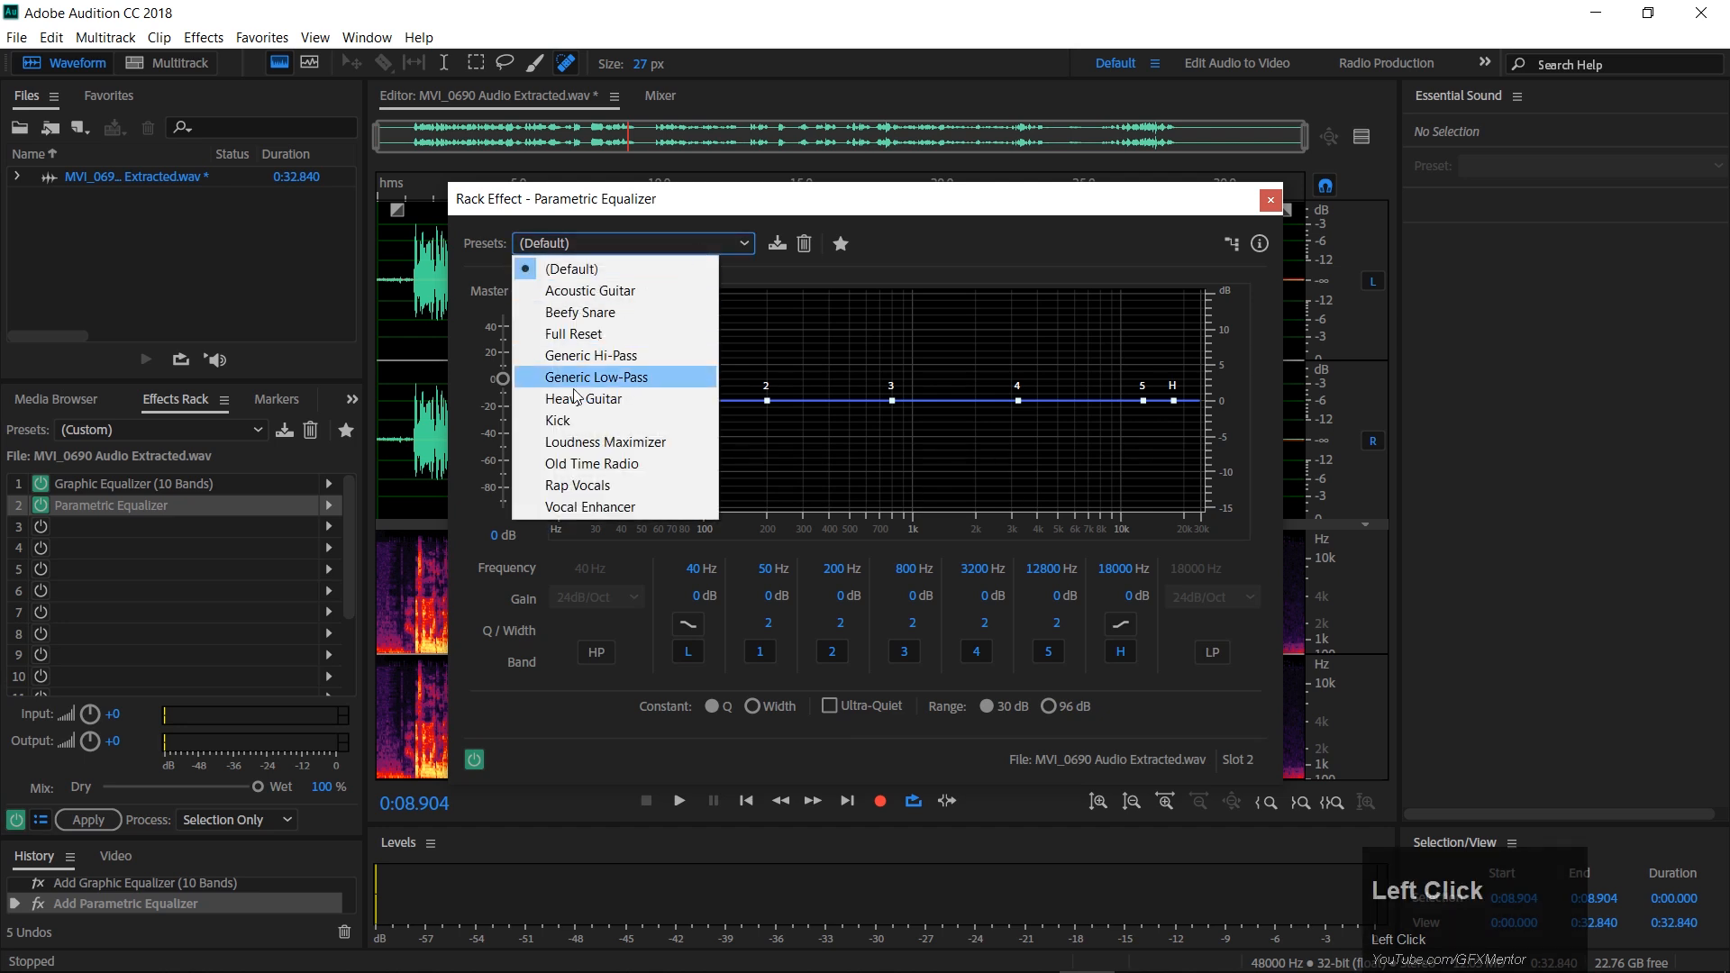
click(599, 443)
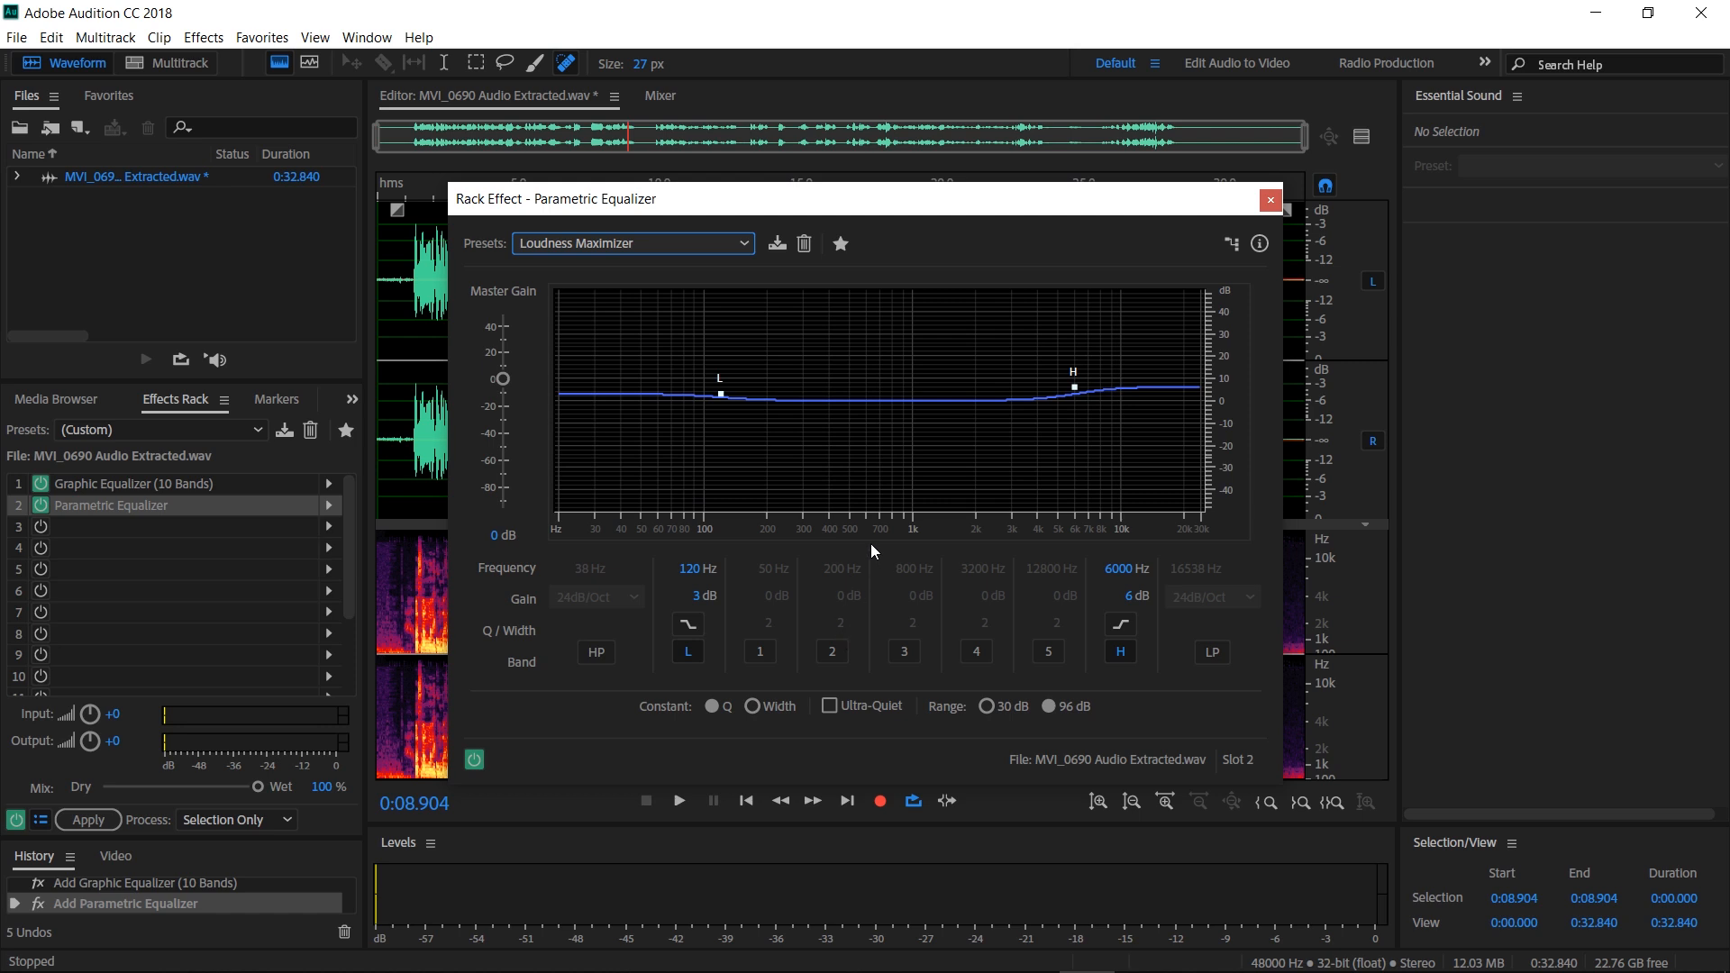
Move the equalizer window off the waveform and play the audio from about 3 seconds with the Loudness Maximizer preset.
drag(721, 198, 980, 213)
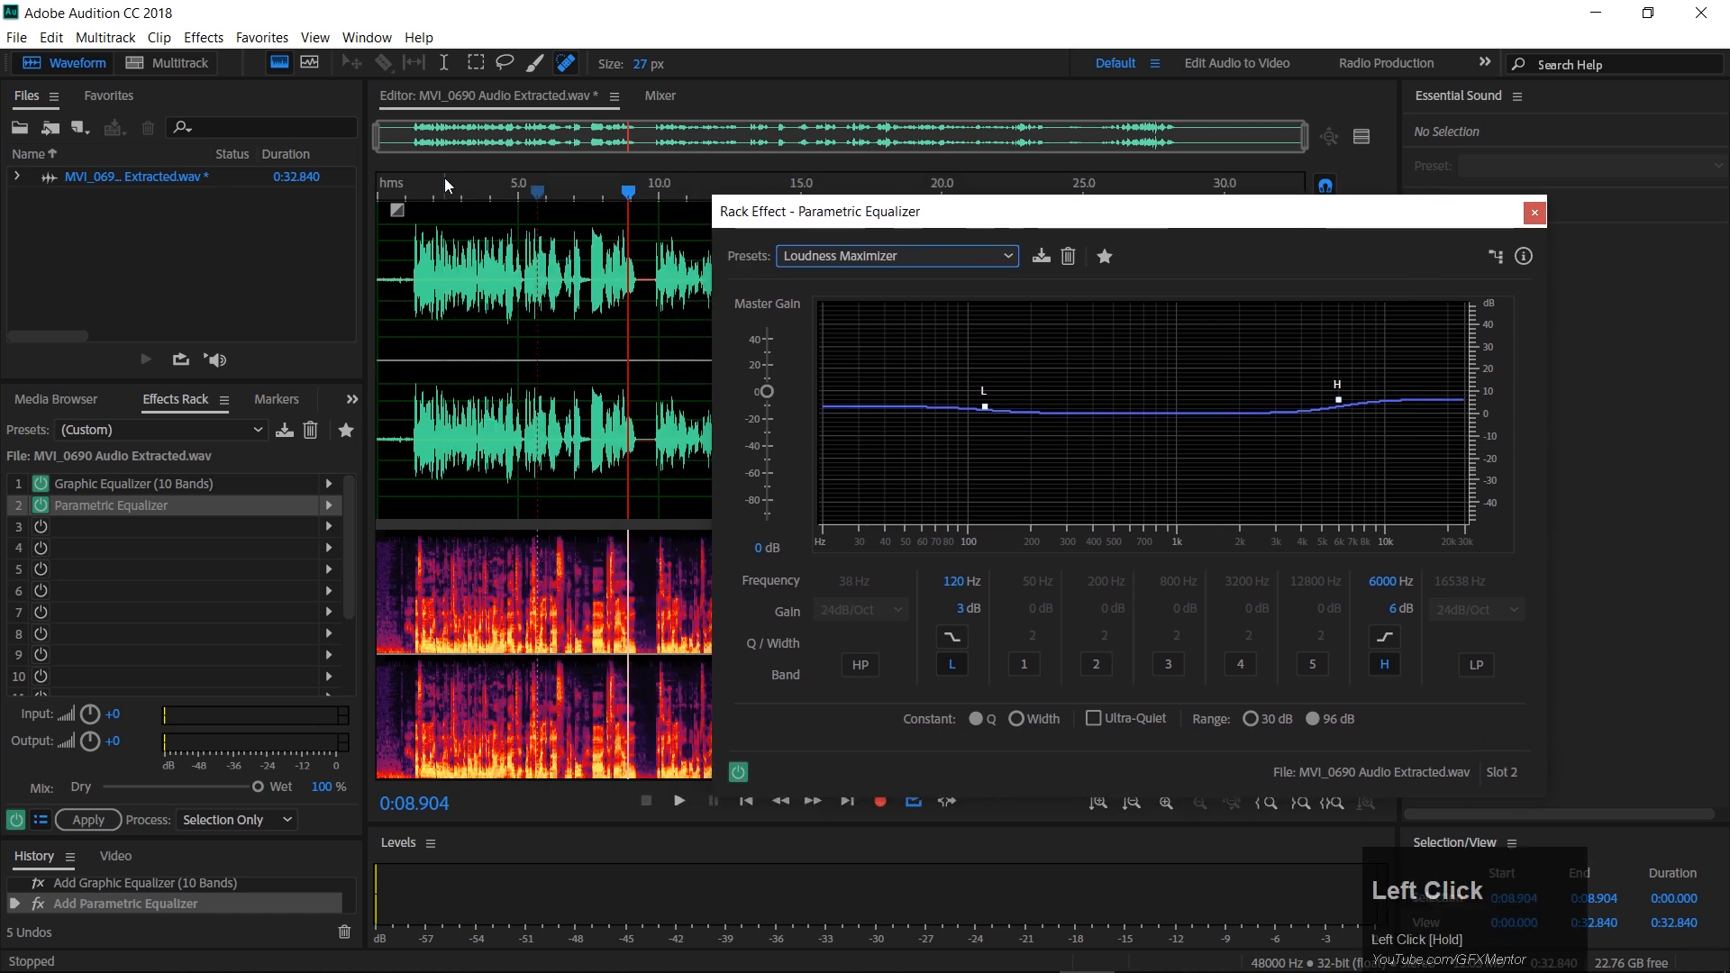
click(462, 187)
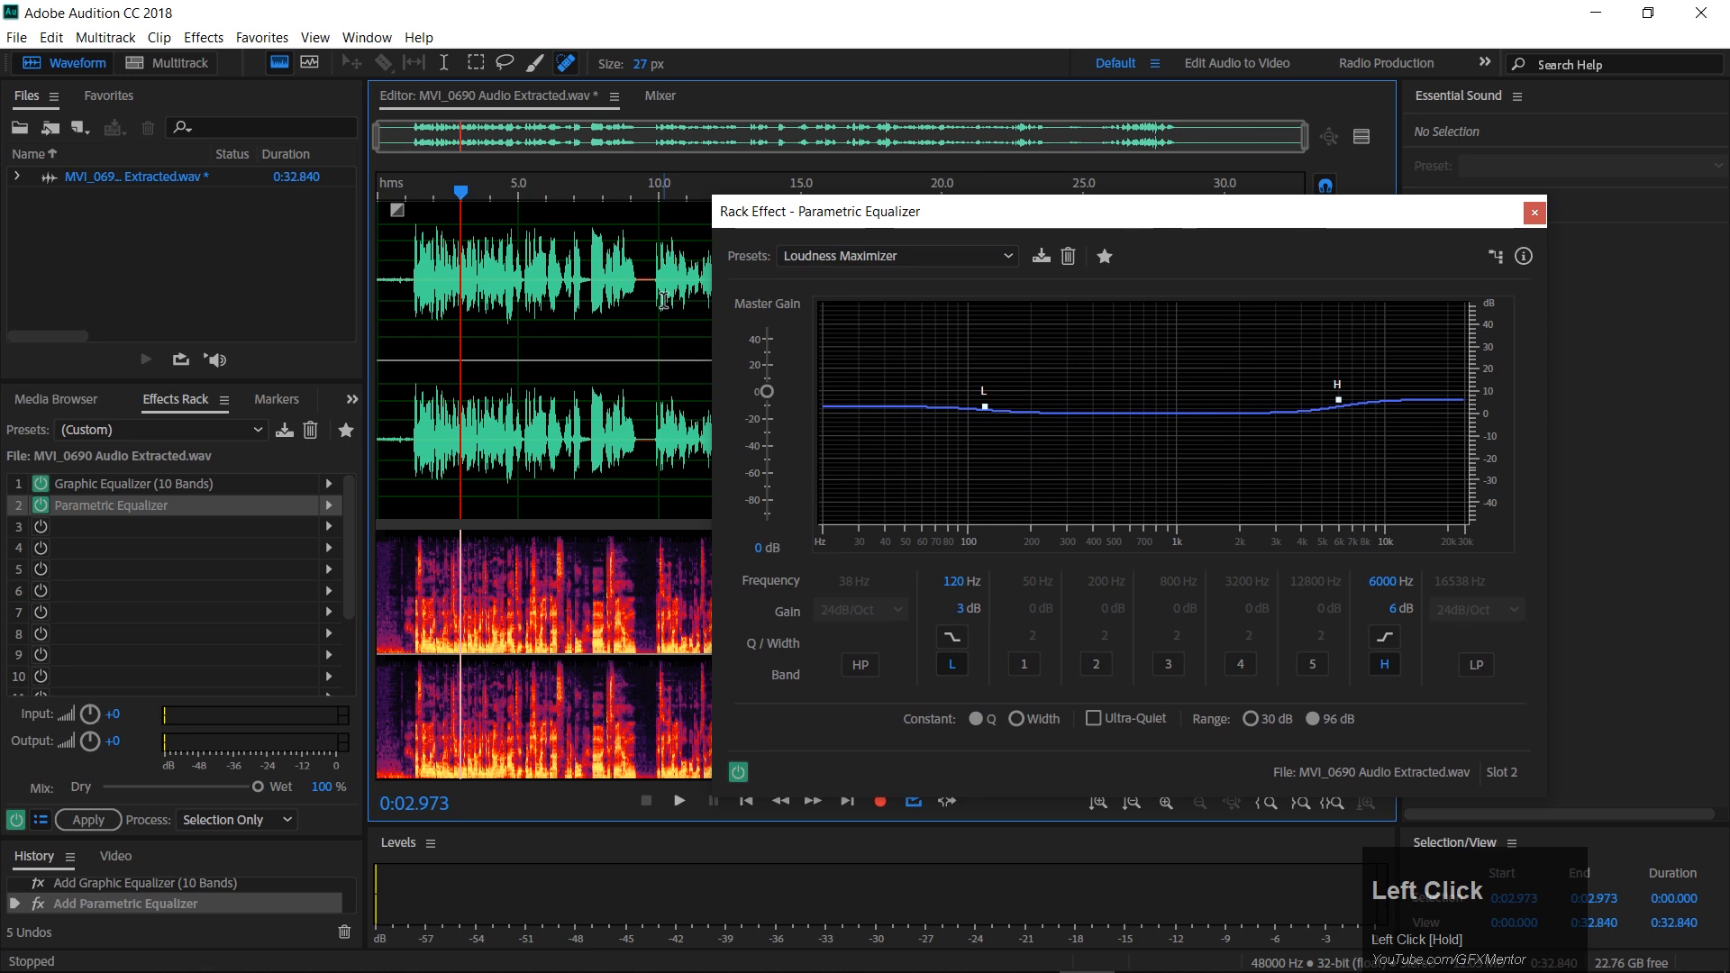
key(space)
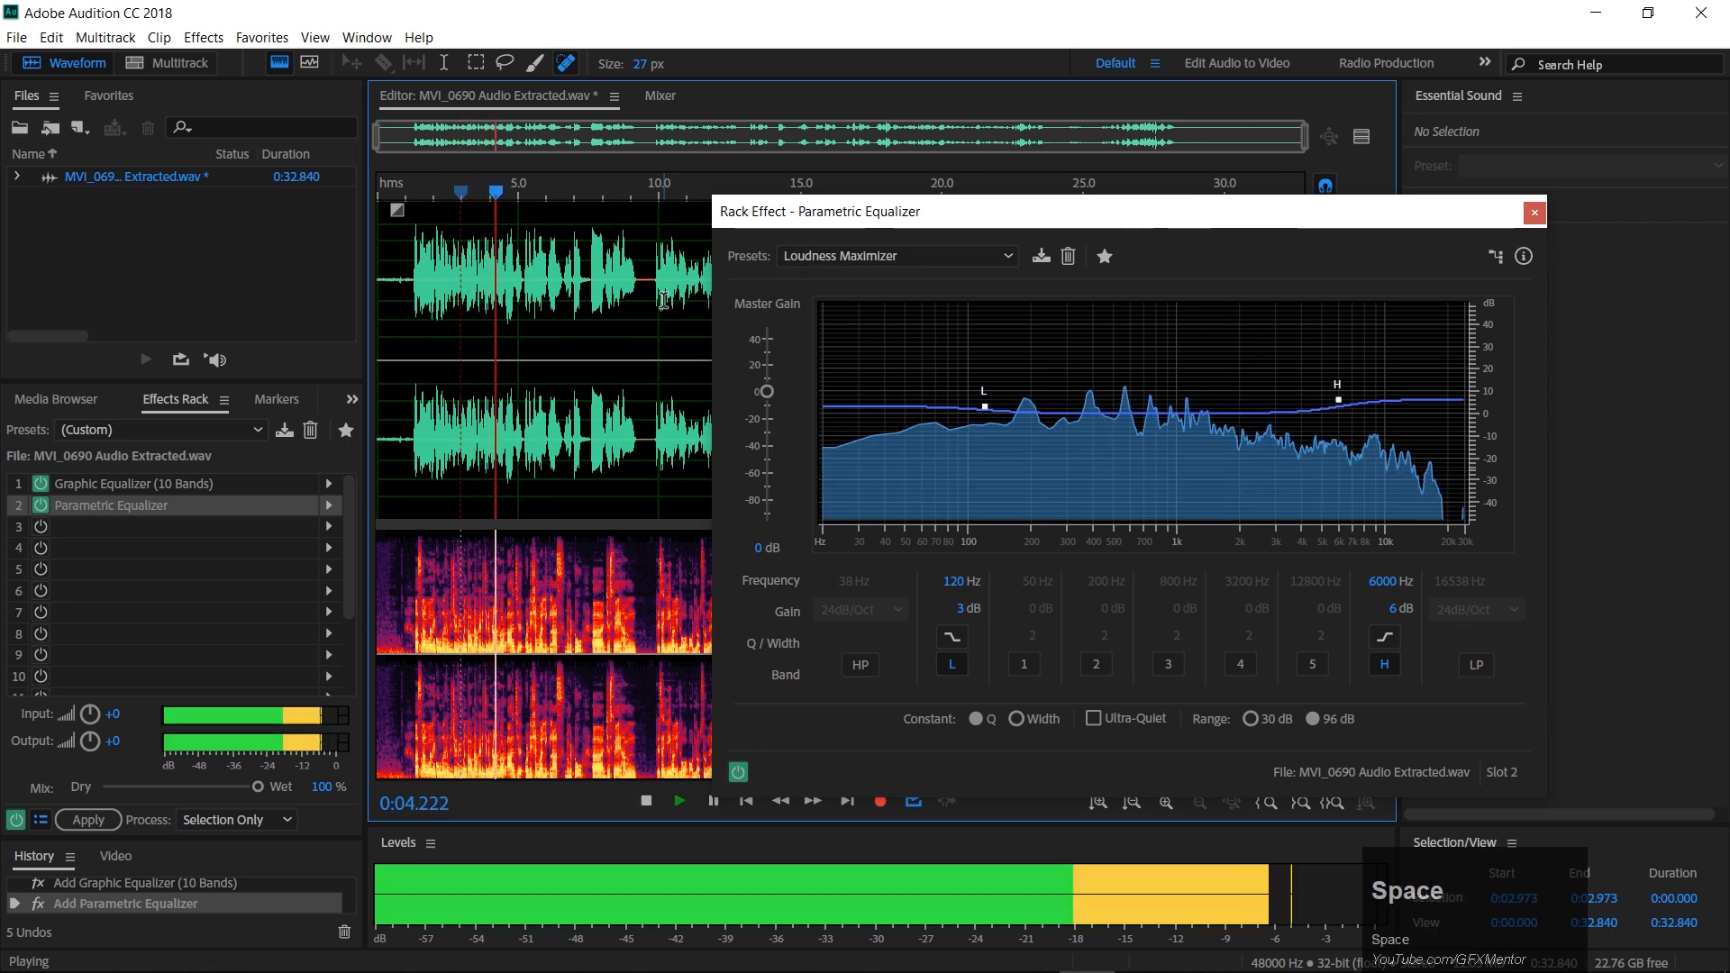
key(space)
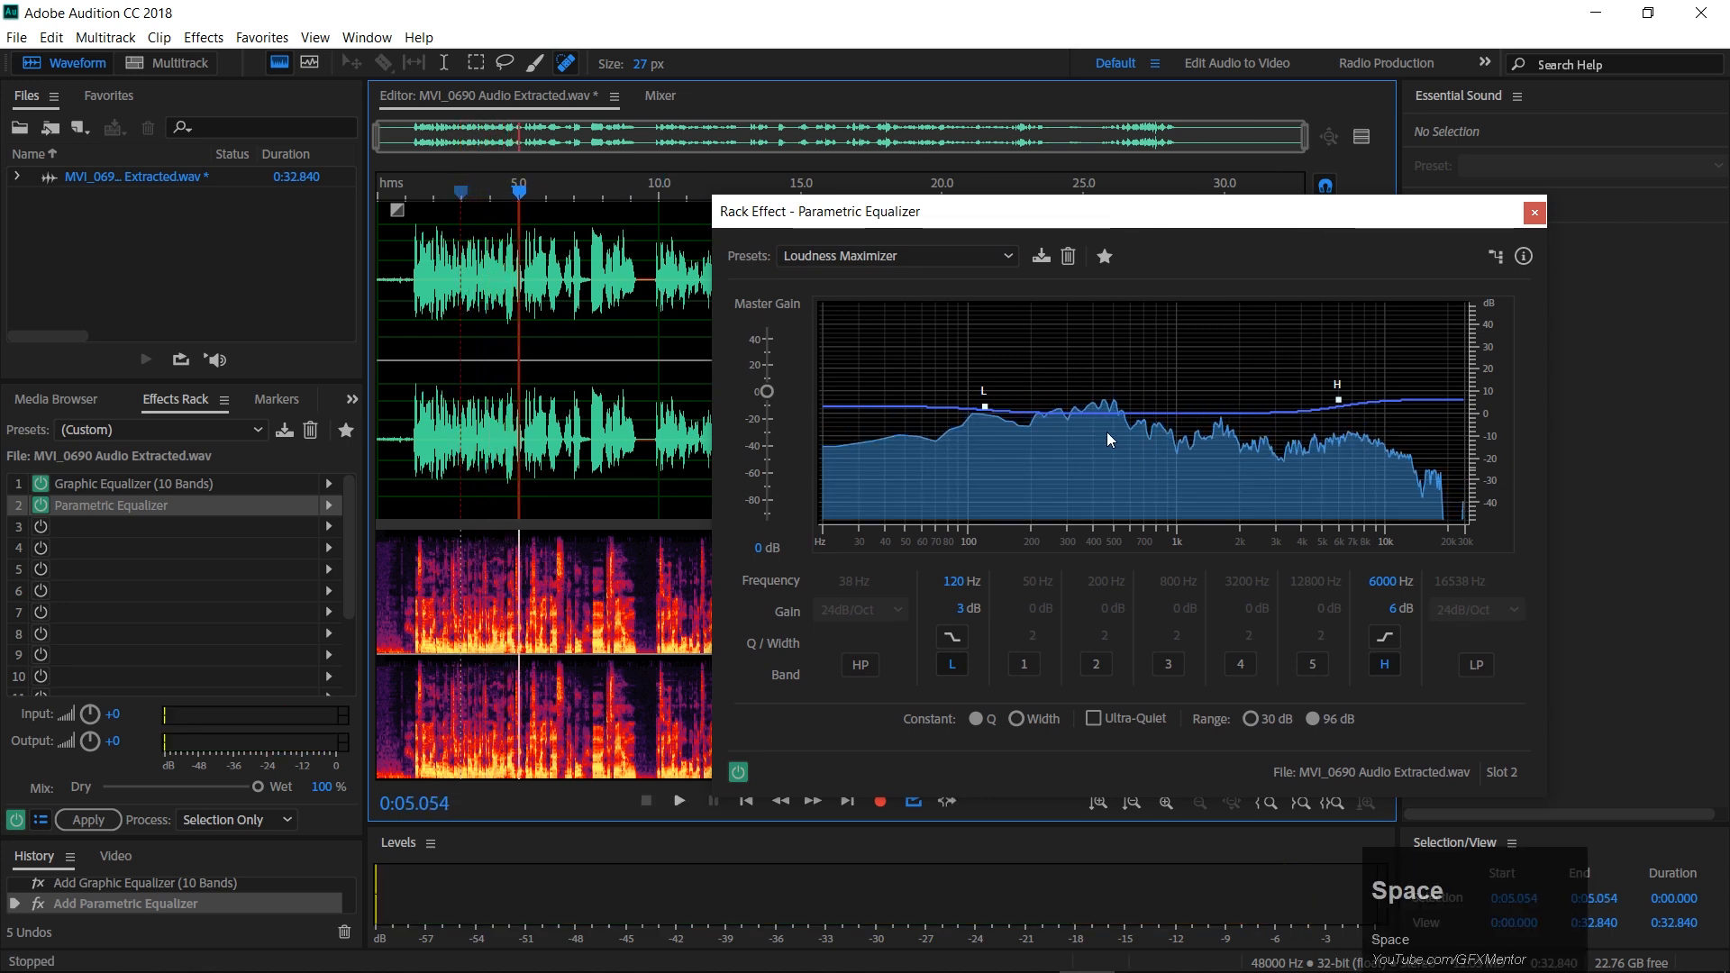
Enable band 3 at 427 Hz with -10.6 dB gain and set the low band to 96 Hz and 7.1 dB while listening.
click(1164, 667)
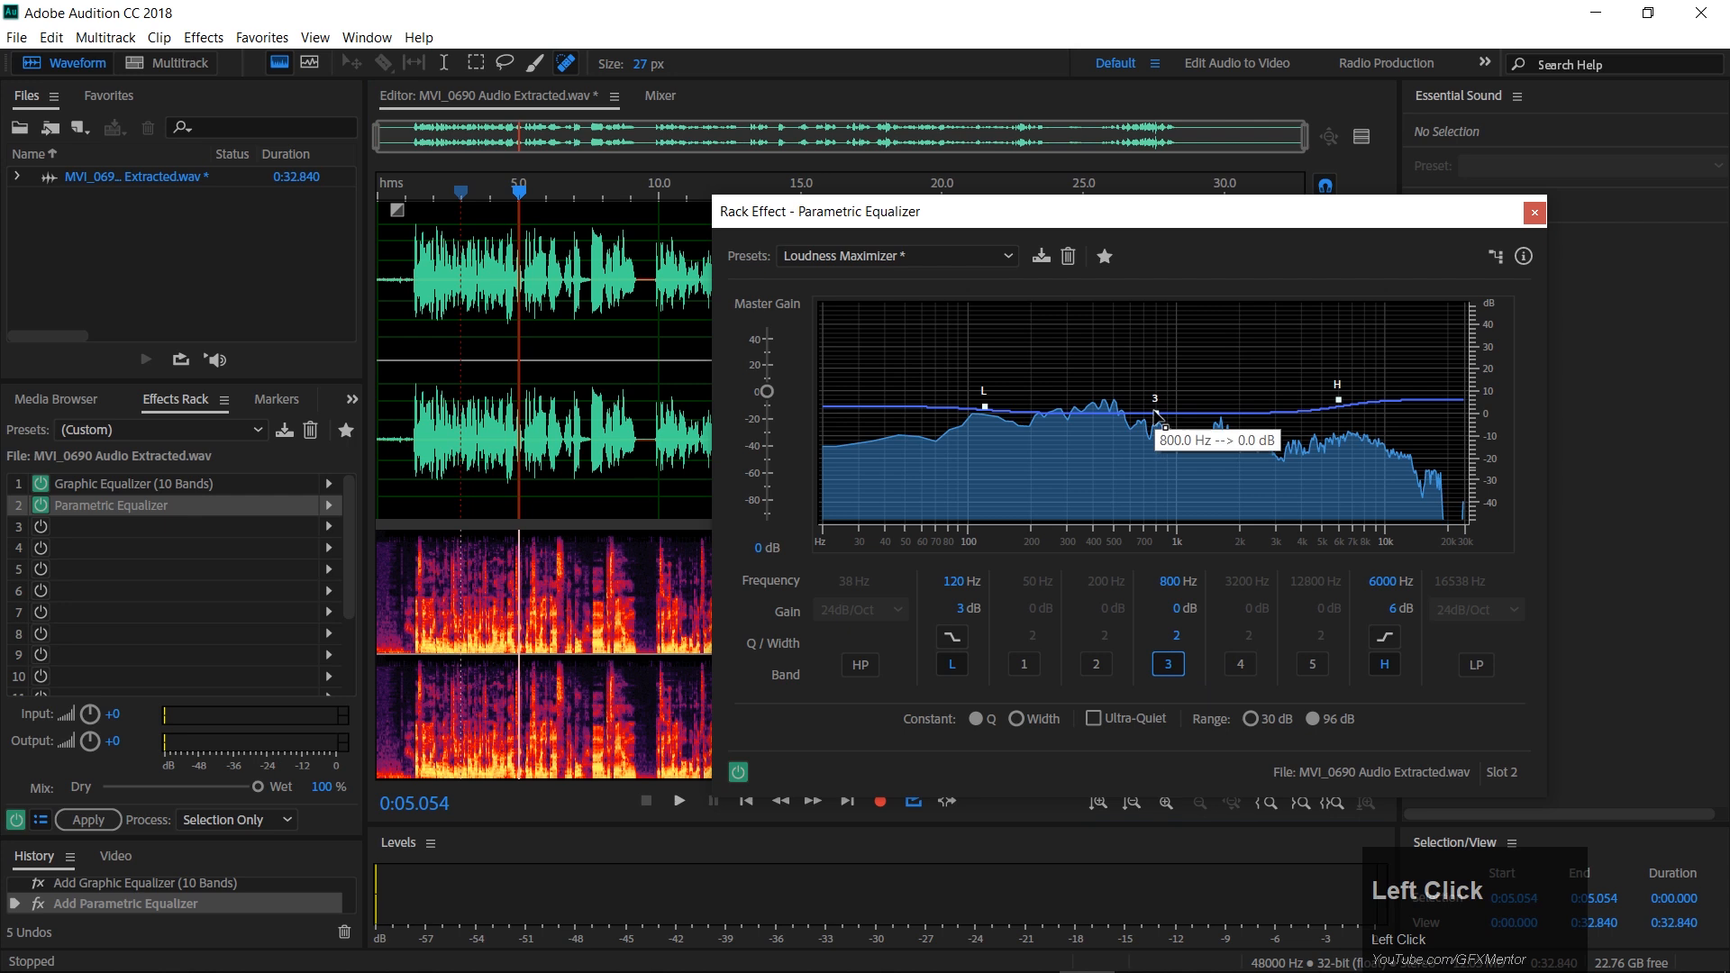
drag(1156, 412, 1100, 438)
key(space)
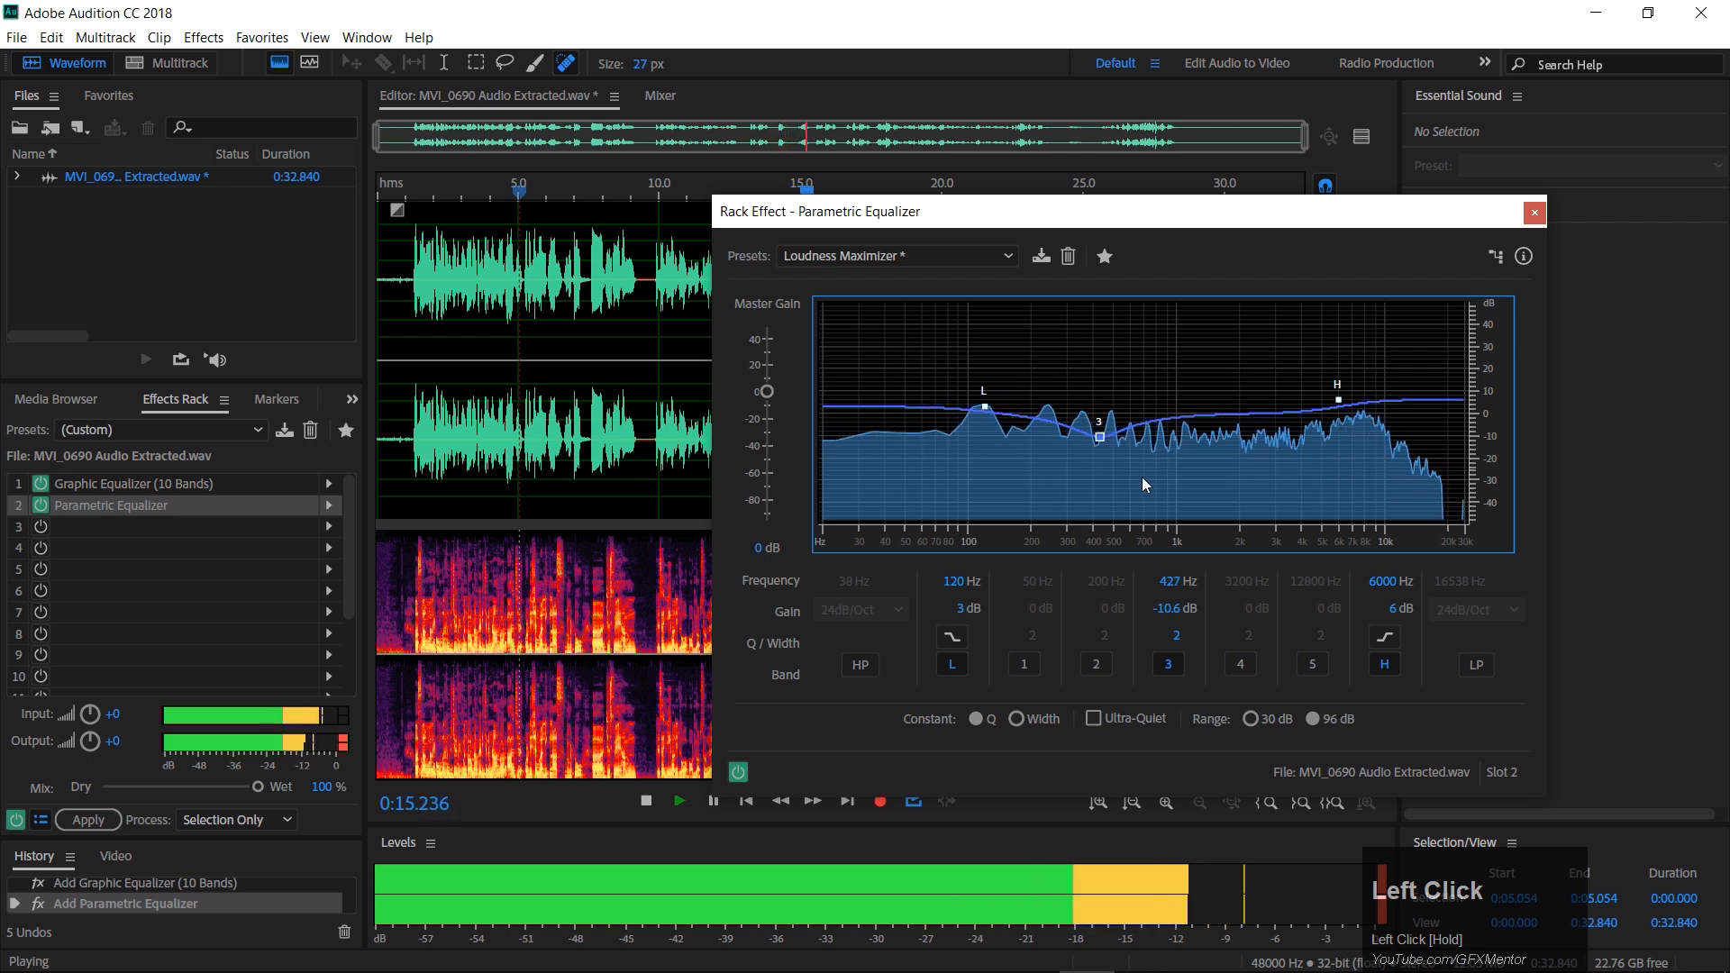
mouse_move(984, 402)
drag(986, 404, 965, 398)
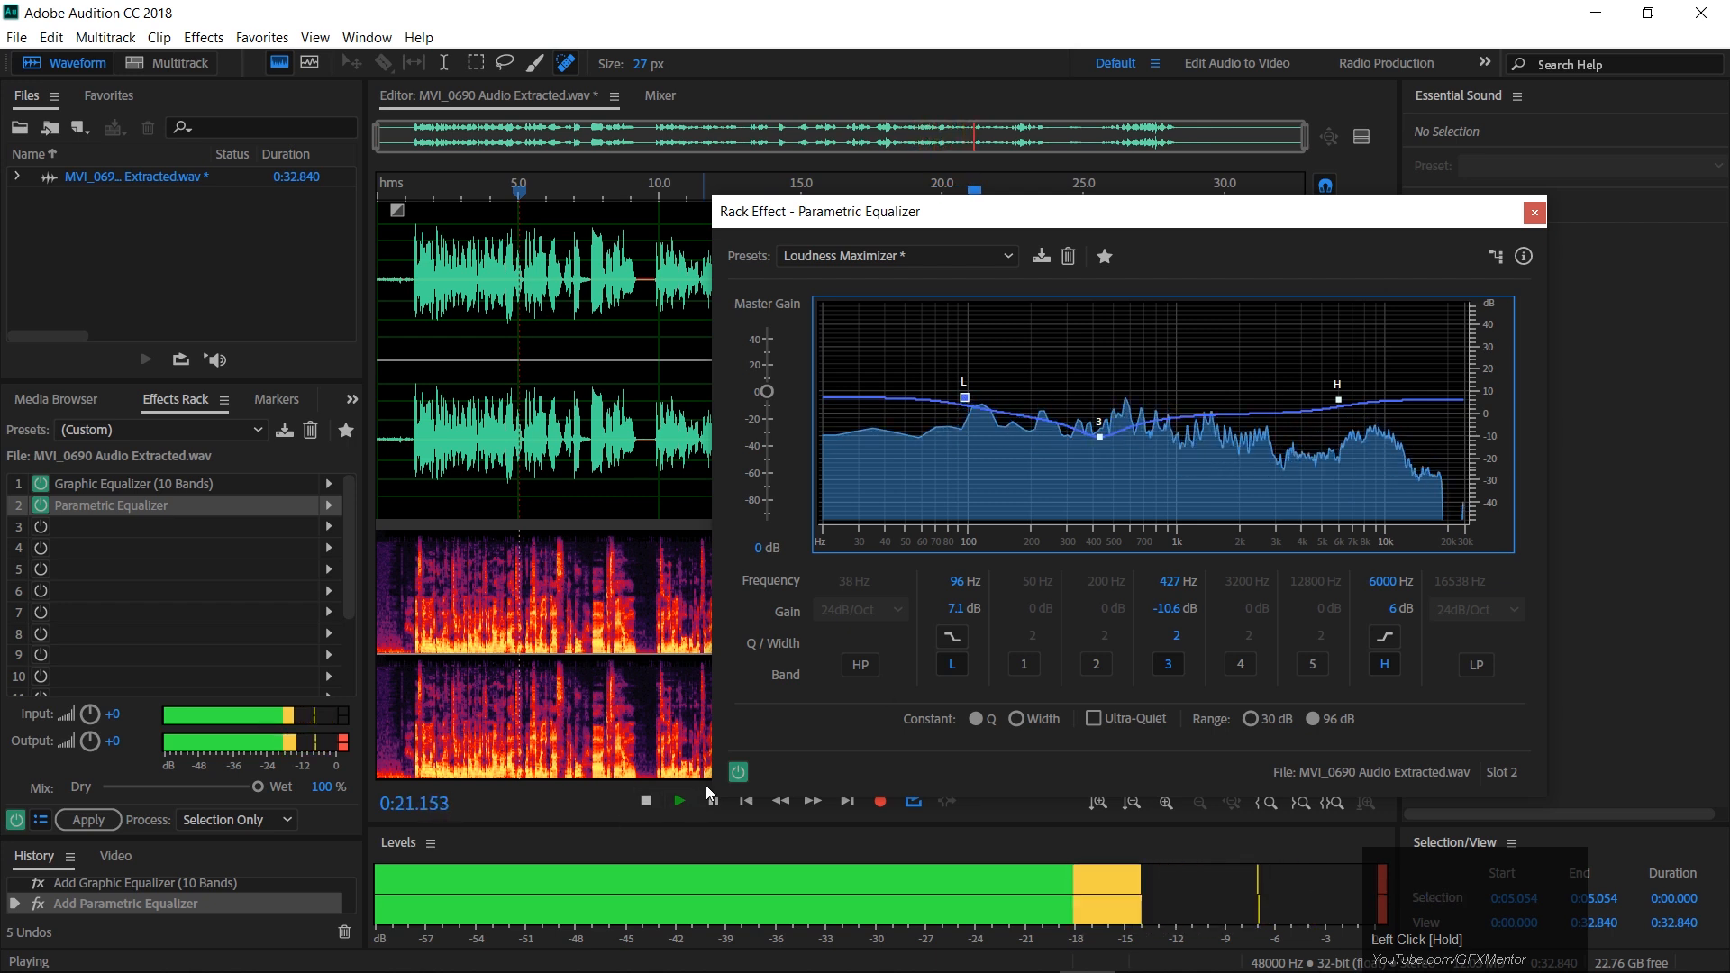
key(space)
Compare the audio from about 2 seconds with the Parametric Equalizer bypassed and re-enabled, and close its window.
drag(1016, 216, 1049, 216)
click(428, 191)
key(space)
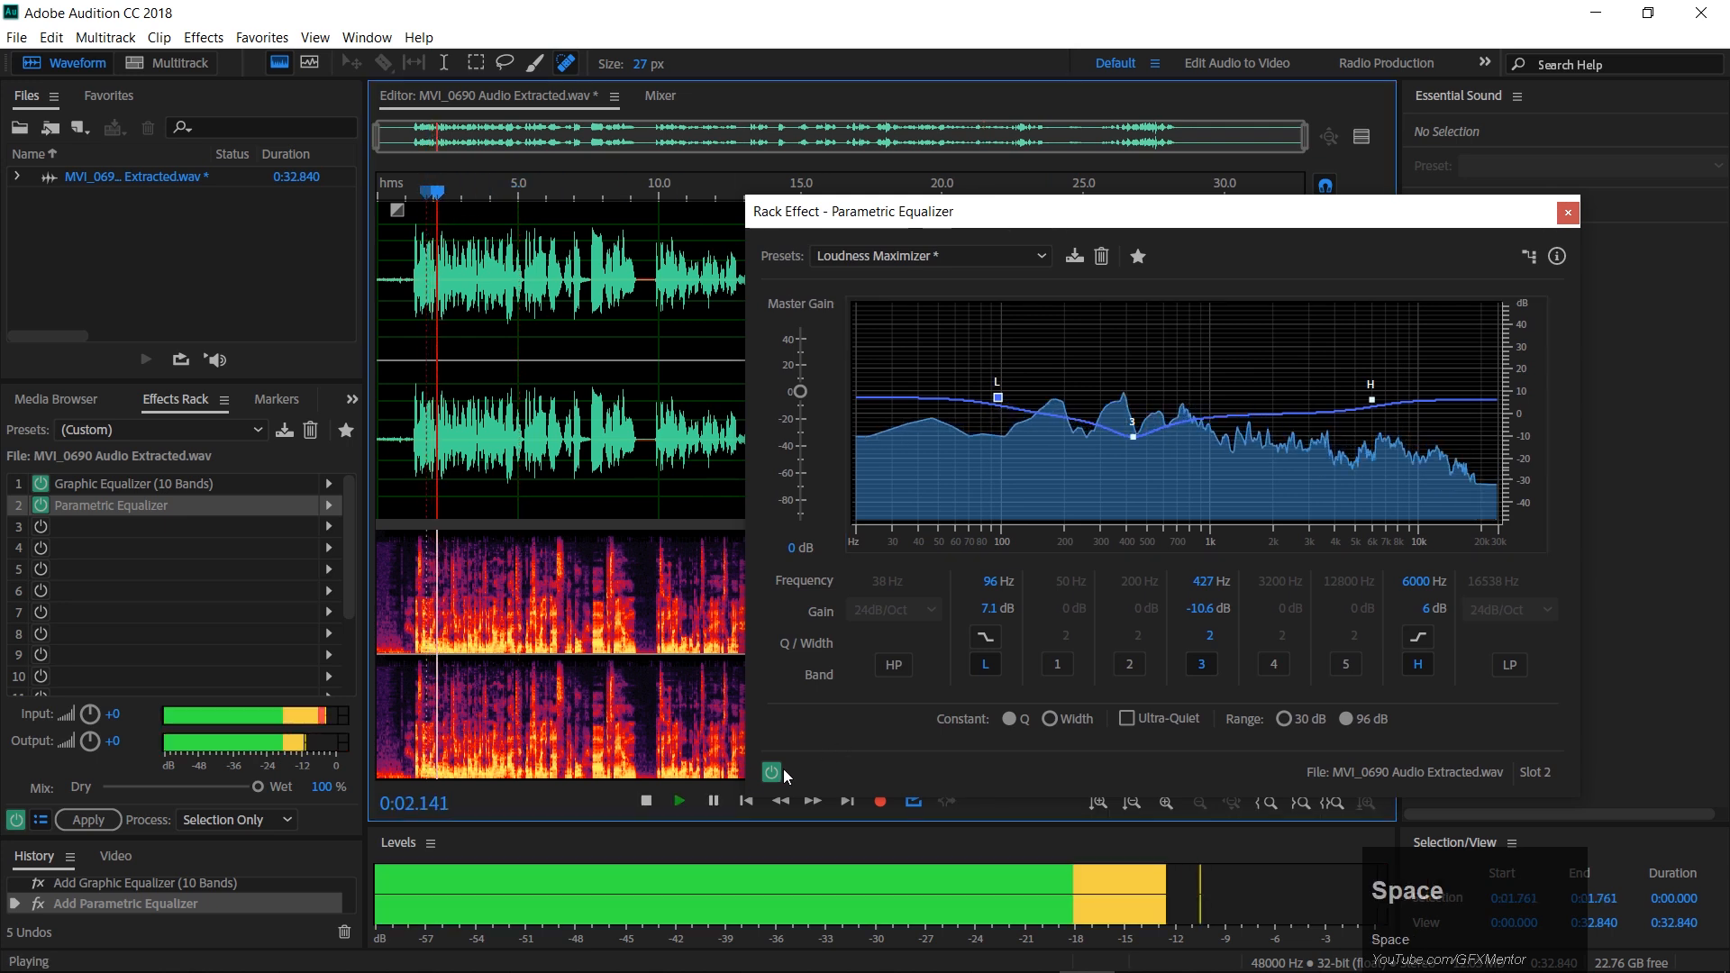
click(774, 774)
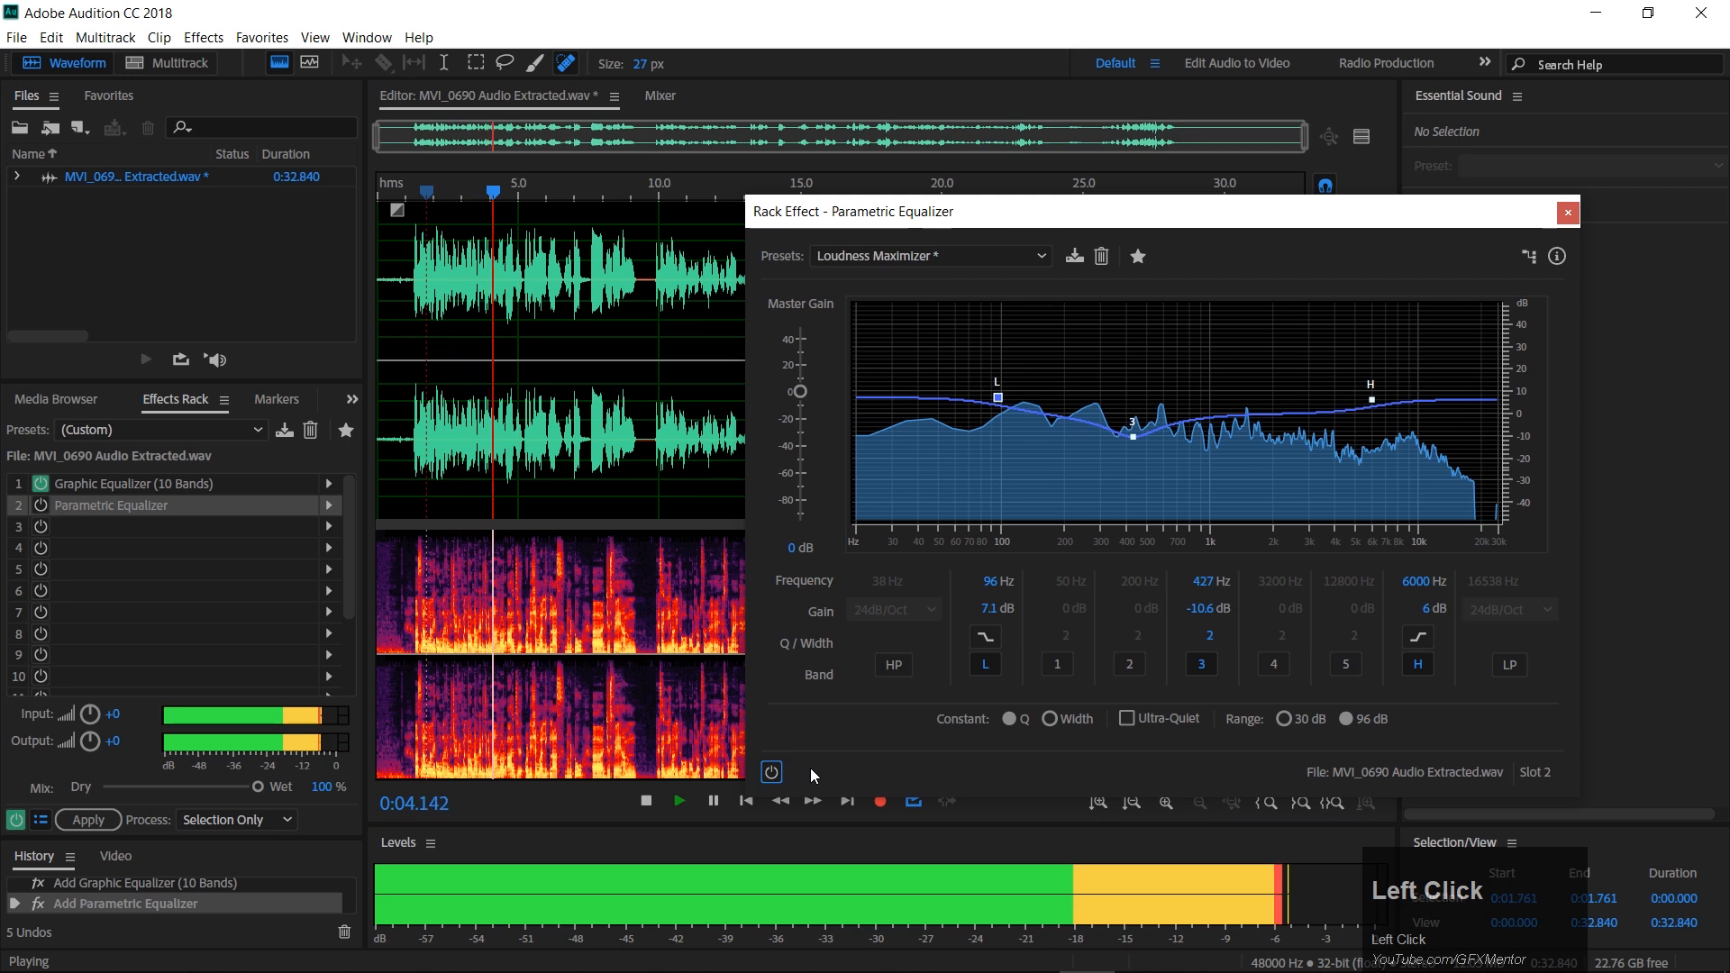
key(space)
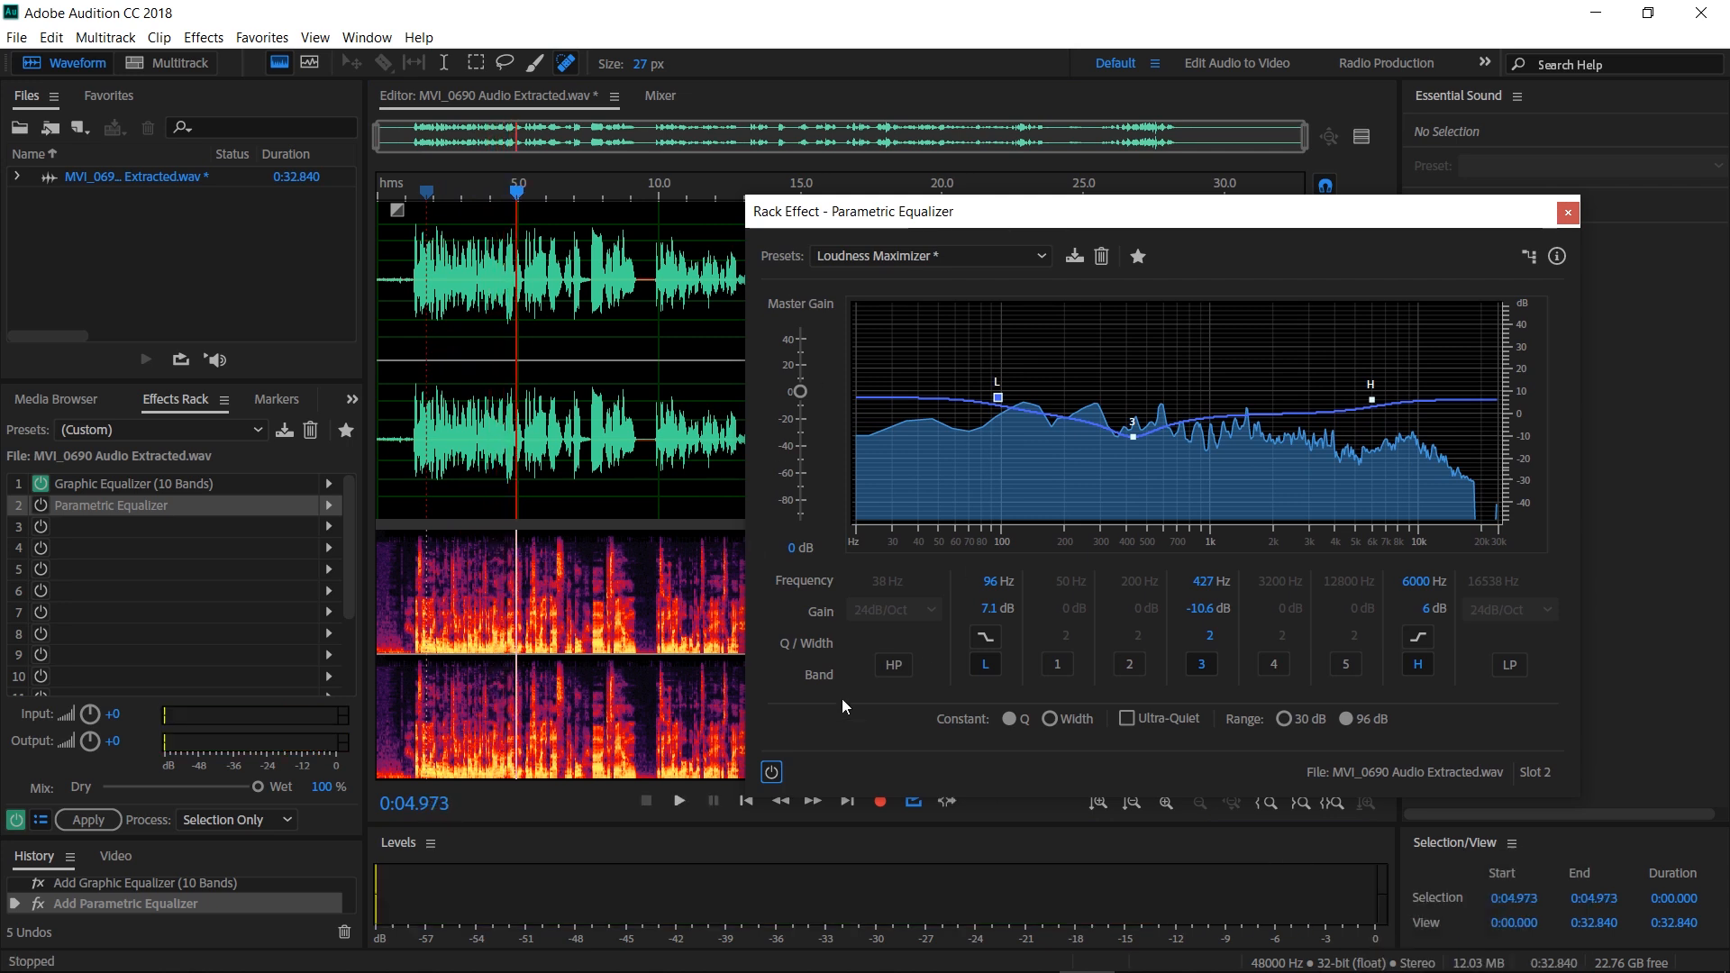
key(space)
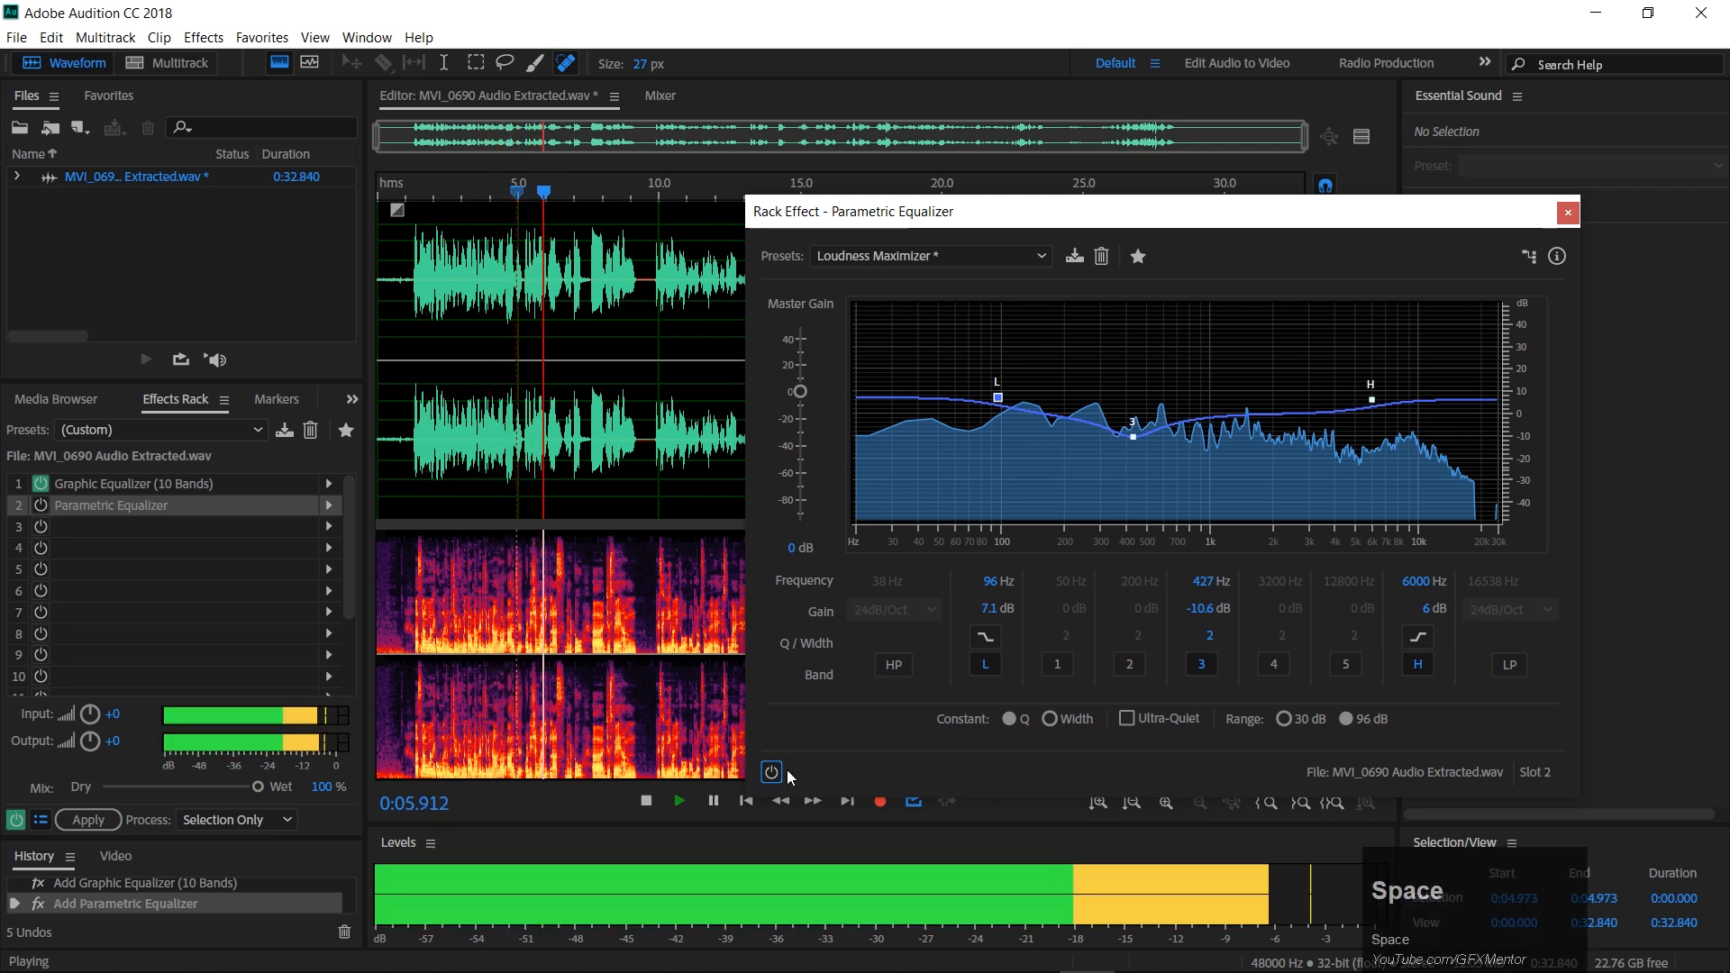
key(space)
click(434, 275)
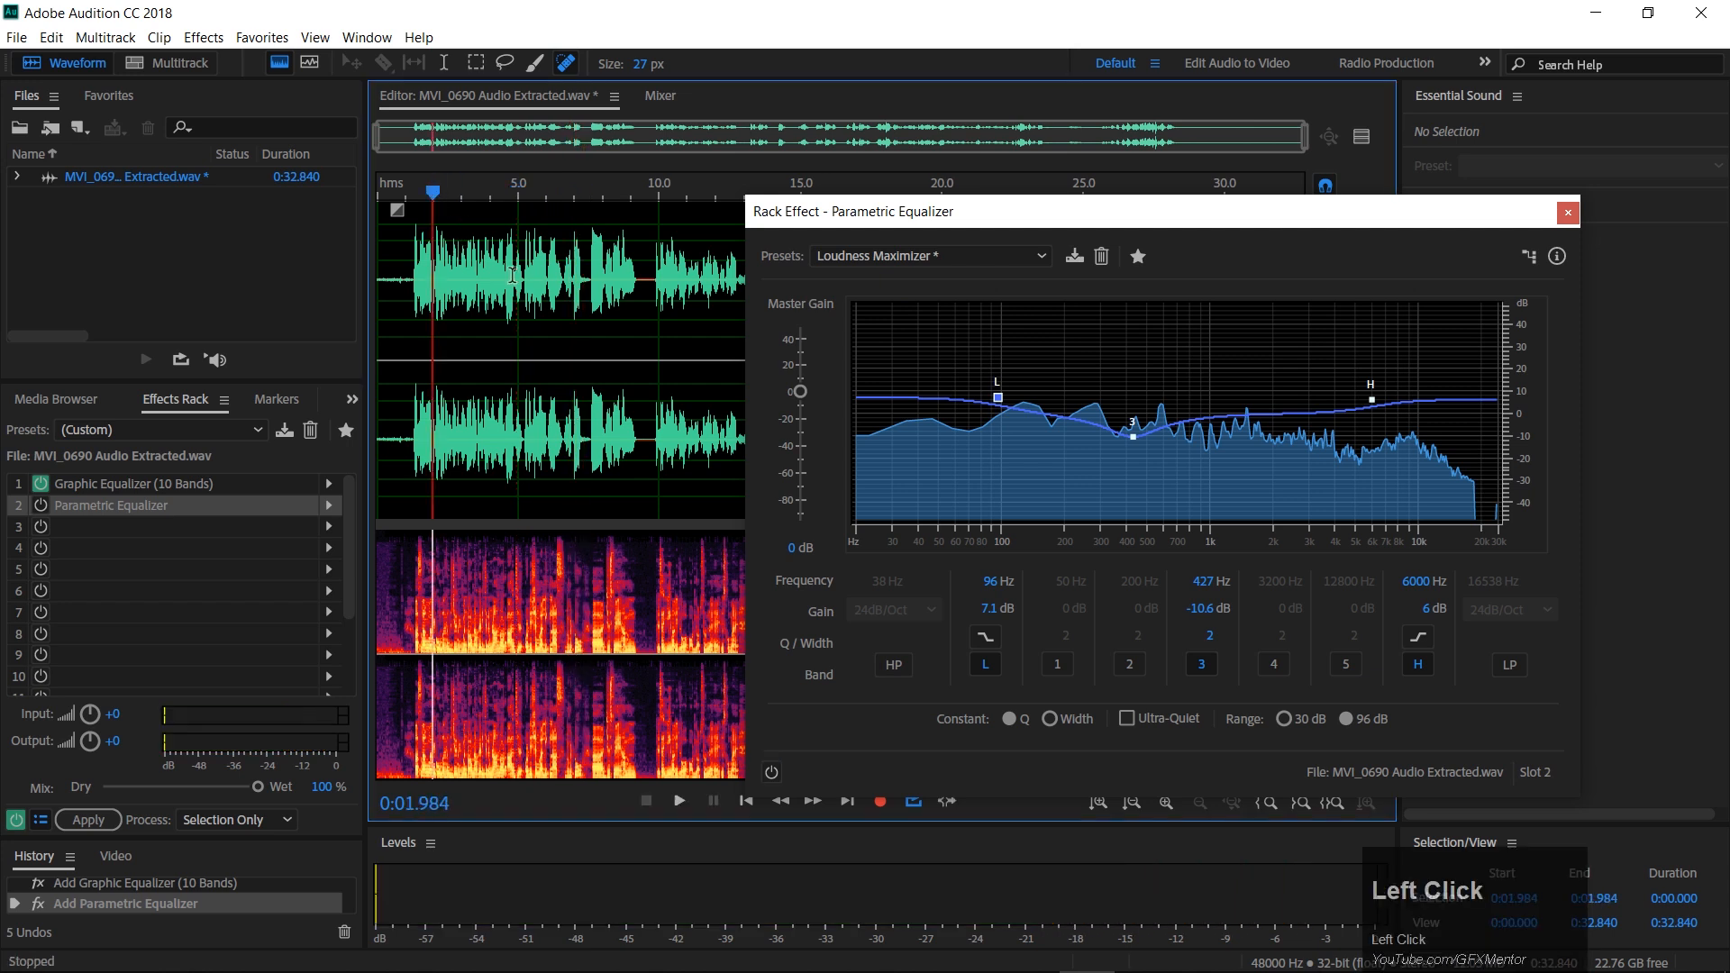
click(771, 772)
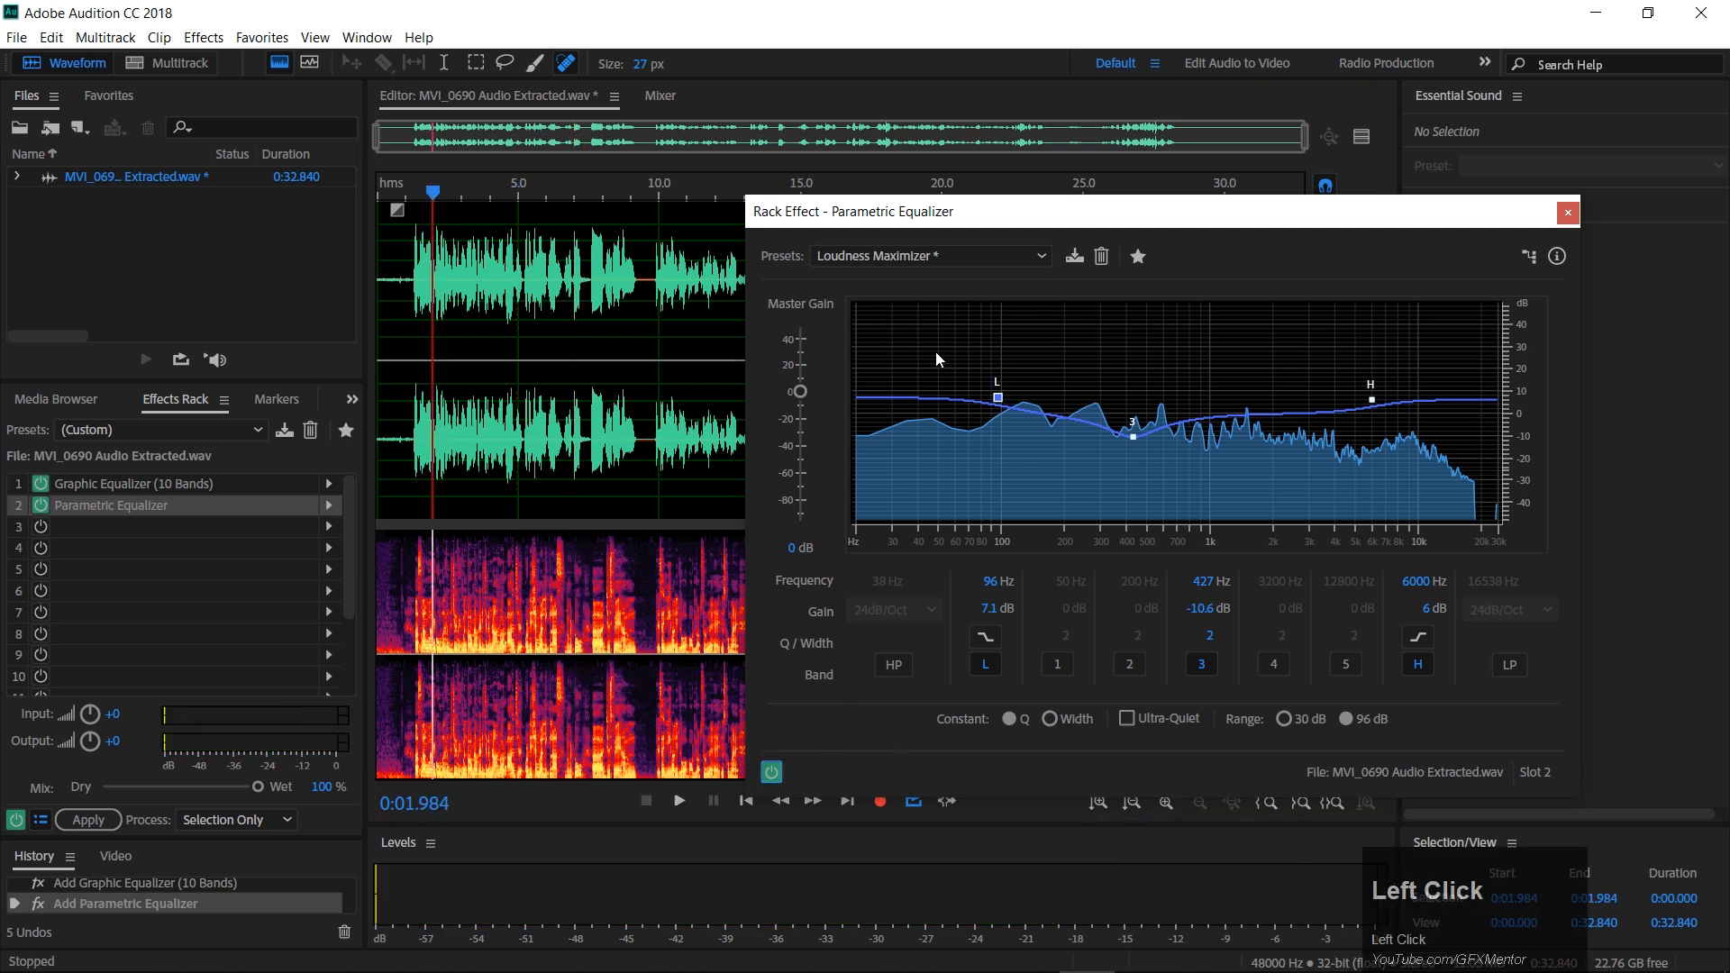
key(space)
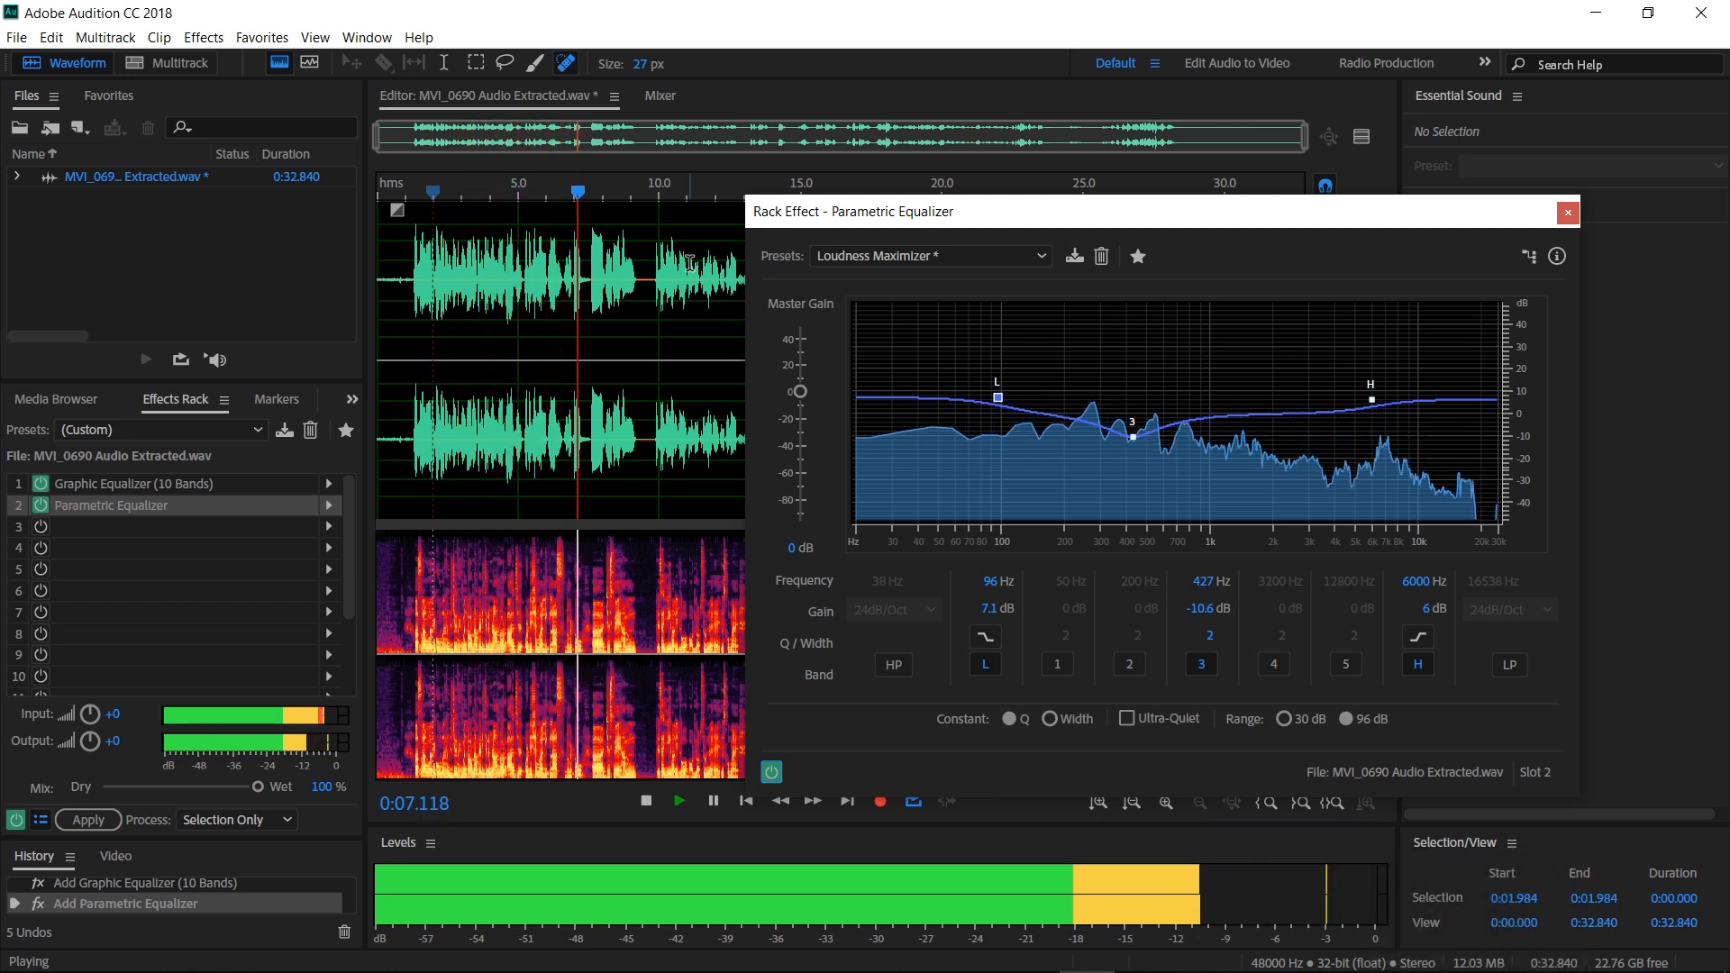
key(space)
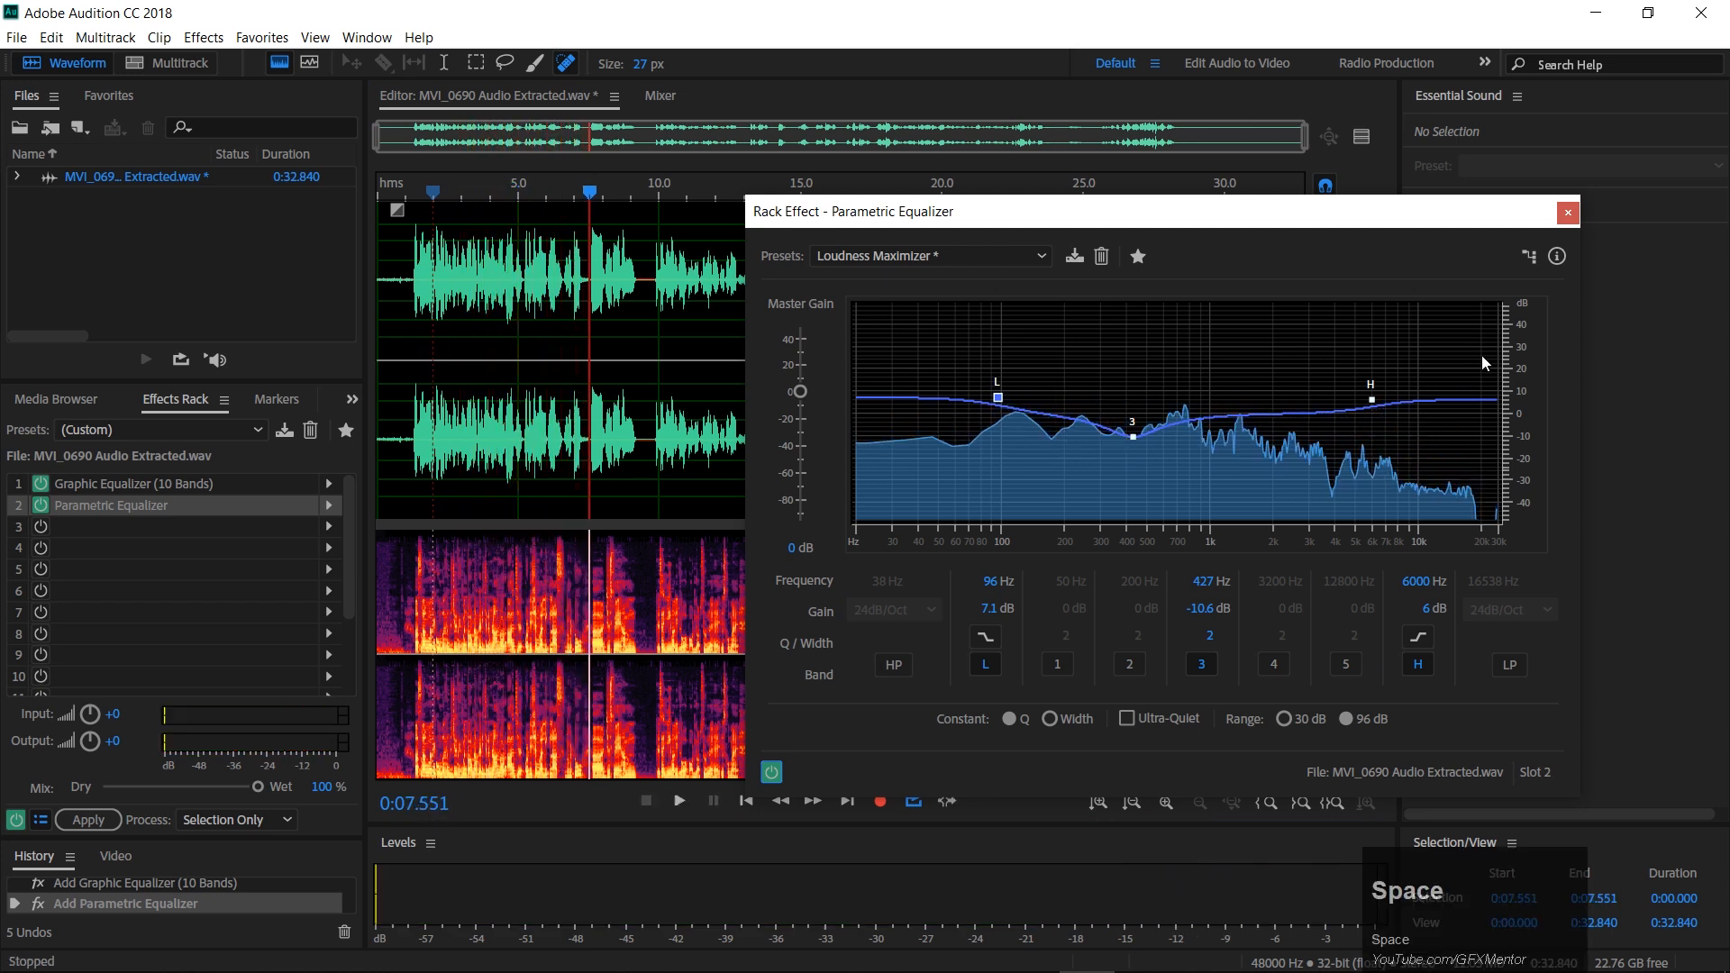
click(1568, 215)
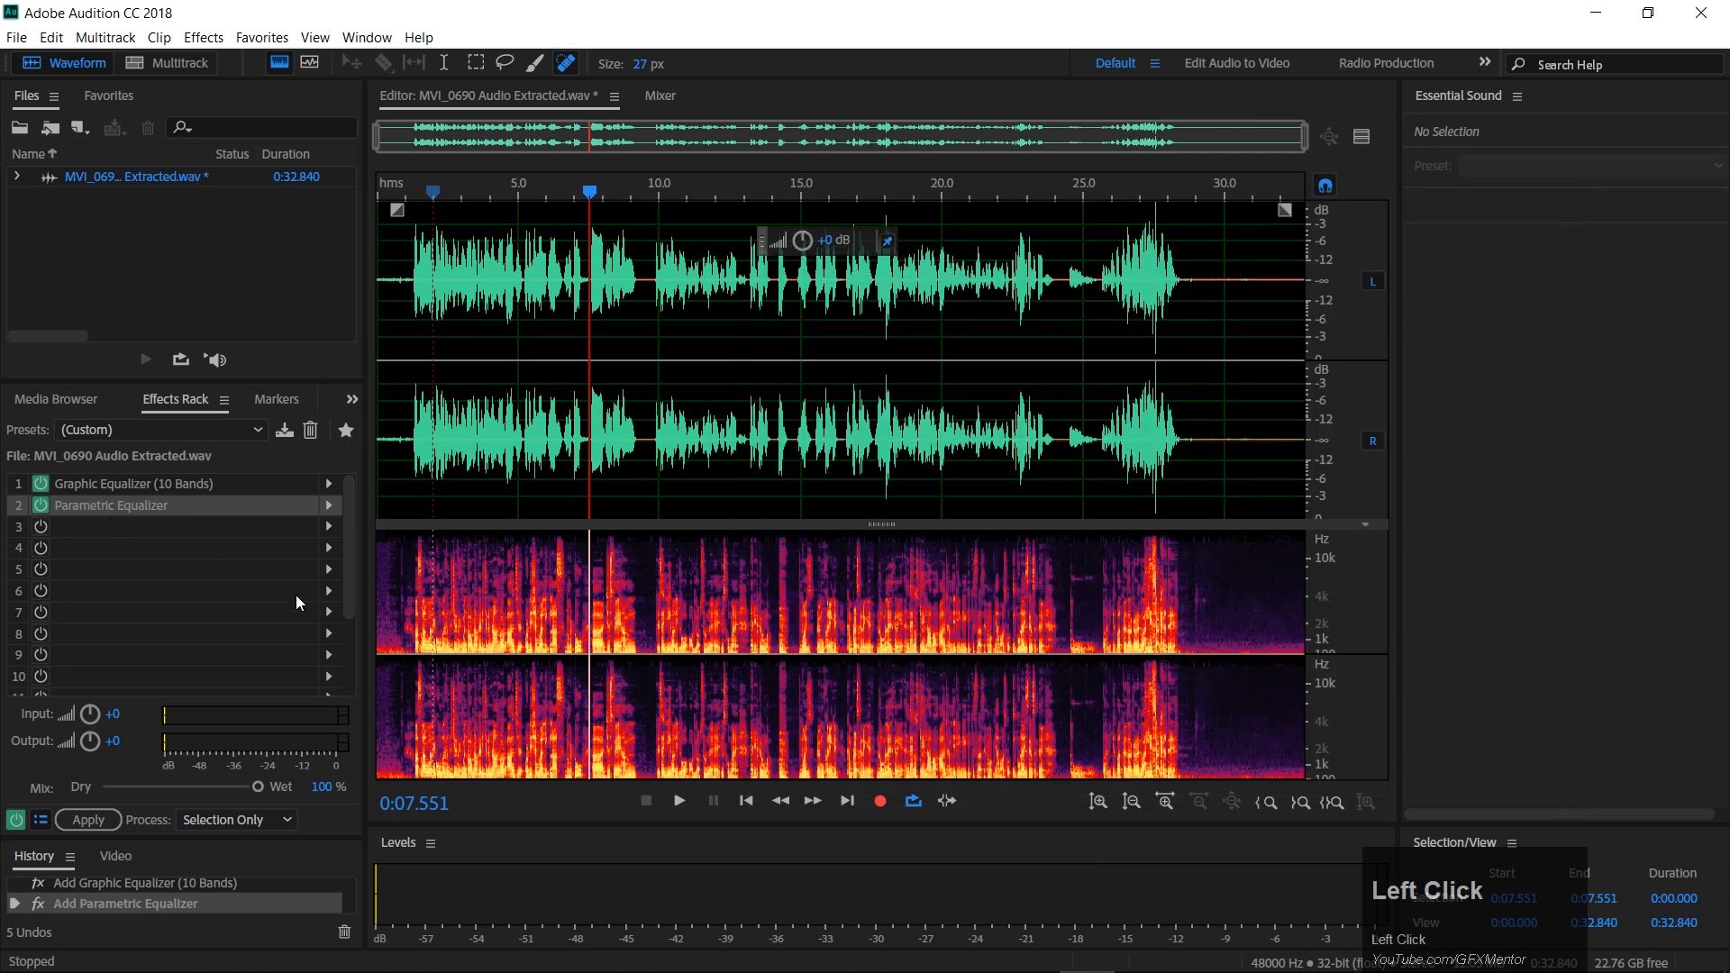
Play the audio from about 7.5 seconds with both equalizers active and check the output levels for clipping.
drag(153, 485, 591, 840)
key(space)
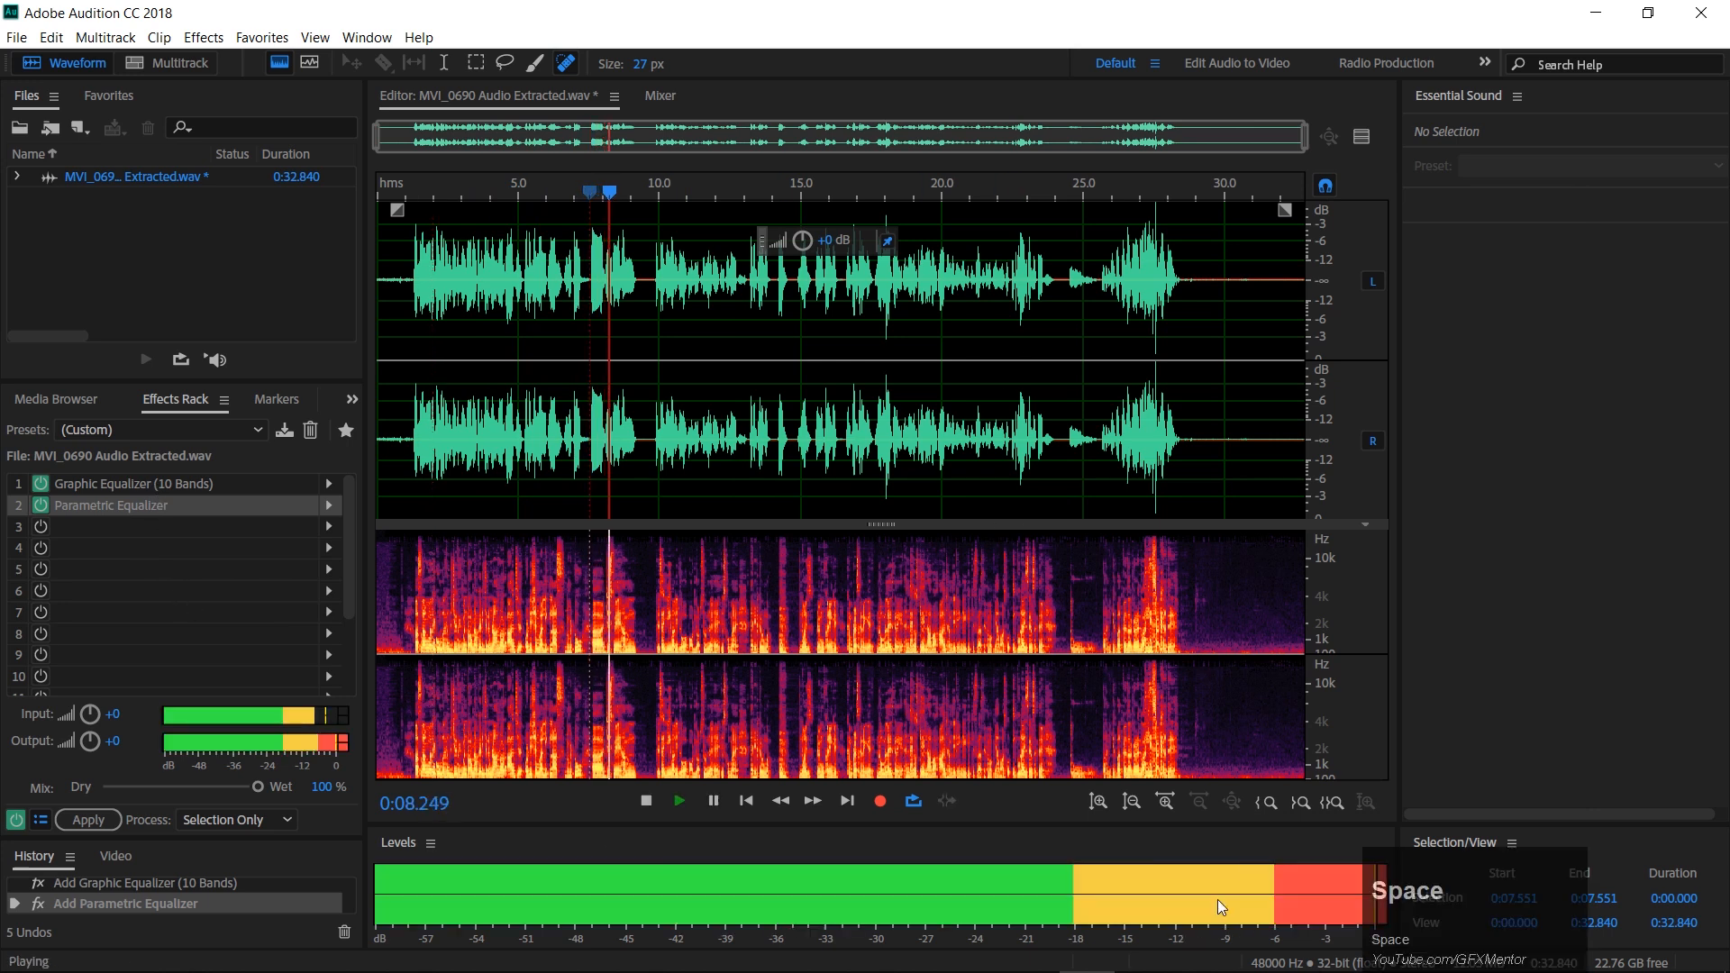
key(space)
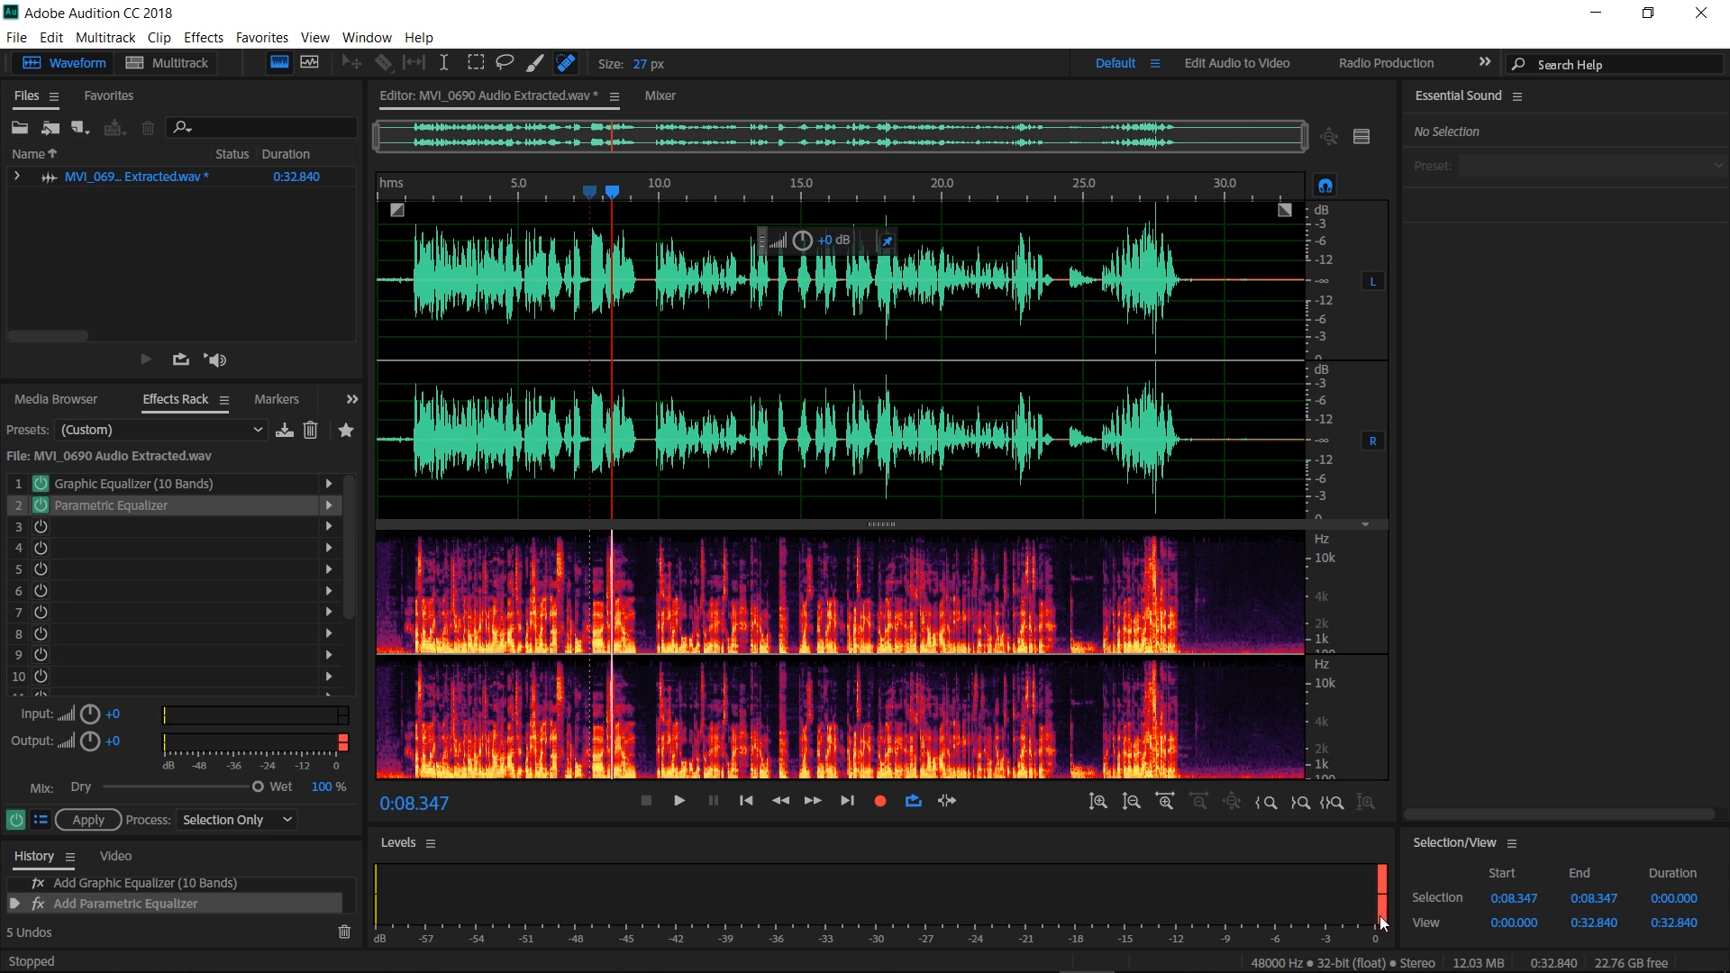
key(space)
key(space)
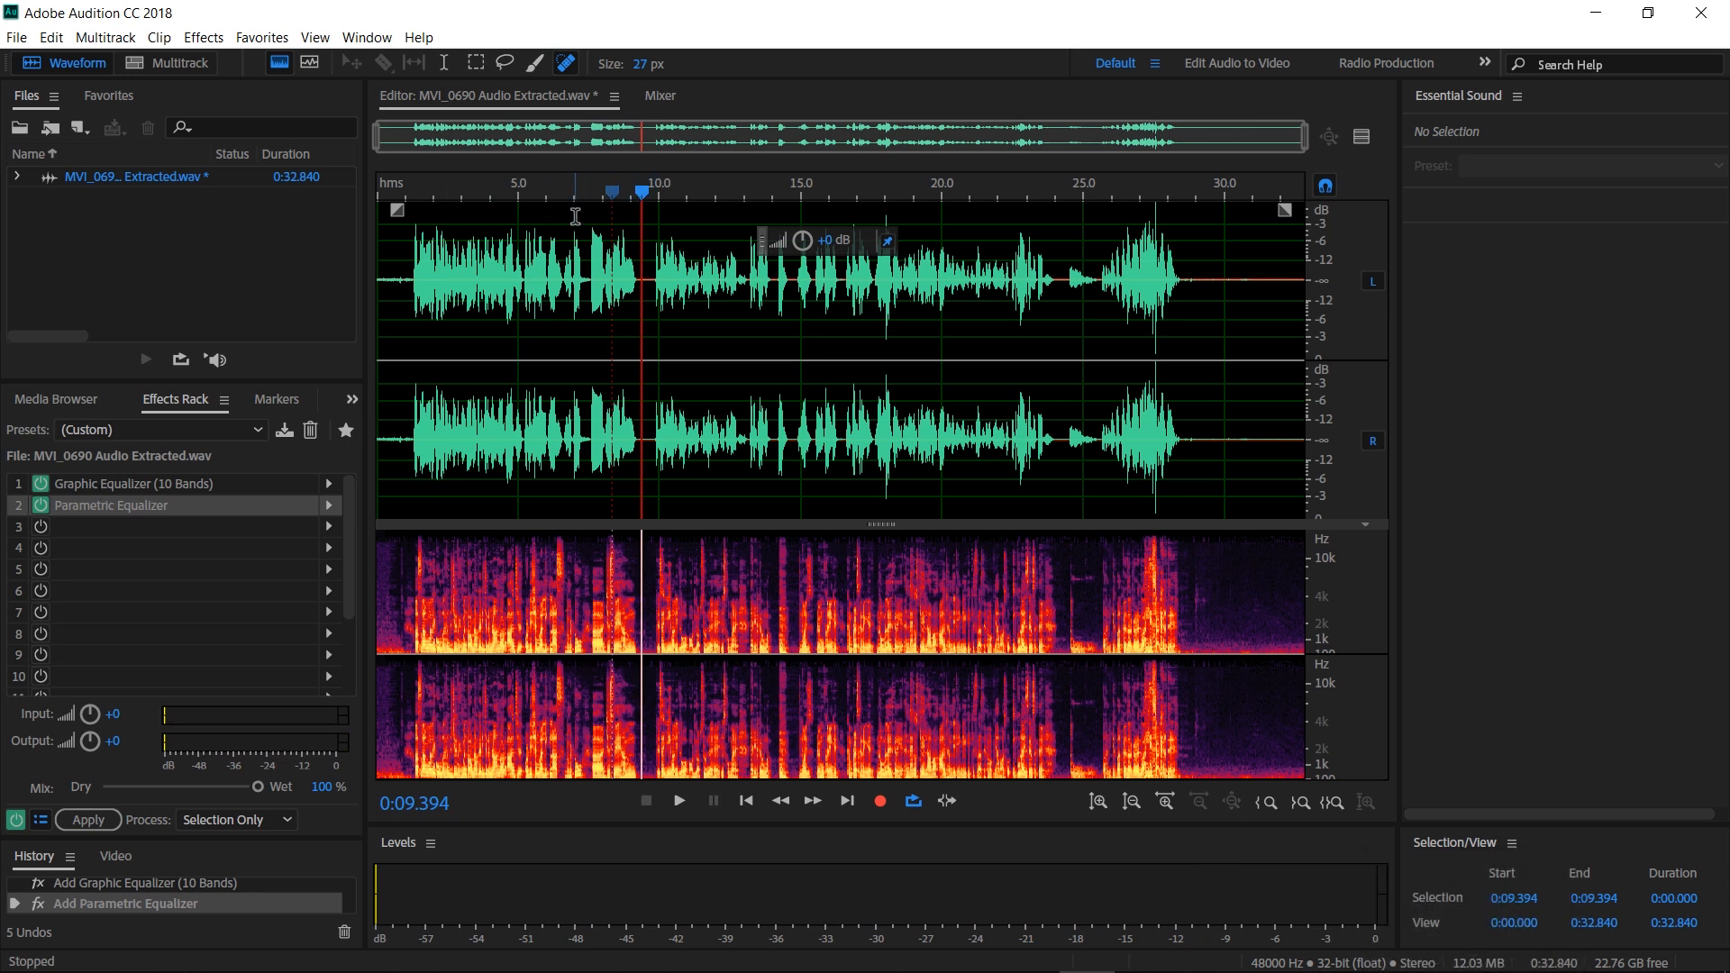
Try applying the effects rack with both equalizers to the whole file, and undo it.
click(83, 820)
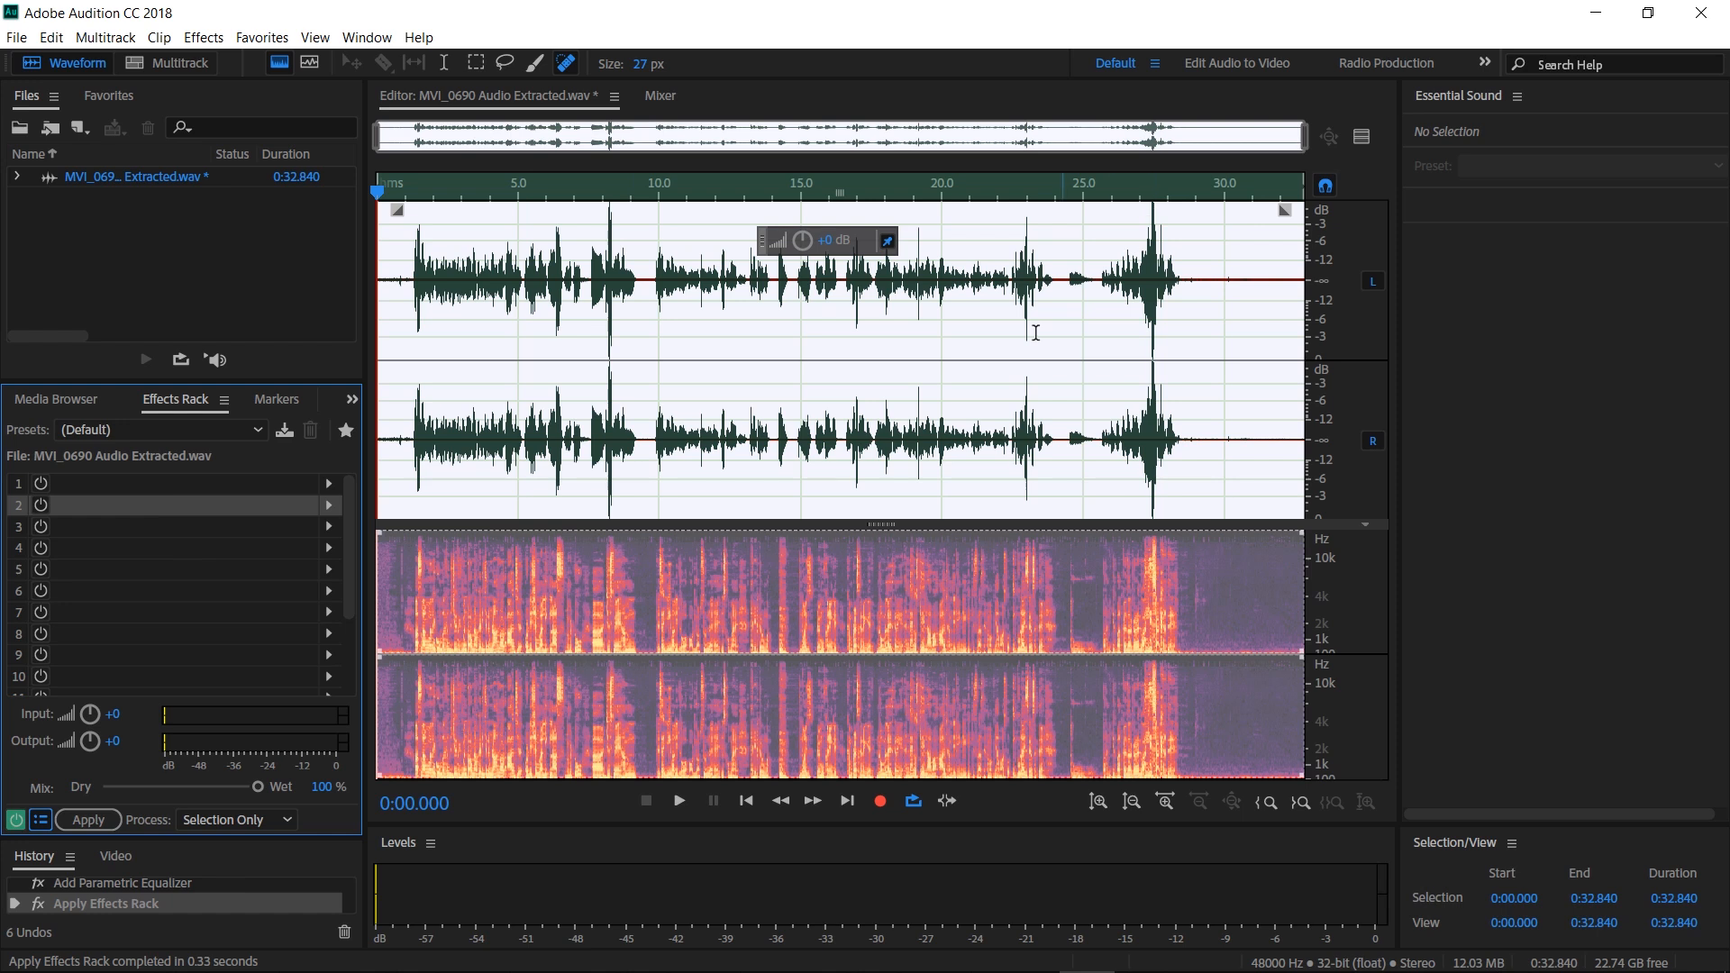
key(ctrl+z)
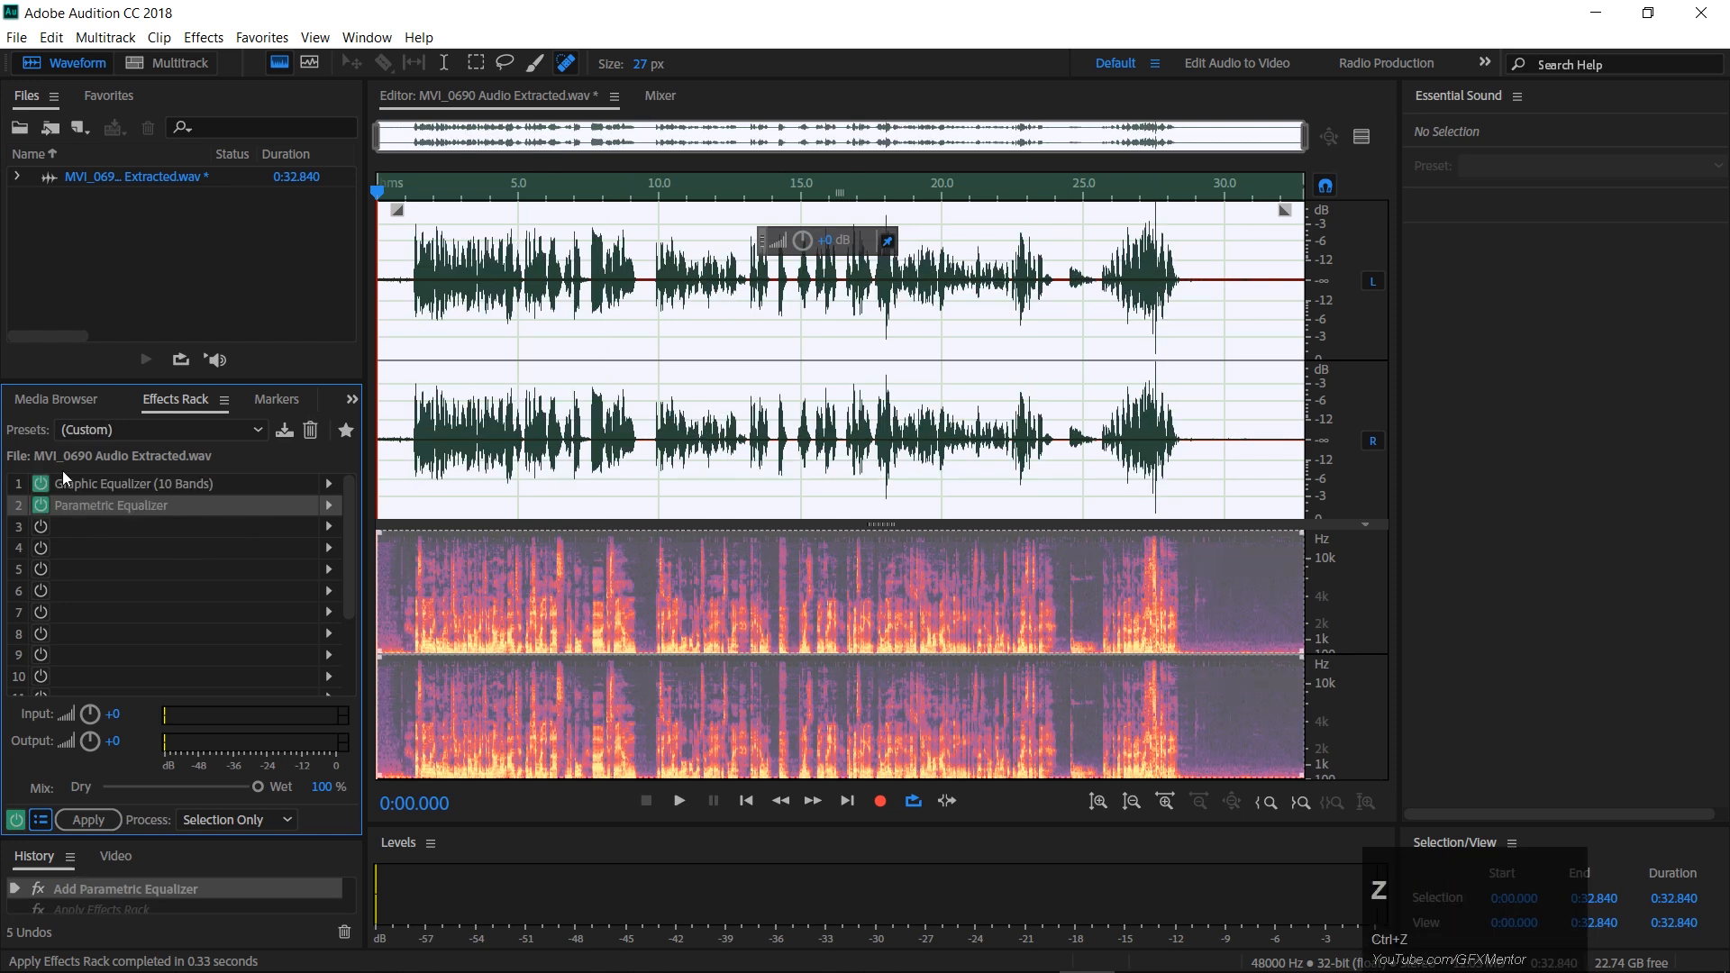
Add a Hard Limiter in rack slot 3 and move its window off the centre of the waveform.
click(330, 526)
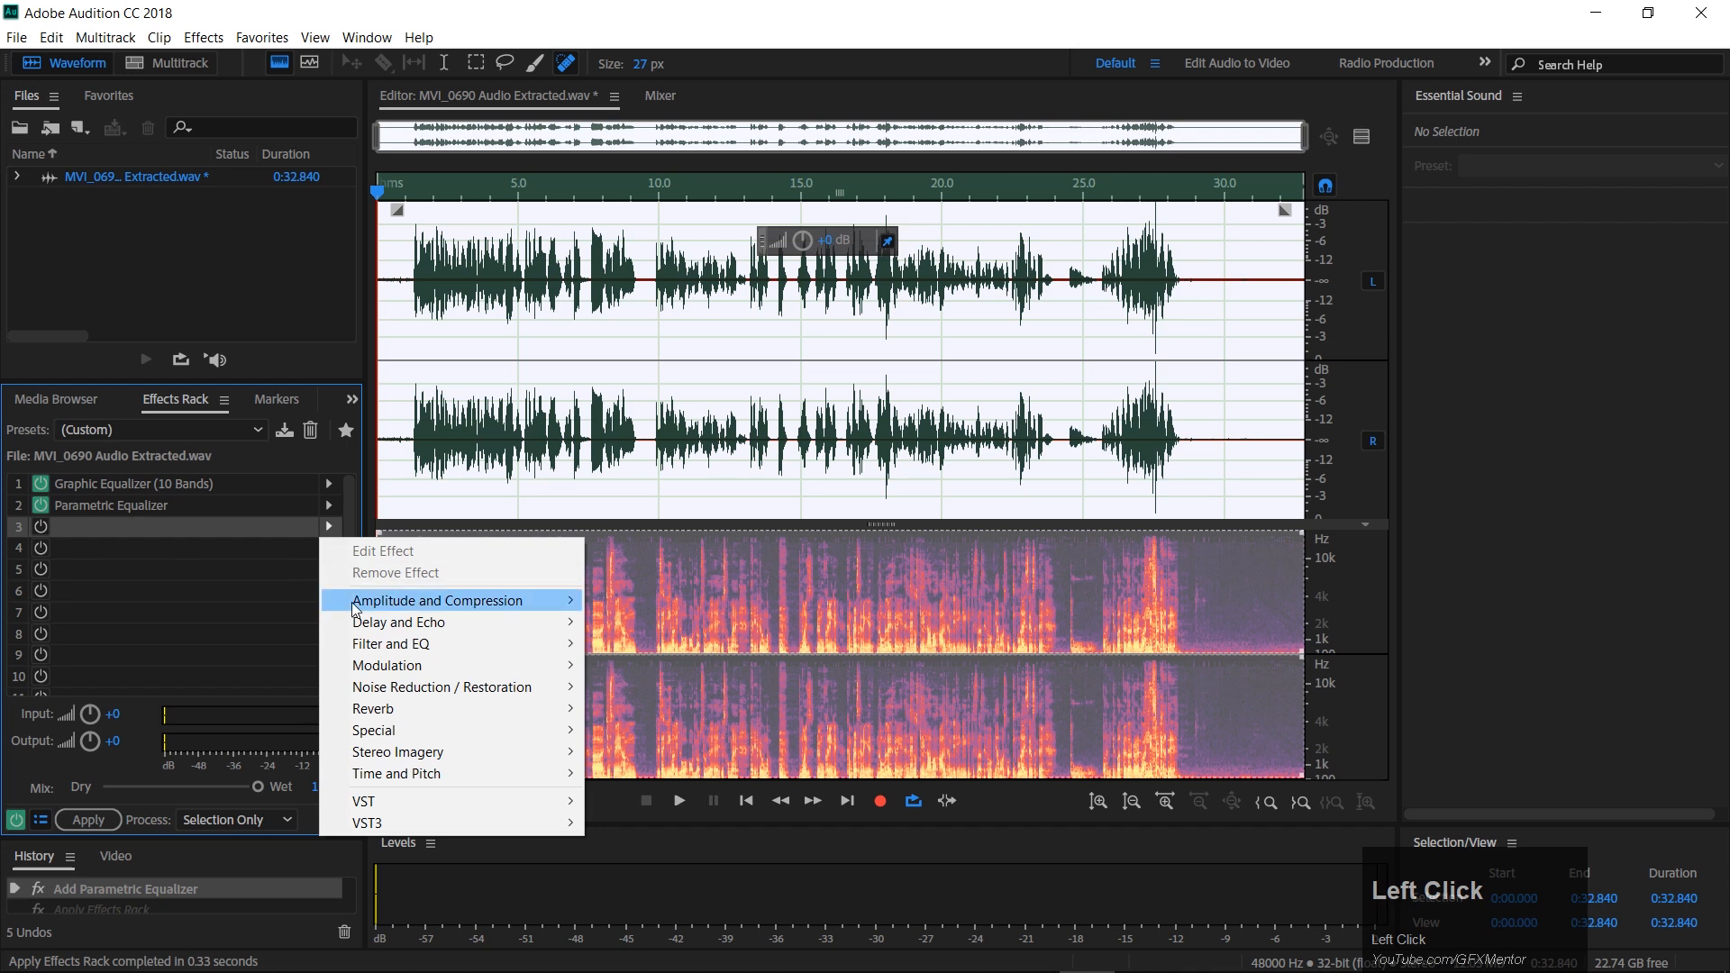
mouse_move(369, 606)
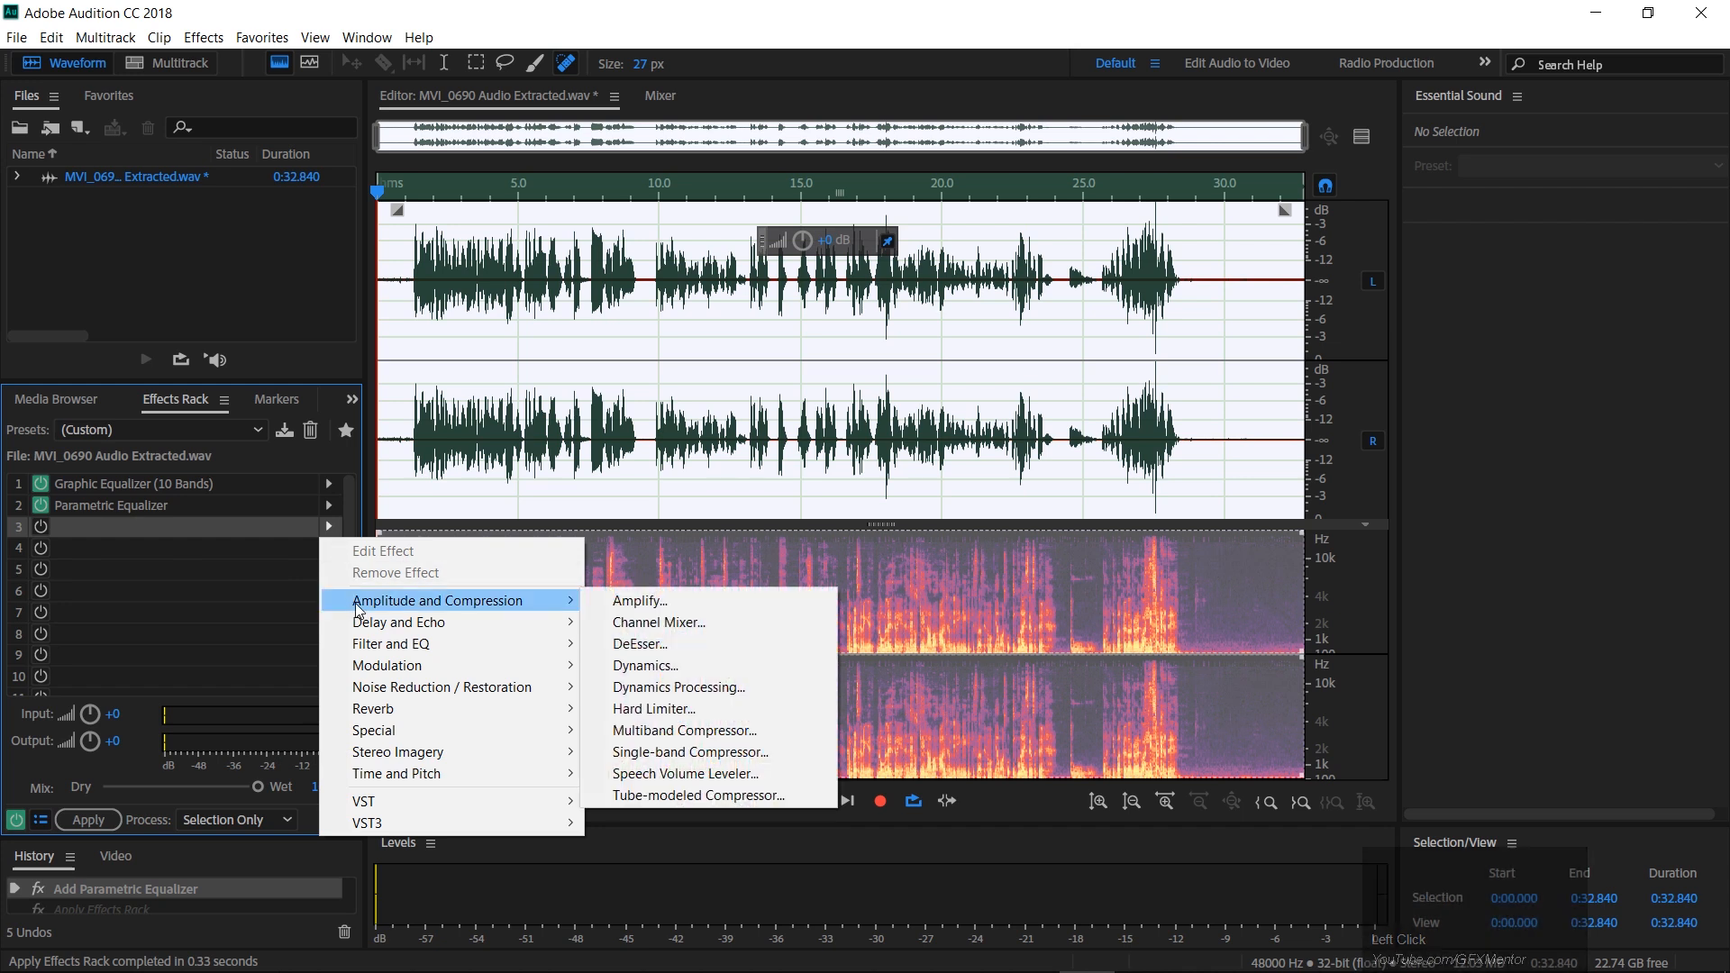
click(655, 709)
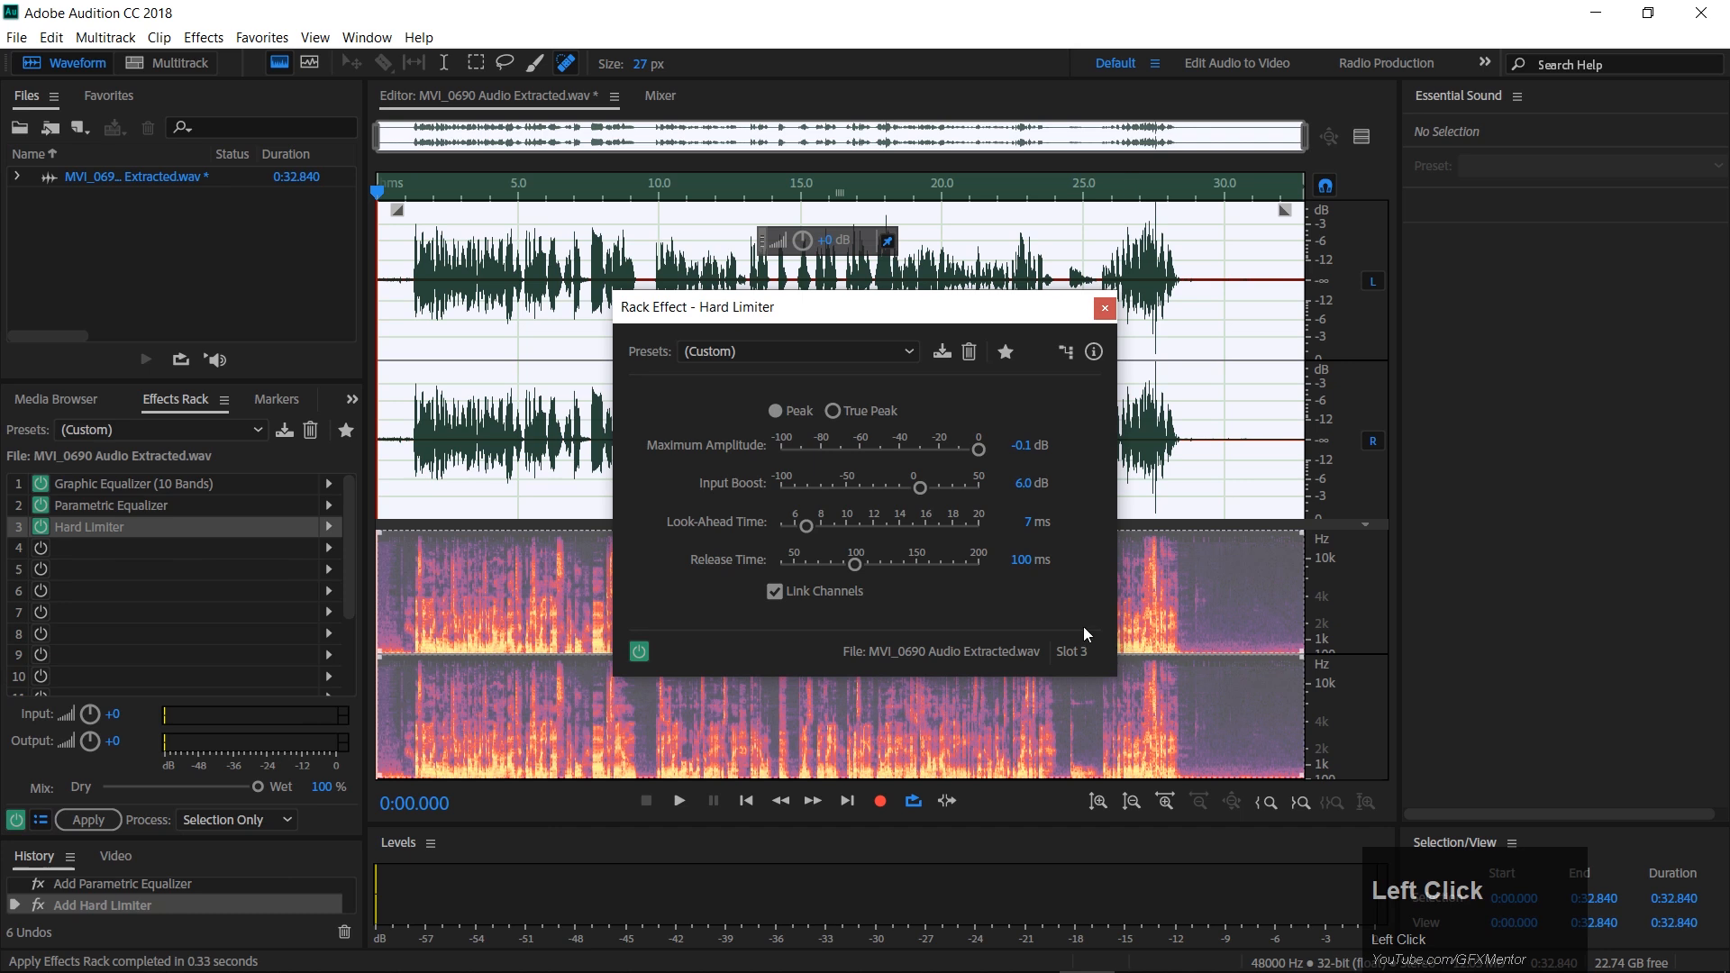
drag(950, 315, 836, 323)
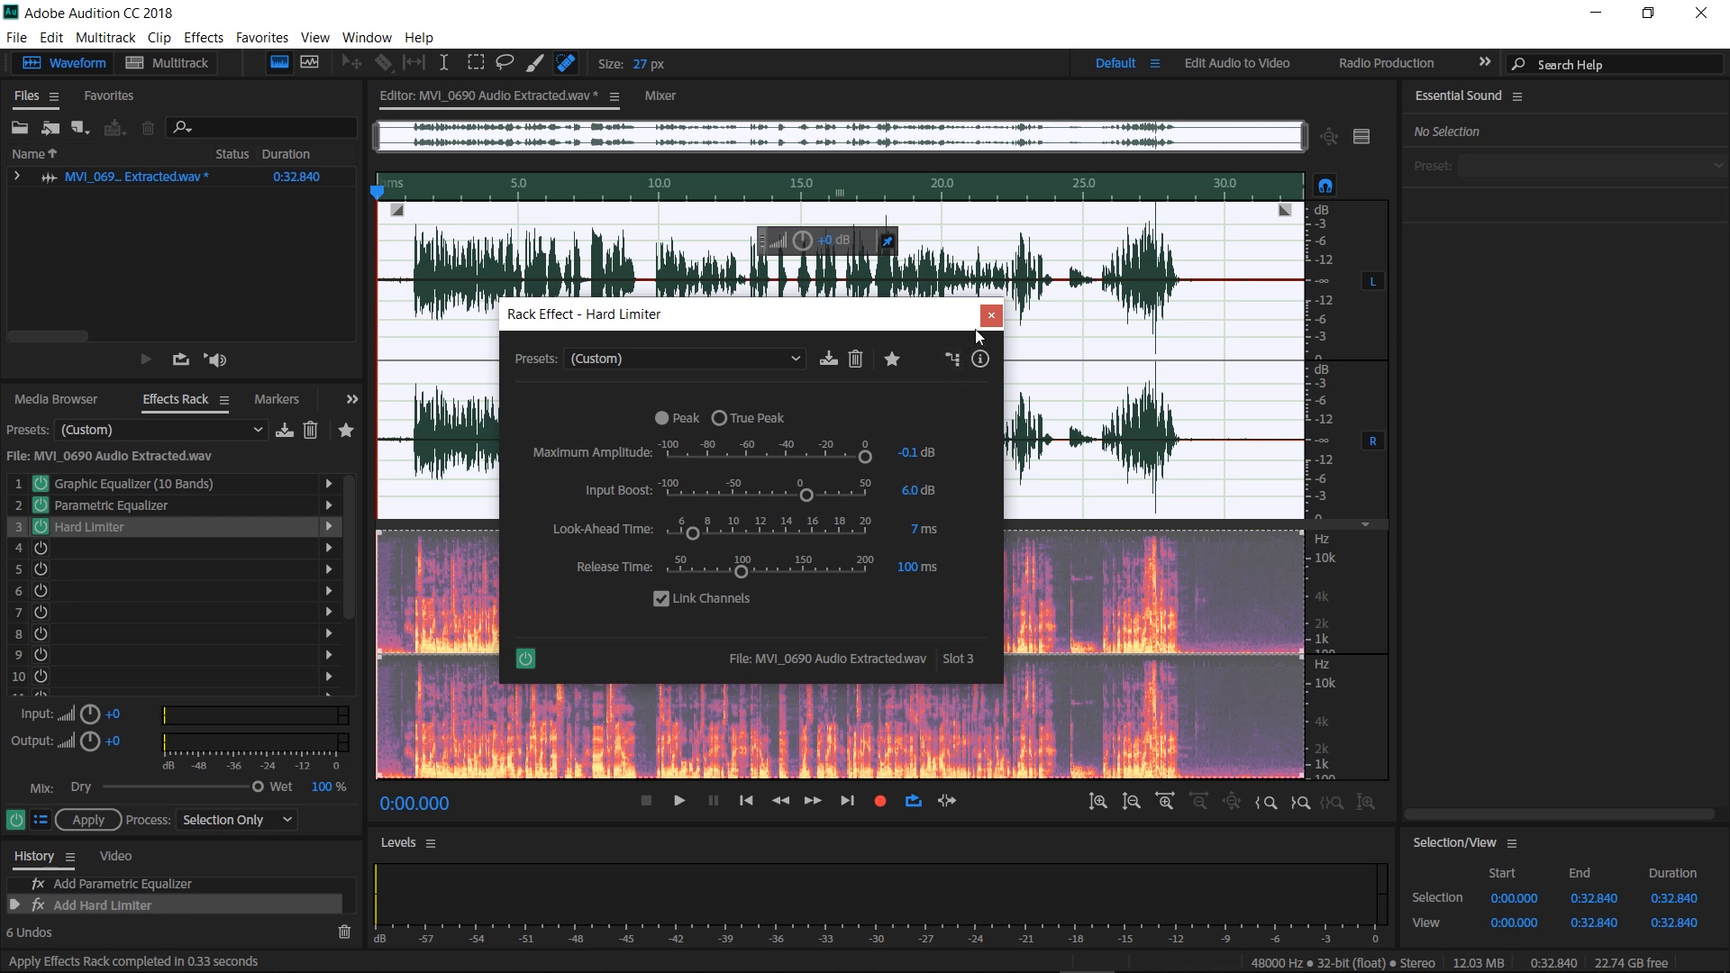
Play the audio from about 4 seconds to hear the Hard Limiter's effect by toggling its bypass, and close its window.
click(495, 192)
key(space)
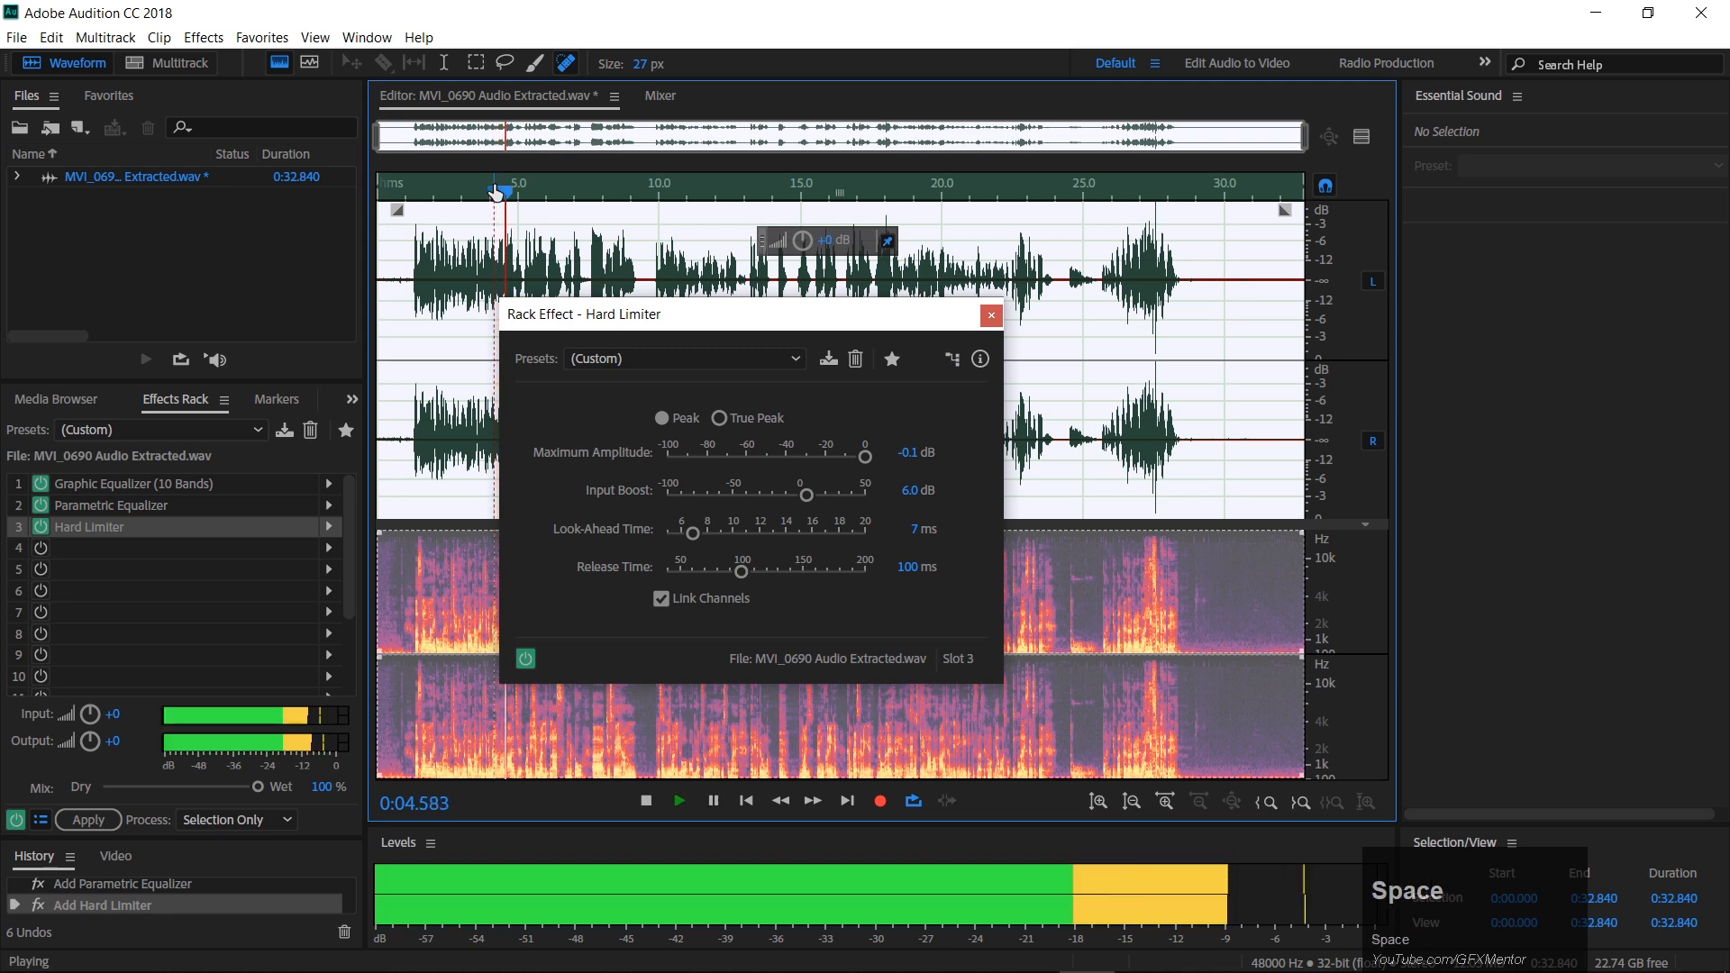
click(526, 658)
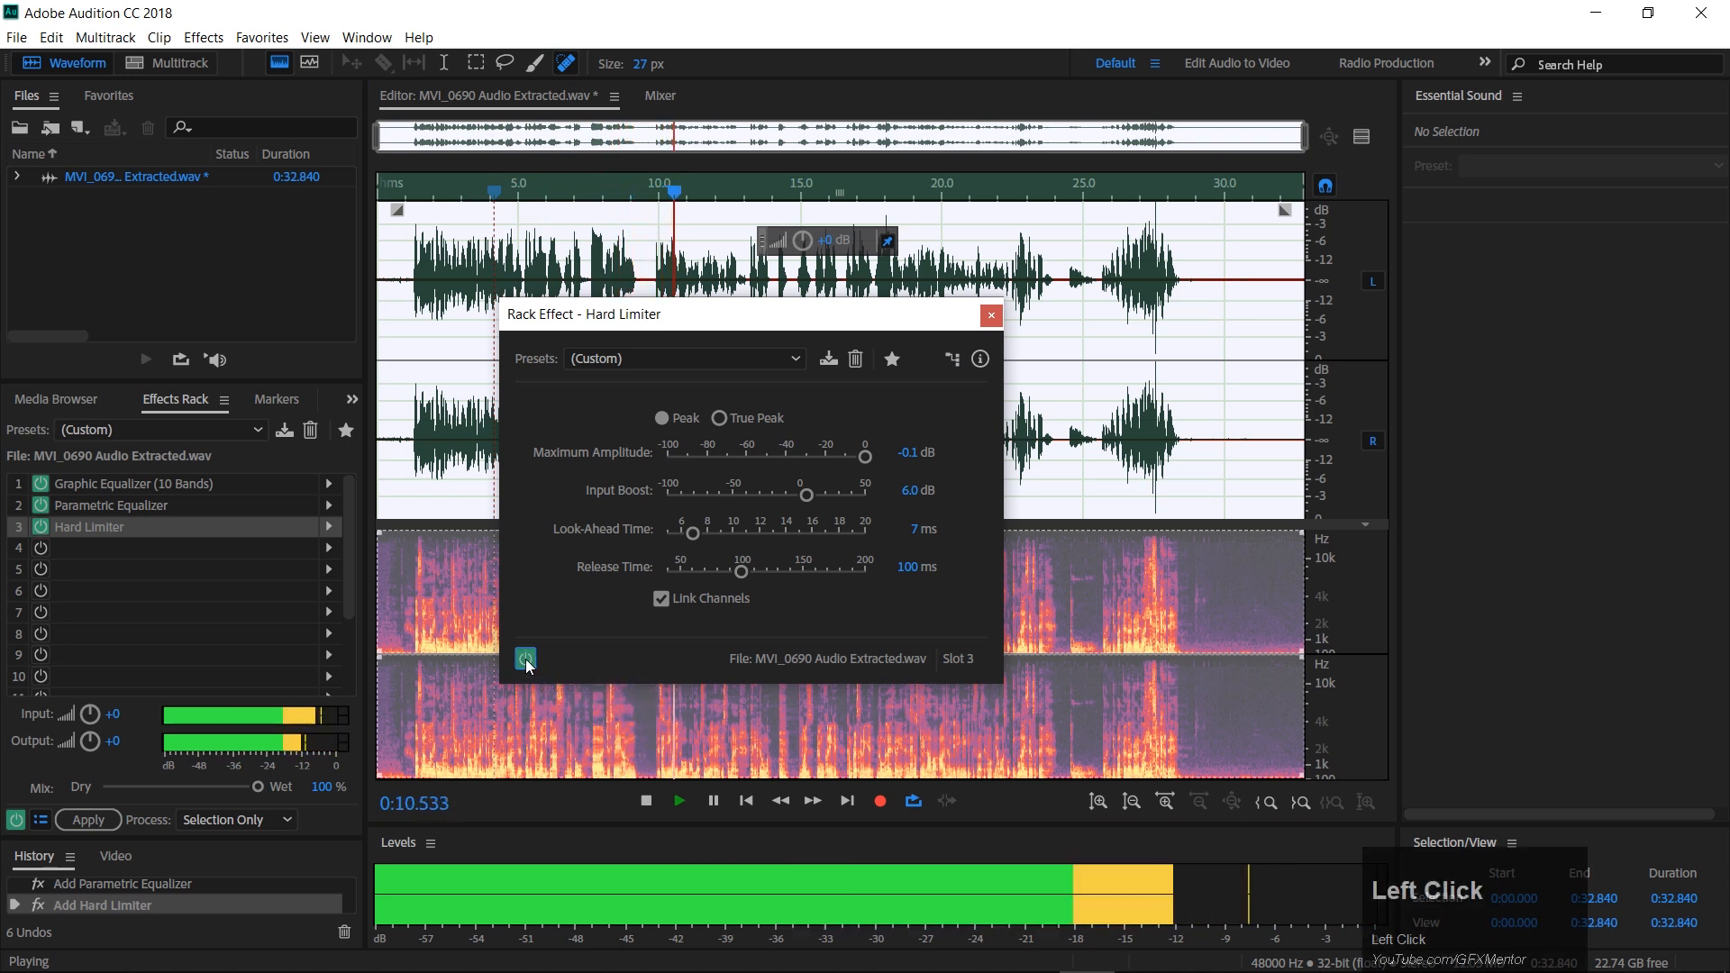
key(space)
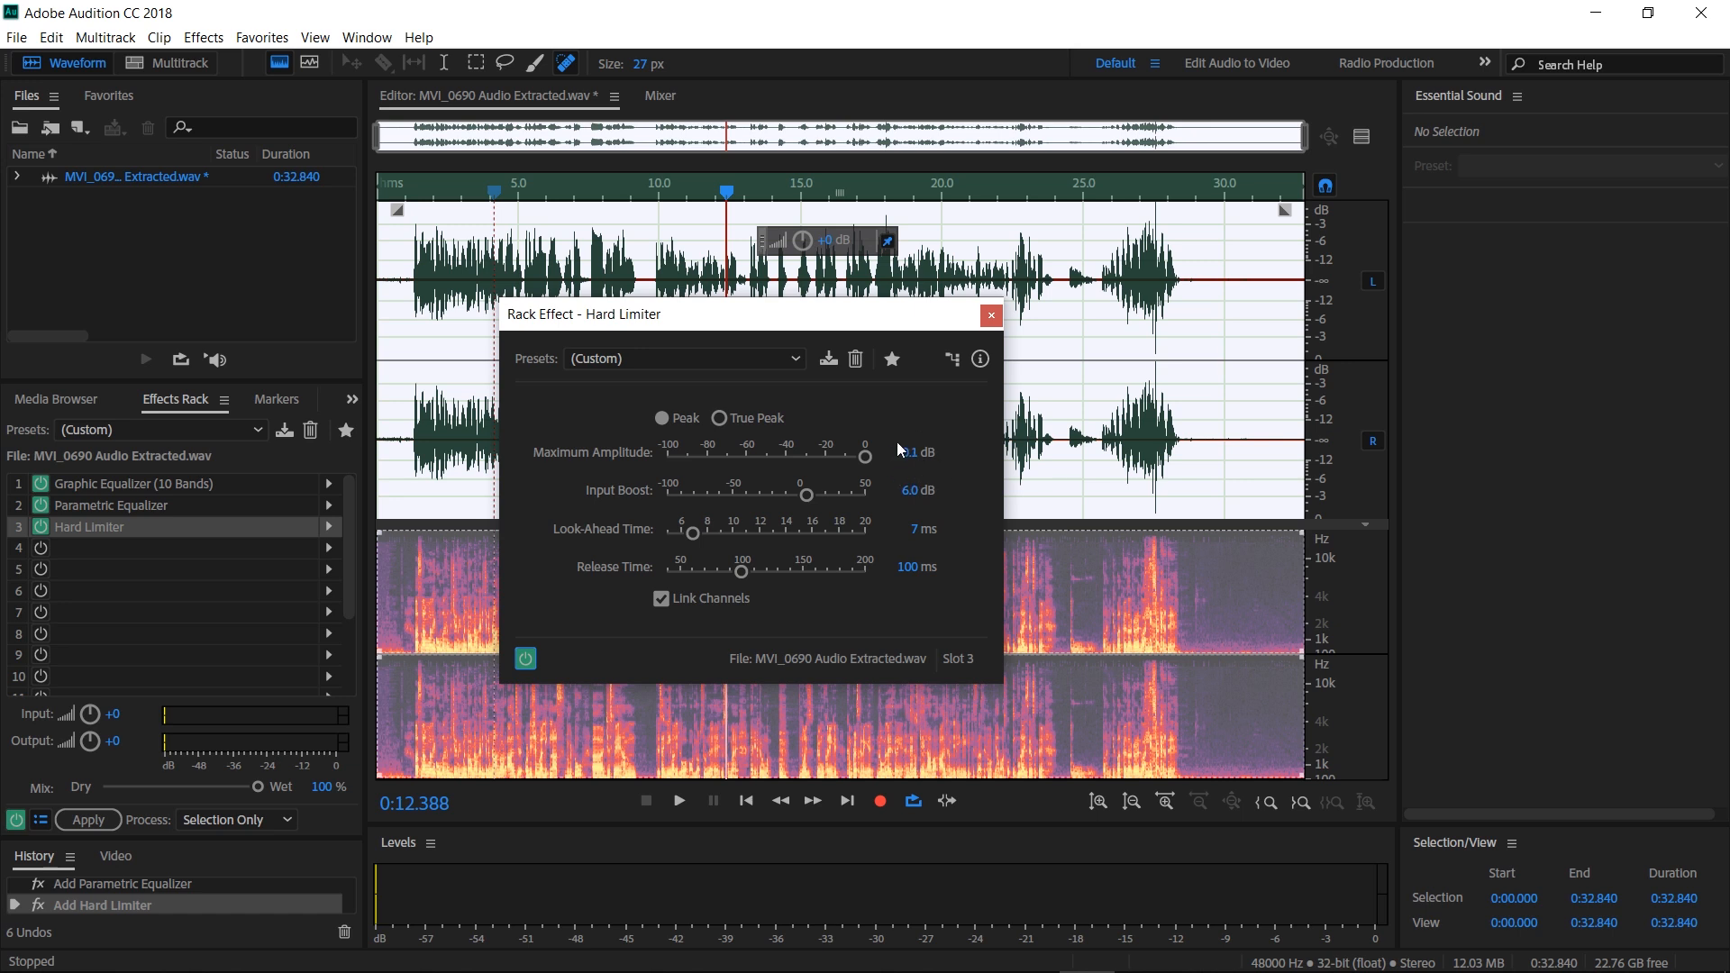
click(991, 319)
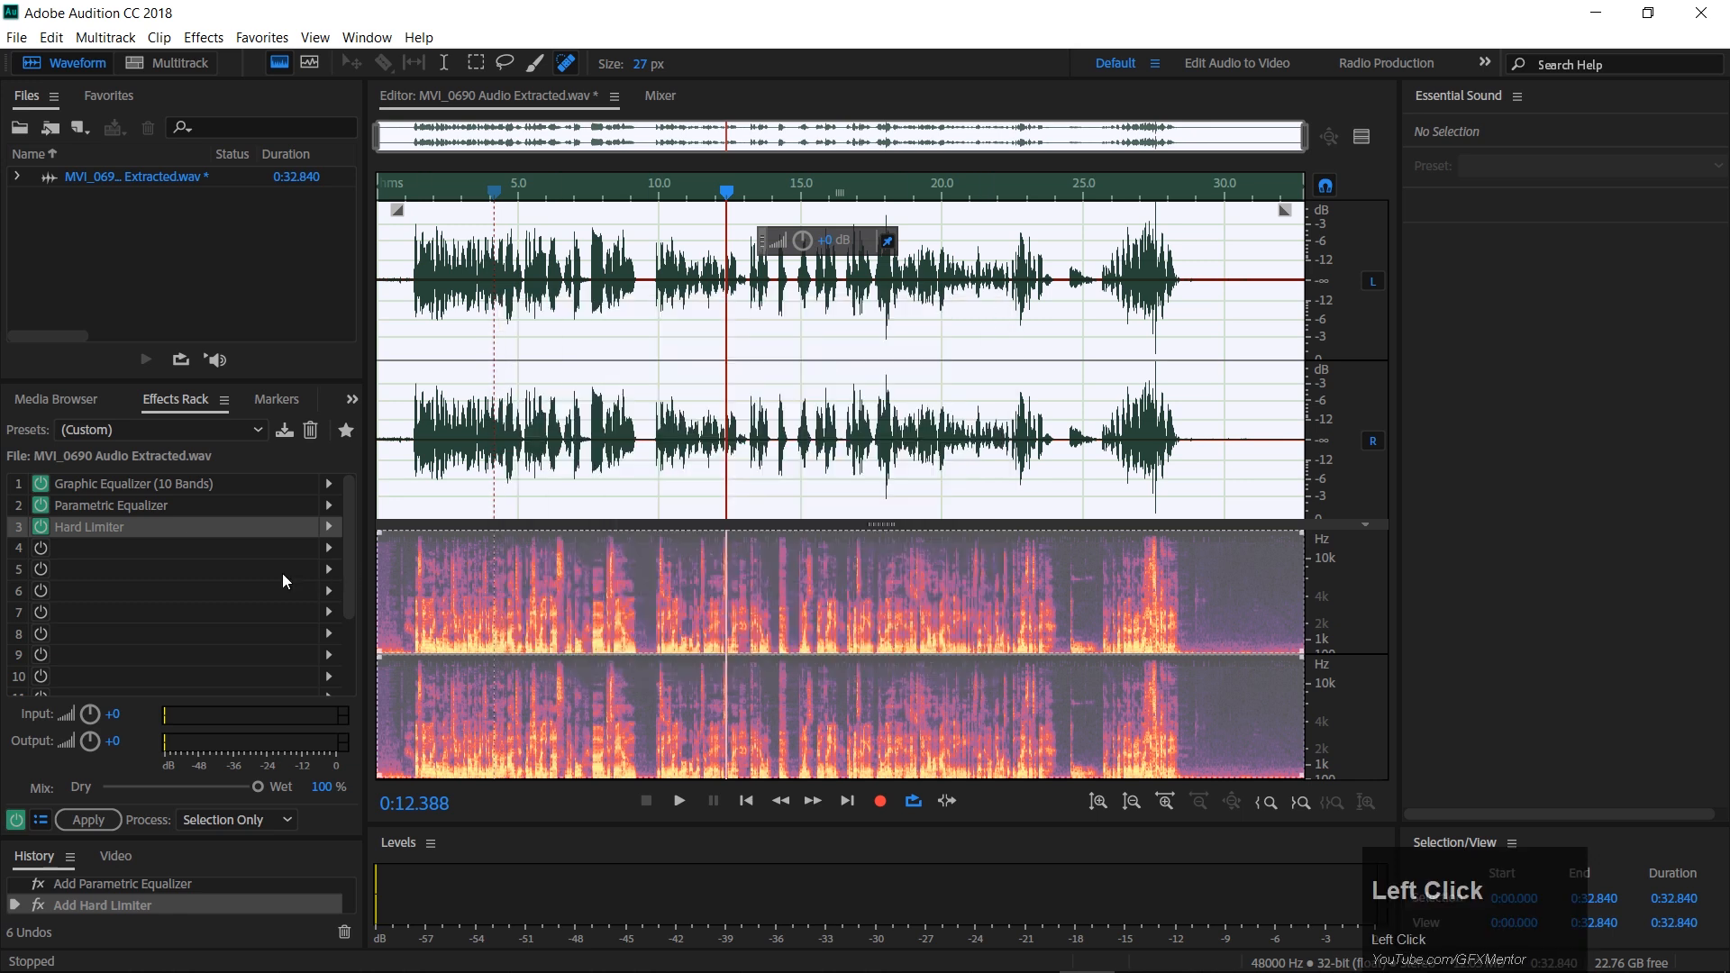
Play the audio from about 5.7 seconds through all three rack effects and check the output levels.
click(538, 192)
key(space)
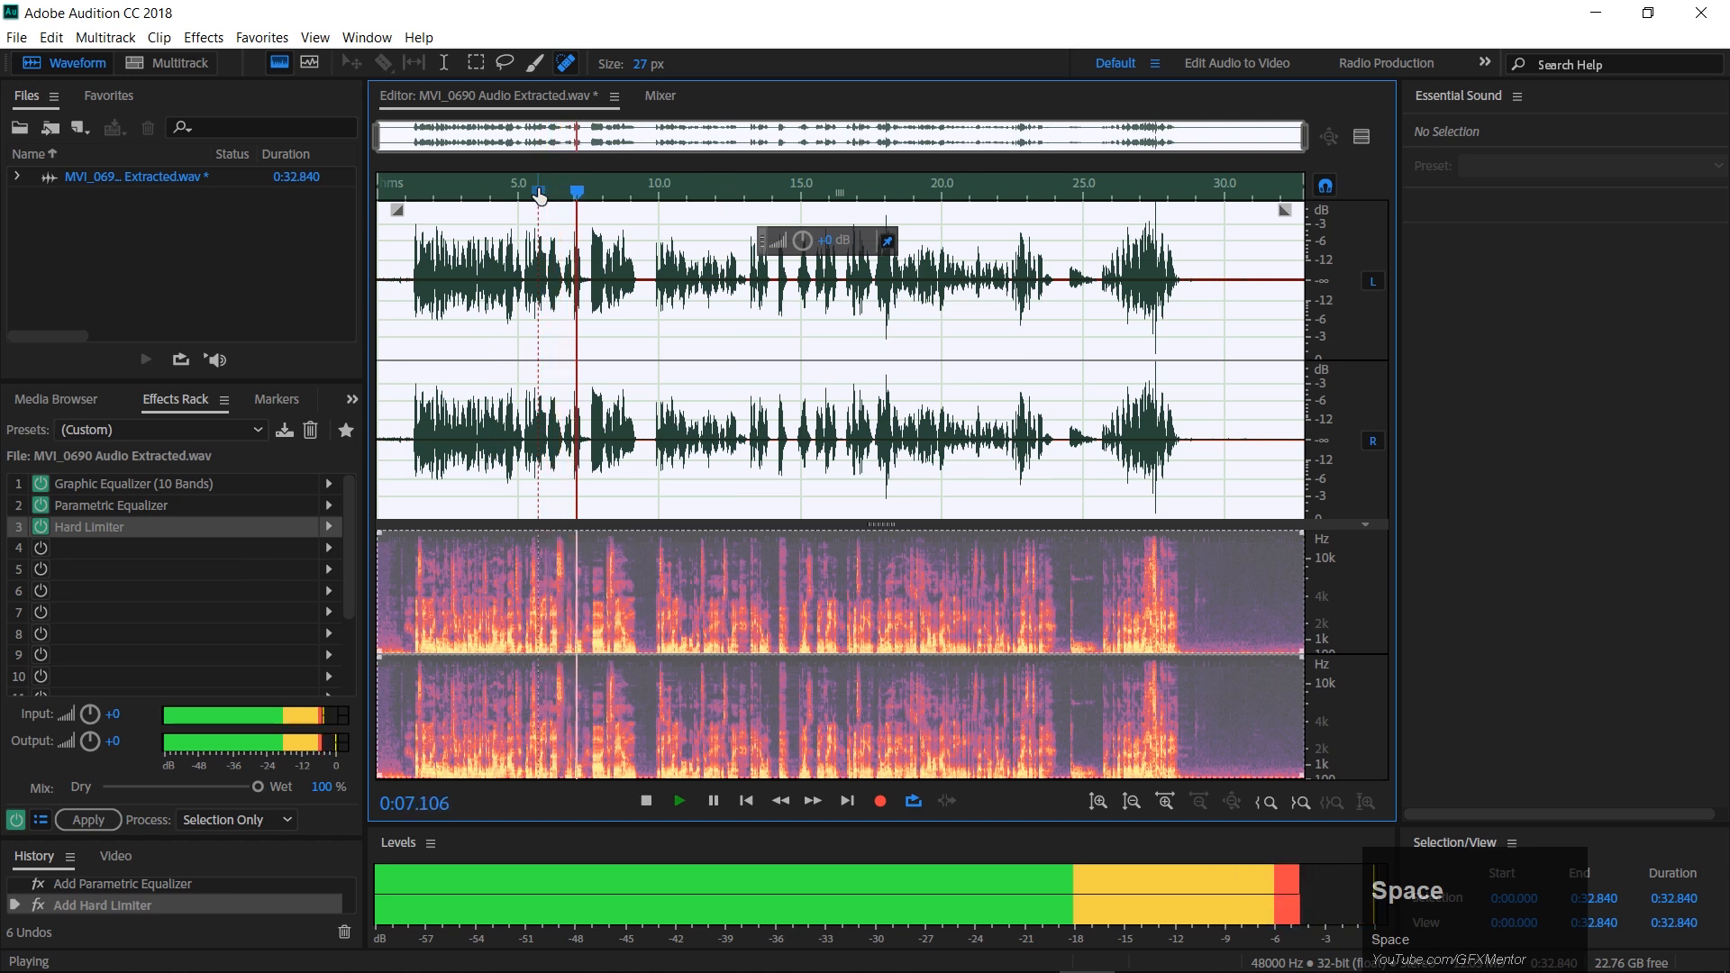
key(space)
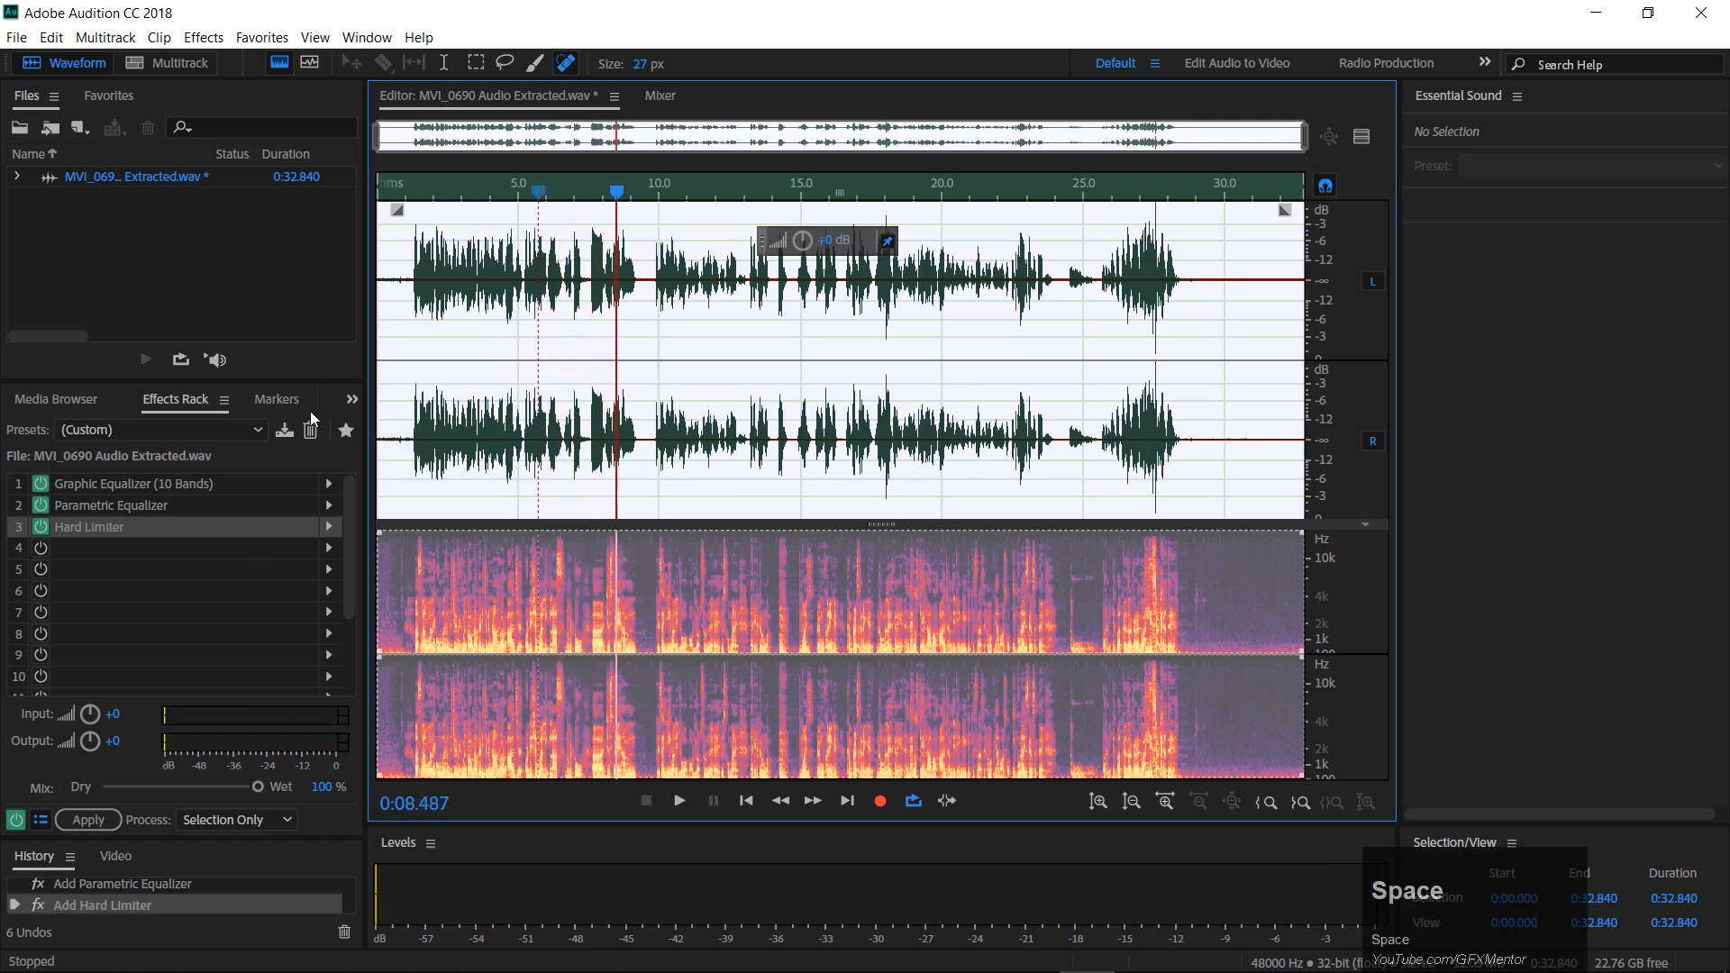
Bypass the Graphic Equalizer in rack slot 1 and play the audio from about 4.5 seconds.
click(41, 485)
key(space)
click(504, 191)
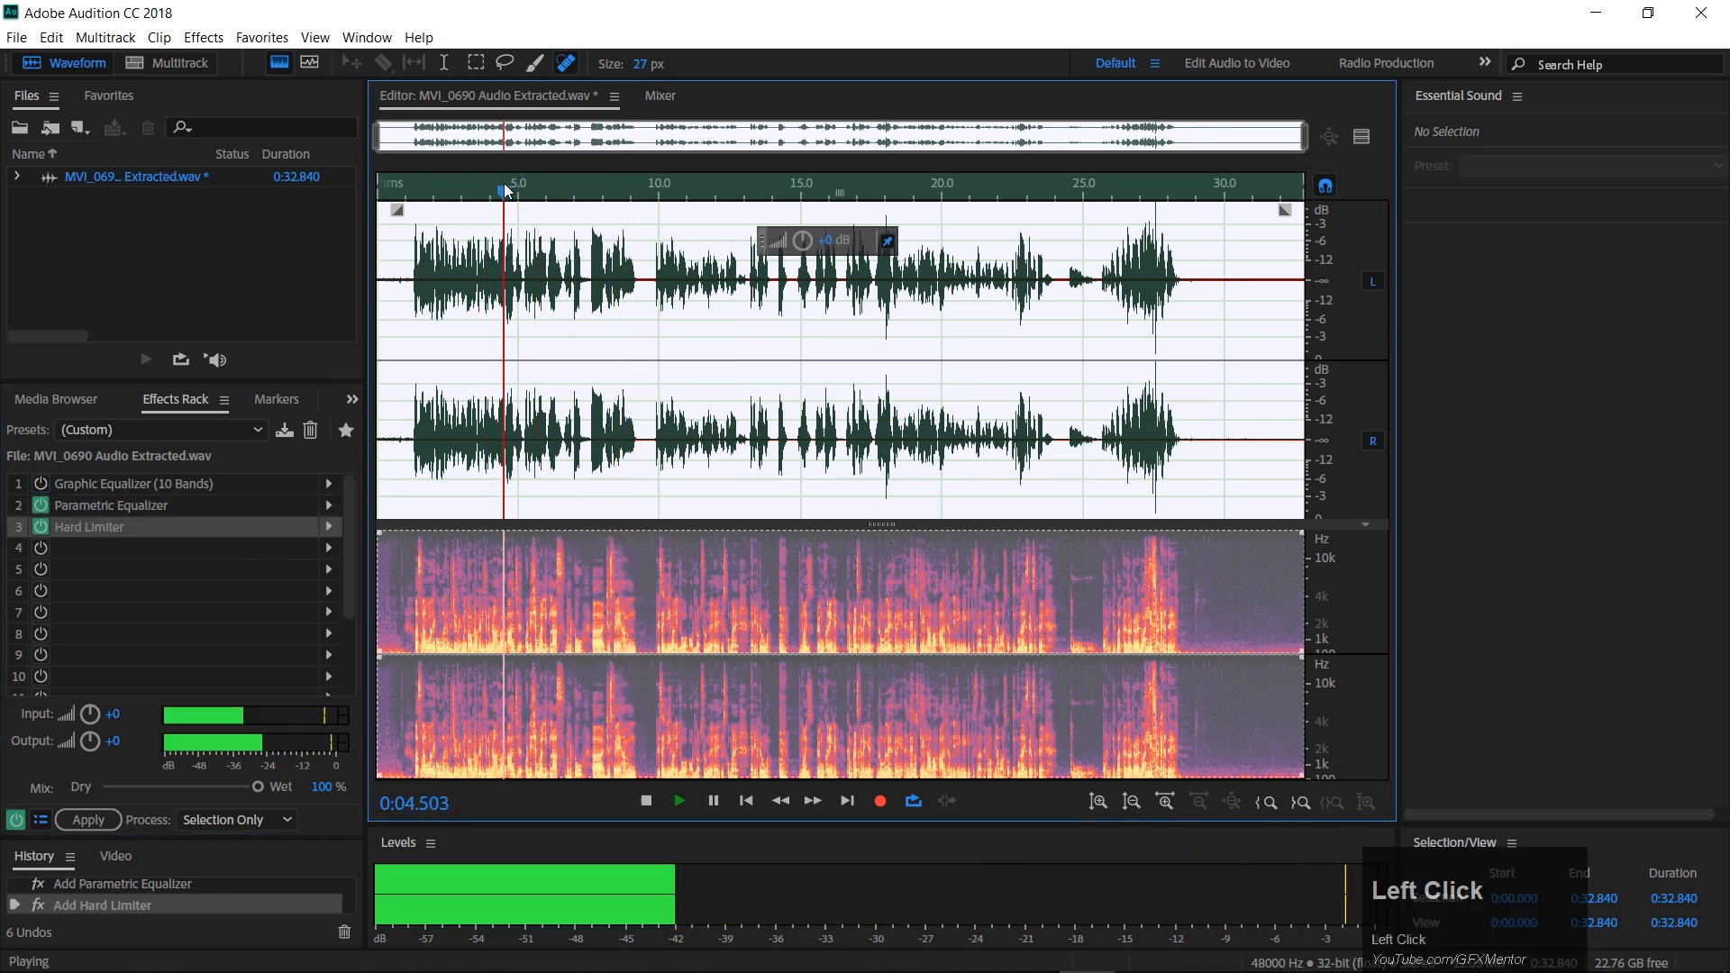
key(space)
key(space)
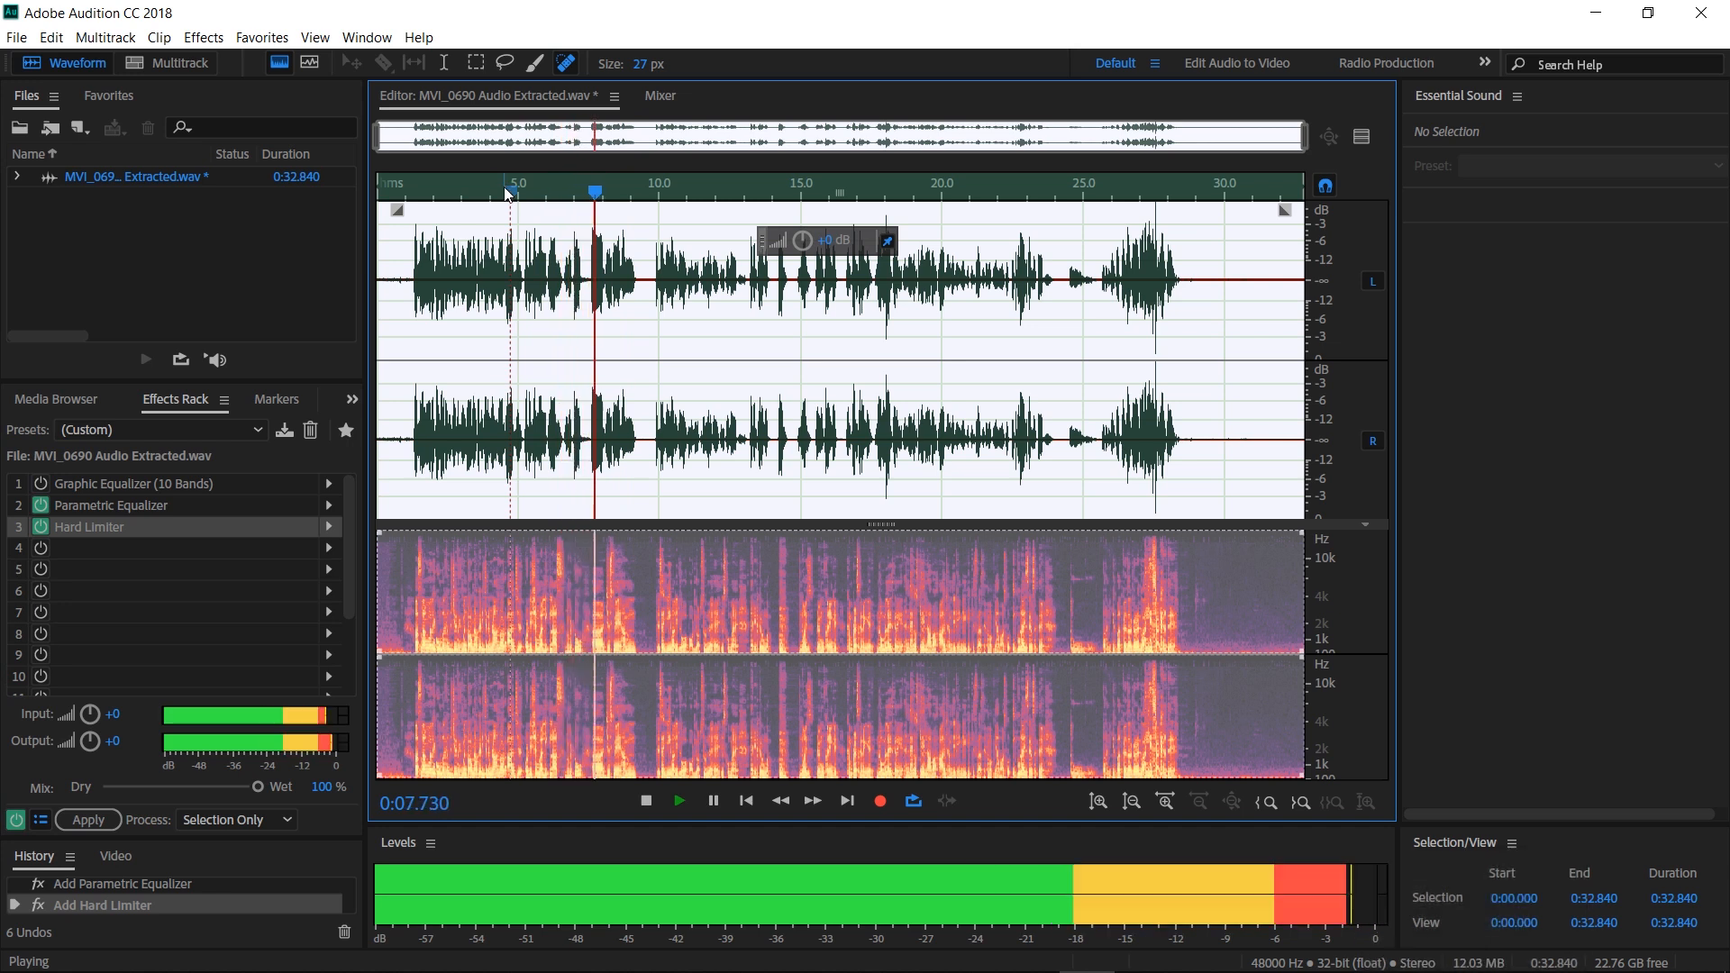
key(space)
Try a low-shelf gain of 13.1 dB in the Parametric Equalizer during playback, and return it to 7.1 dB.
click(137, 505)
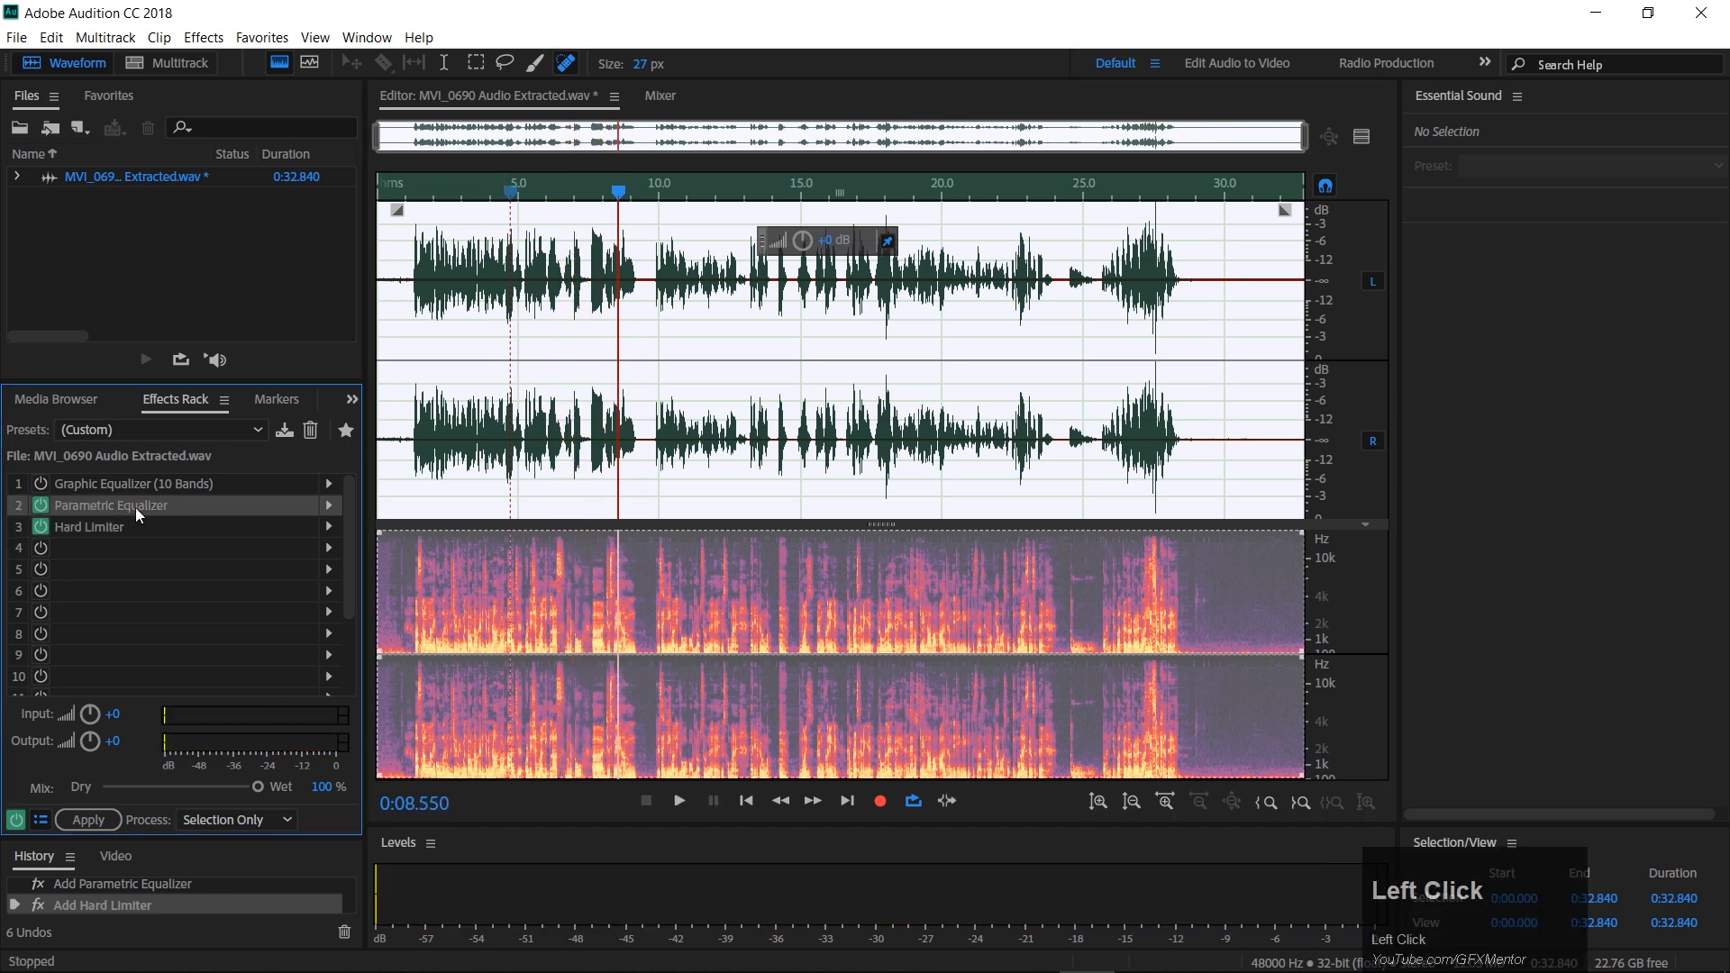
double_click(182, 506)
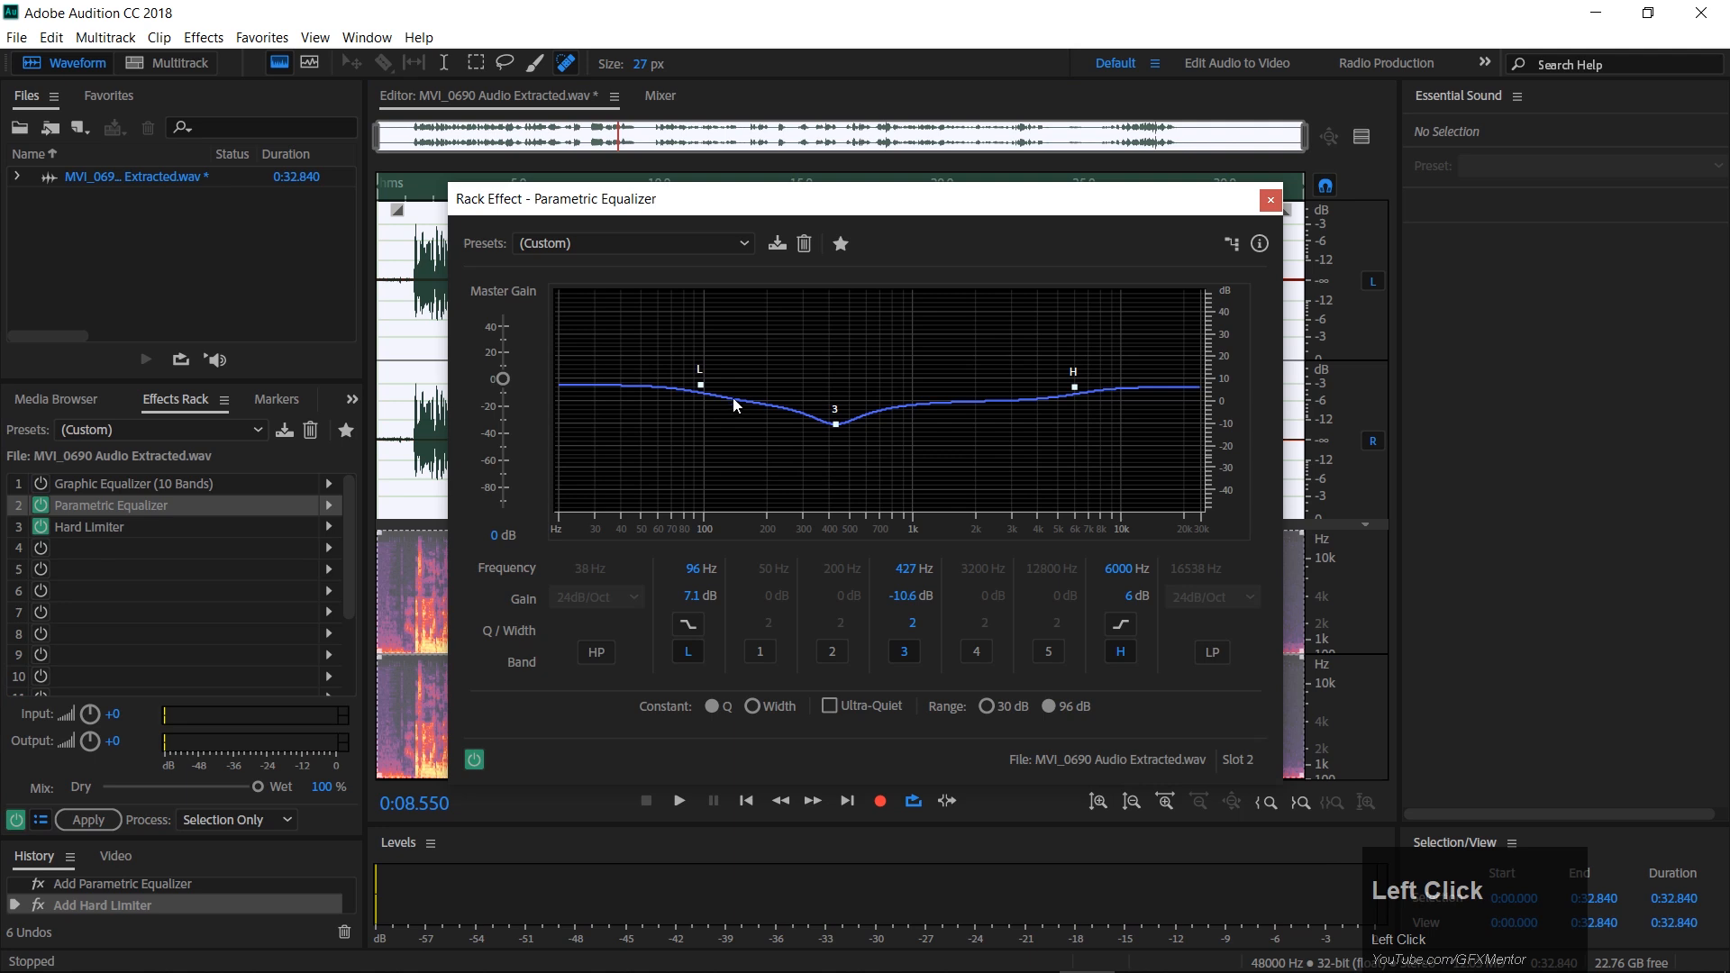
drag(701, 385, 703, 373)
key(space)
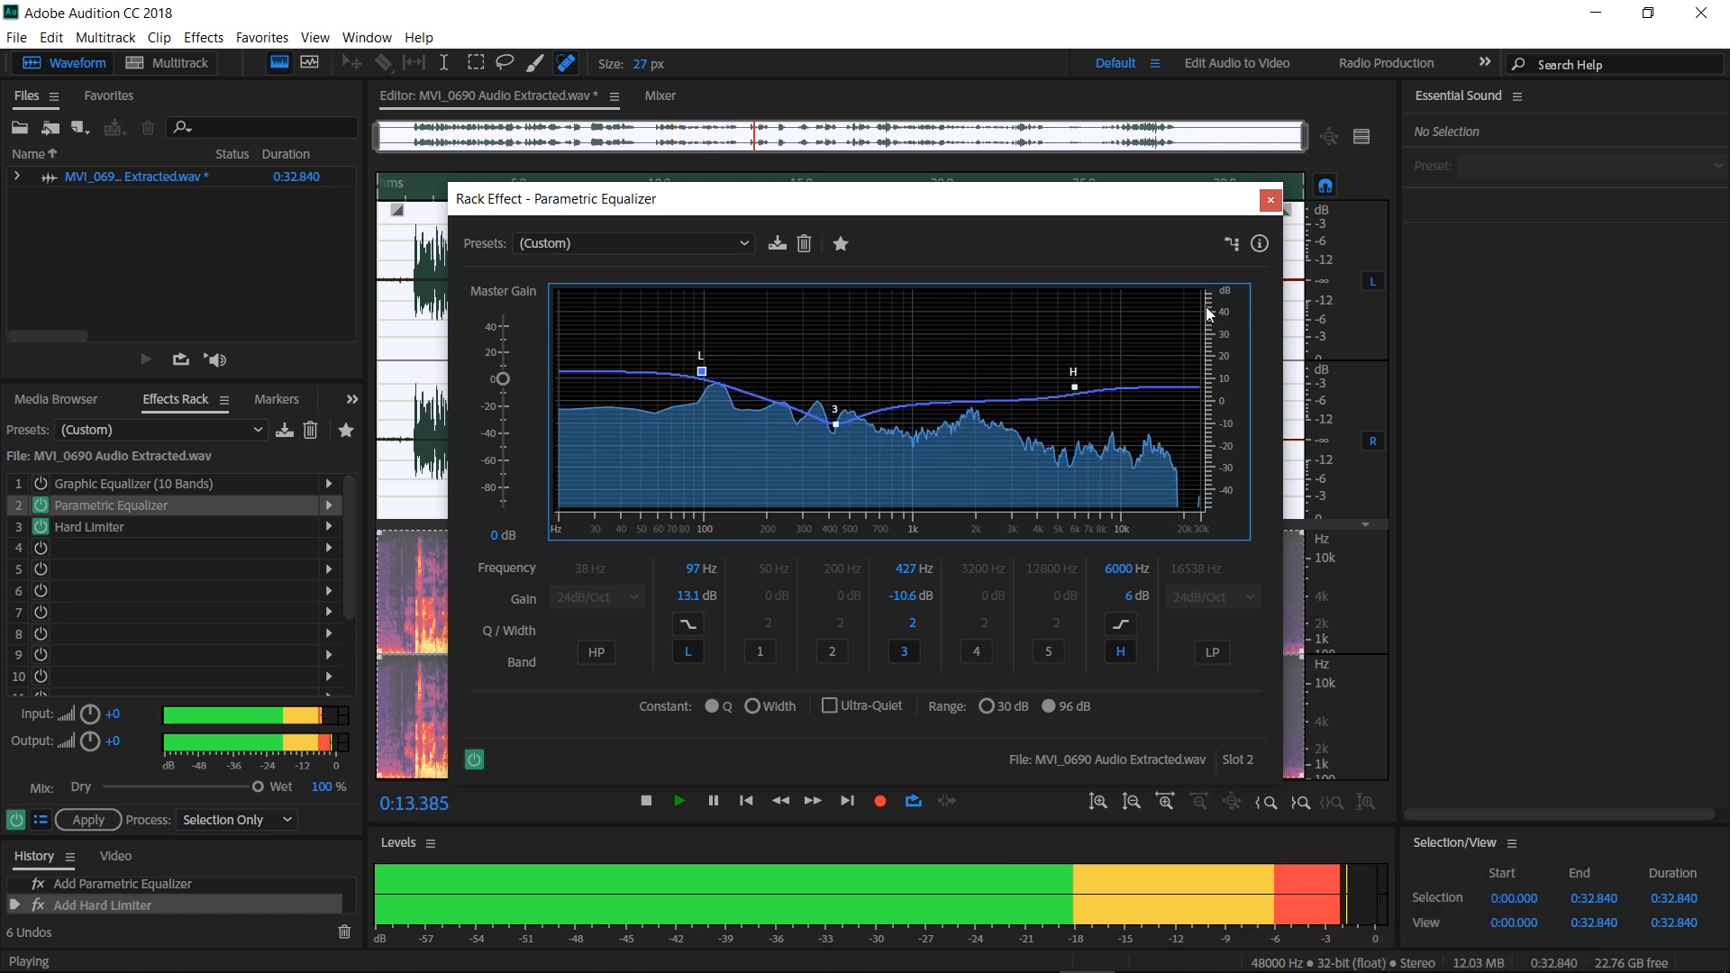
key(space)
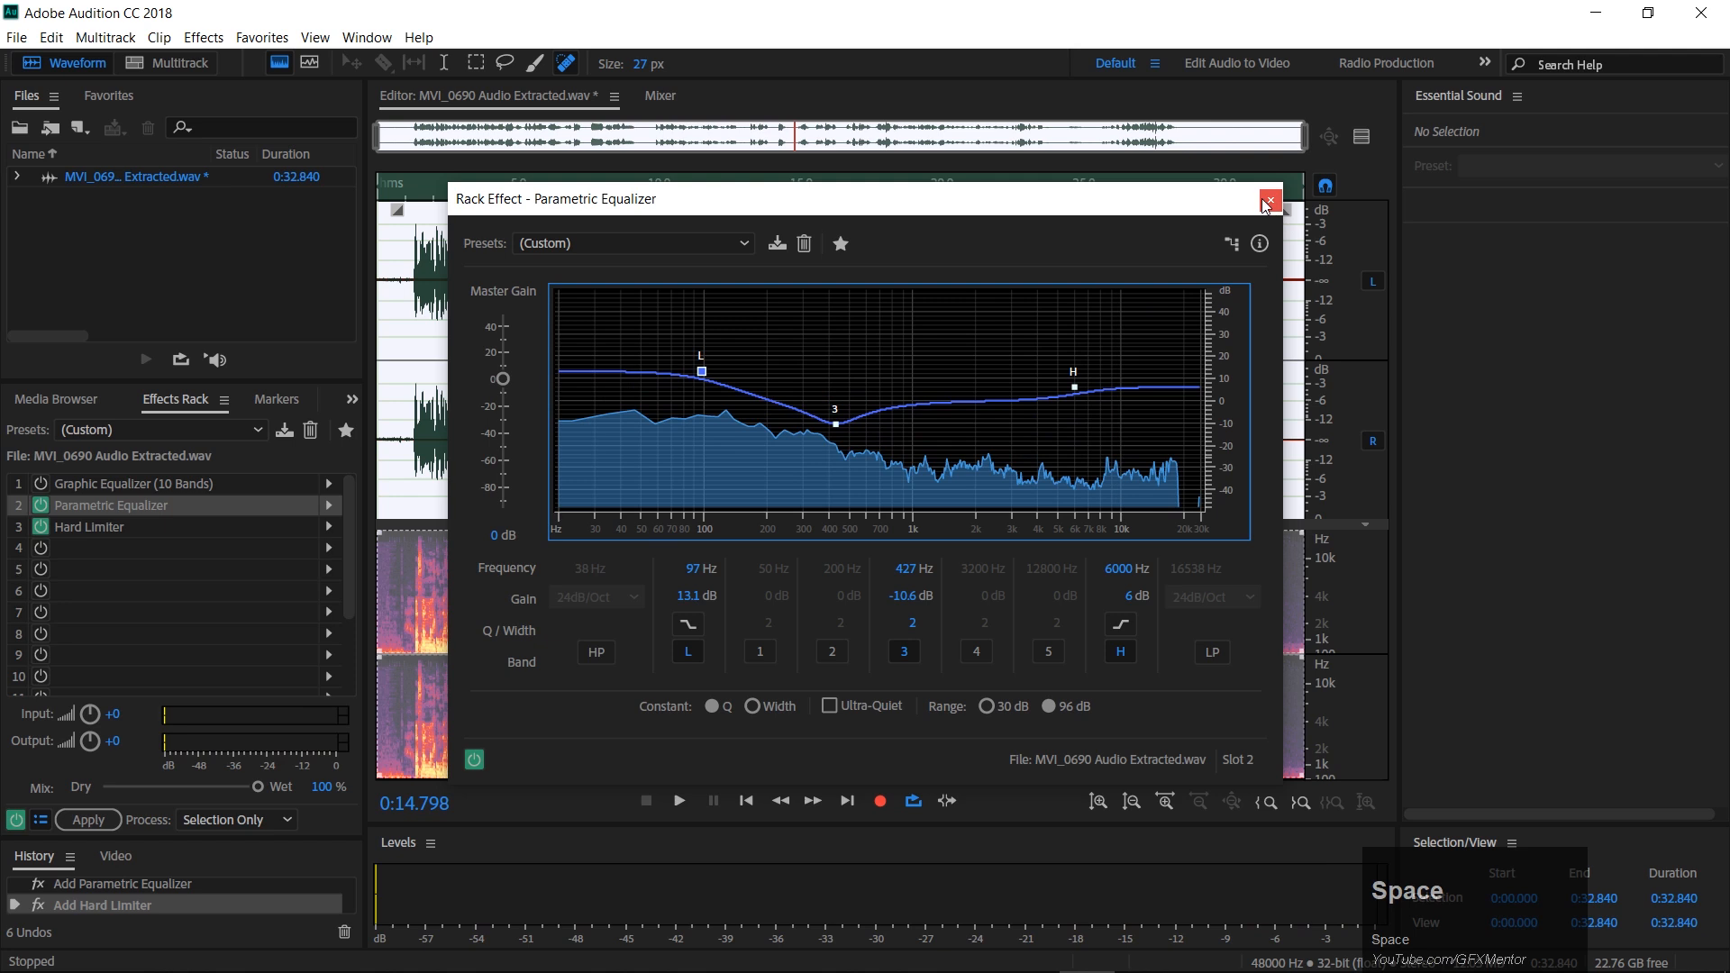
mouse_move(702, 371)
mouse_down()
mouse_move(789, 389)
mouse_move(702, 386)
mouse_up()
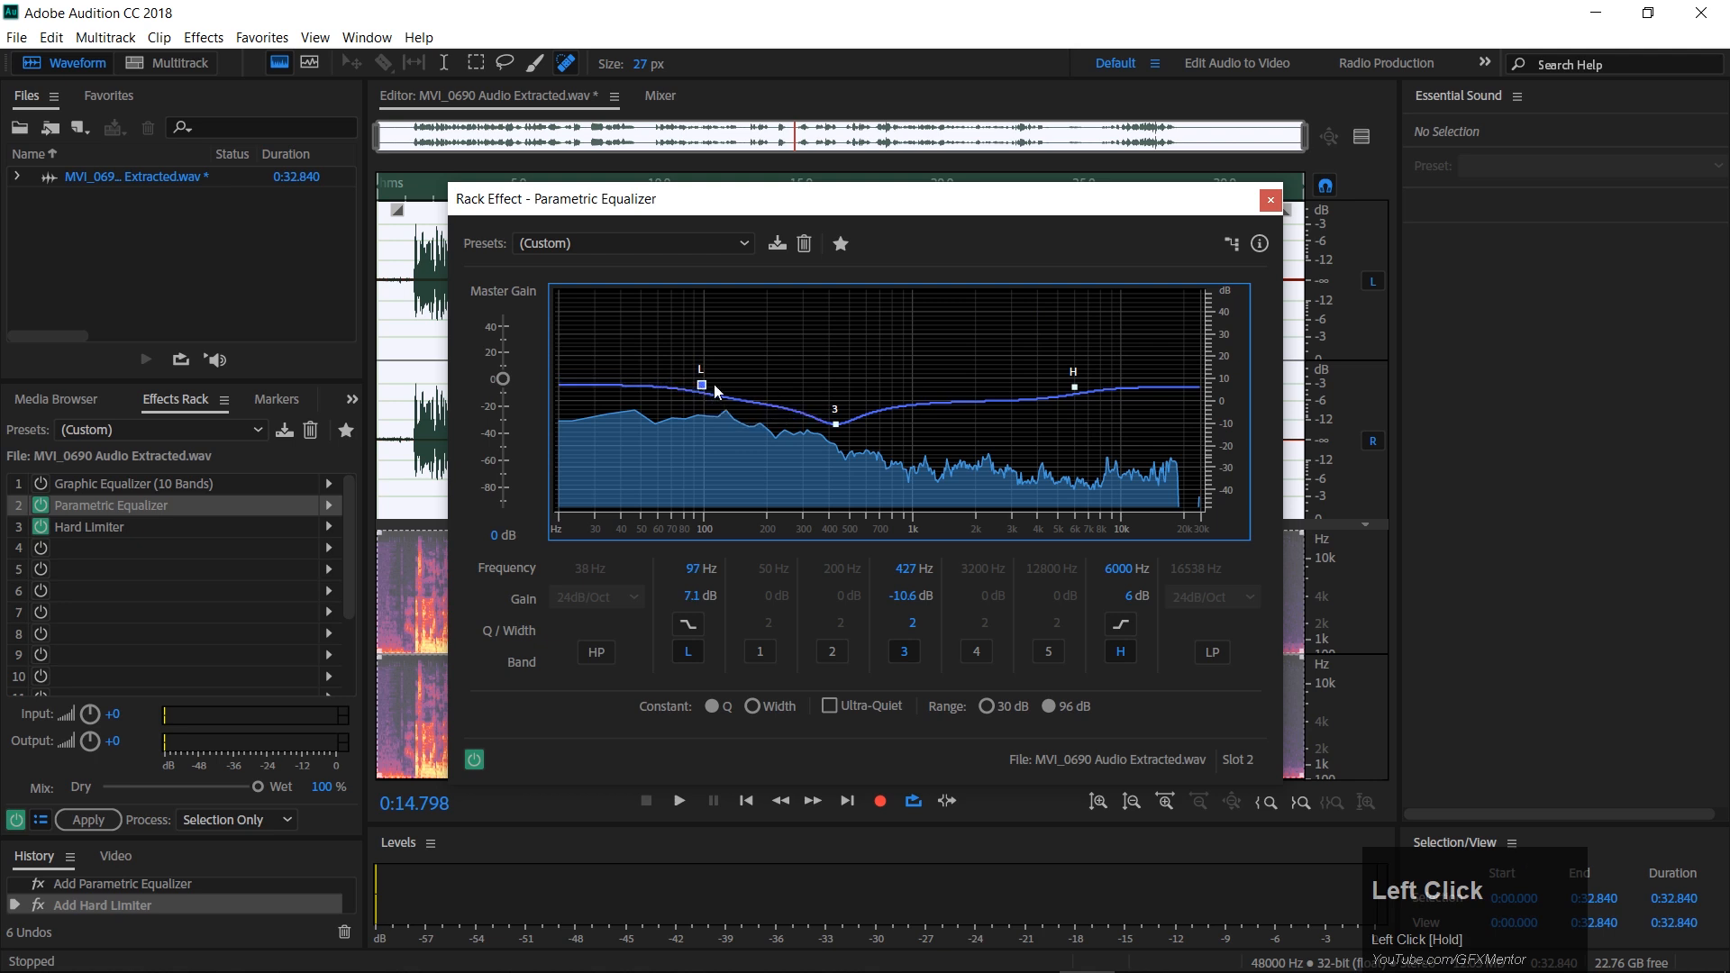
click(1271, 199)
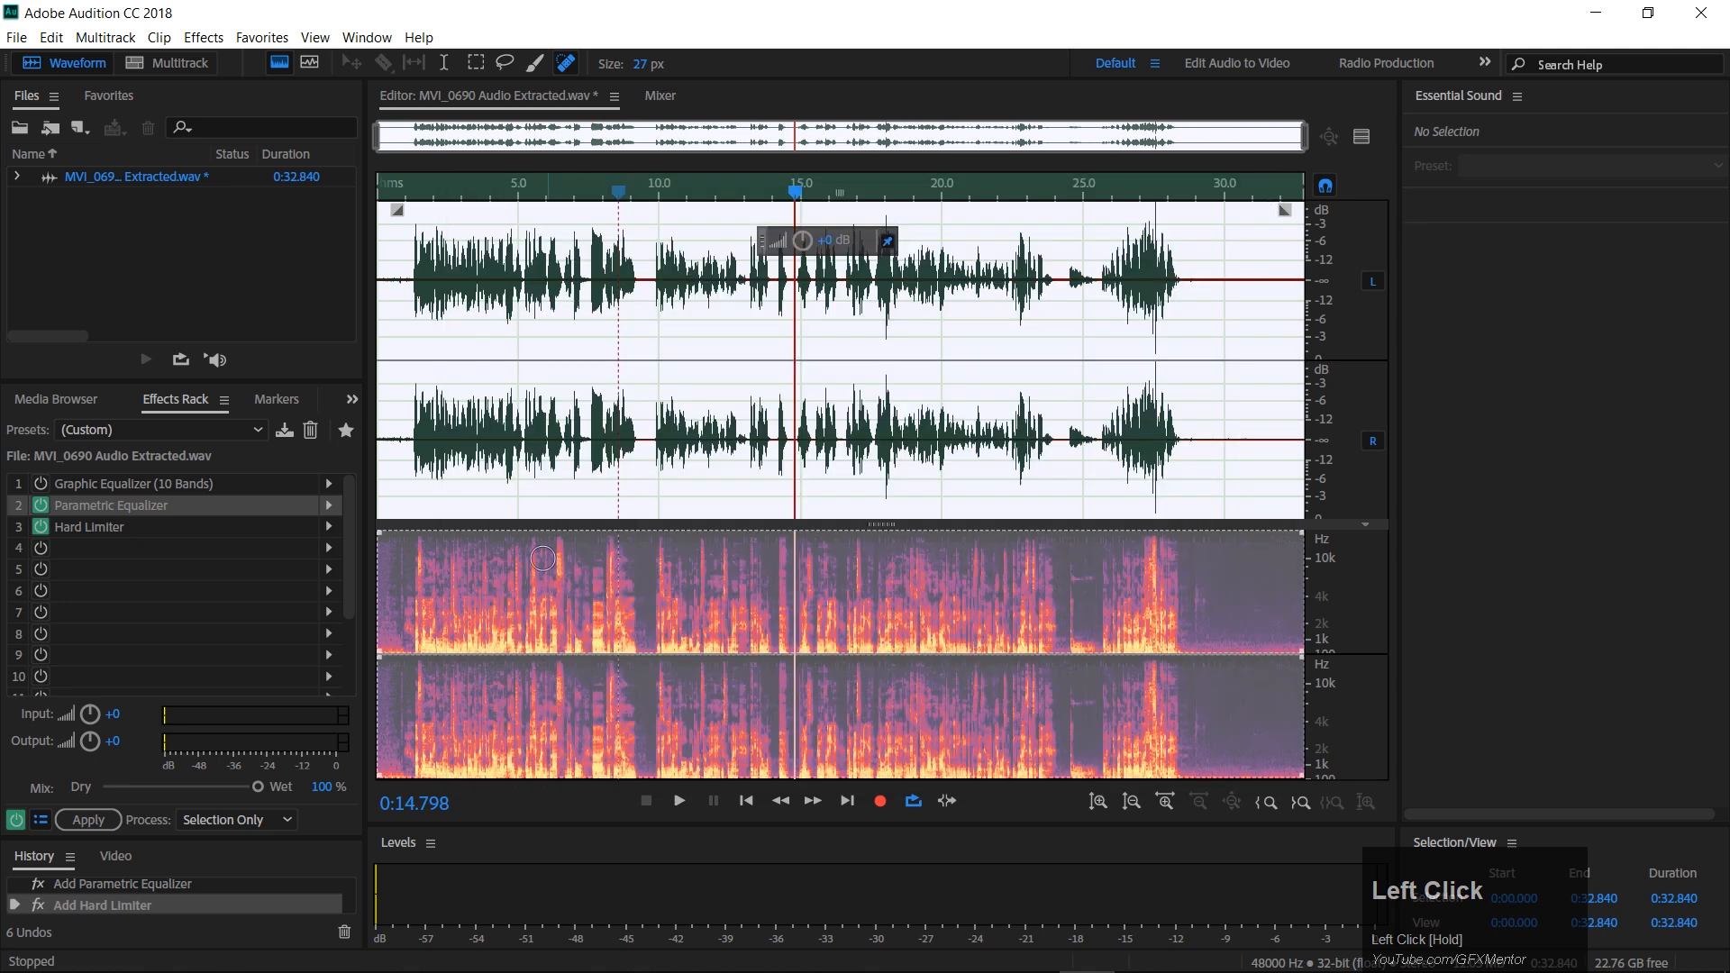
Re-enable the Graphic Equalizer in rack slot 1 and compare short playbacks from about 3.5 seconds before and after.
click(476, 189)
key(space)
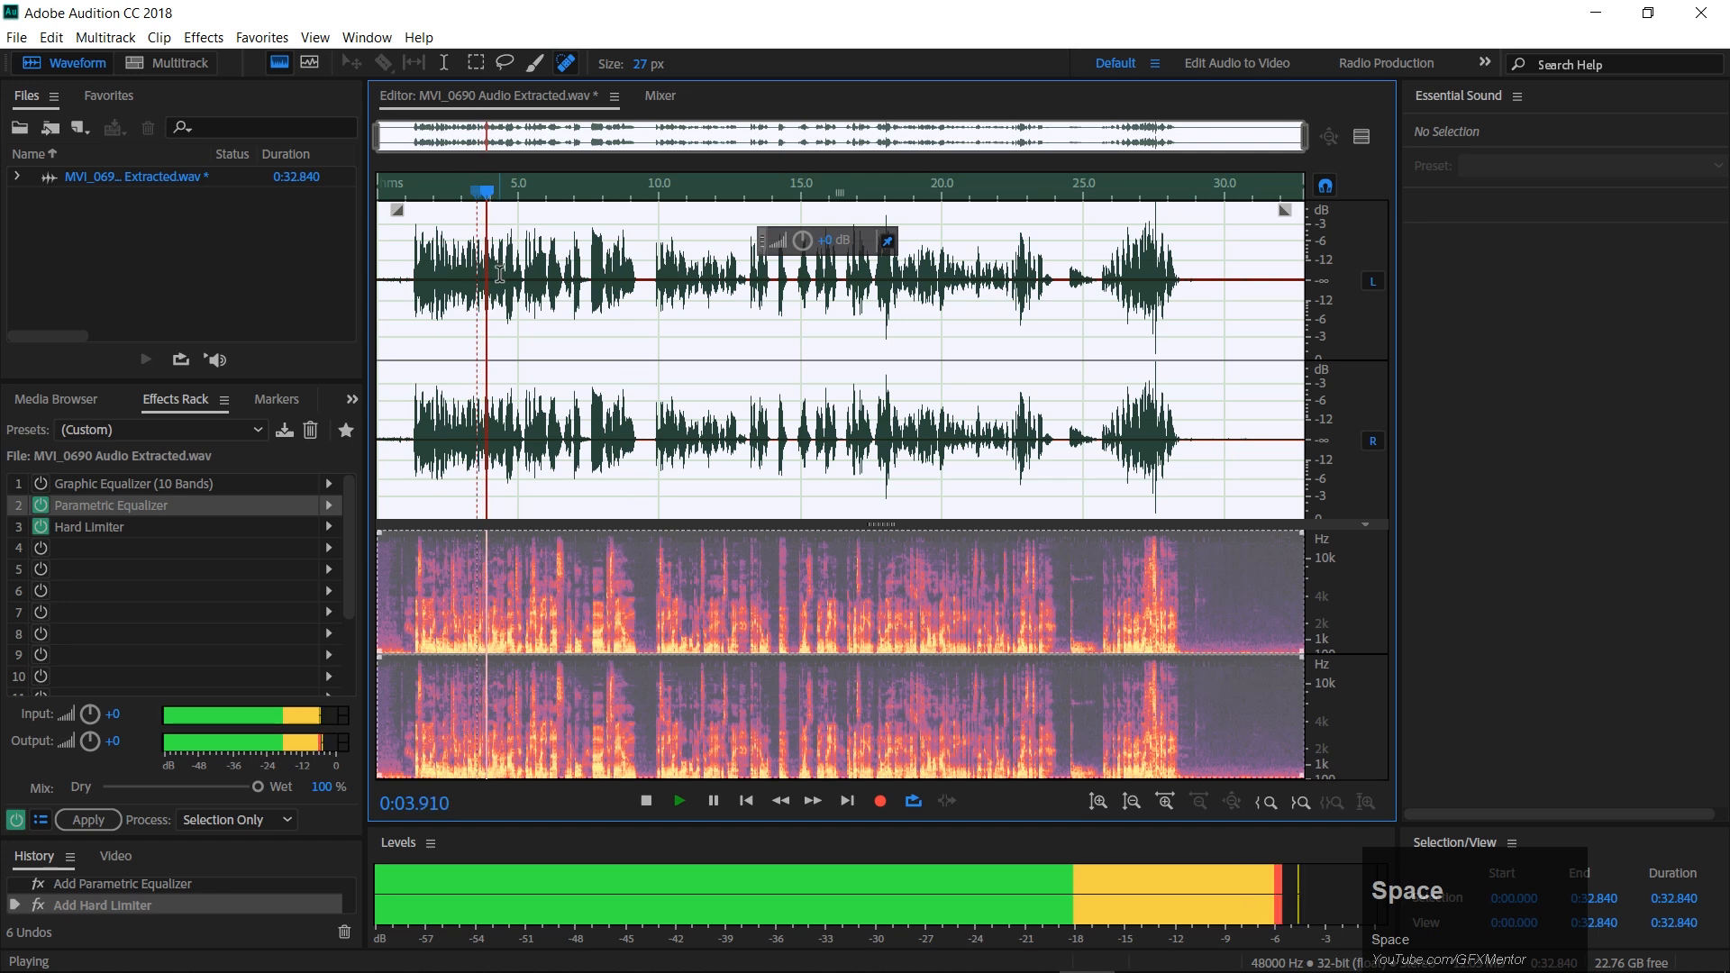
key(space)
click(40, 484)
key(space)
key(space)
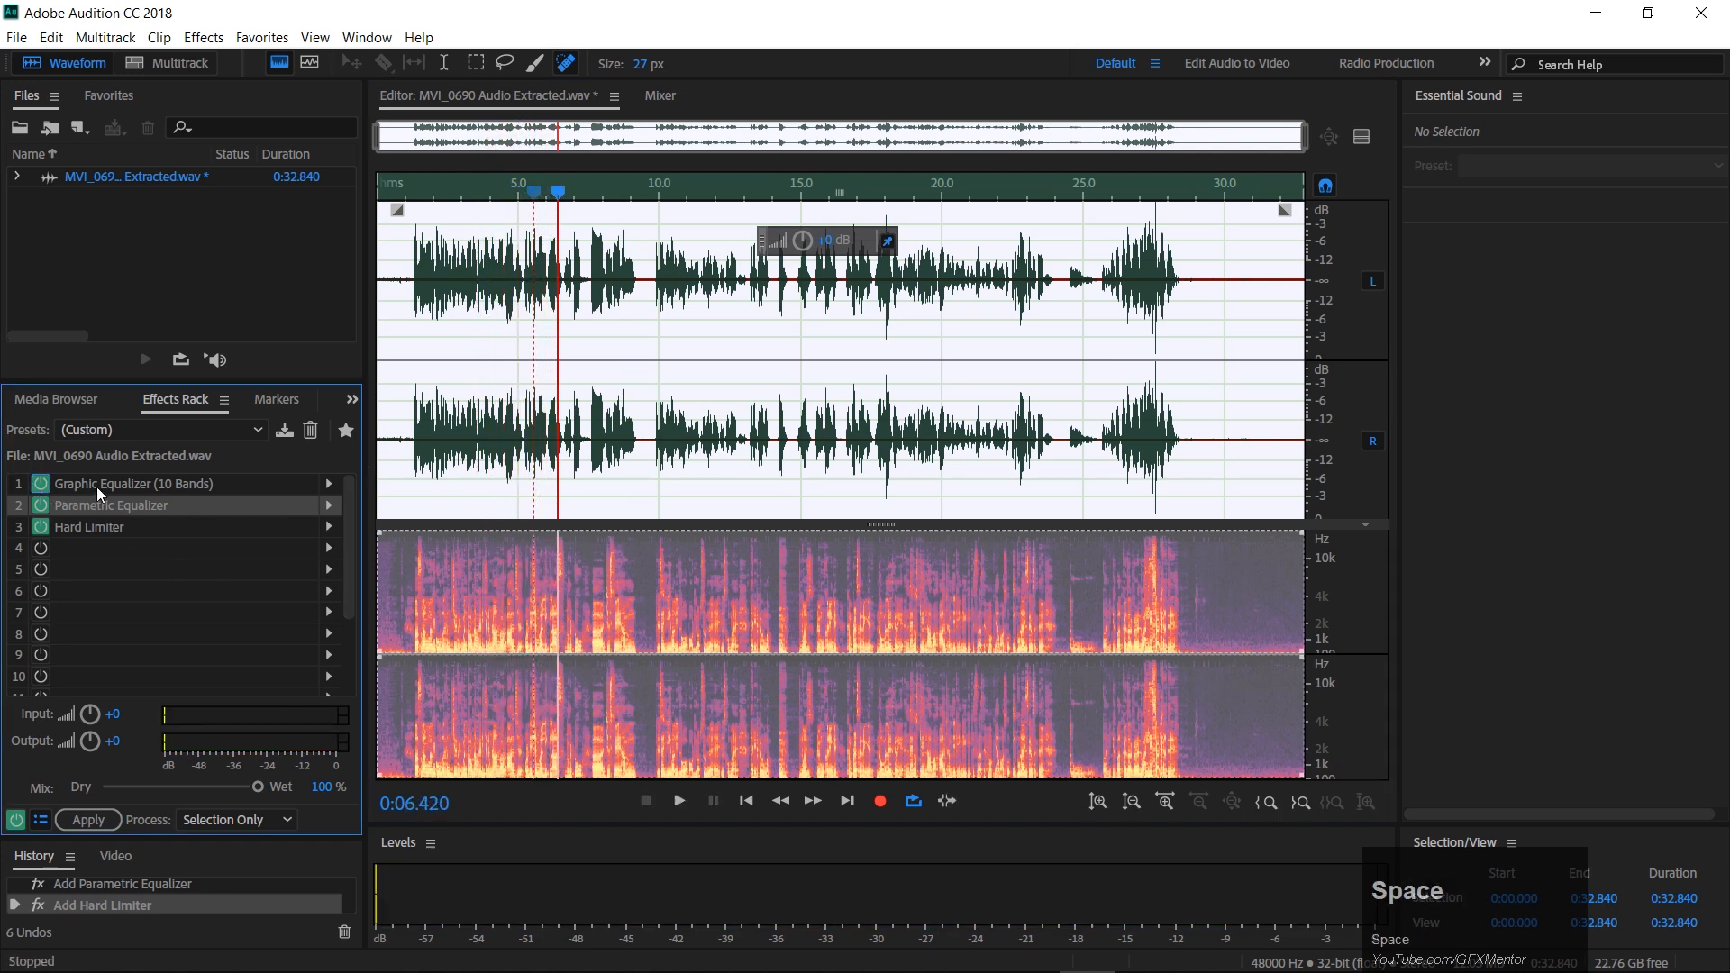
Open the Graphic Equalizer in rack slot 1 to review its 4k to 16k Hz band levels, and close it.
click(69, 486)
double_click(105, 483)
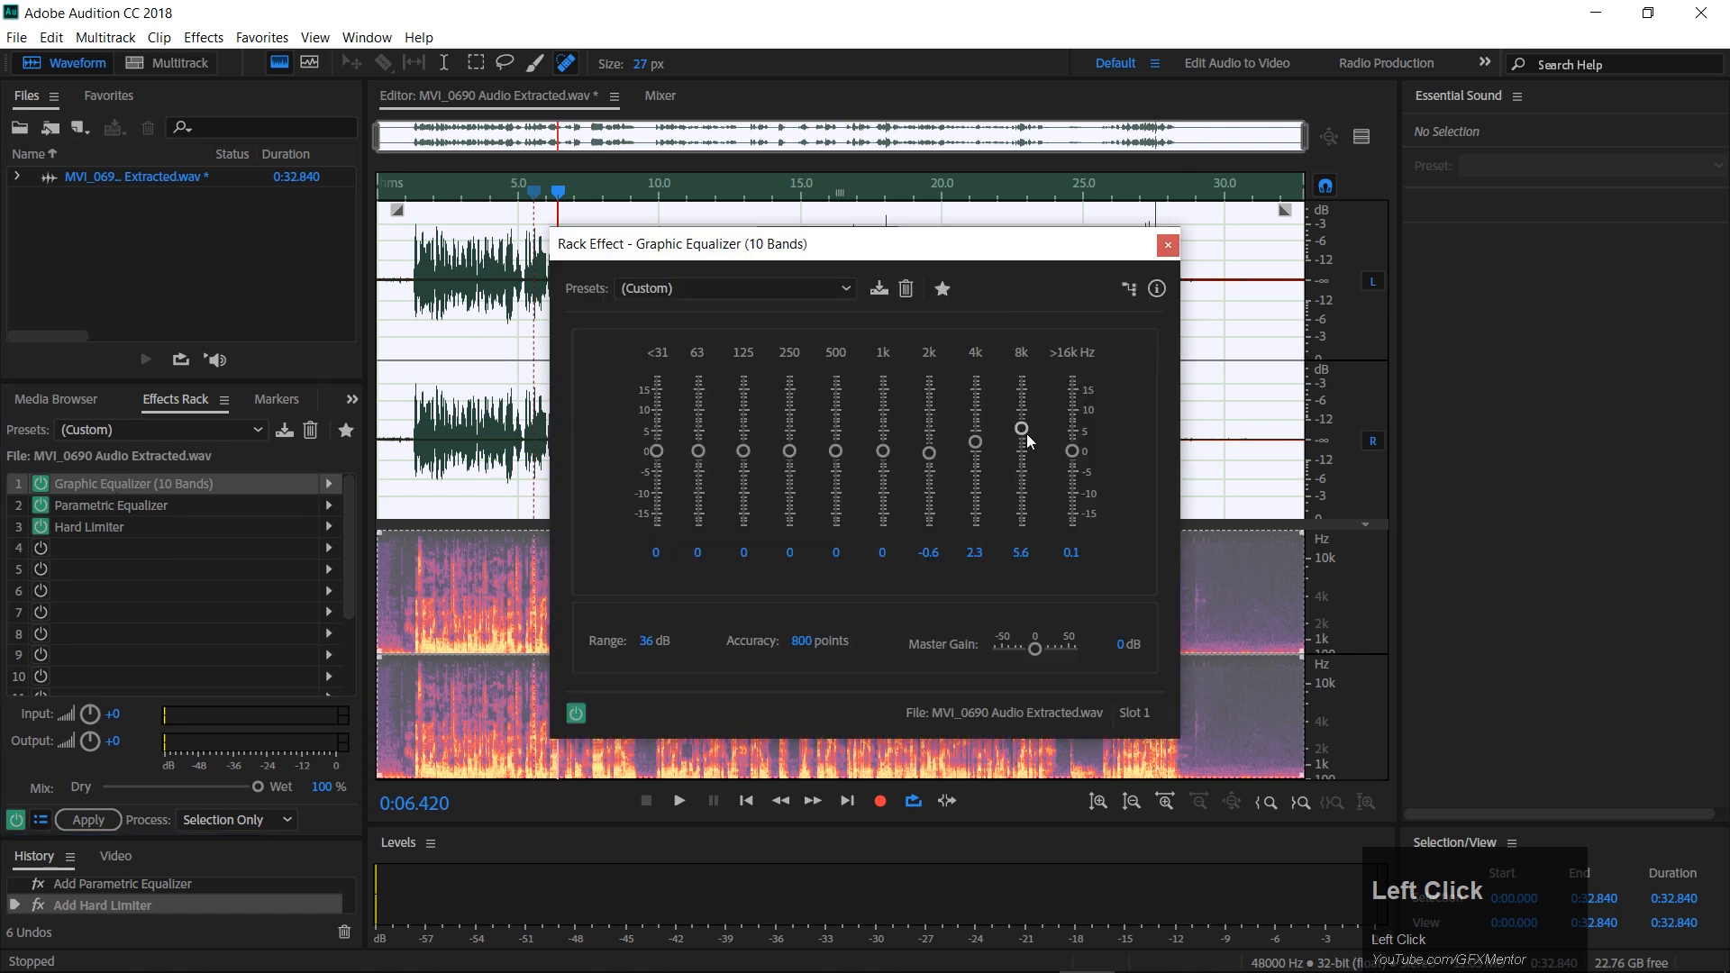
drag(976, 442, 1074, 446)
click(1167, 245)
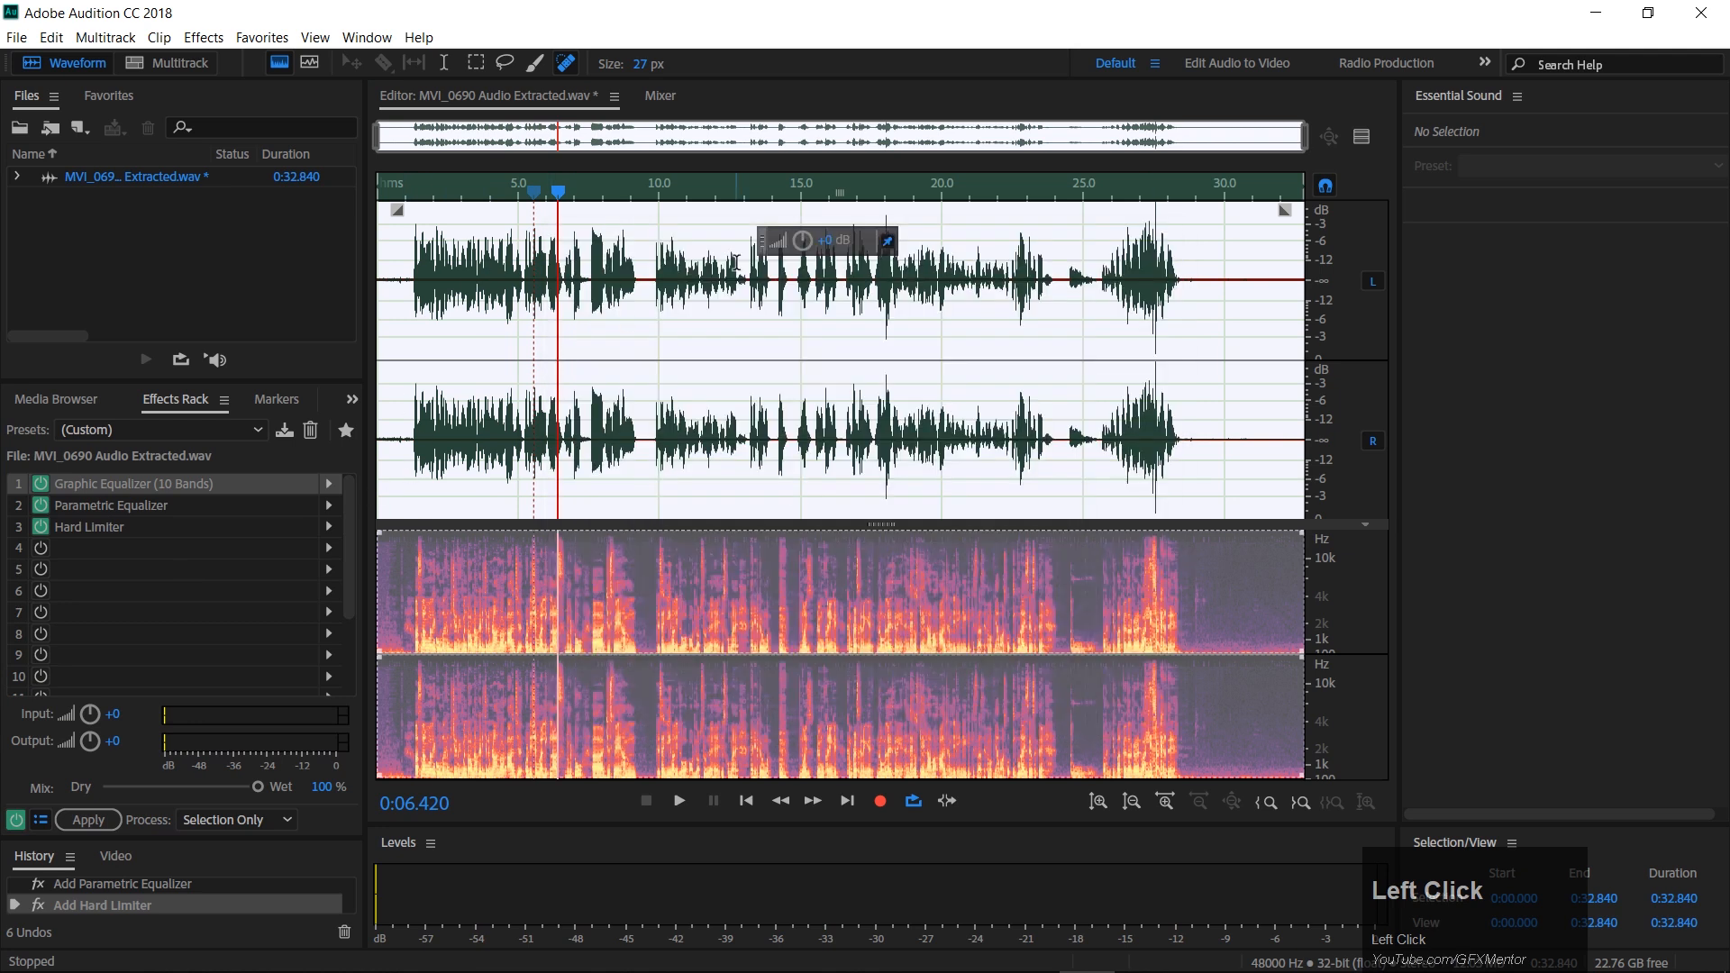
Play the audio from about 10.8 seconds through the three active rack effects.
click(684, 189)
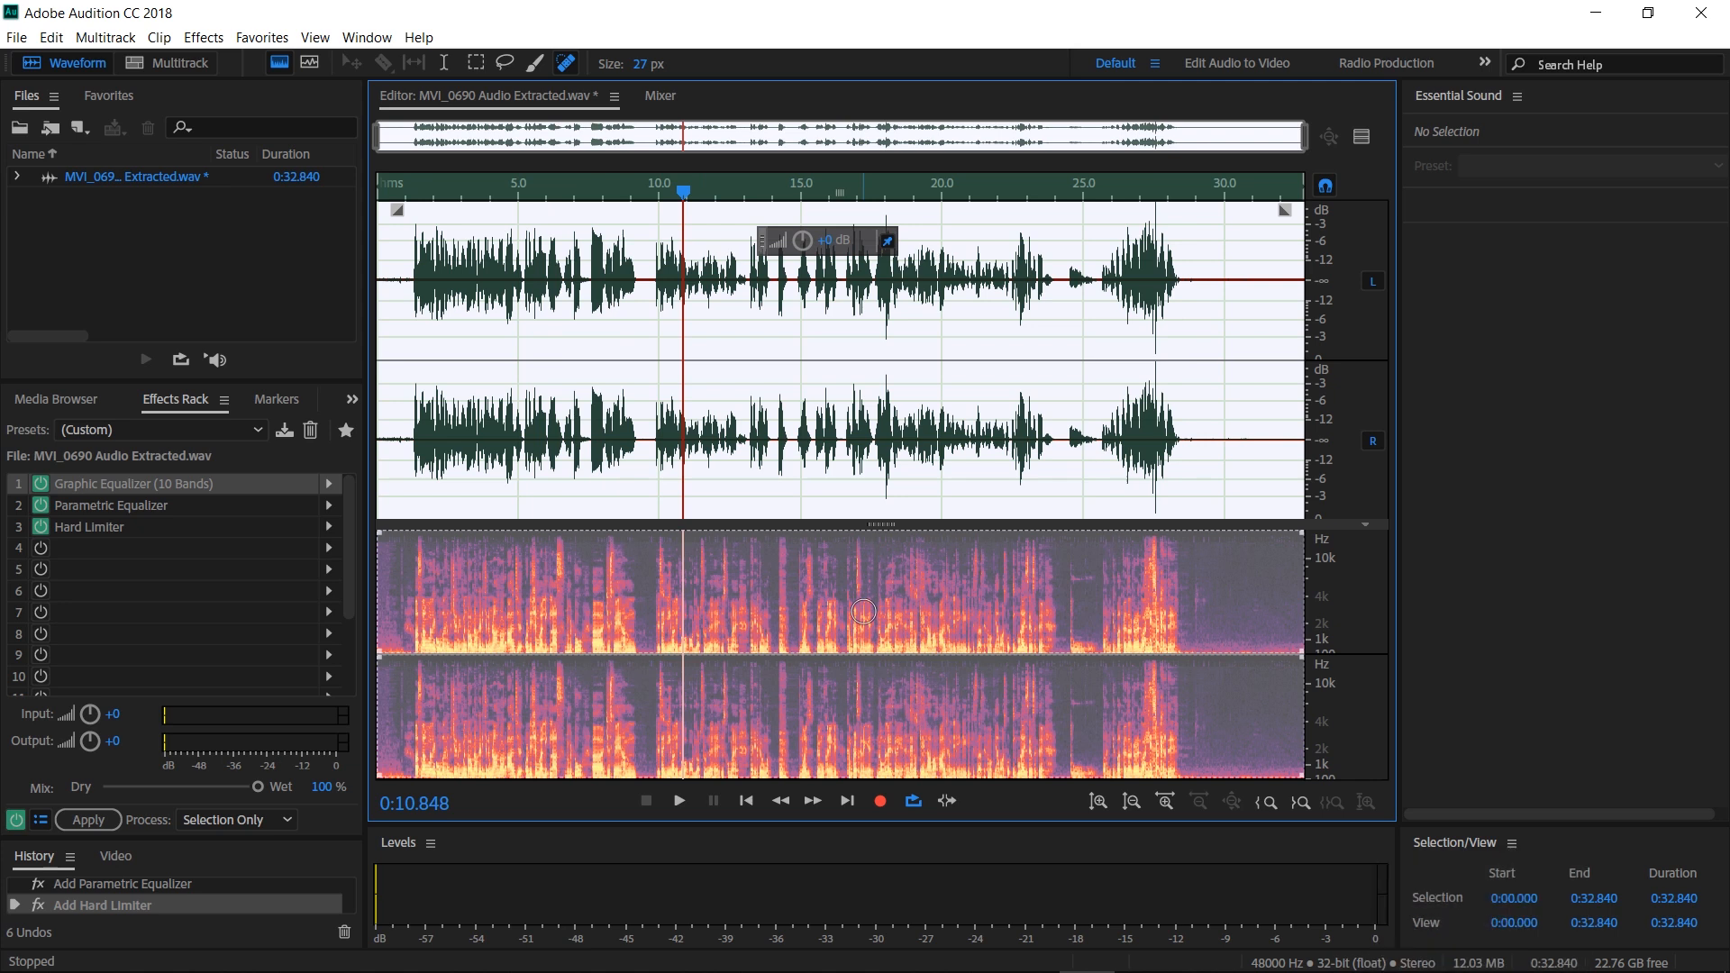
key(space)
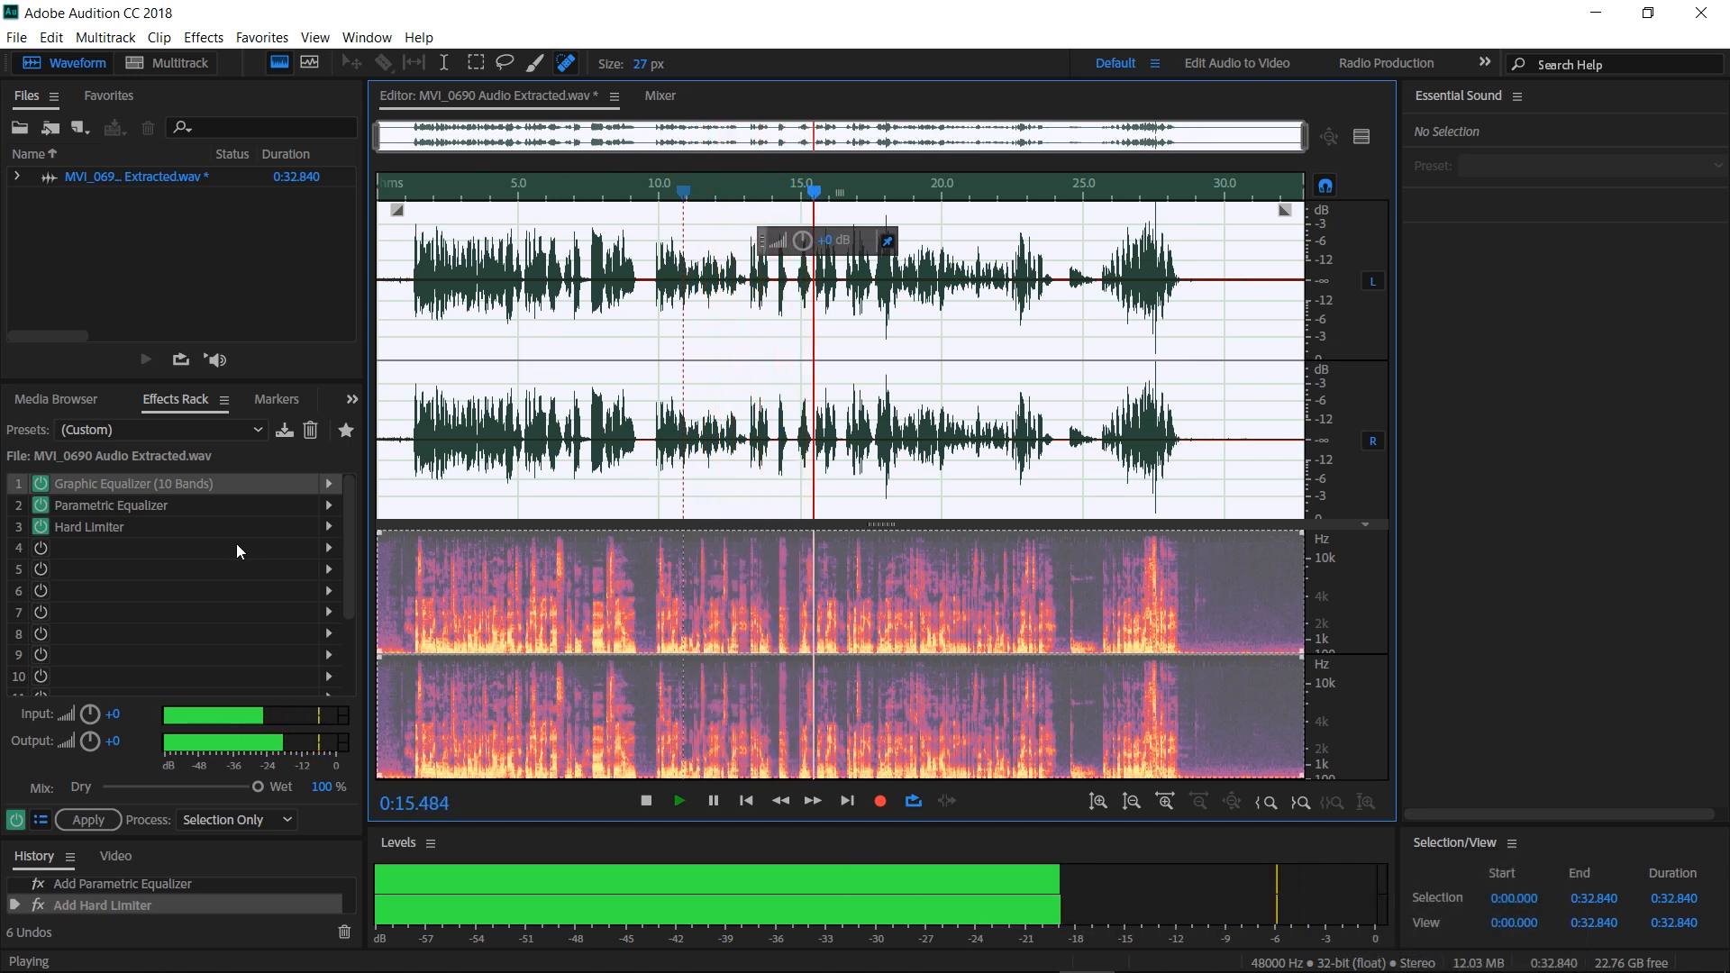
key(space)
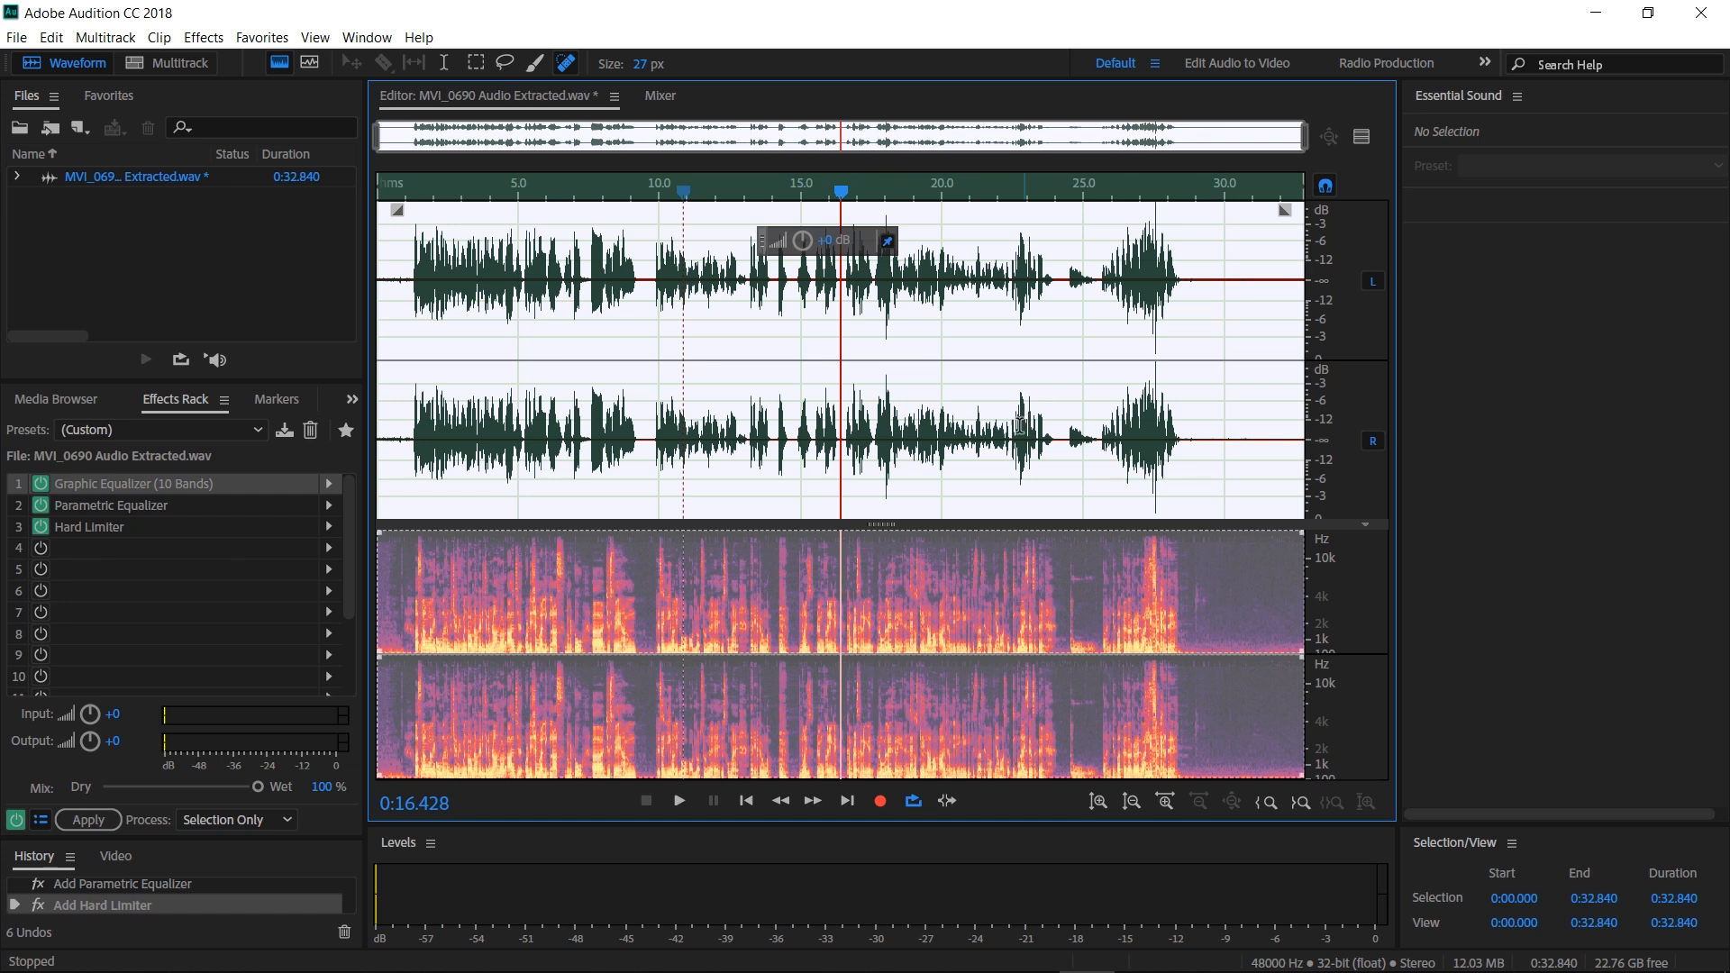
click(94, 824)
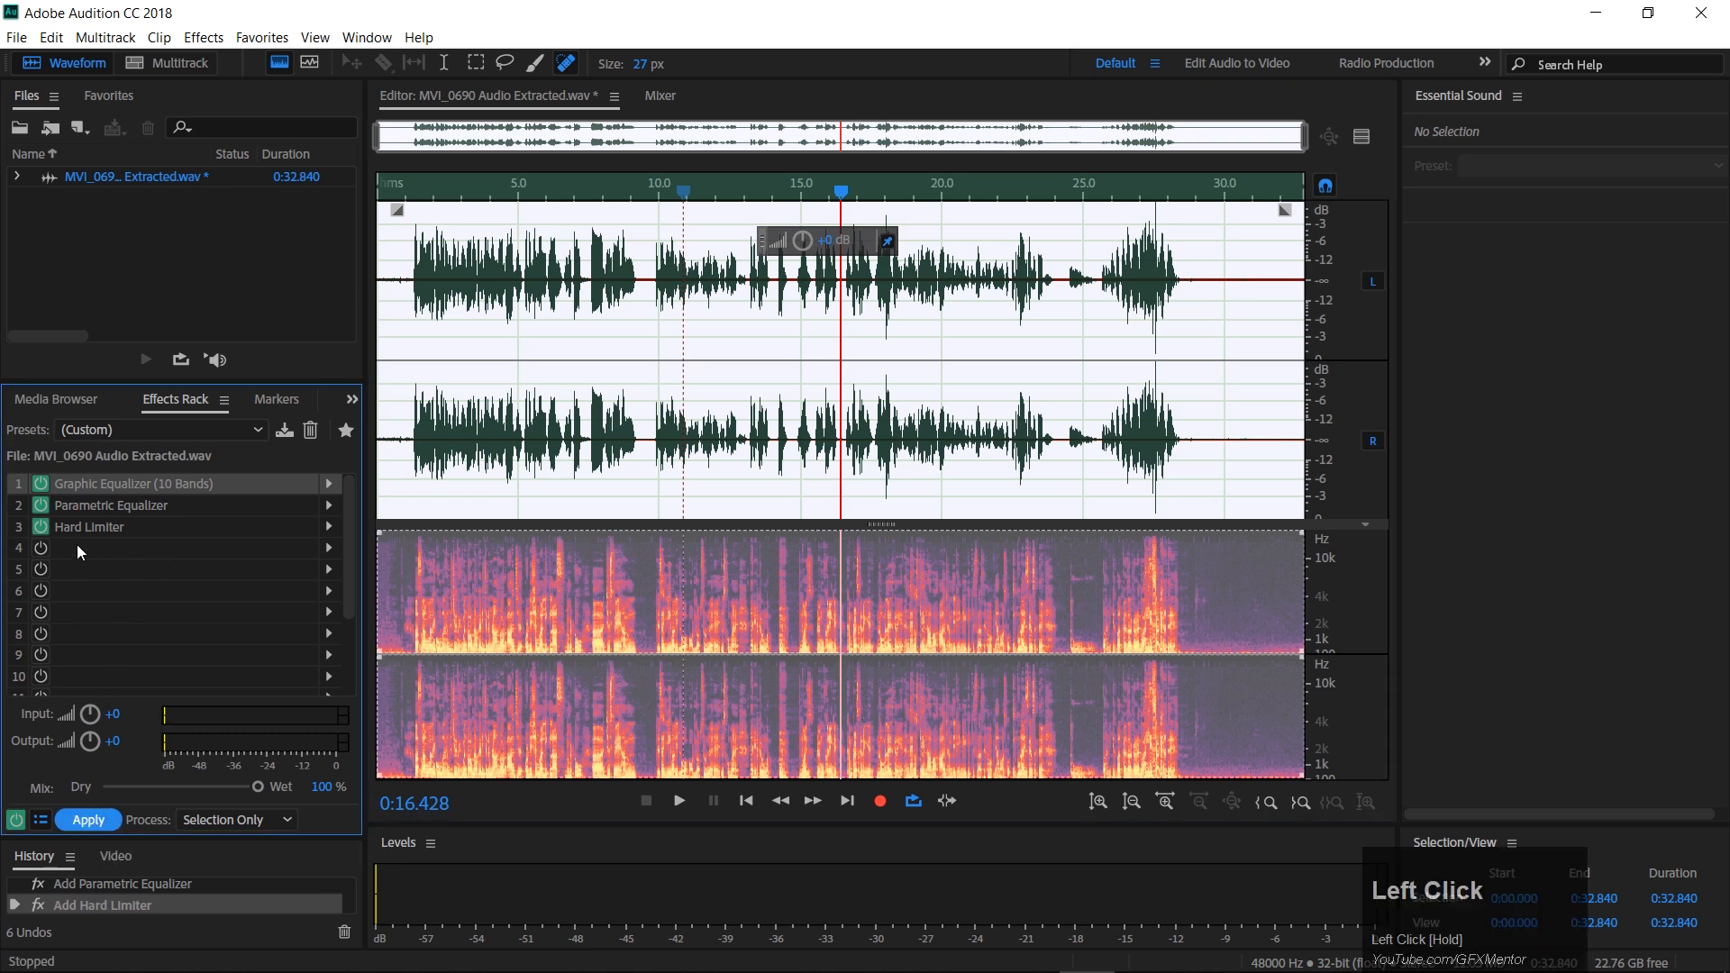
Add an Echo effect with its default settings in rack slot 4.
click(328, 549)
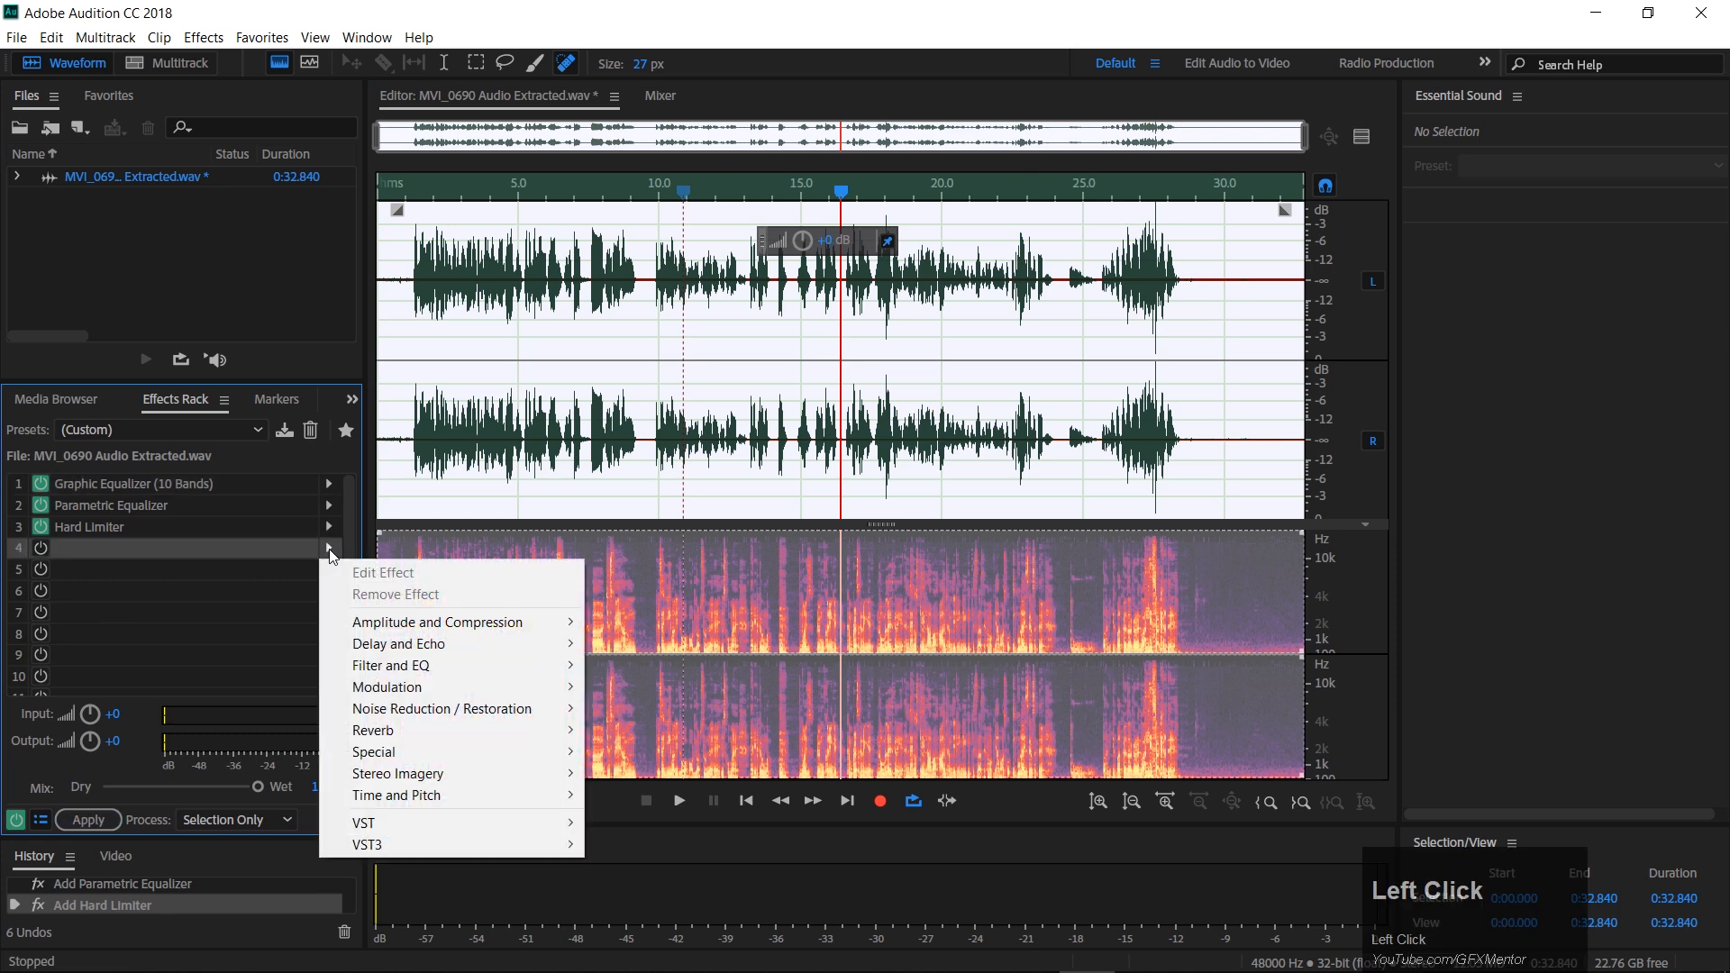
mouse_move(370, 643)
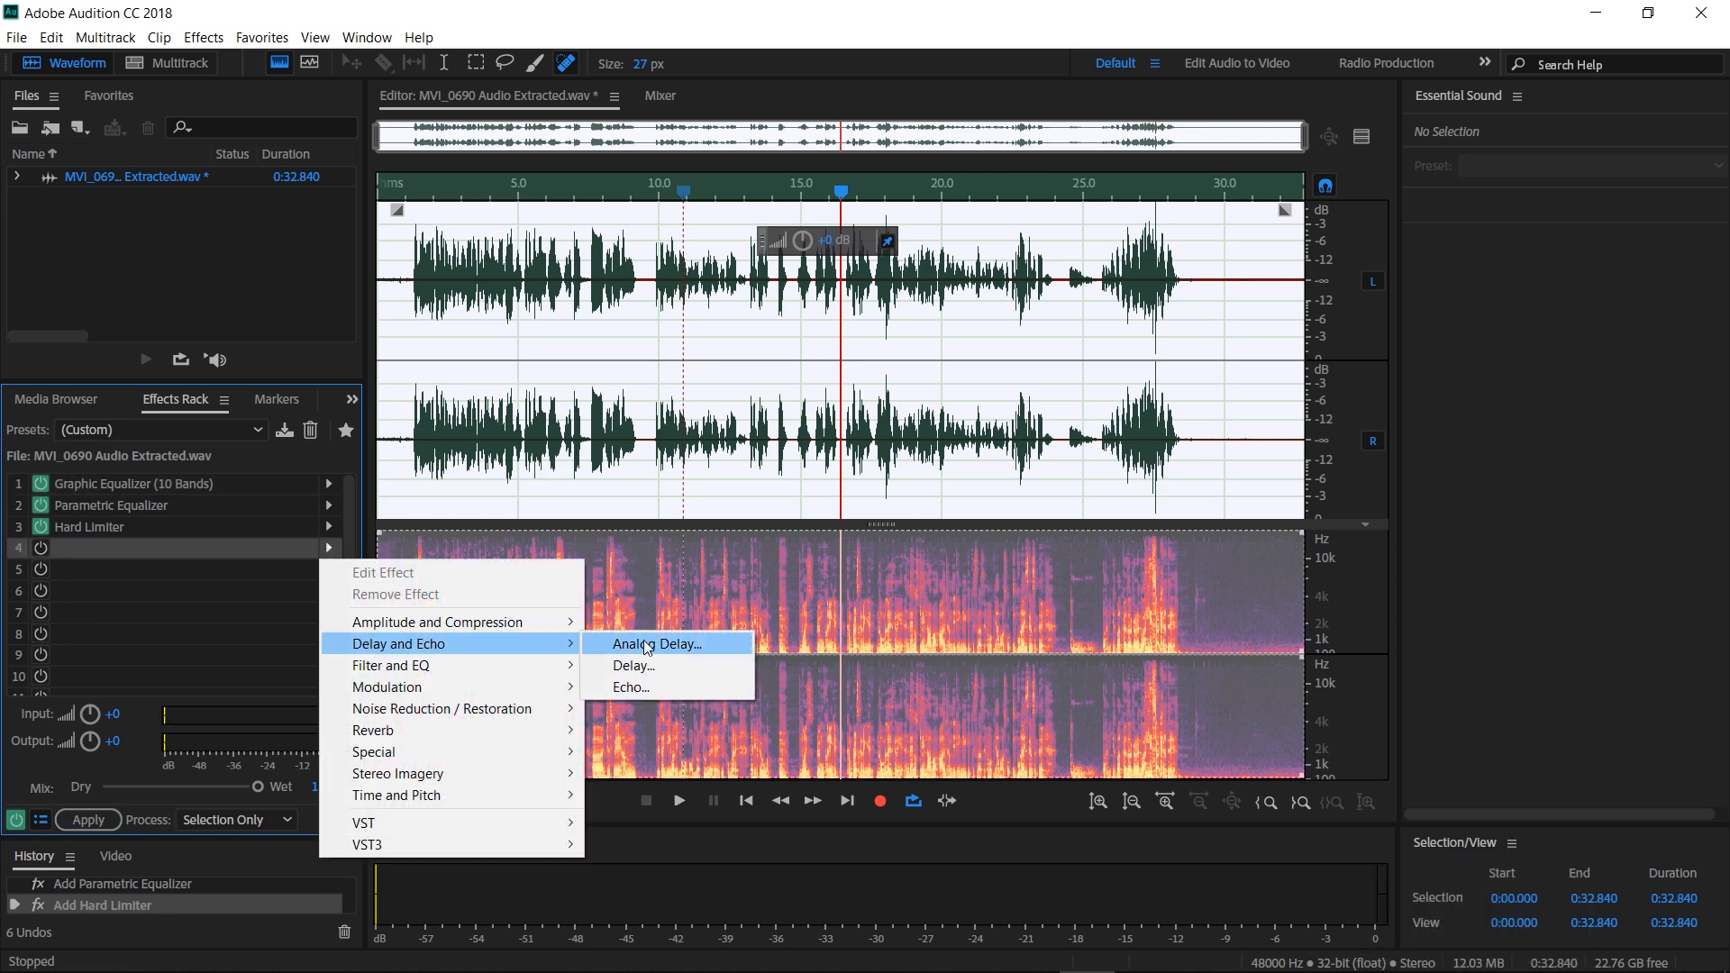
click(669, 689)
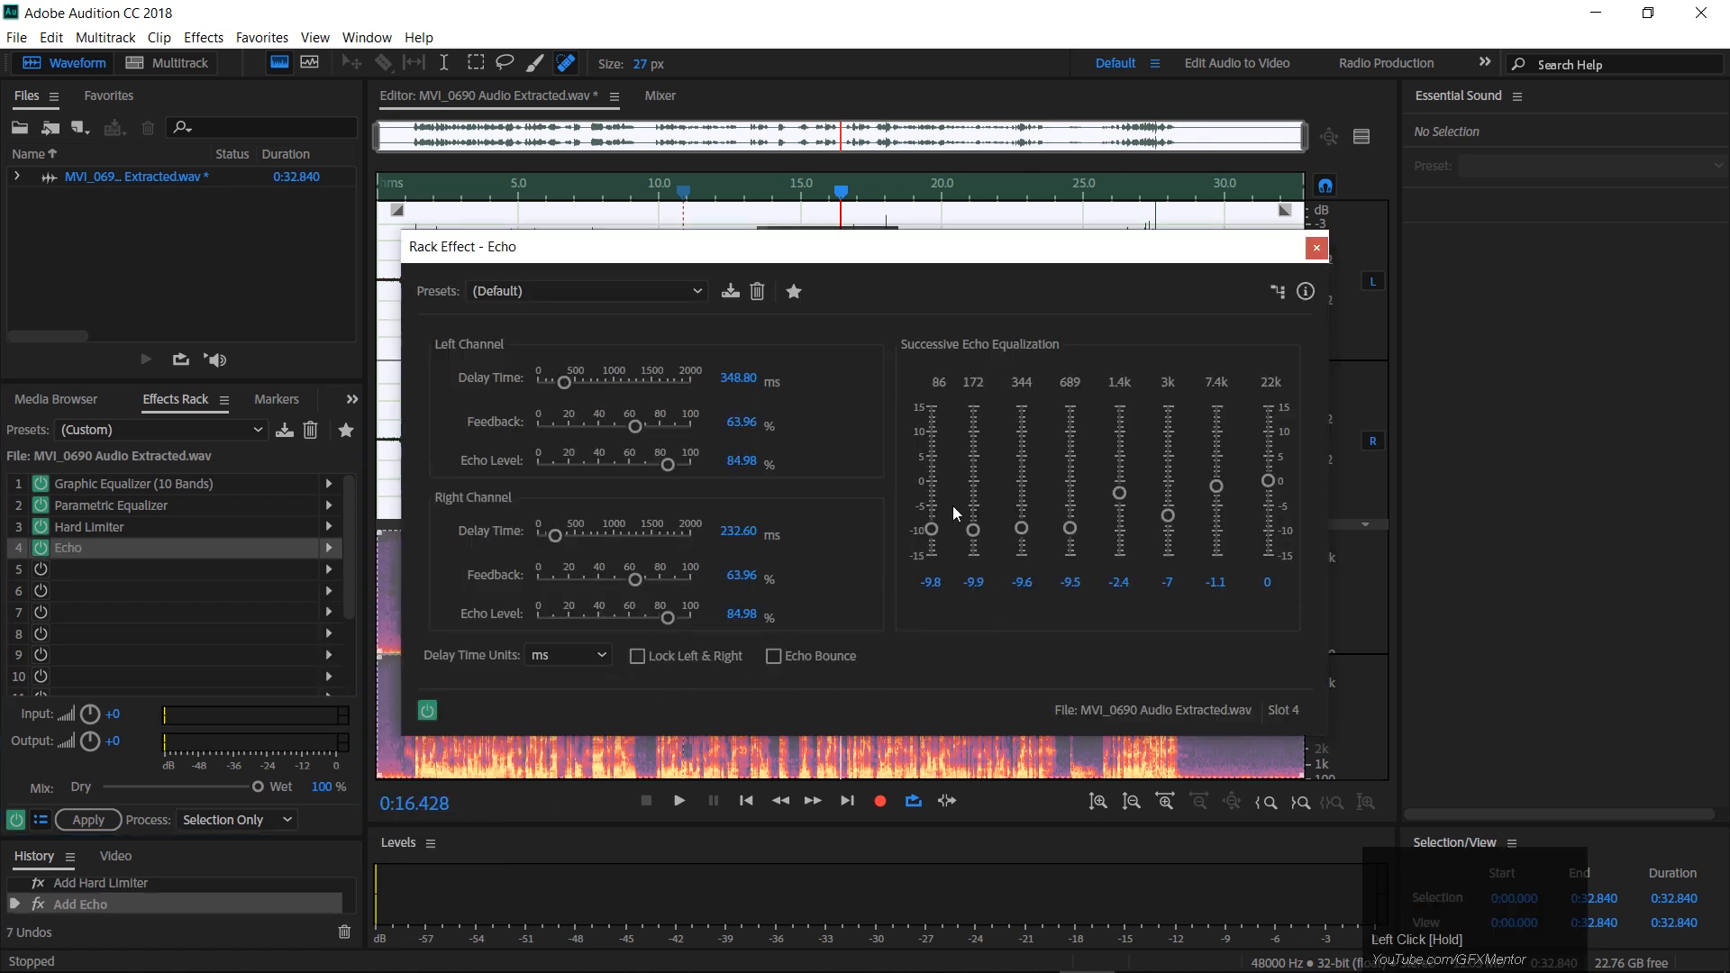
Play the audio from about 16.4 seconds to hear the Echo, move its window off the waveform and close it.
key(space)
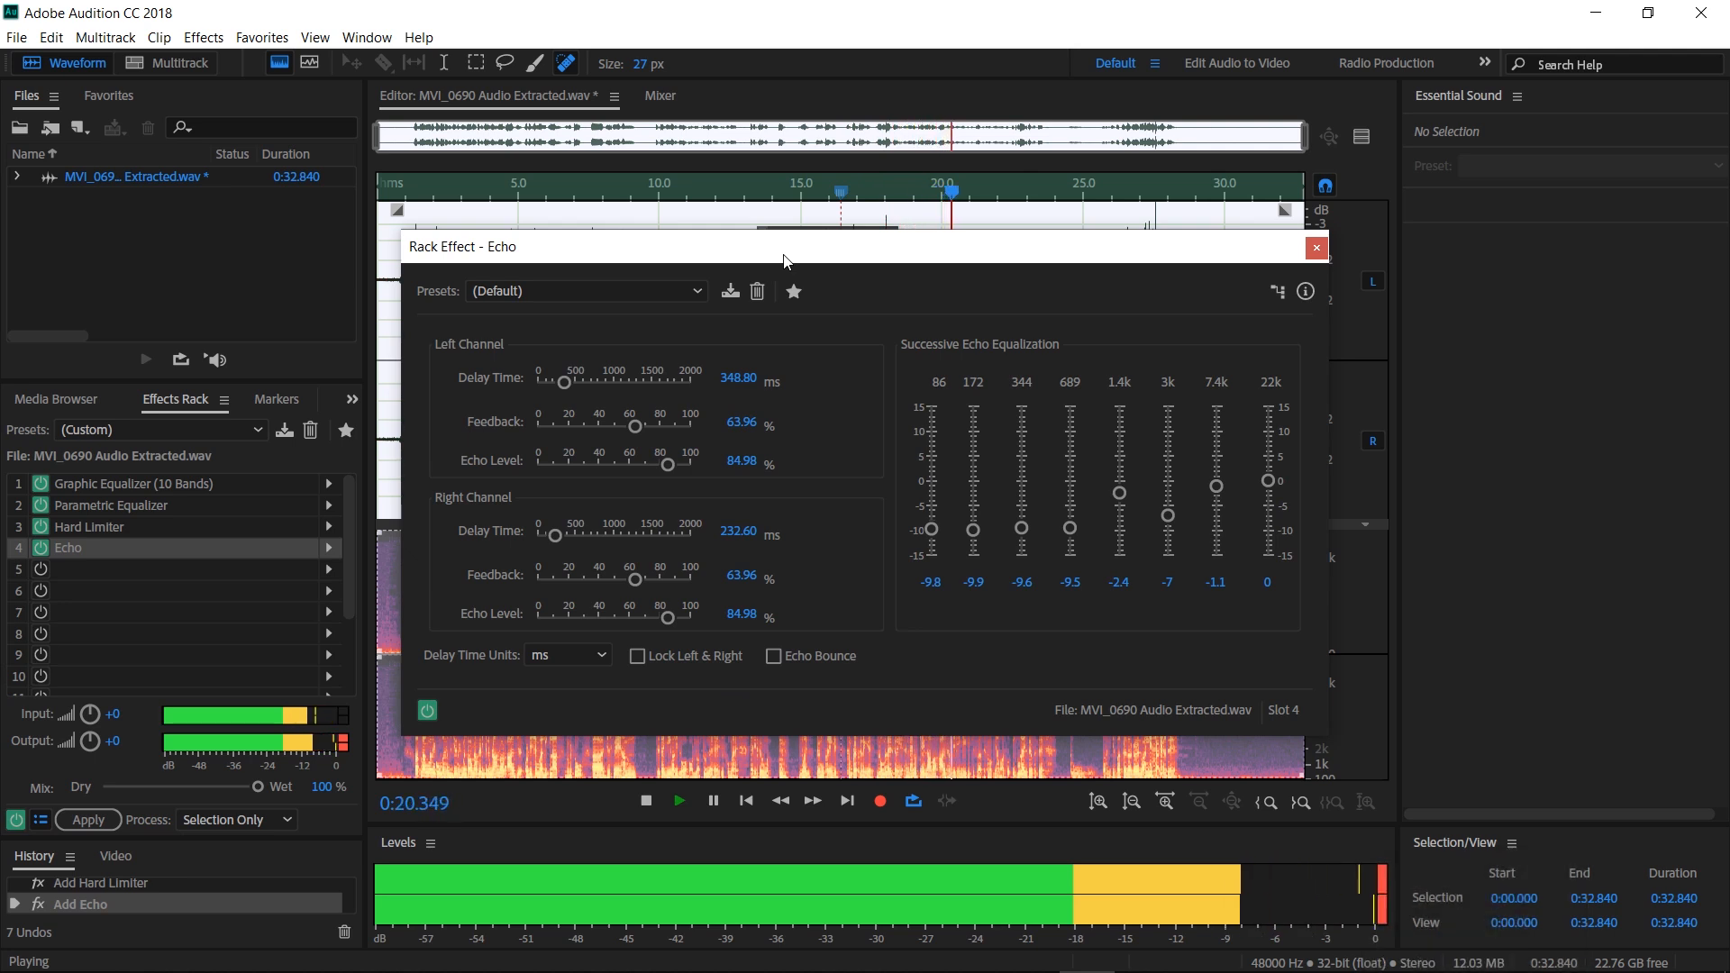
drag(784, 262, 869, 311)
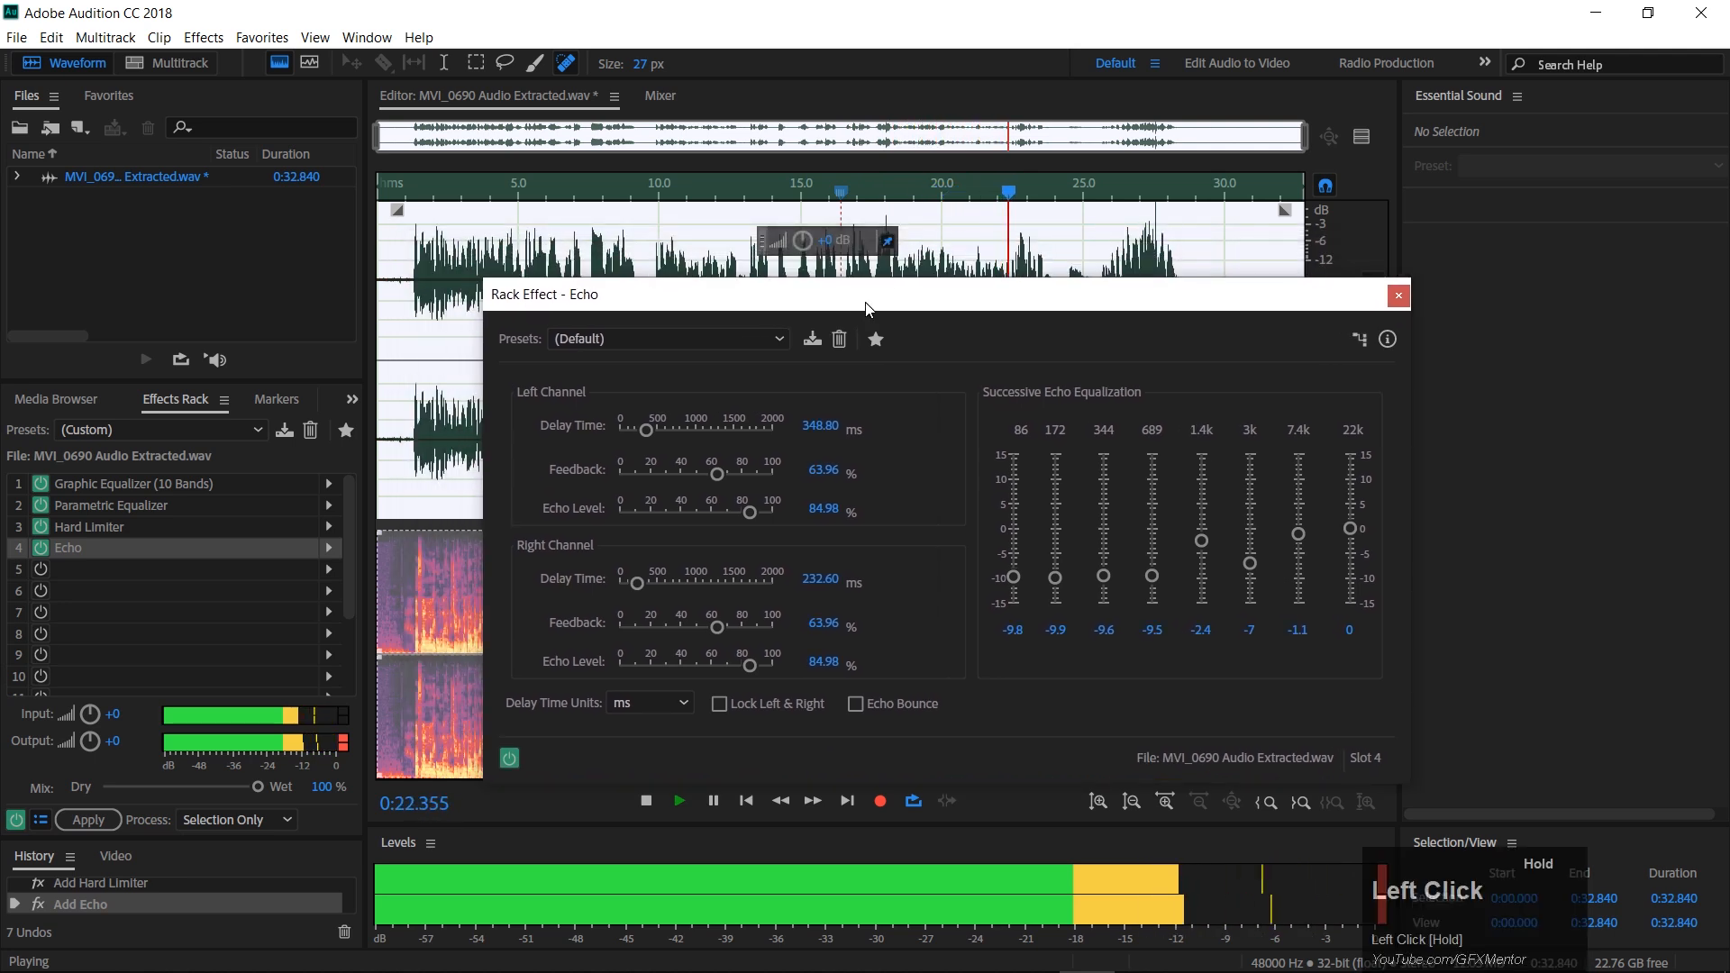
key(space)
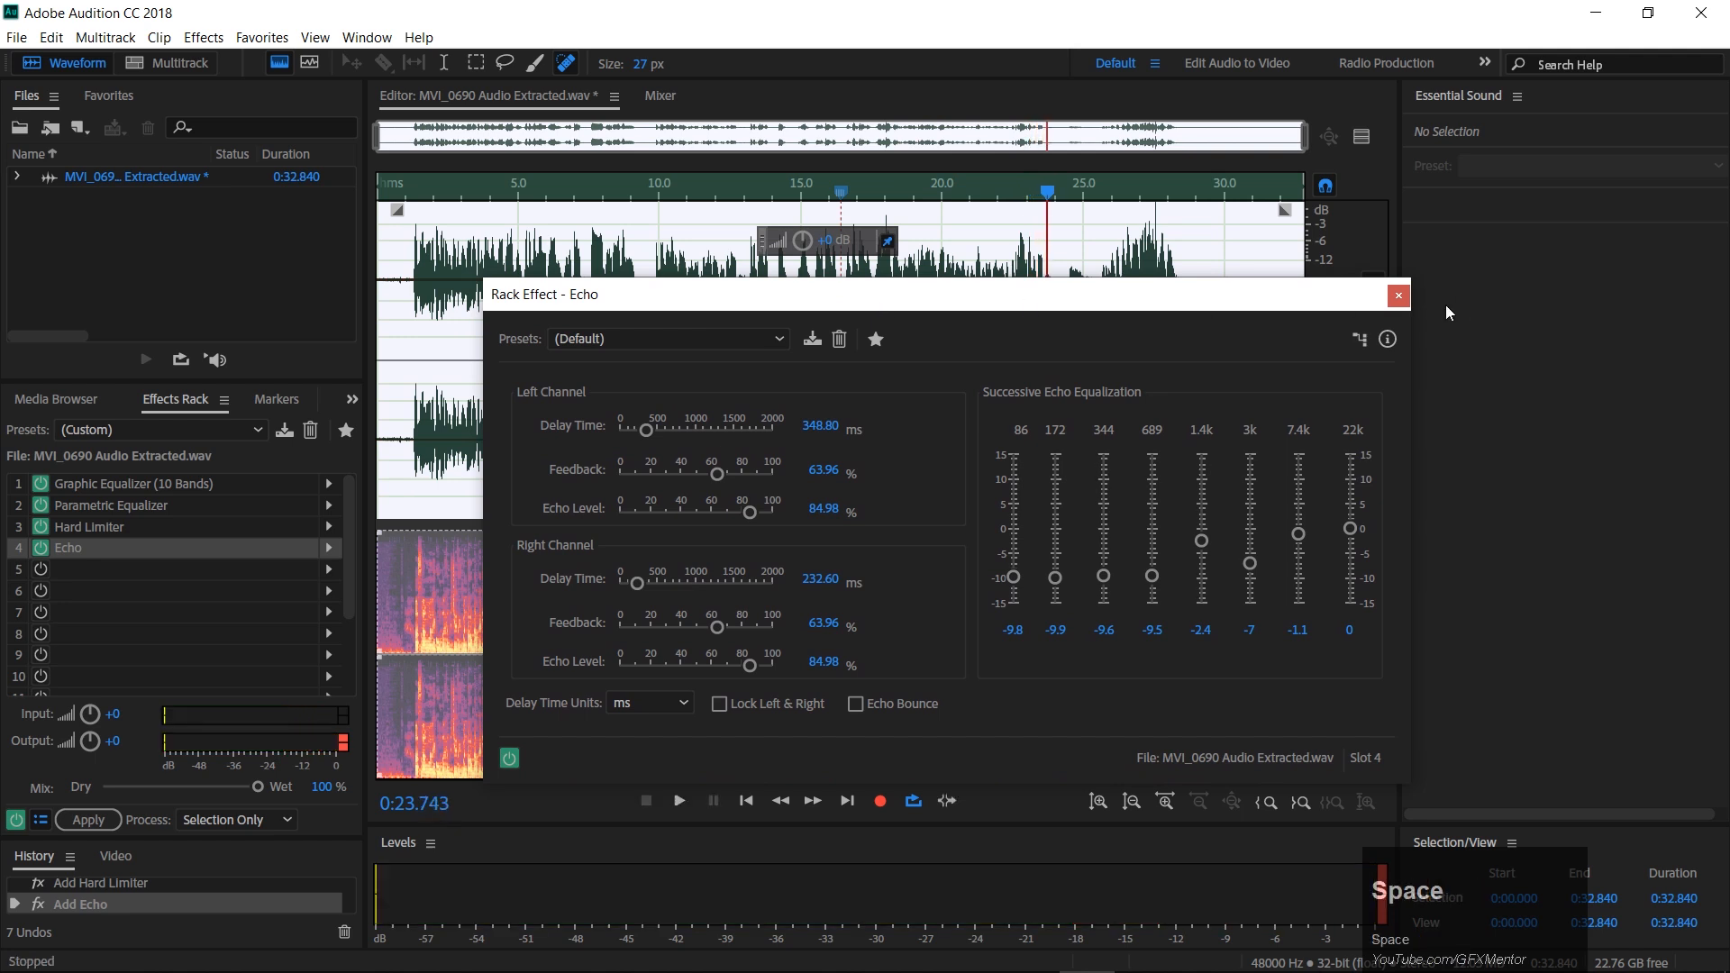
click(1399, 296)
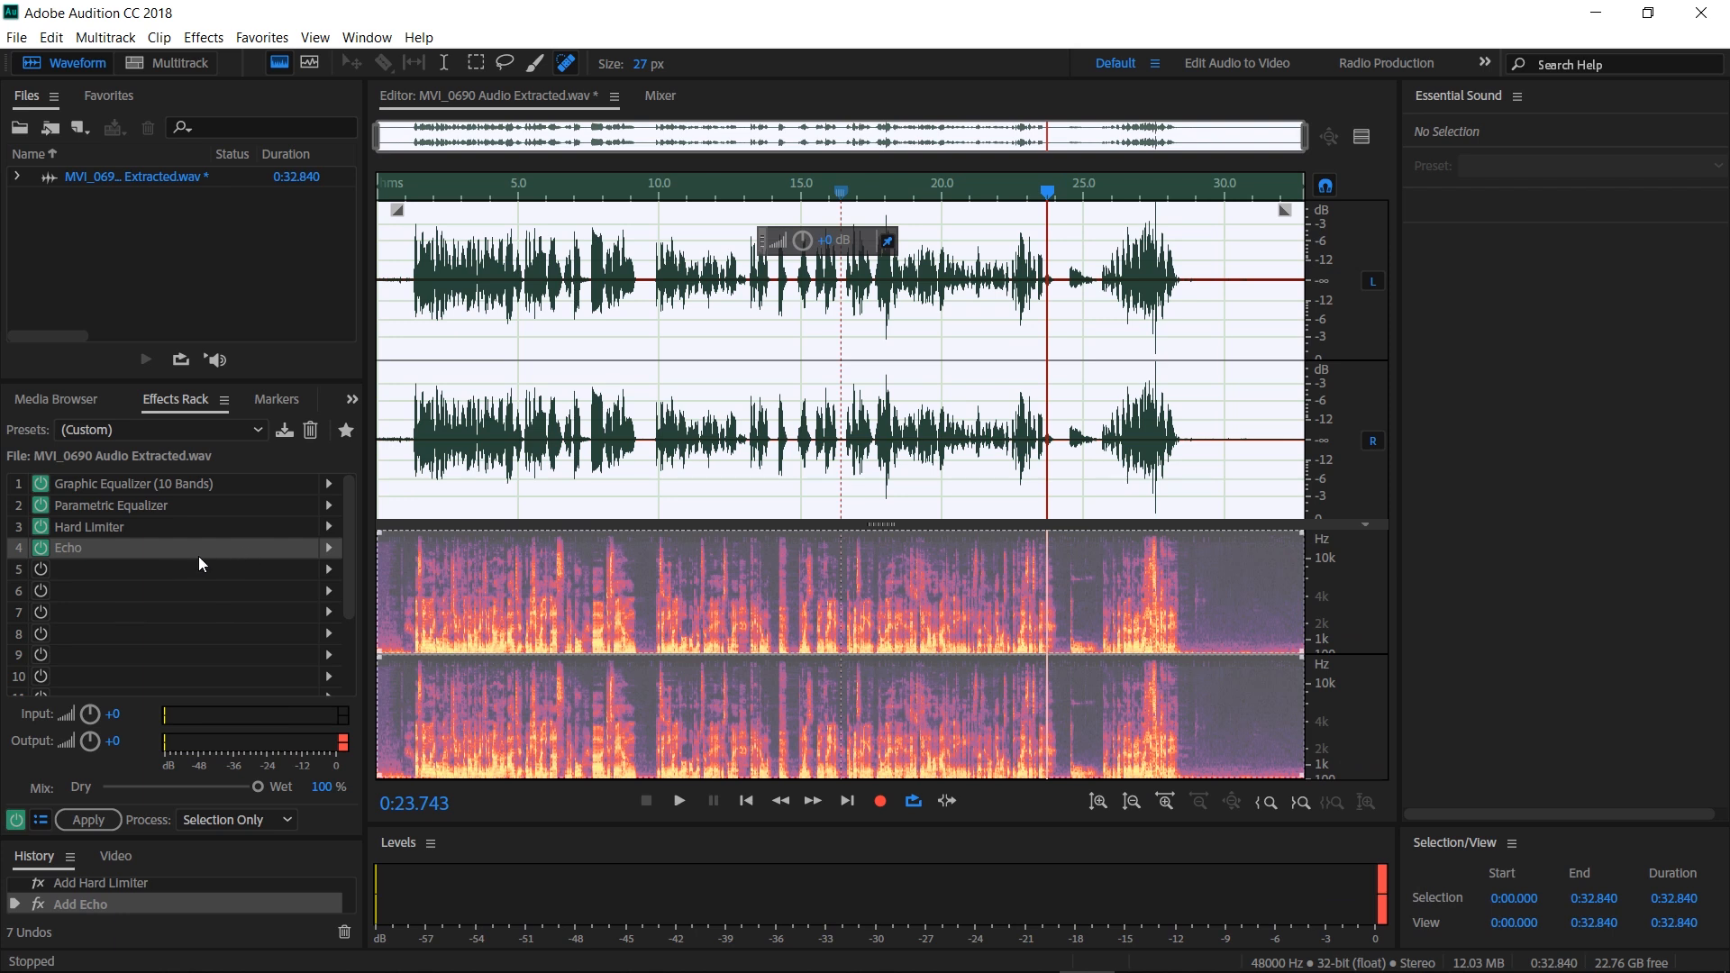
Remove the Echo effect from rack slot 4.
click(103, 552)
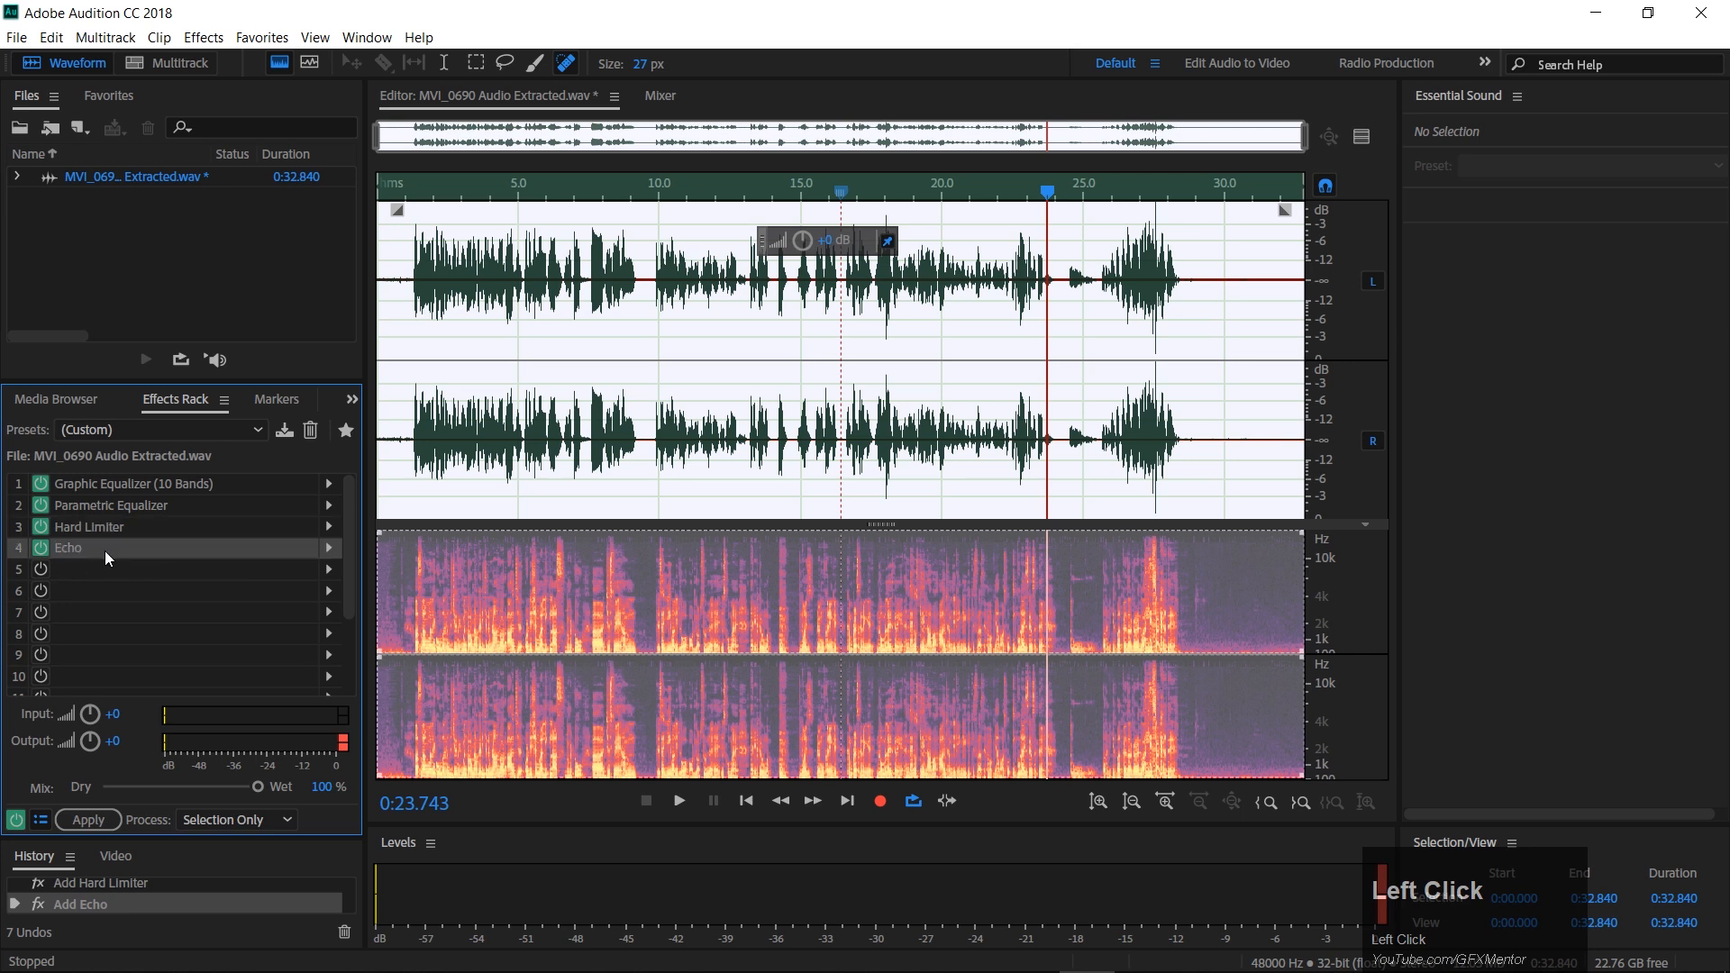
click(311, 431)
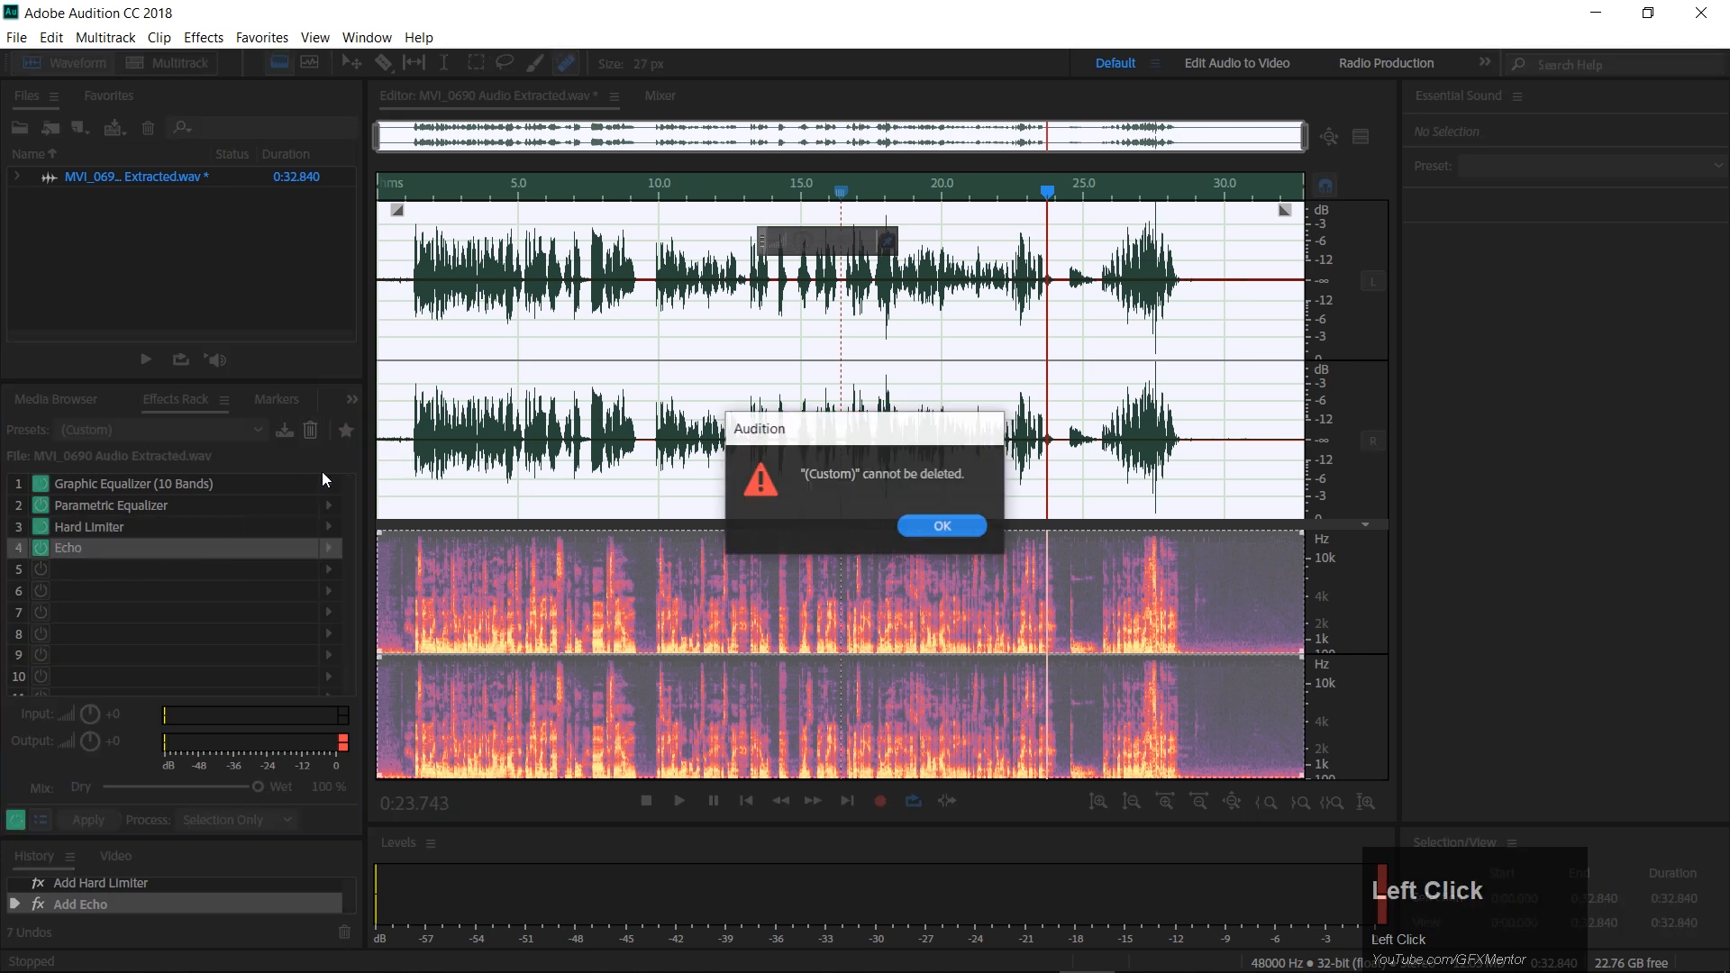
click(943, 526)
right_click(215, 550)
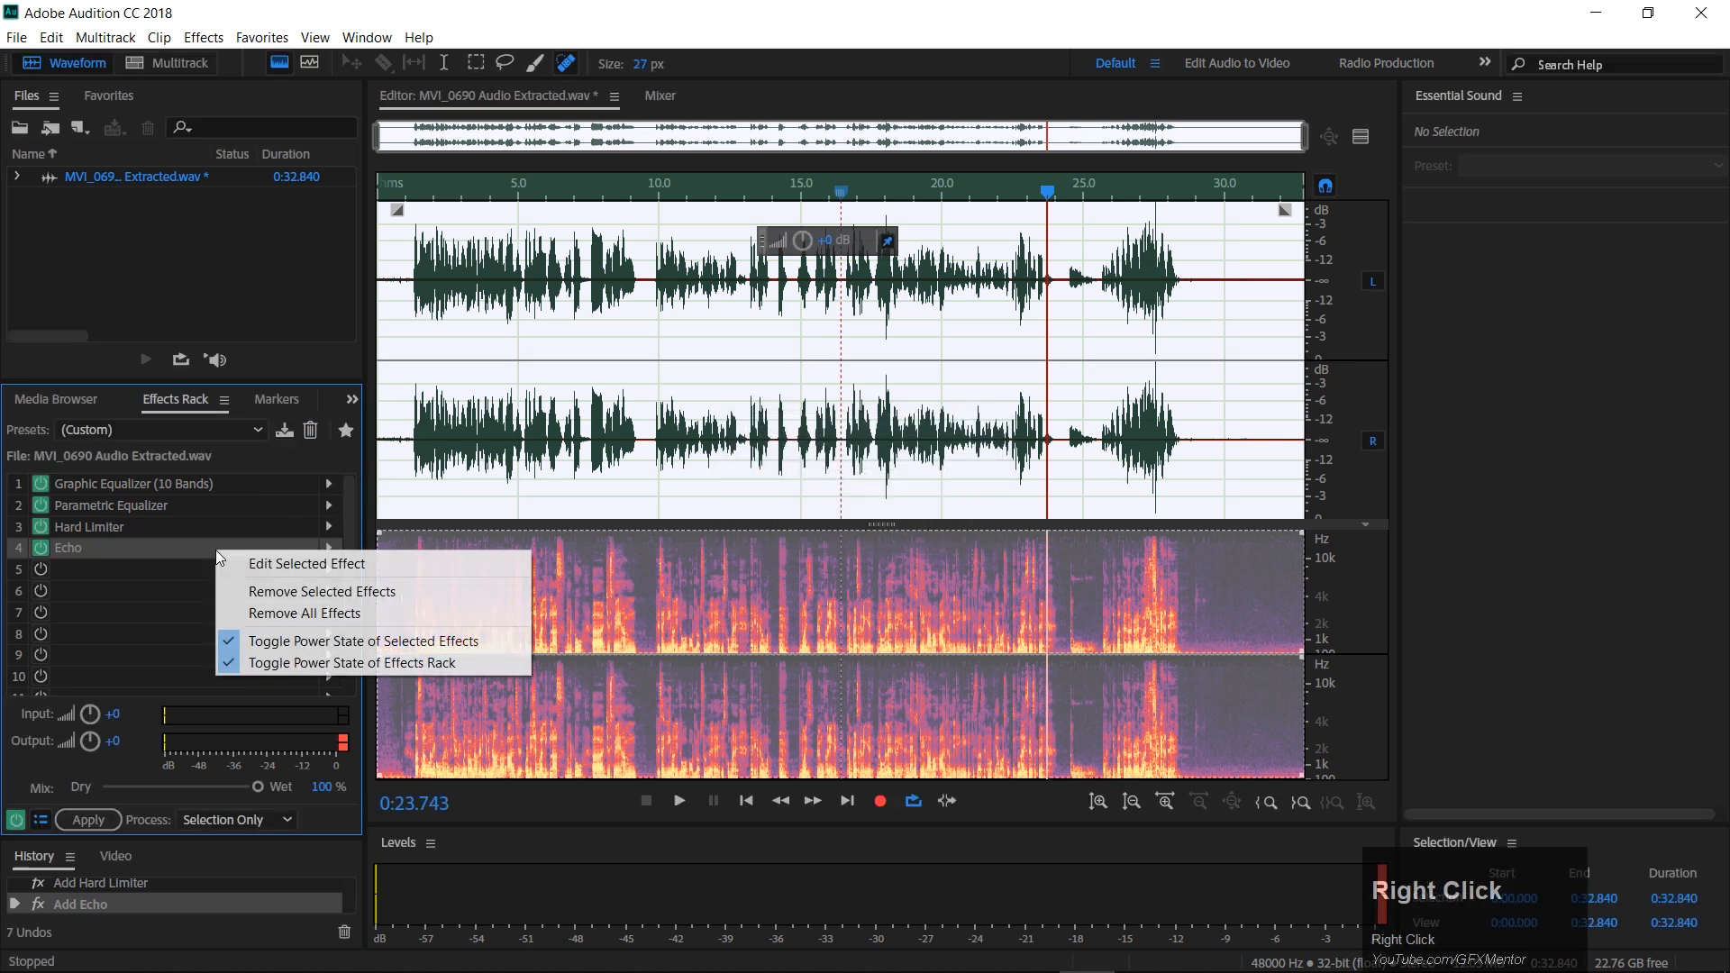
click(203, 548)
right_click(204, 547)
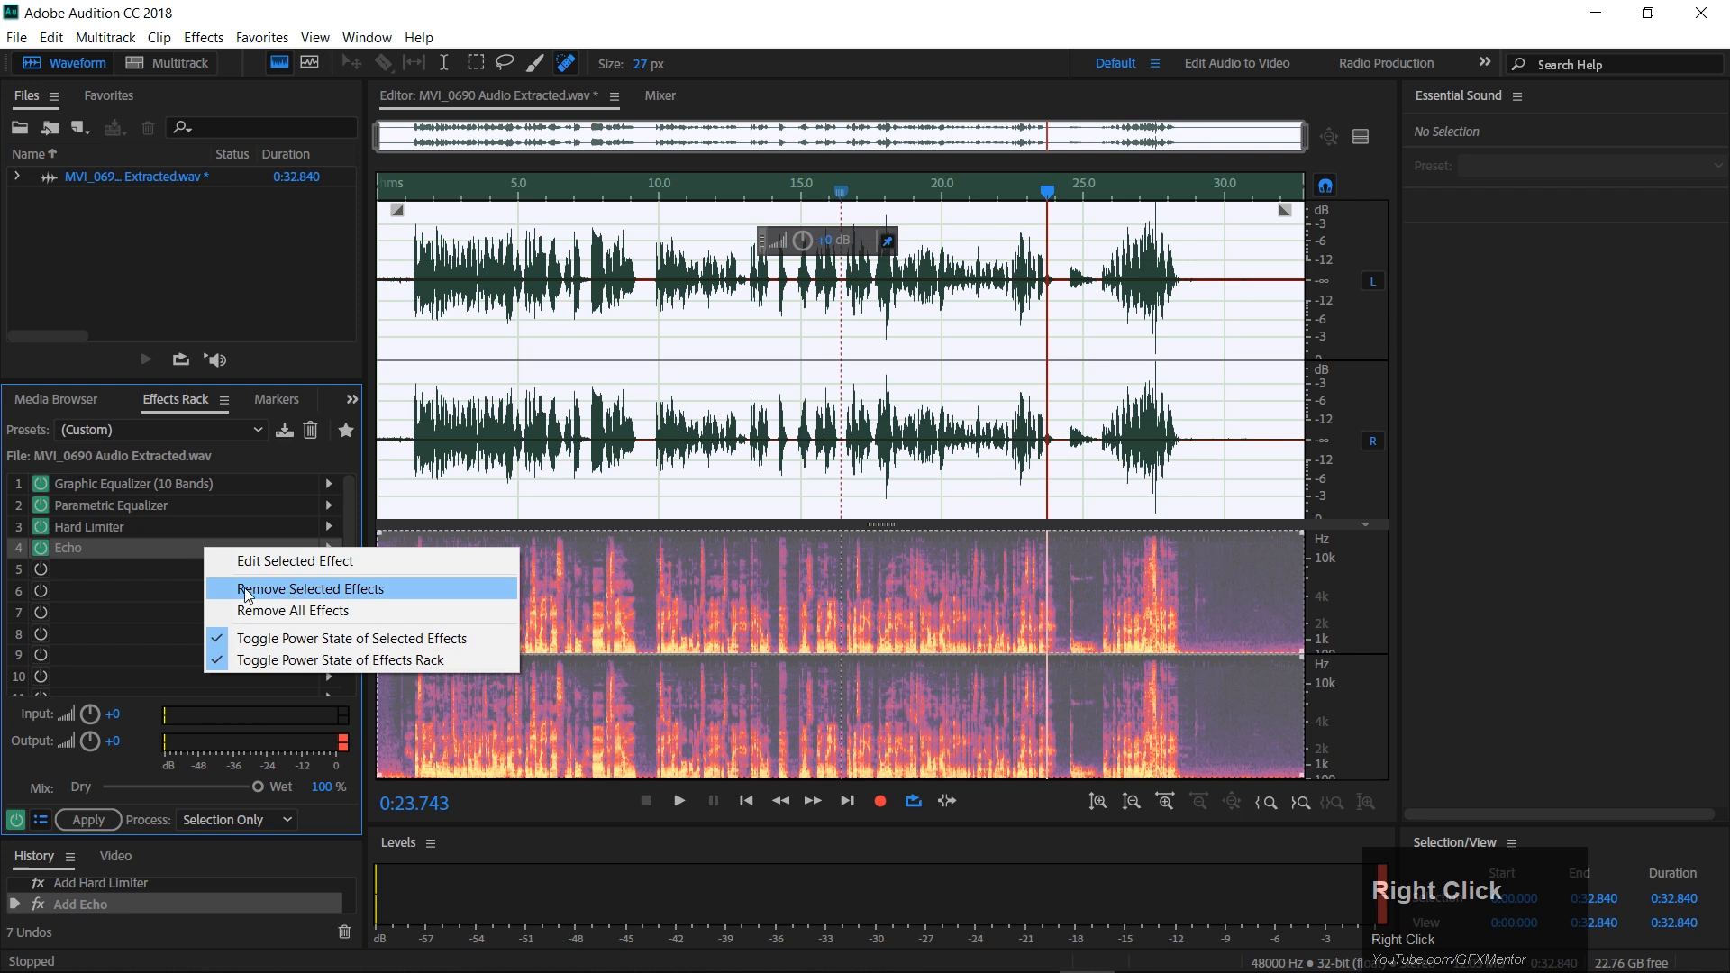
click(298, 592)
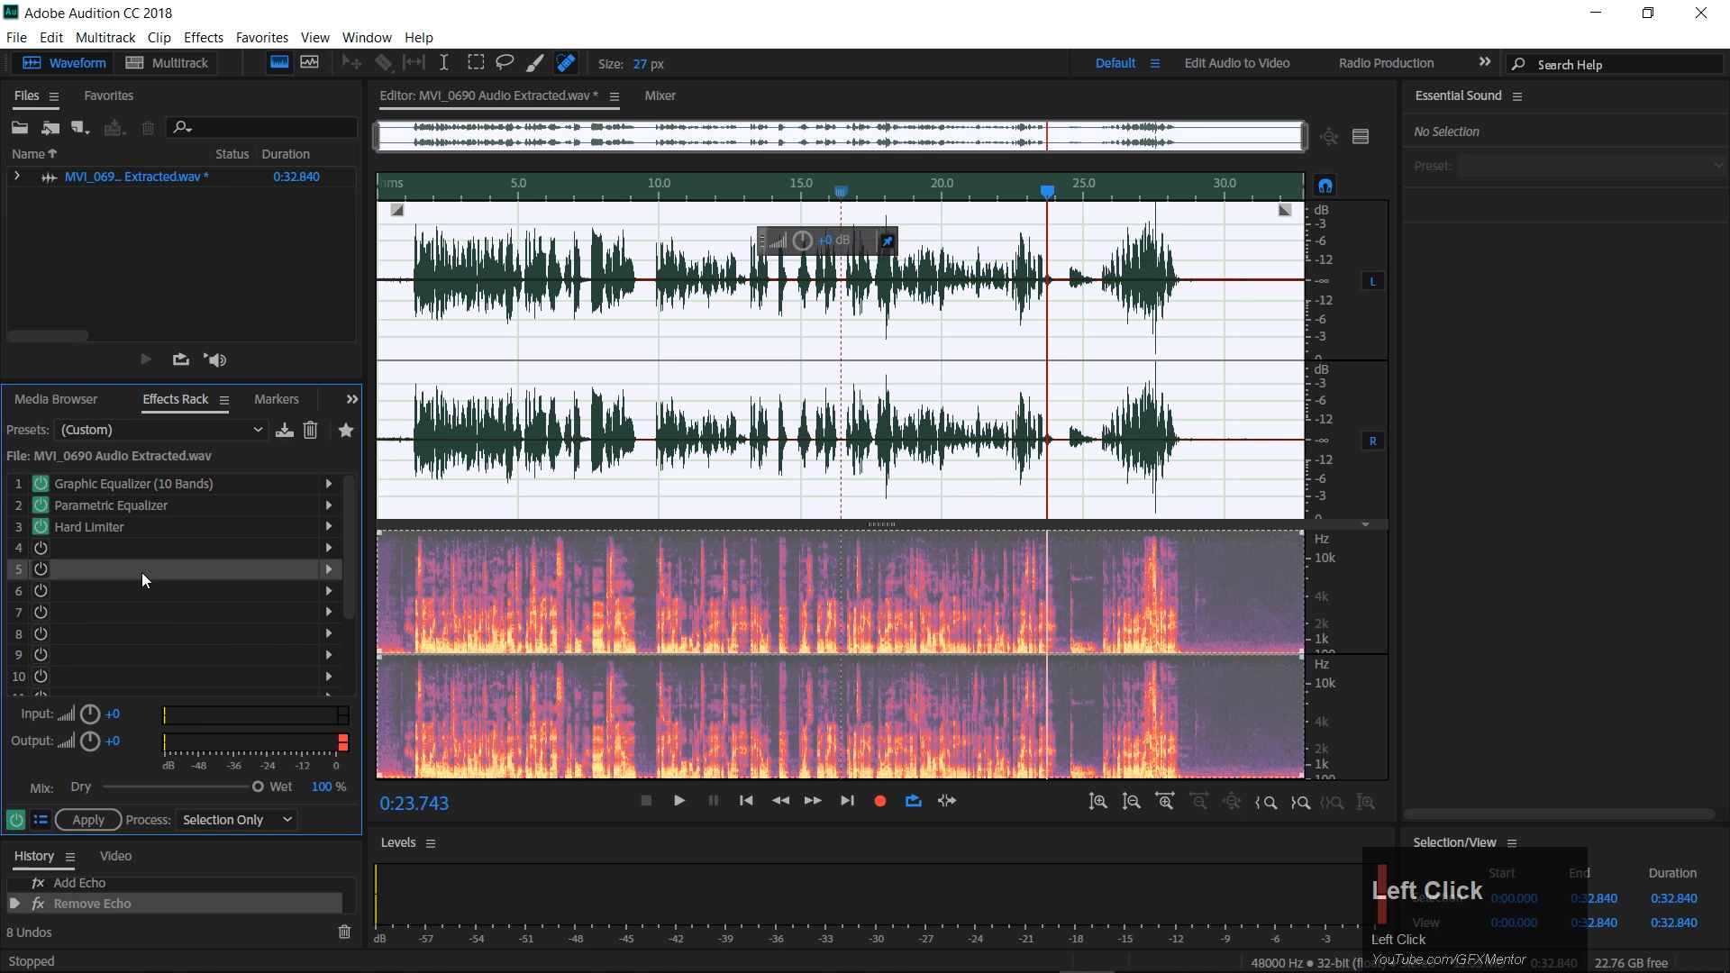
Play the audio briefly from about 4.7 seconds with only the two equalizers and the Hard Limiter active.
click(511, 206)
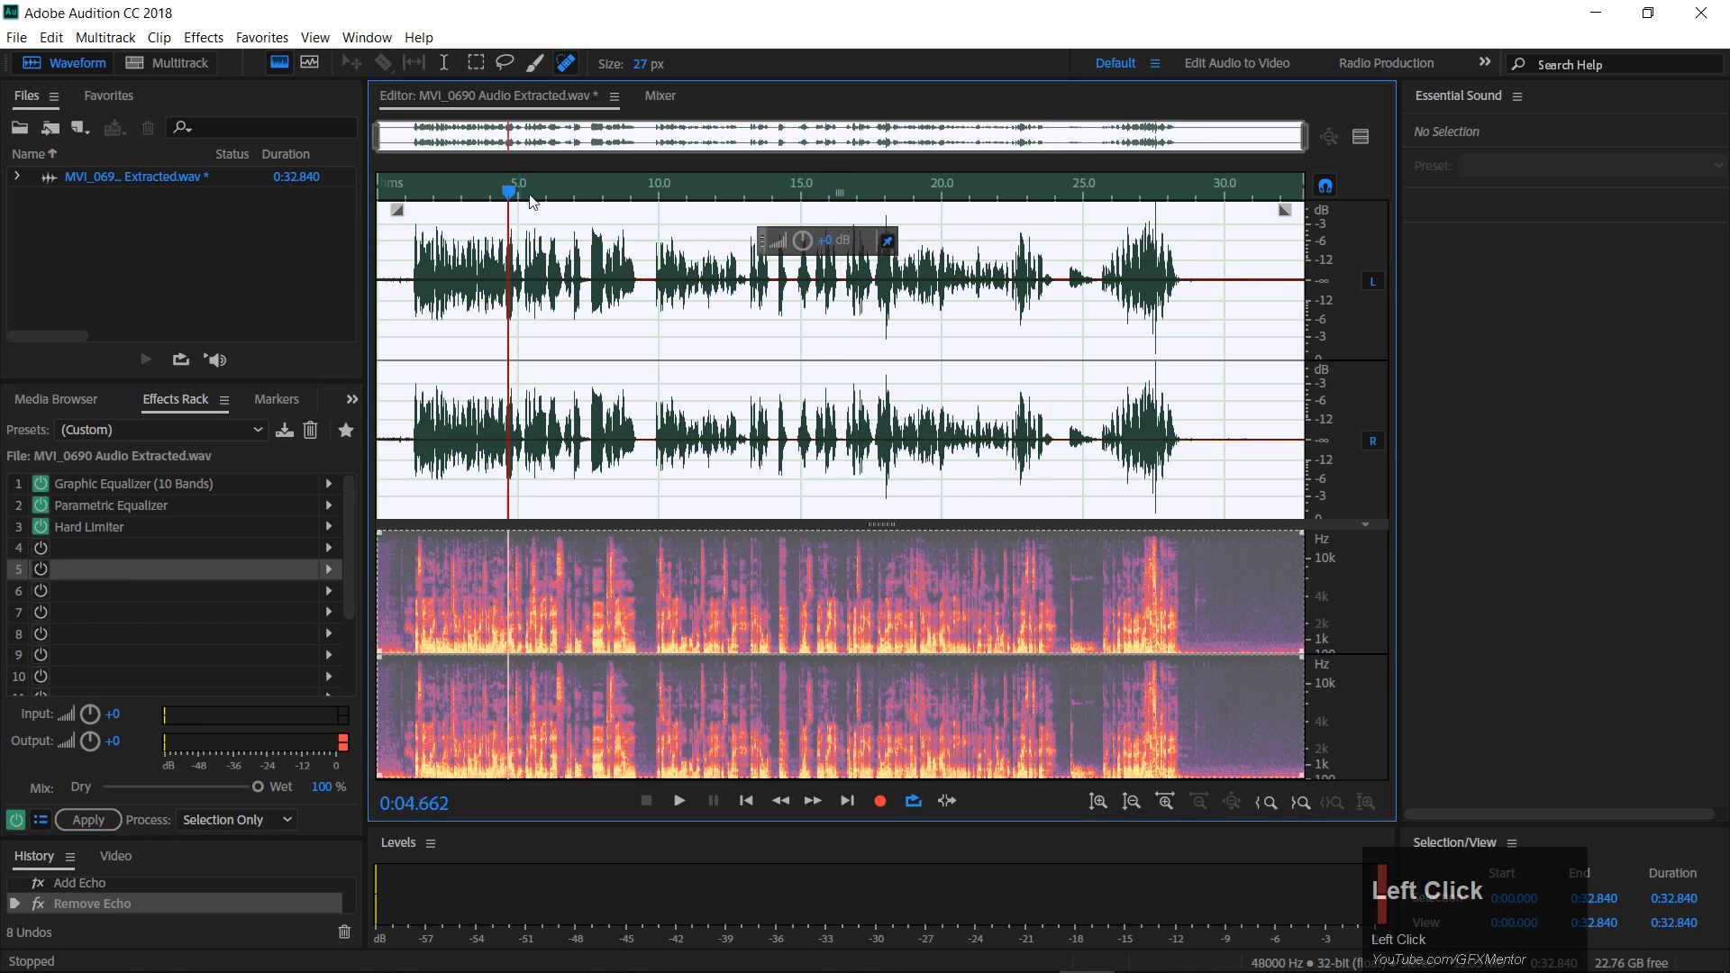
key(space)
key(space)
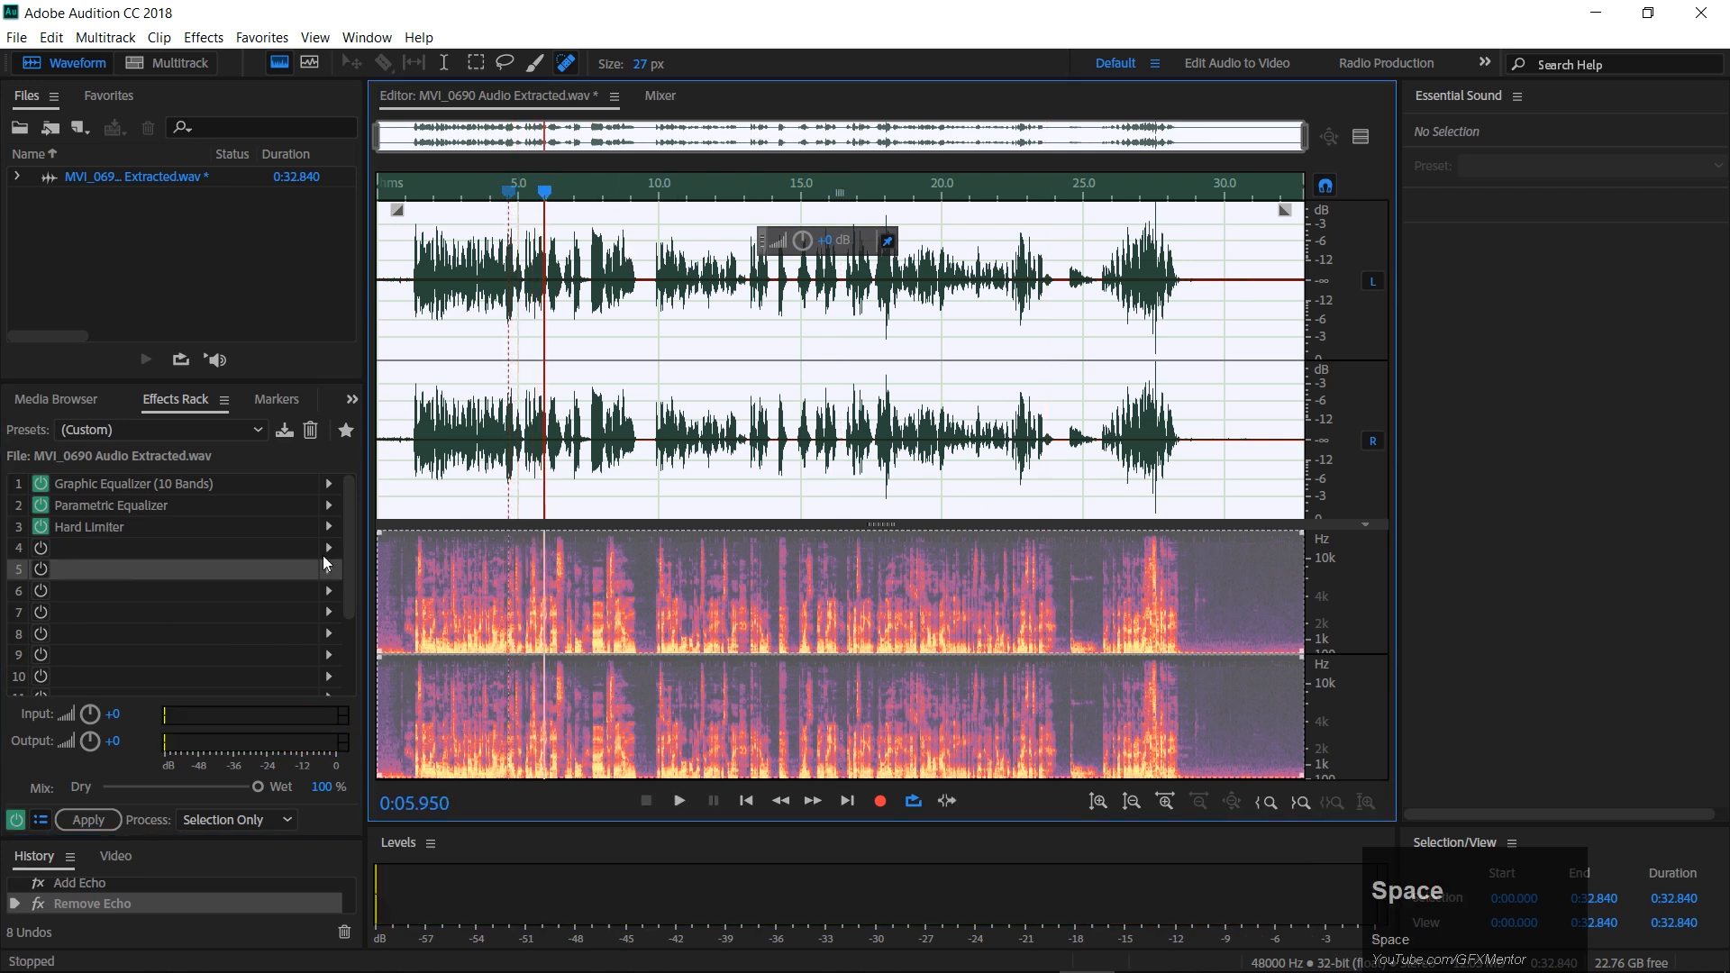
Add an FFT Filter in rack slot 4 and apply its Kill The Mic Rumble preset.
click(328, 548)
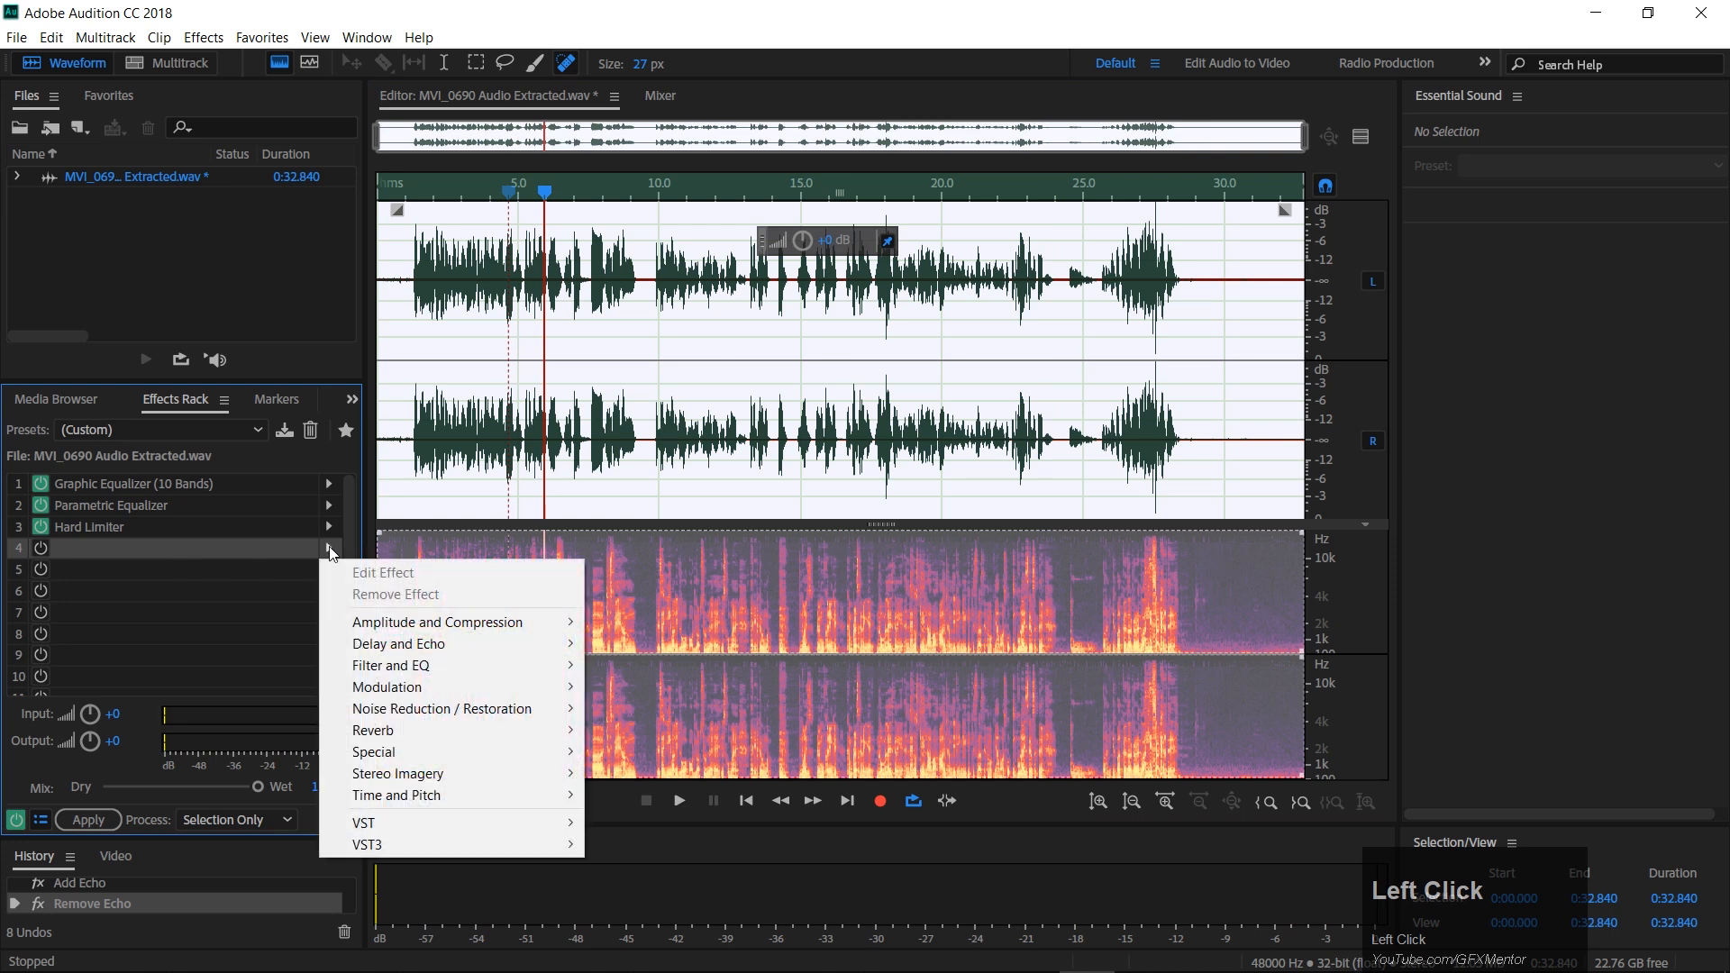
mouse_move(386, 625)
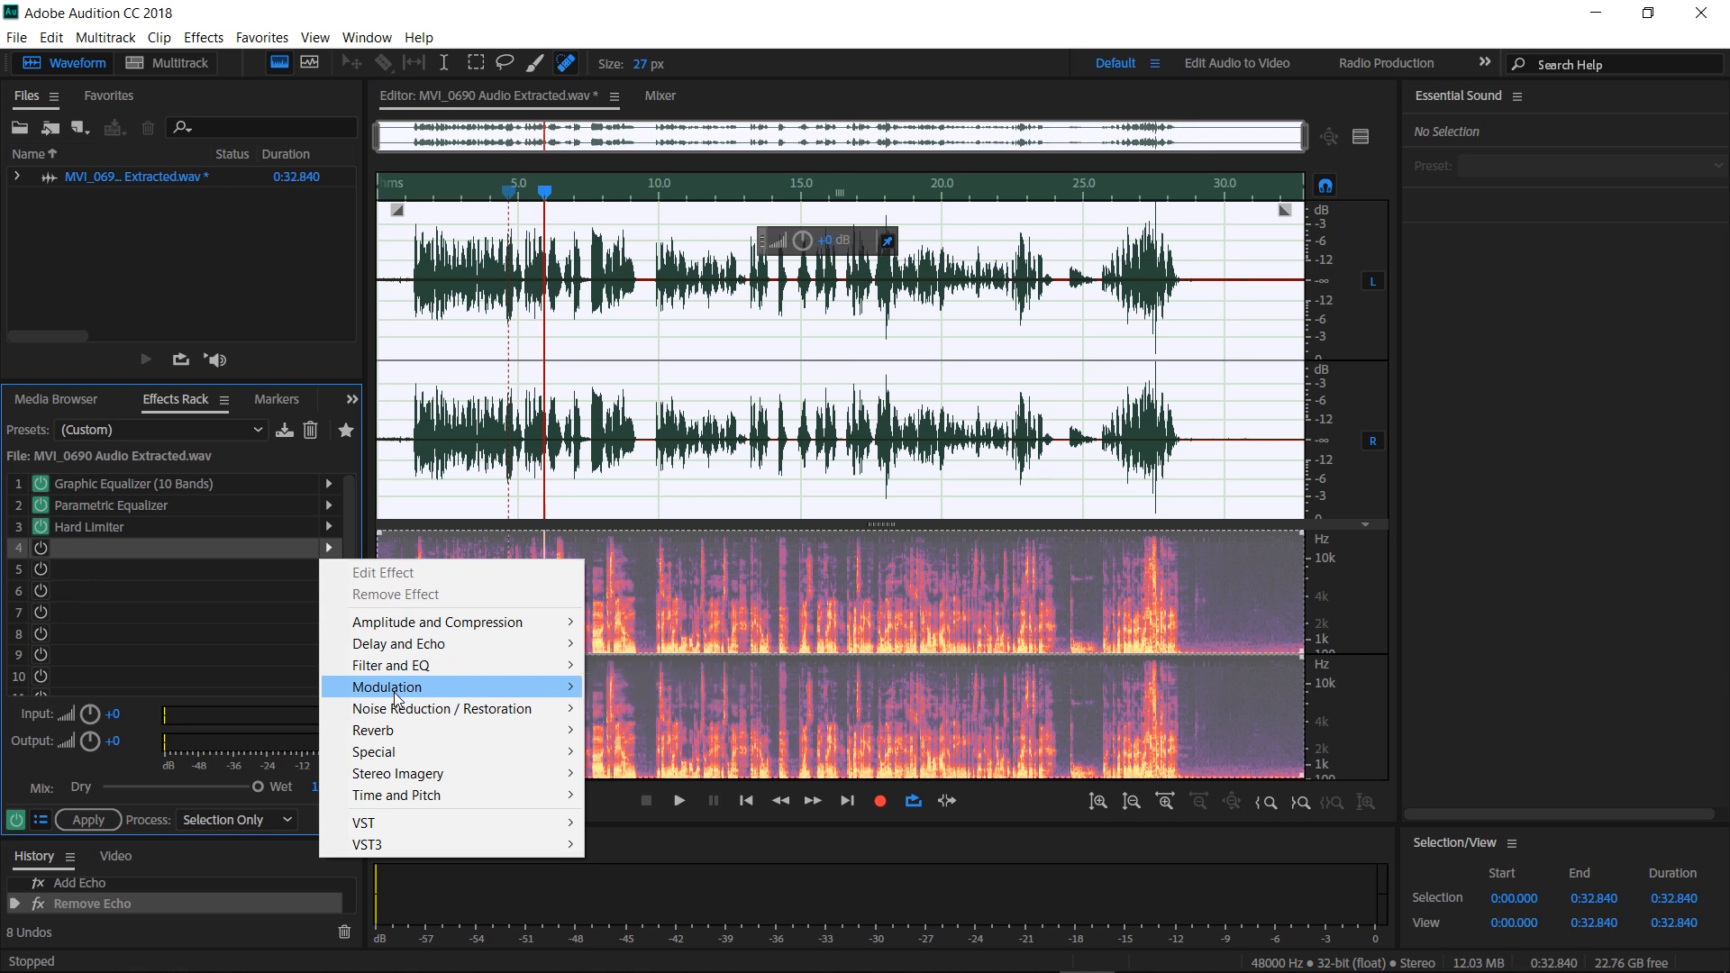
mouse_move(398, 669)
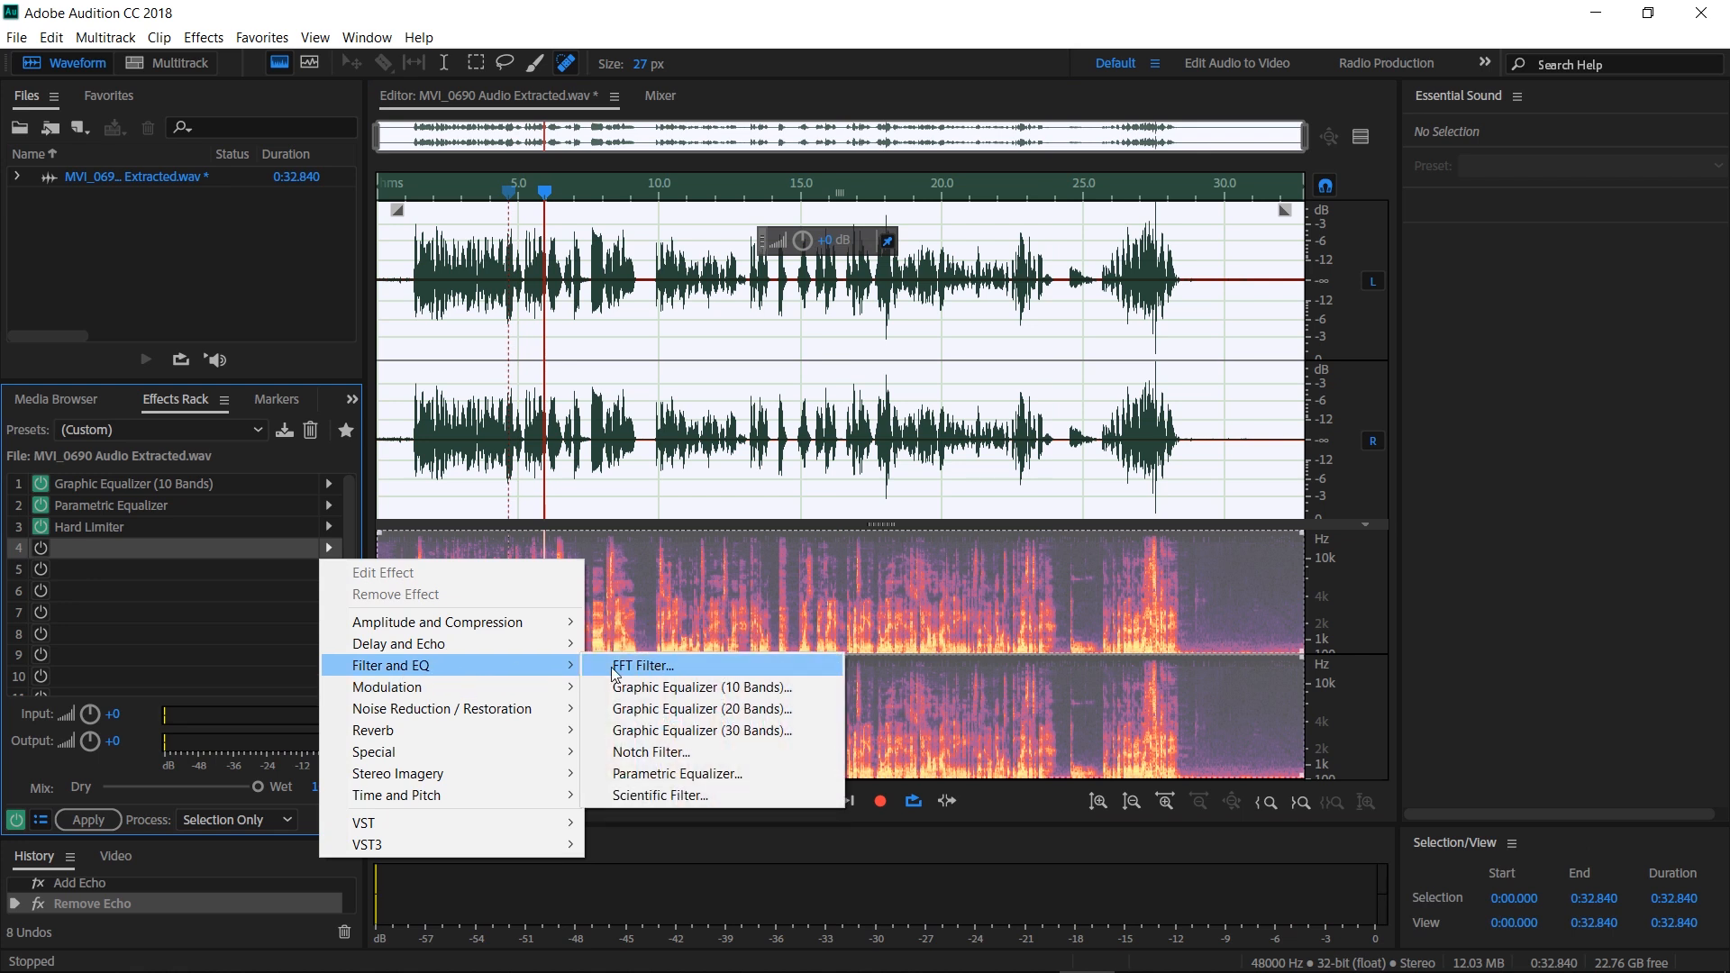
click(678, 667)
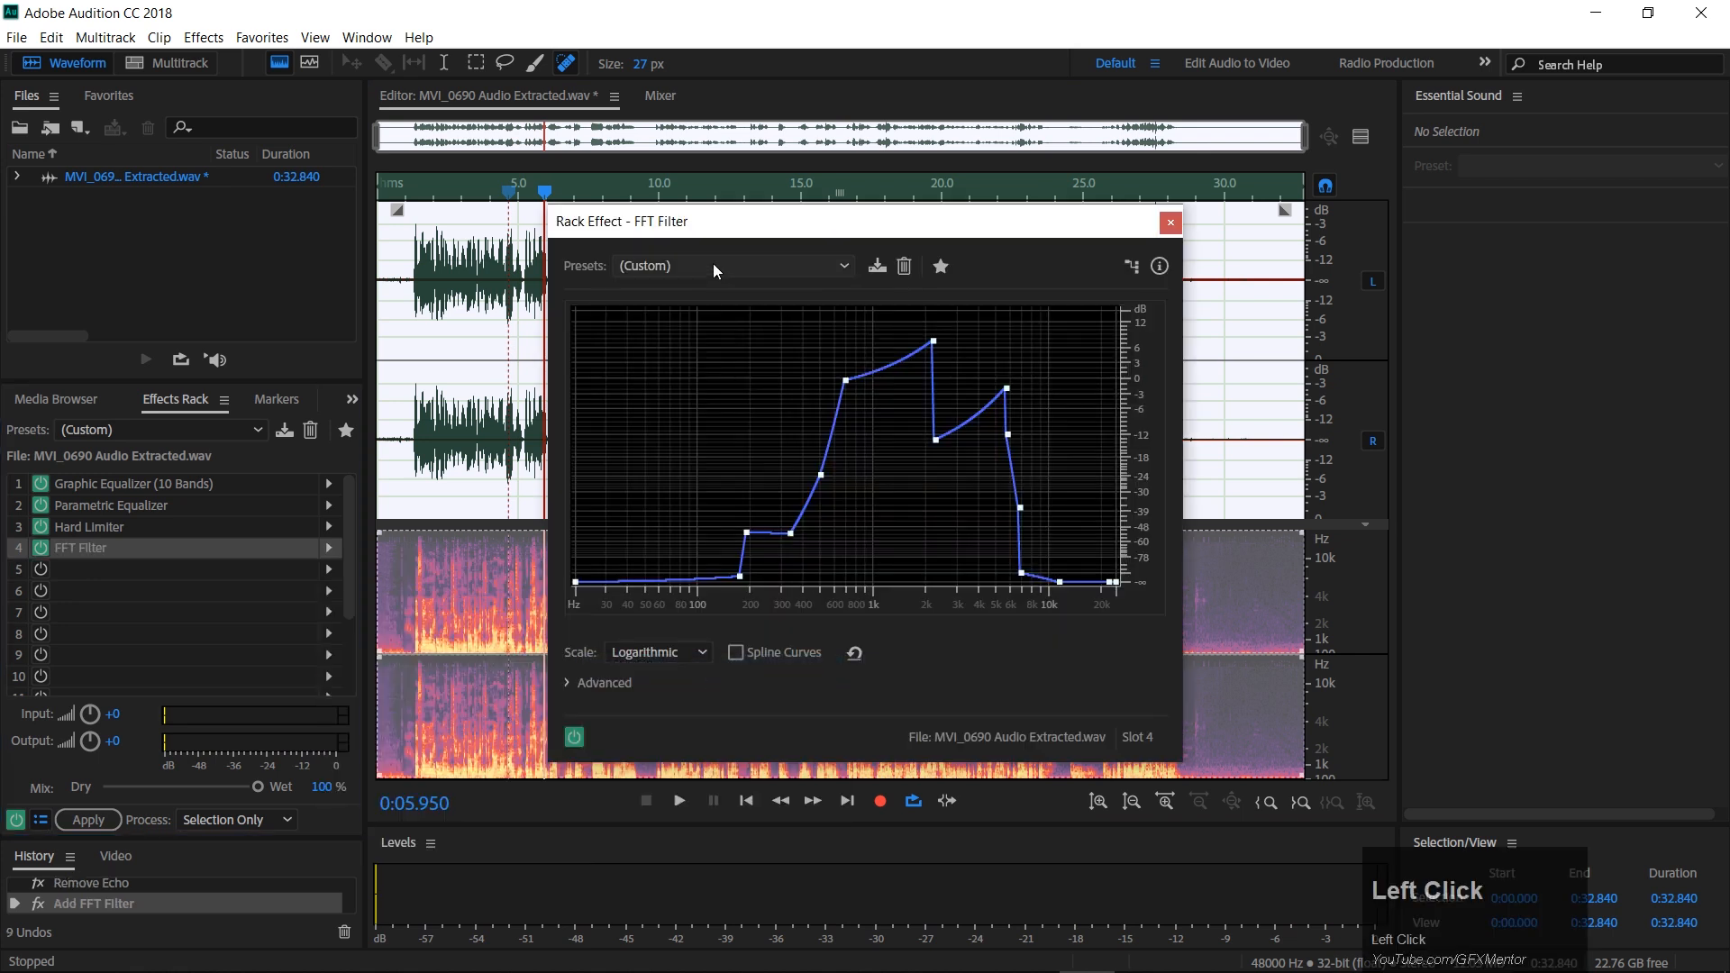
click(712, 265)
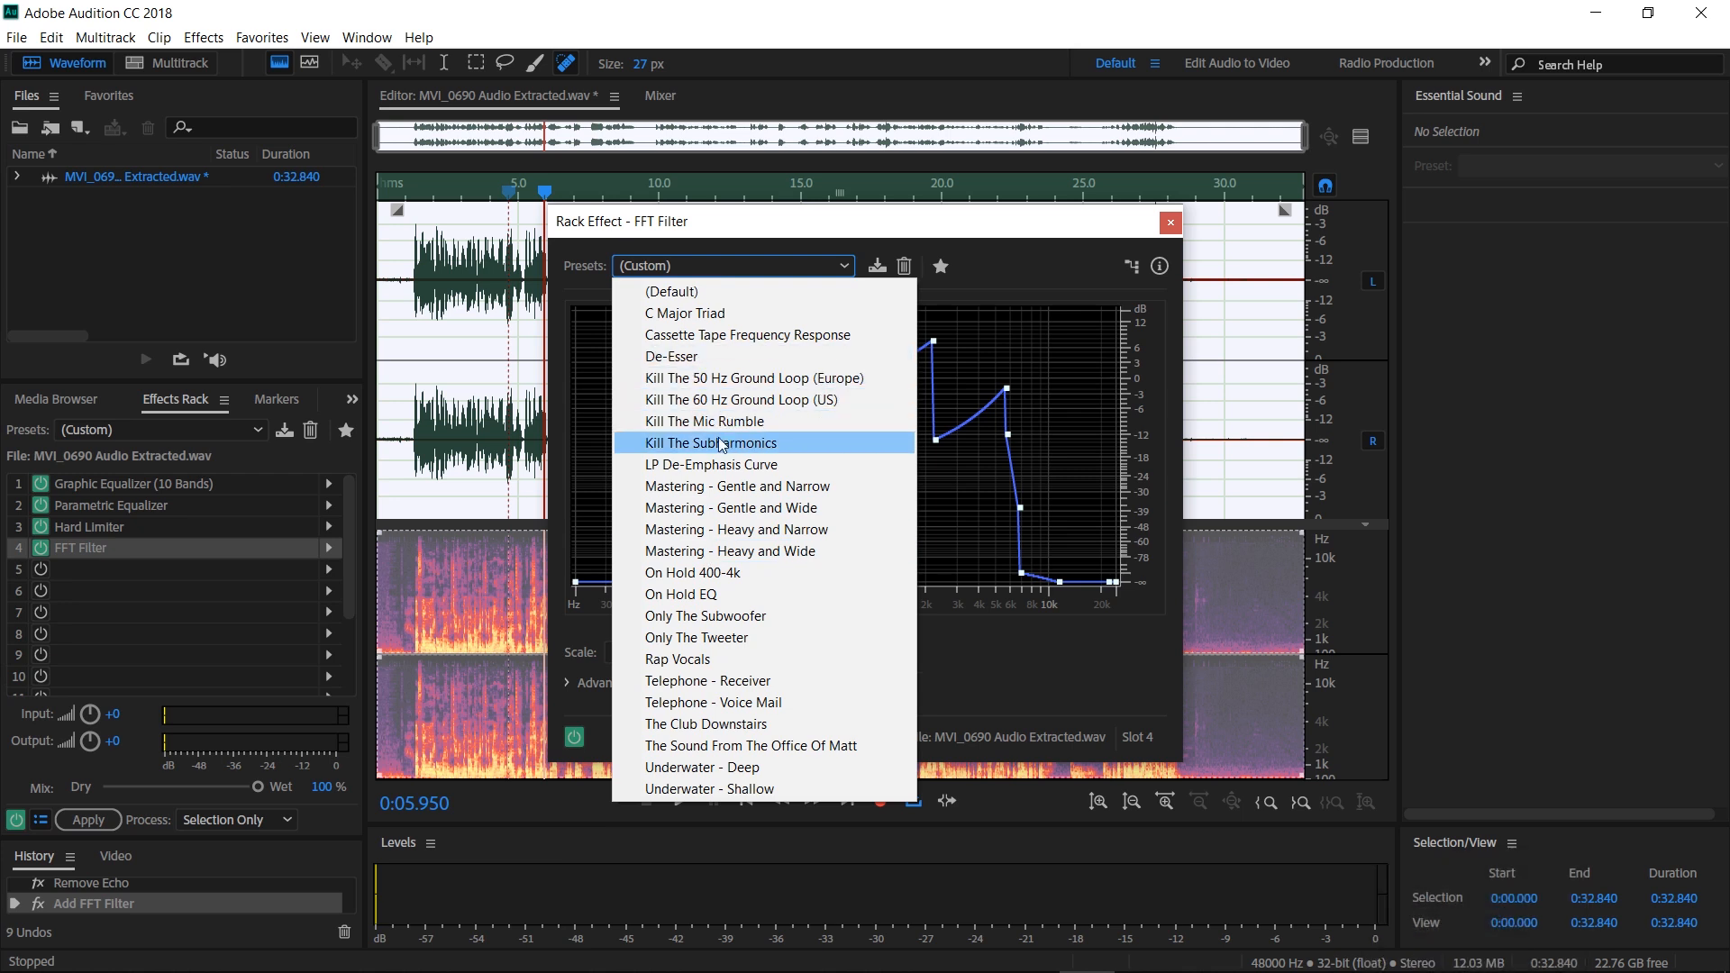
click(770, 420)
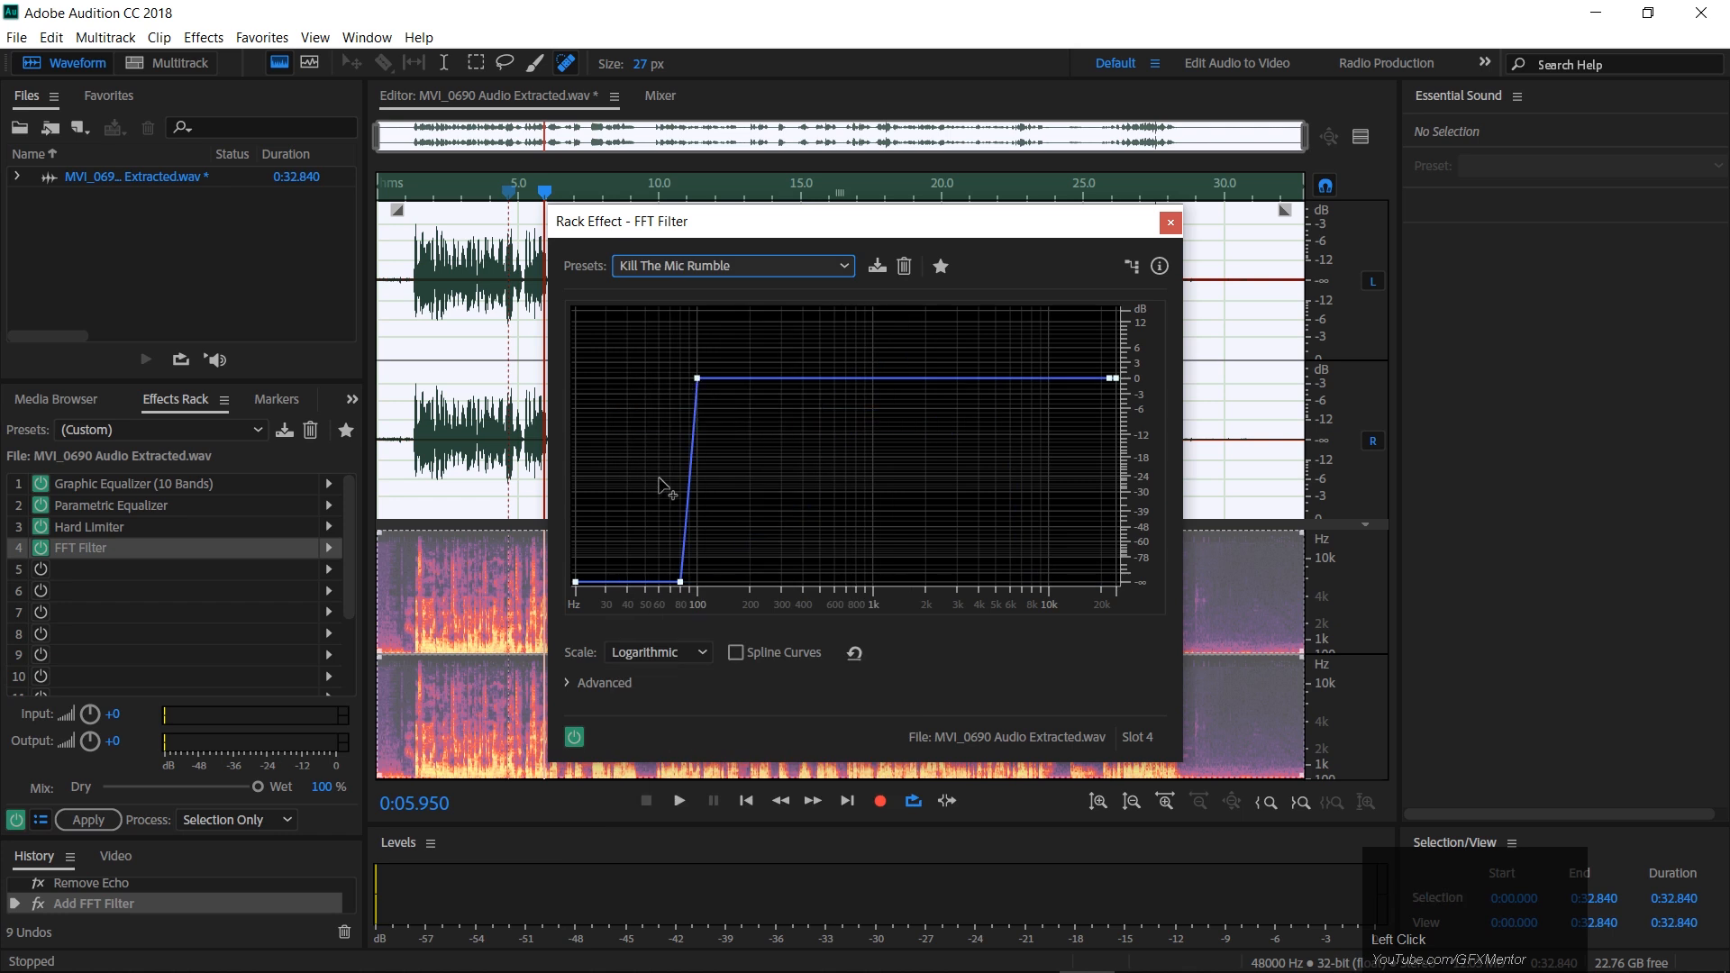
Close the FFT Filter window and play the audio from about 5.9 seconds to hear the rumble filter.
click(1170, 222)
key(space)
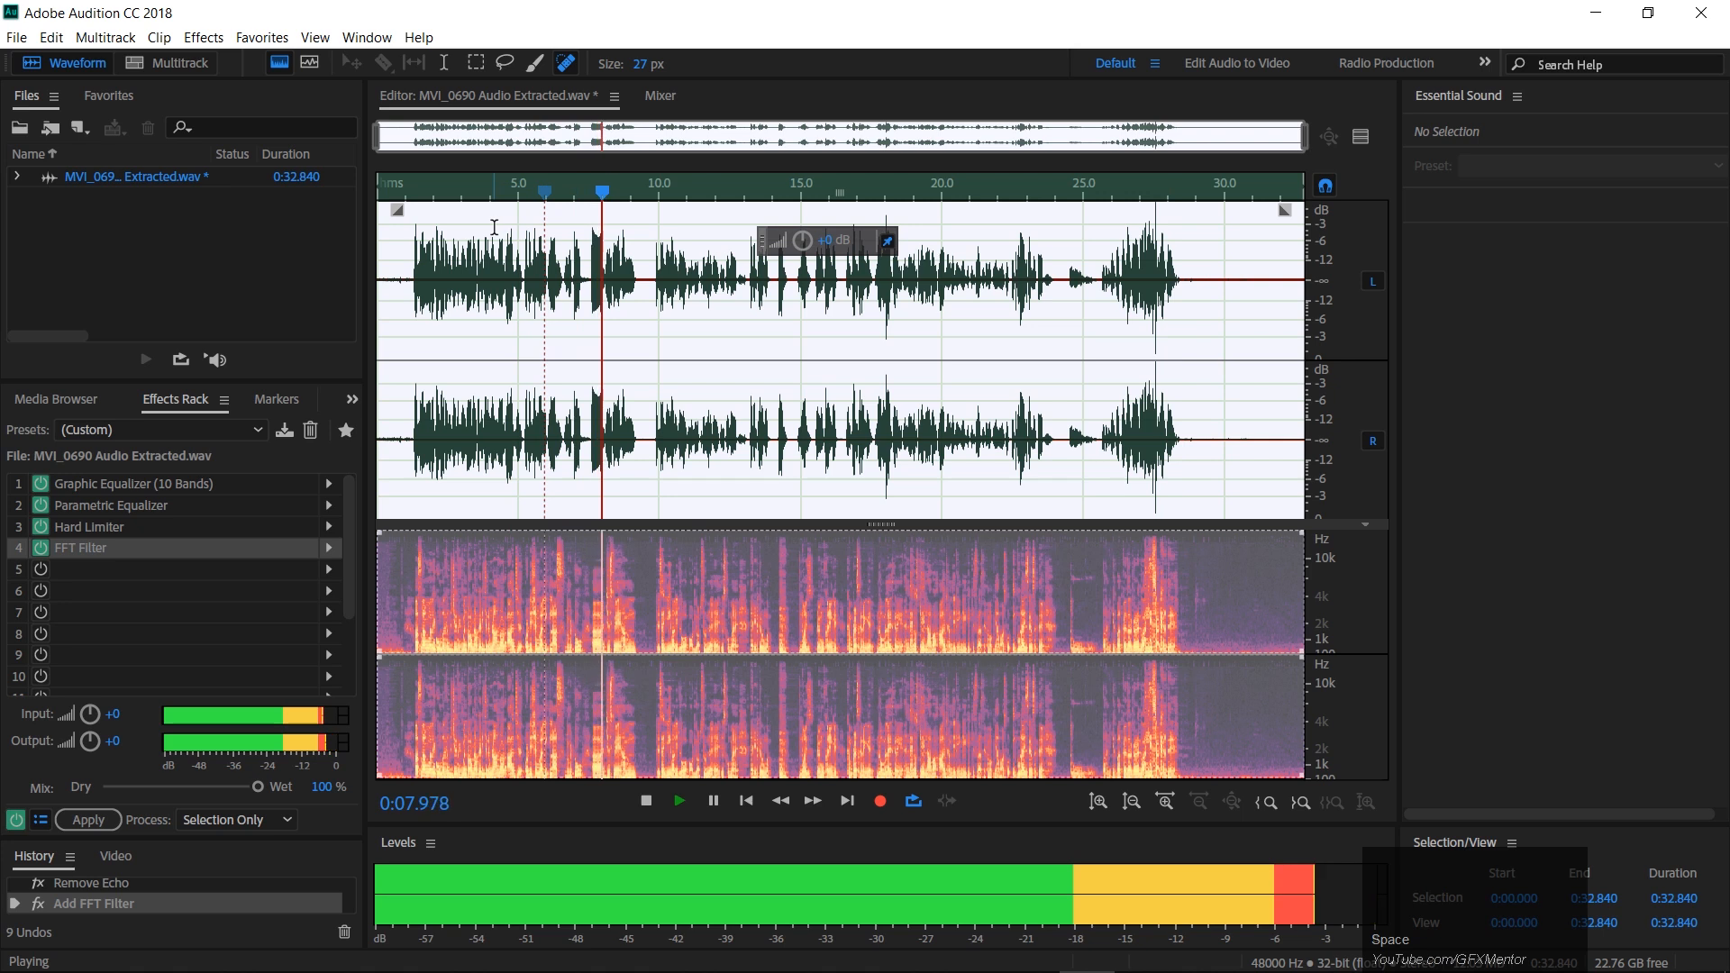
key(space)
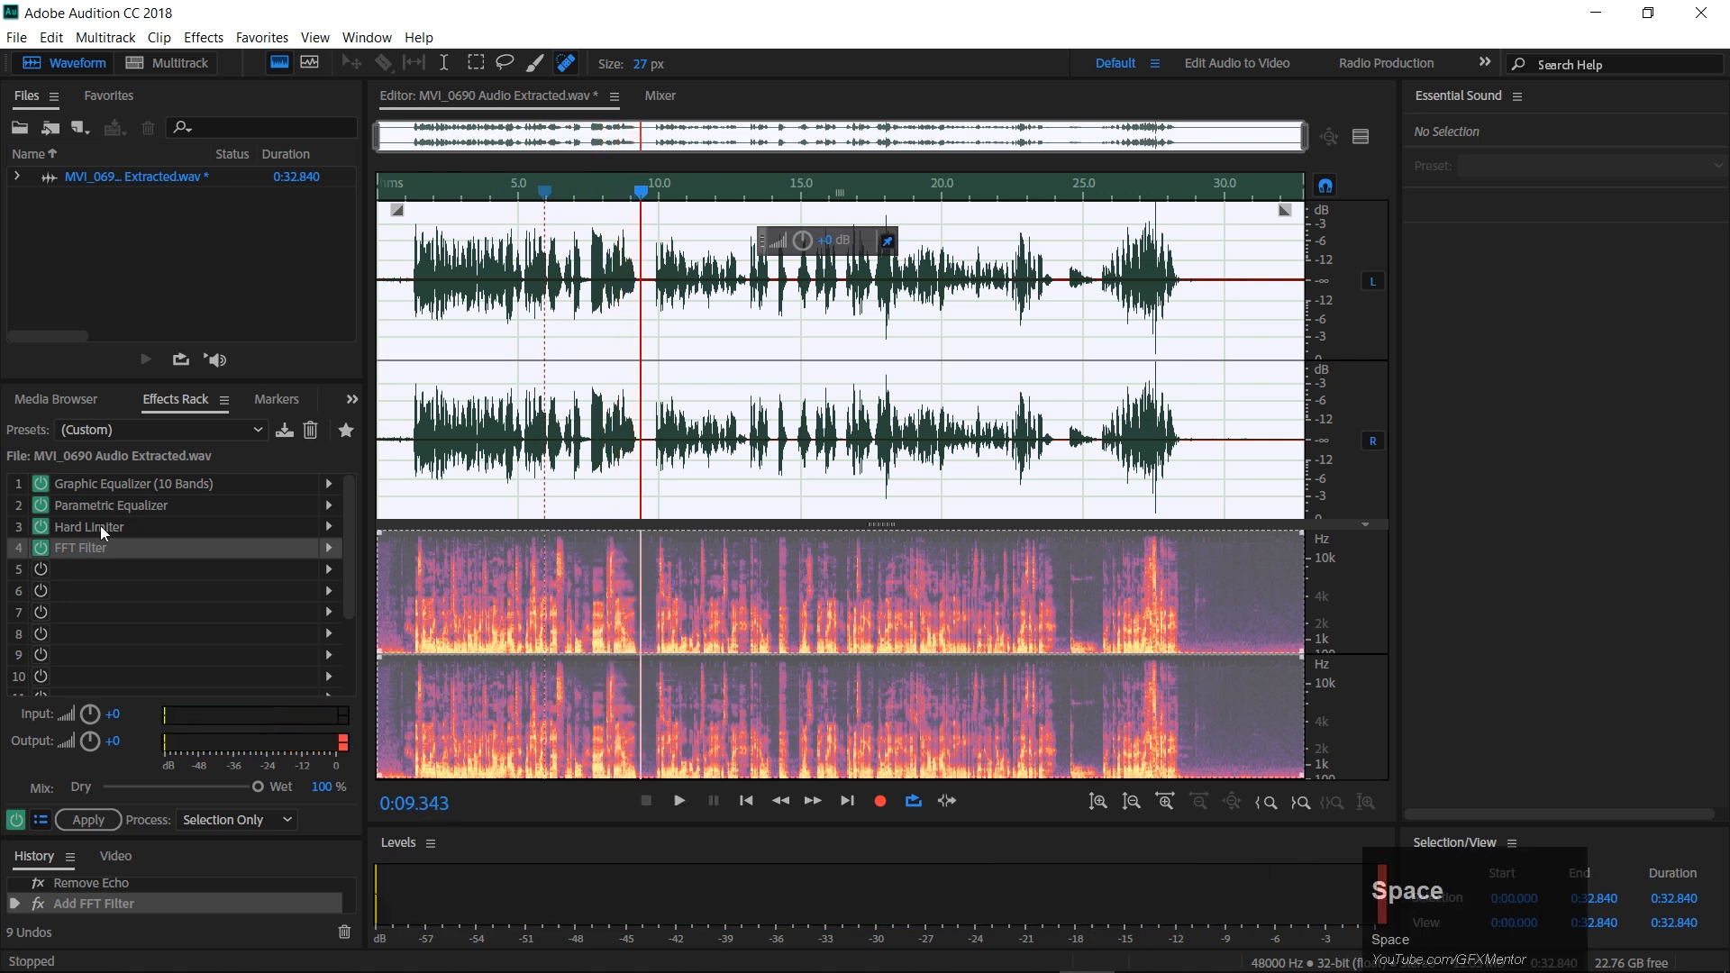
Compare the sound by playing from about 3.1 seconds with the FFT Filter bypassed and continuing from about 7.2 seconds with it re-enabled.
click(42, 549)
click(464, 188)
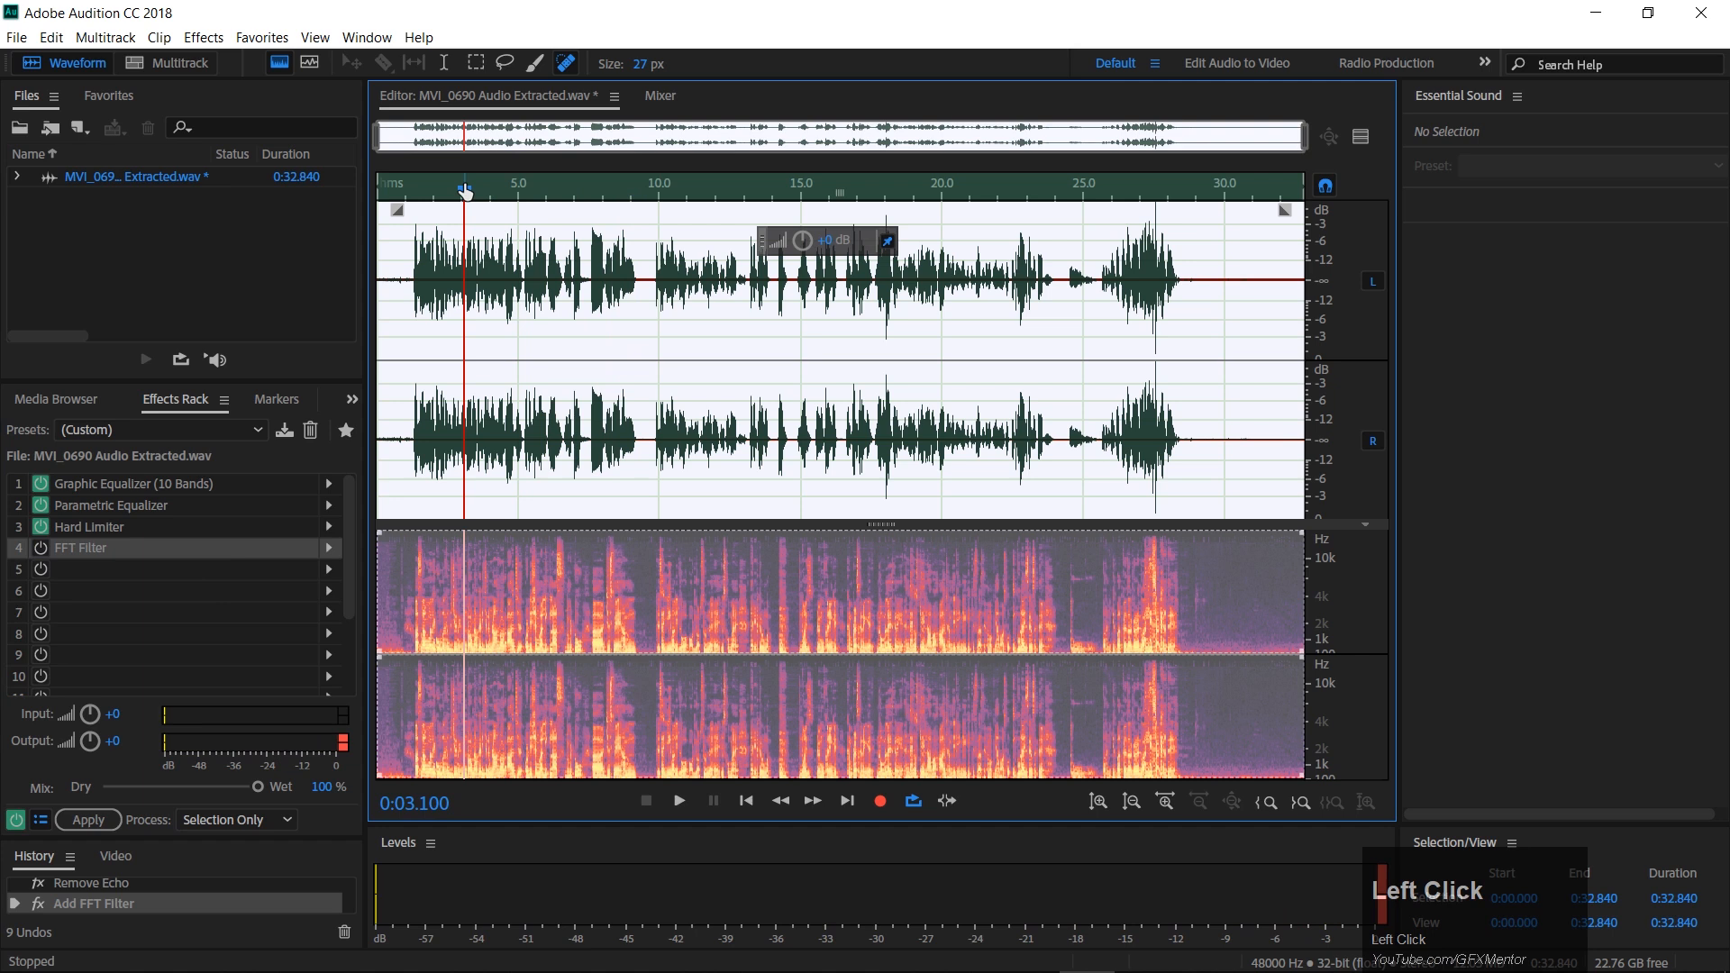
key(space)
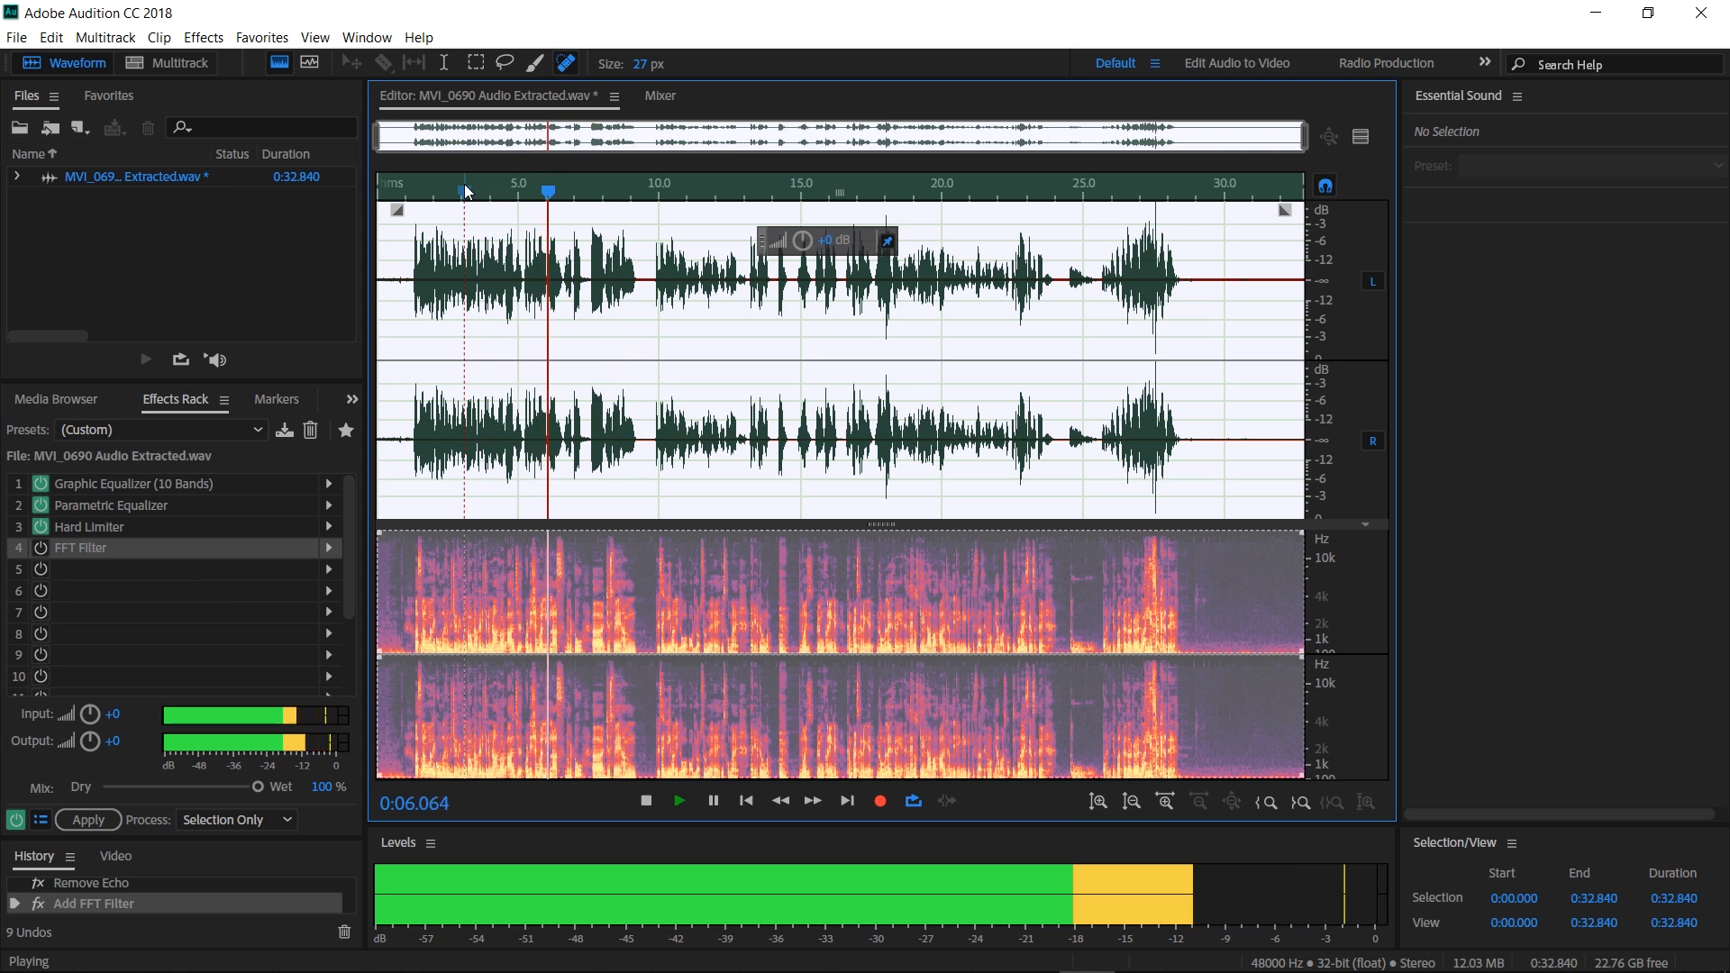
key(space)
click(40, 548)
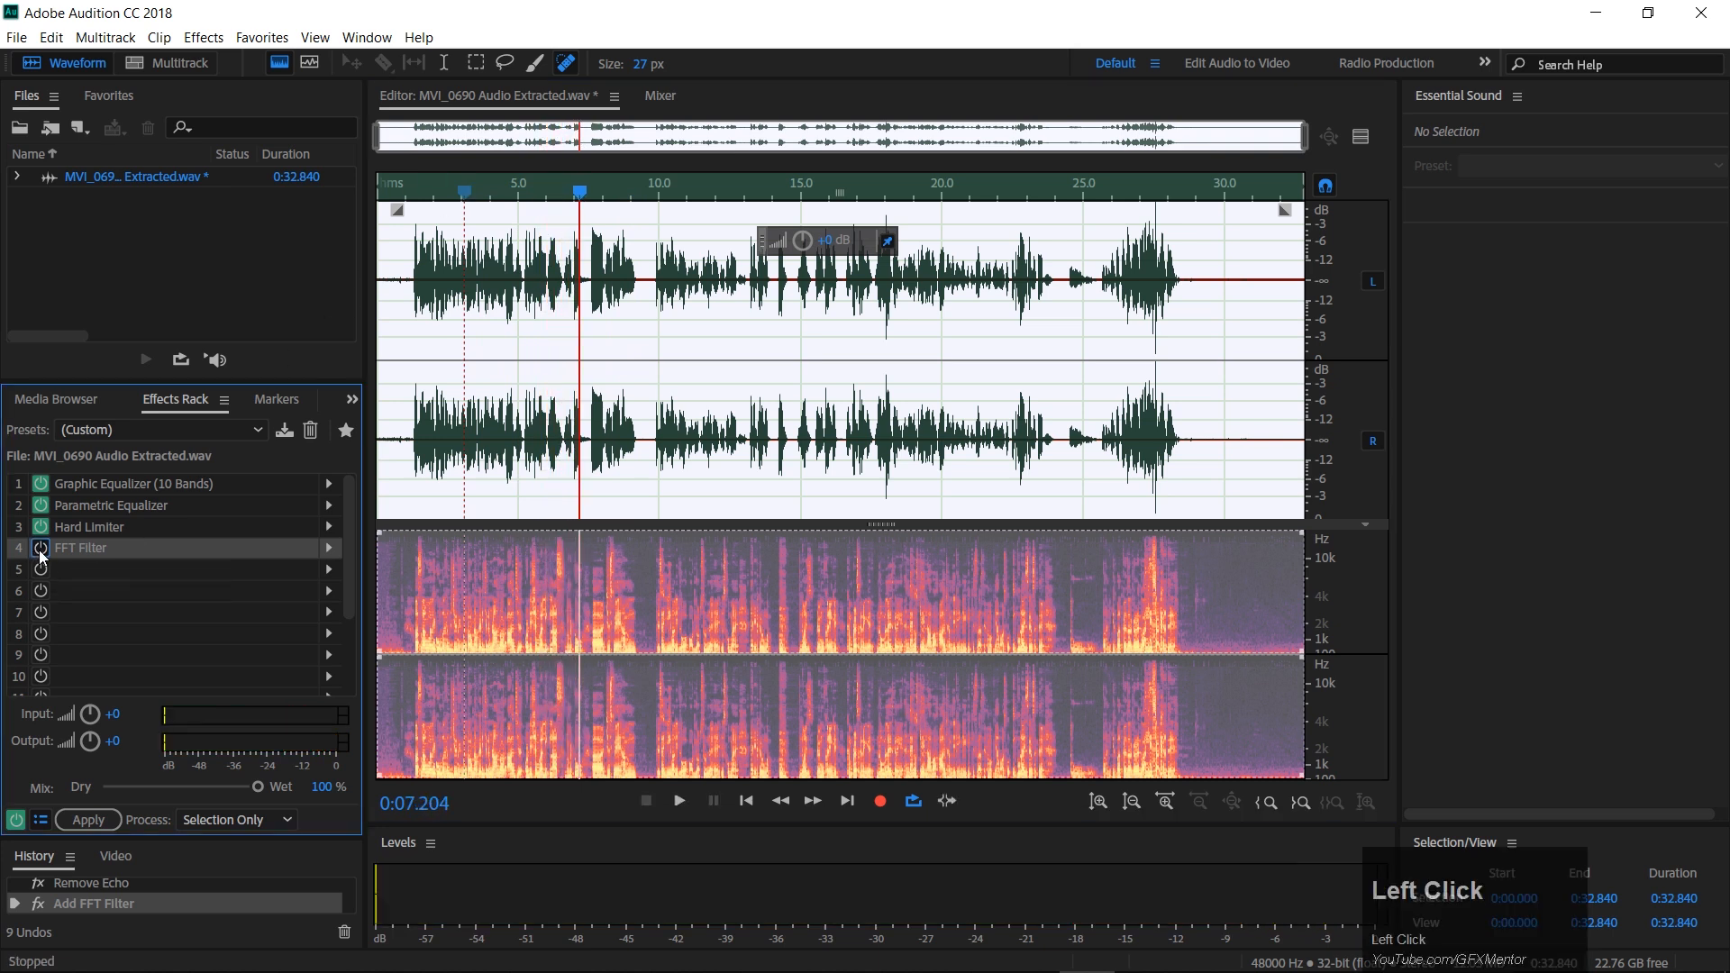
key(space)
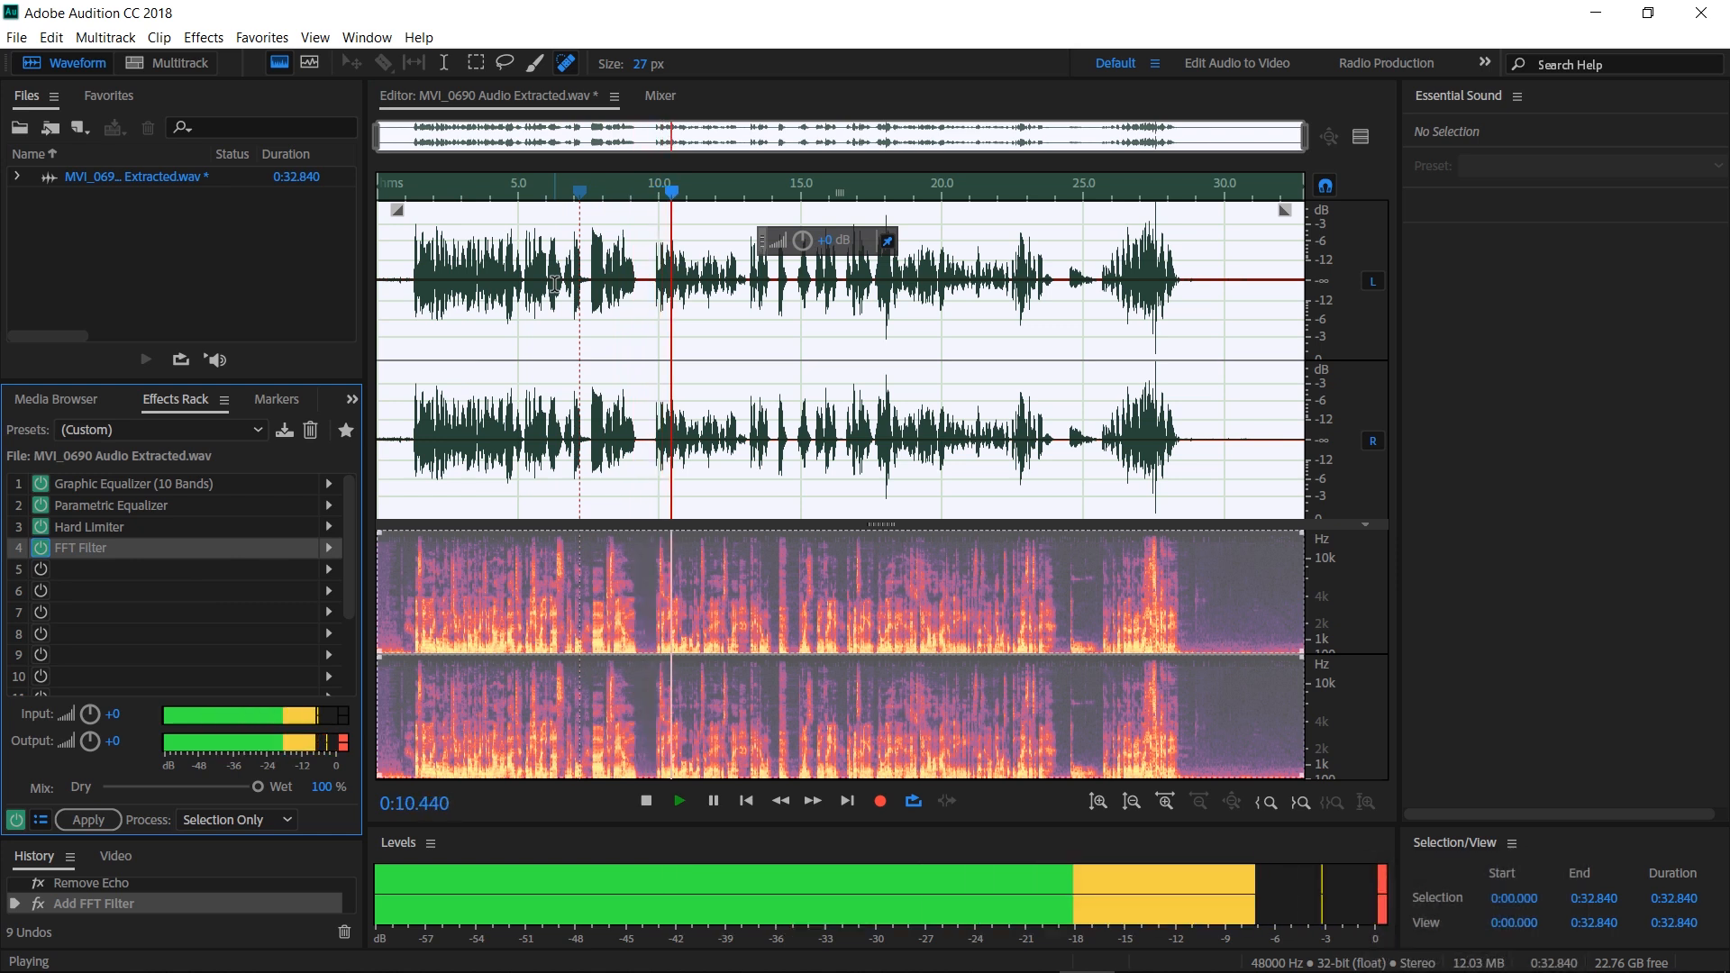
key(space)
Move the playhead back to about 9.9 seconds and apply the whole effects rack to the file.
click(1009, 482)
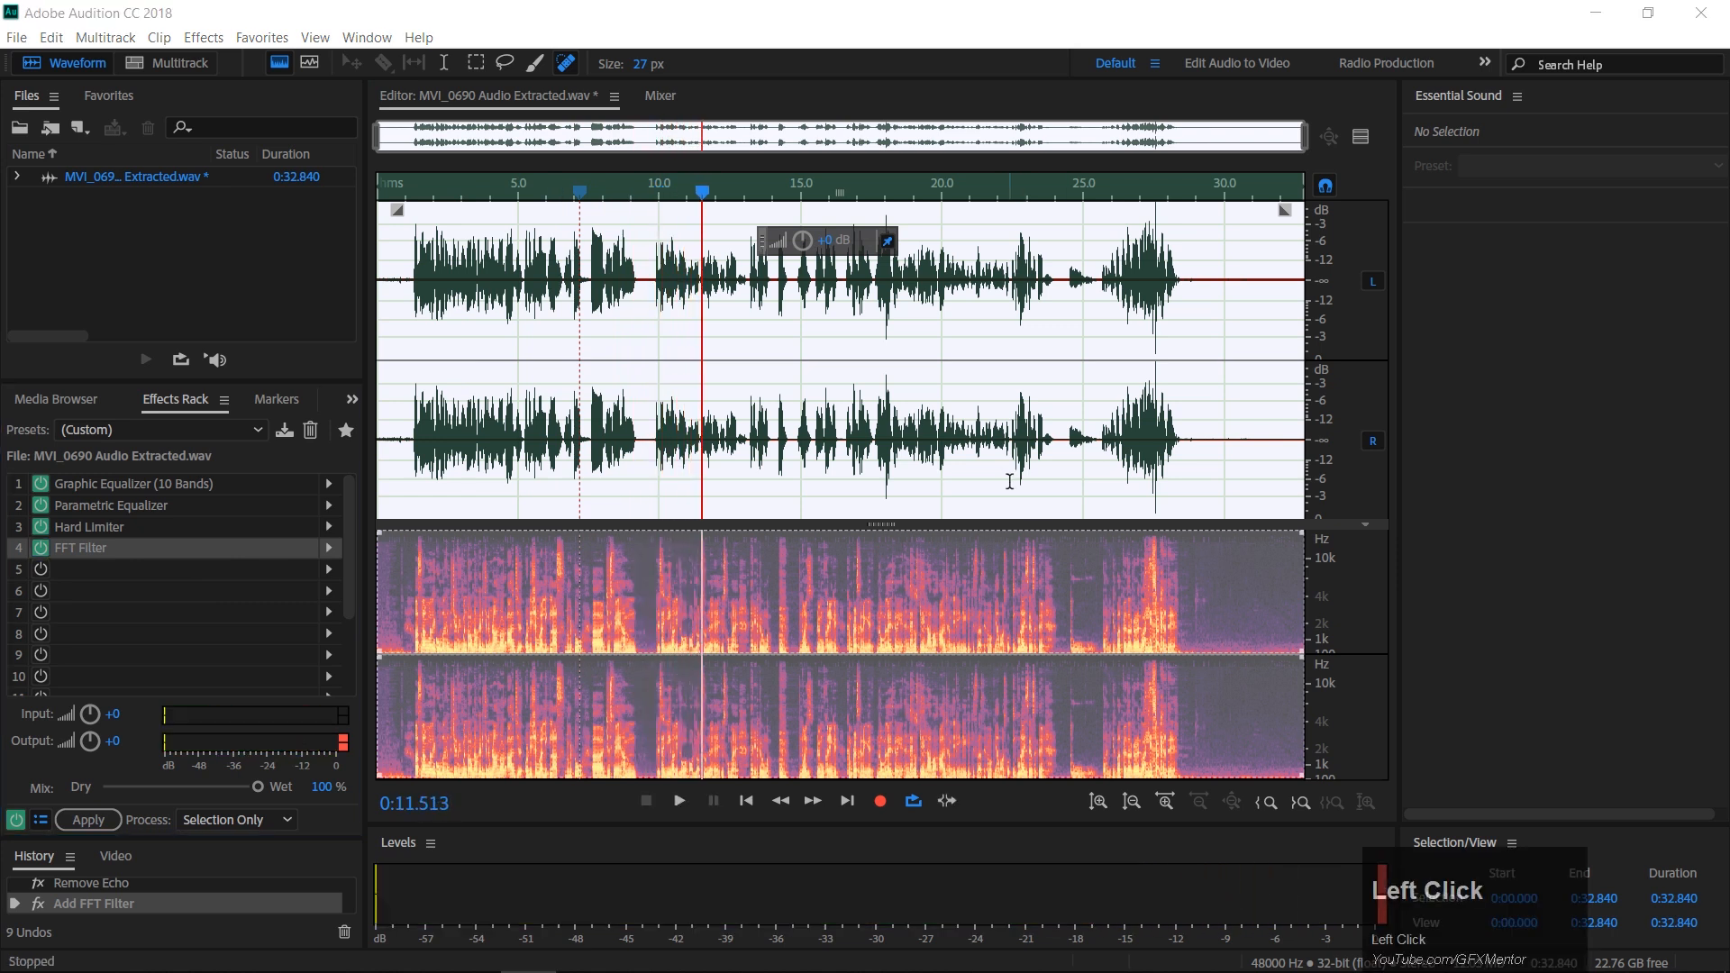
drag(702, 206, 642, 218)
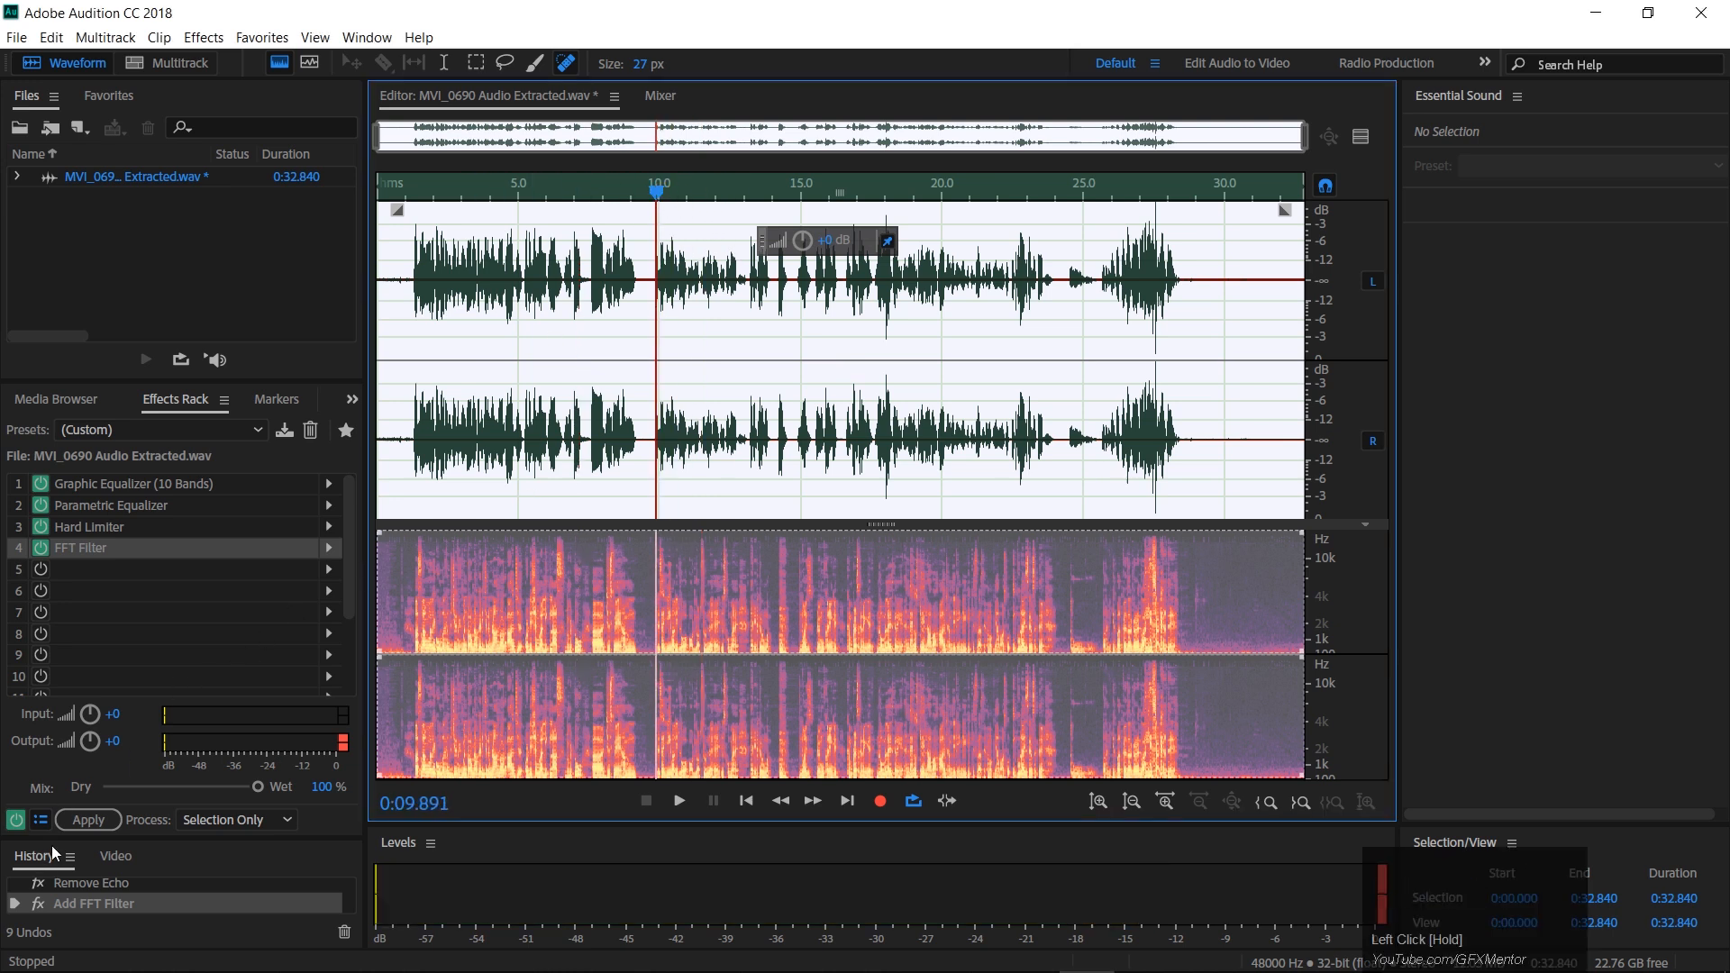
click(86, 821)
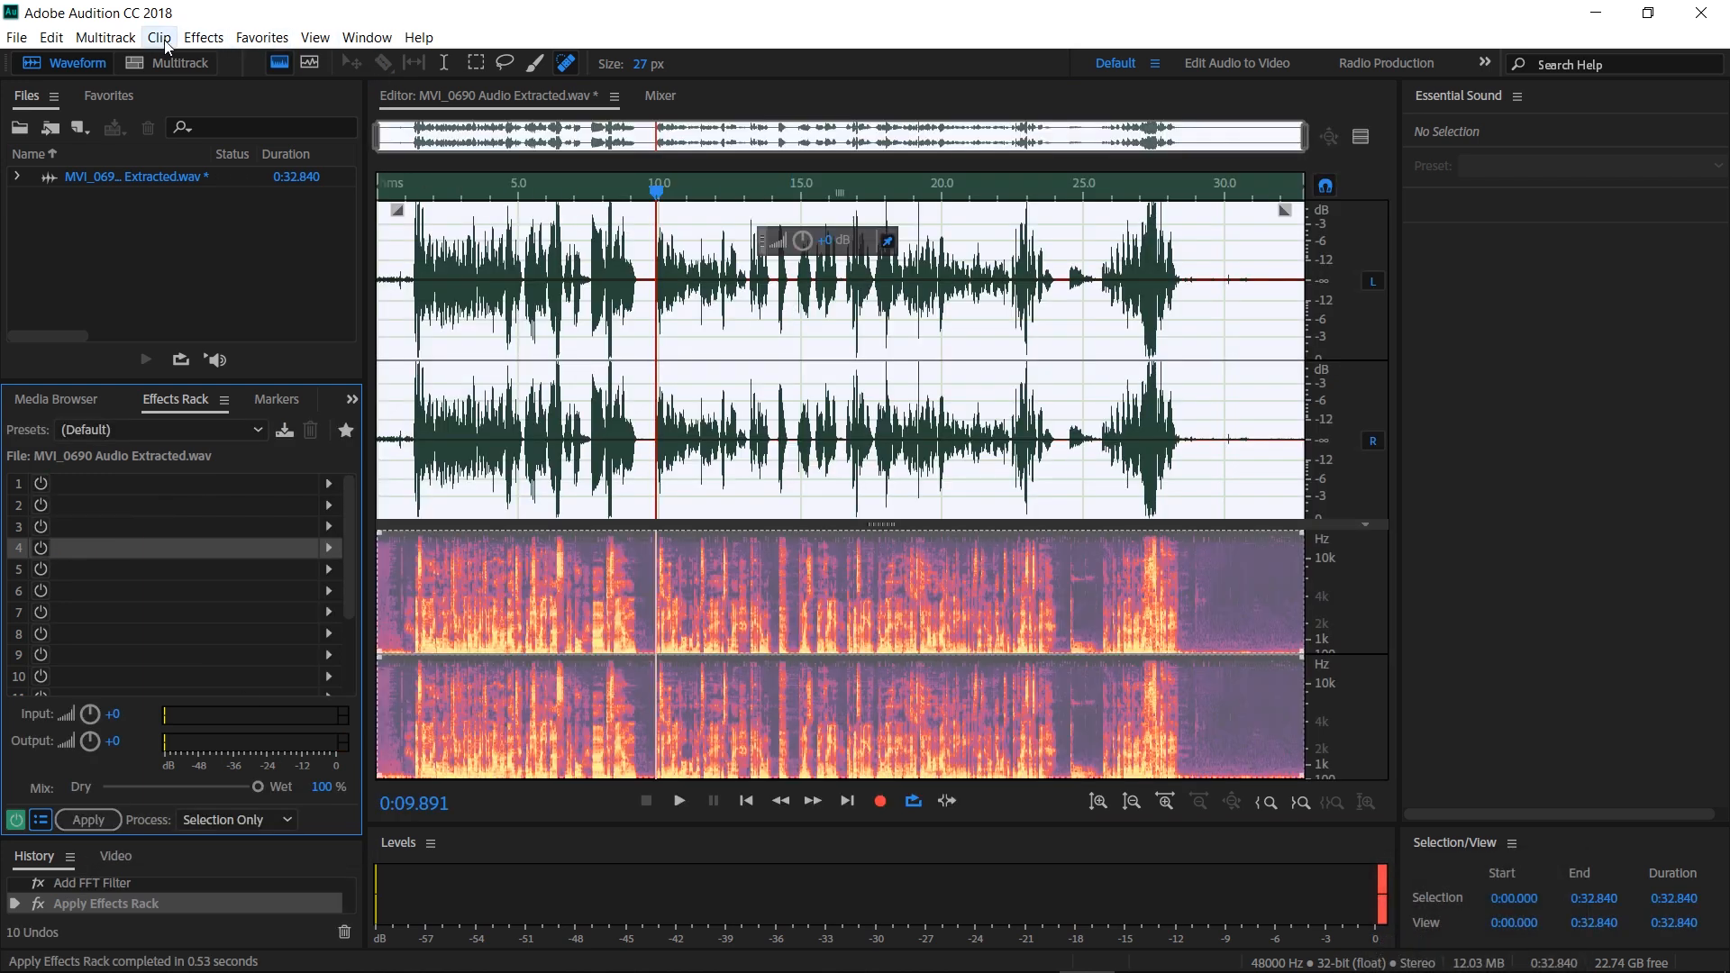
Apply Adaptive Noise Reduction to the file with the Default preset, reducing noise by 20 dB.
click(204, 37)
mouse_move(316, 386)
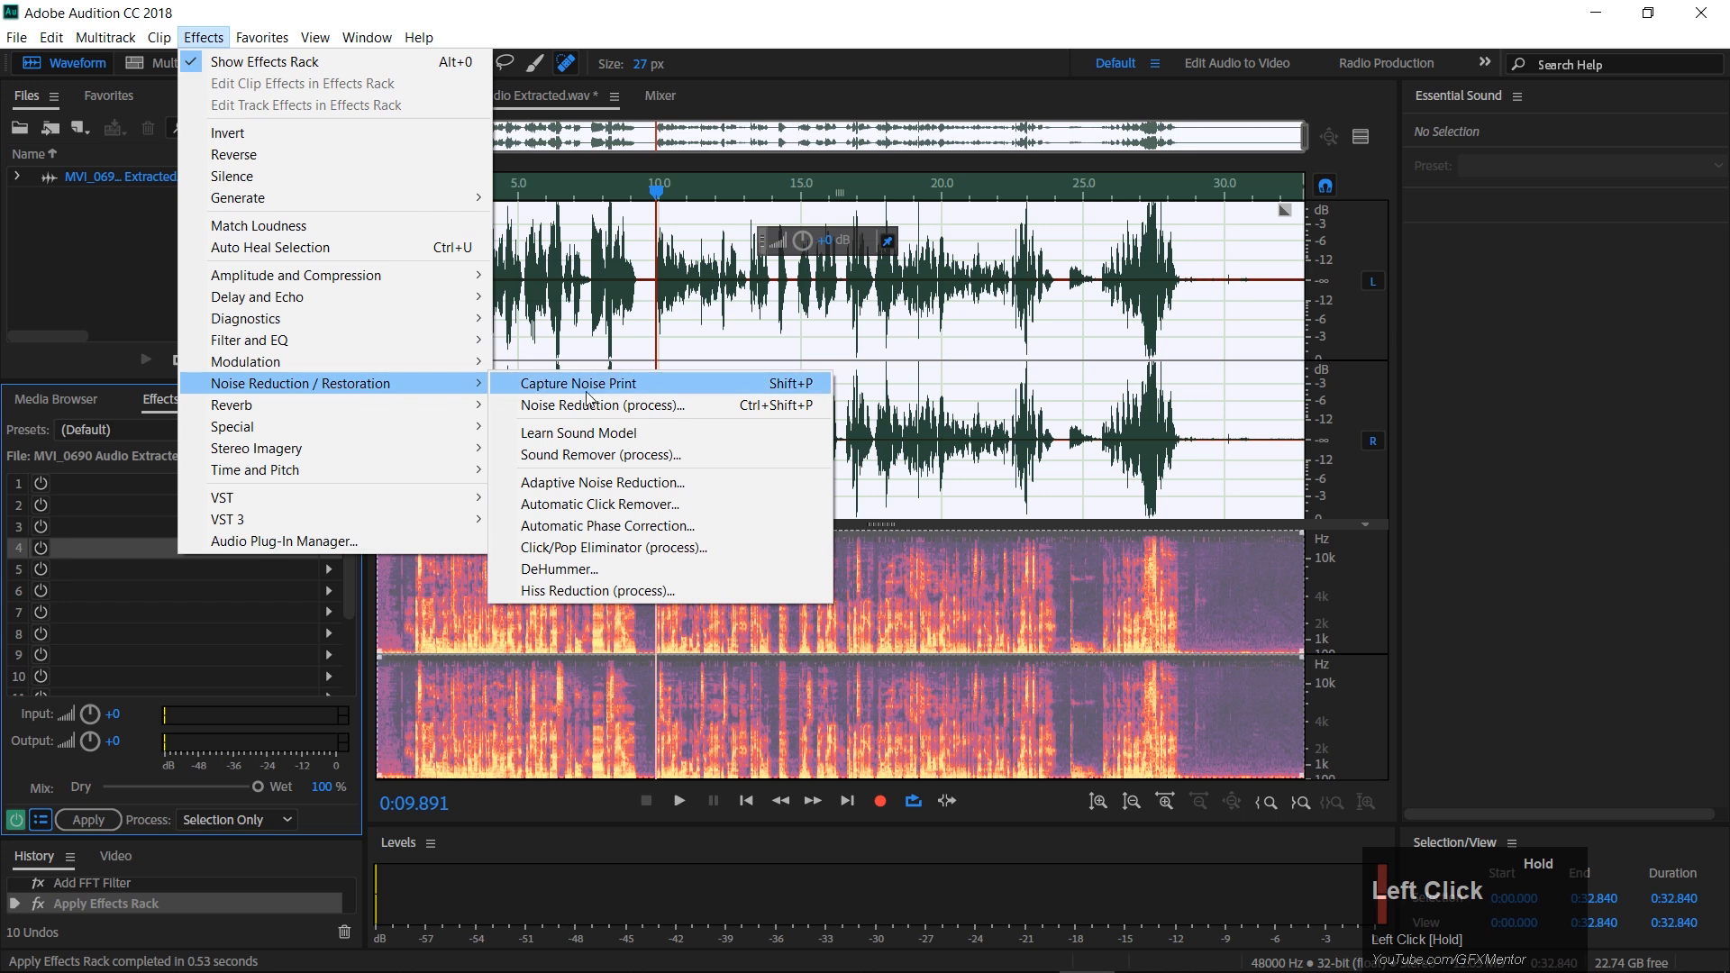
click(587, 486)
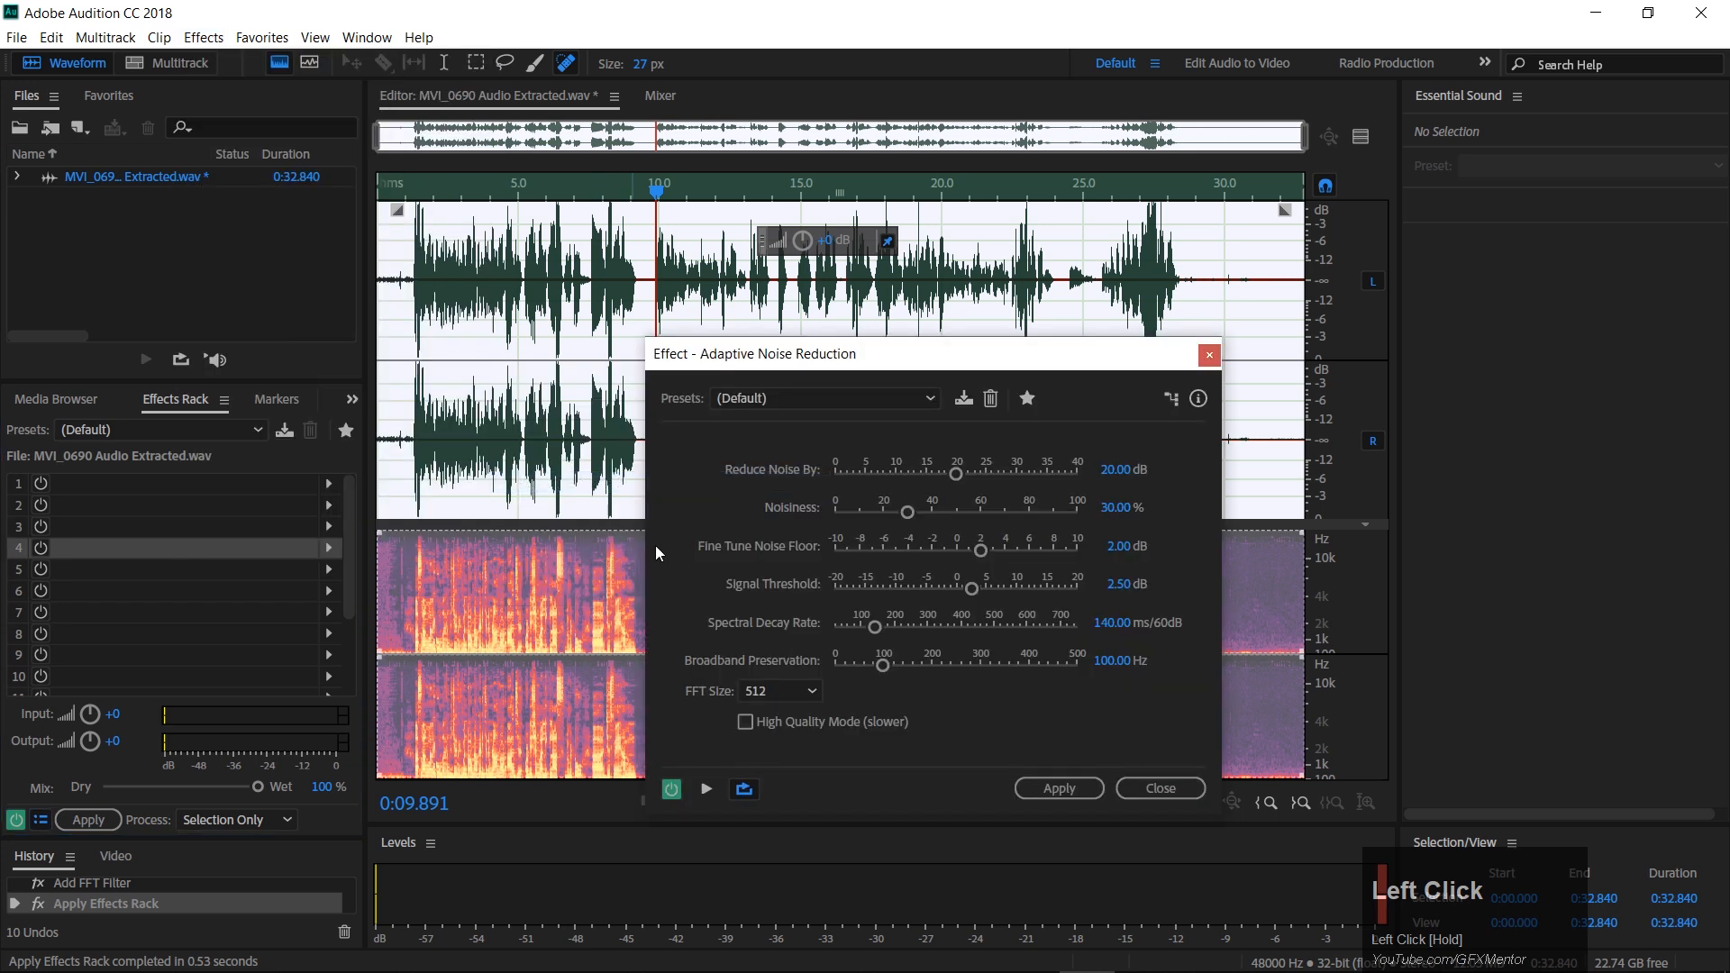
click(1057, 790)
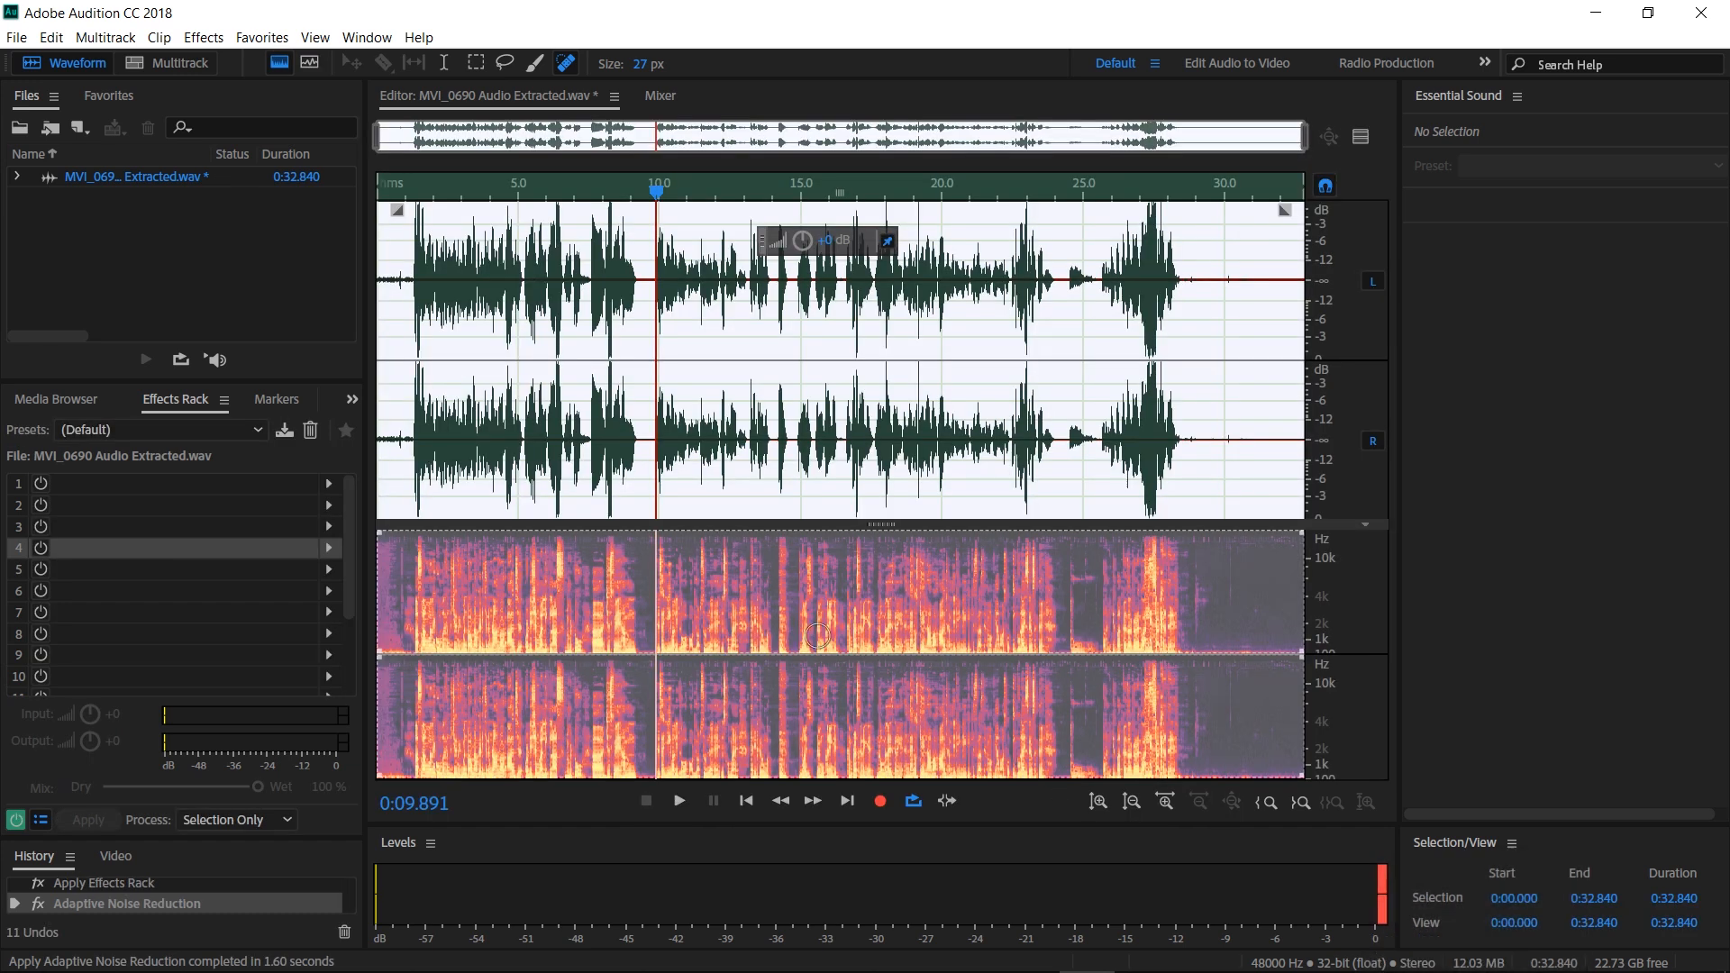
Play the processed audio from about 20 seconds to check the noise reduction.
click(469, 192)
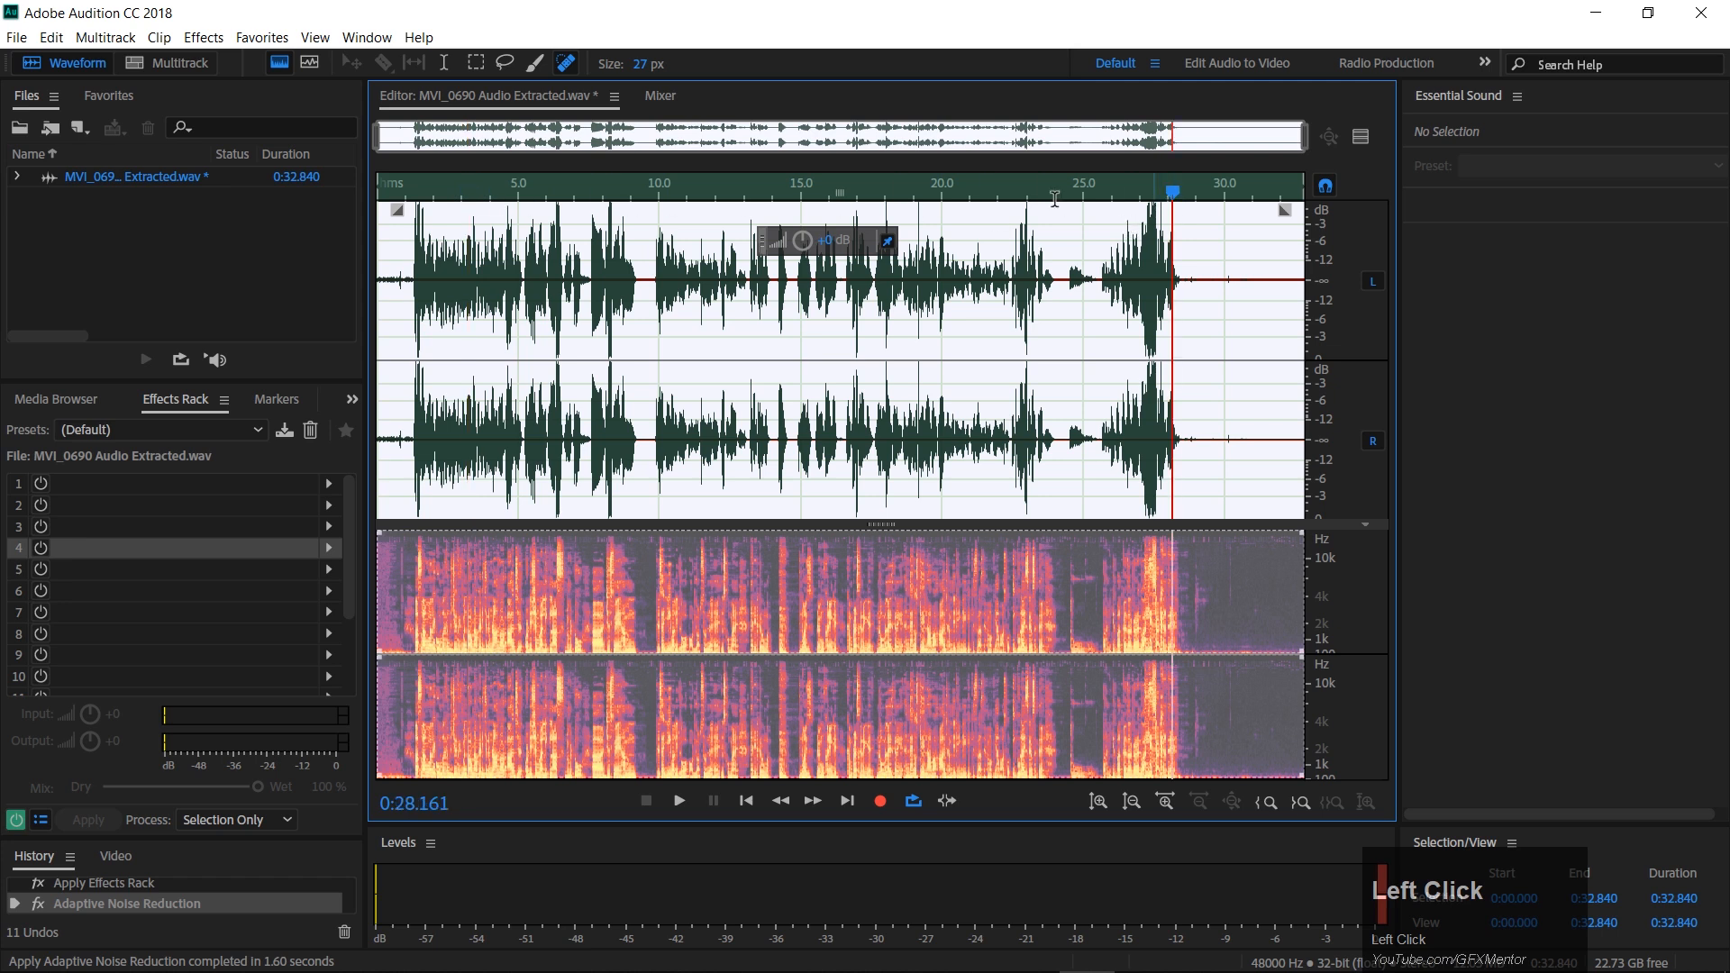
key(space)
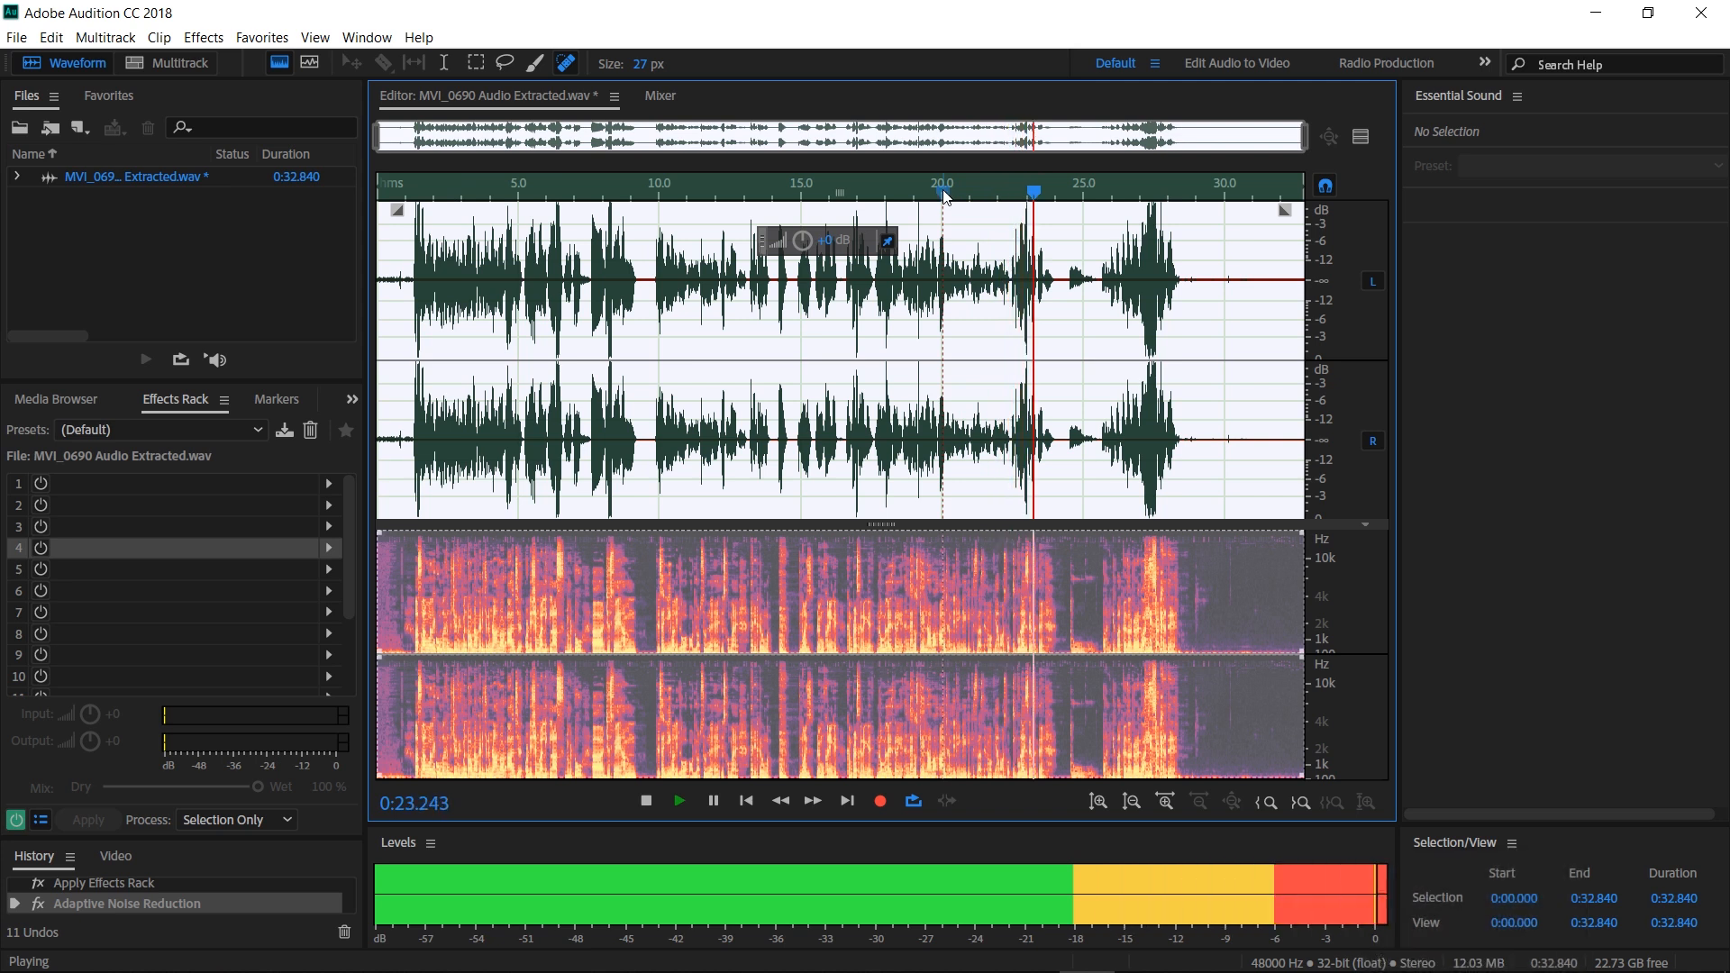
key(space)
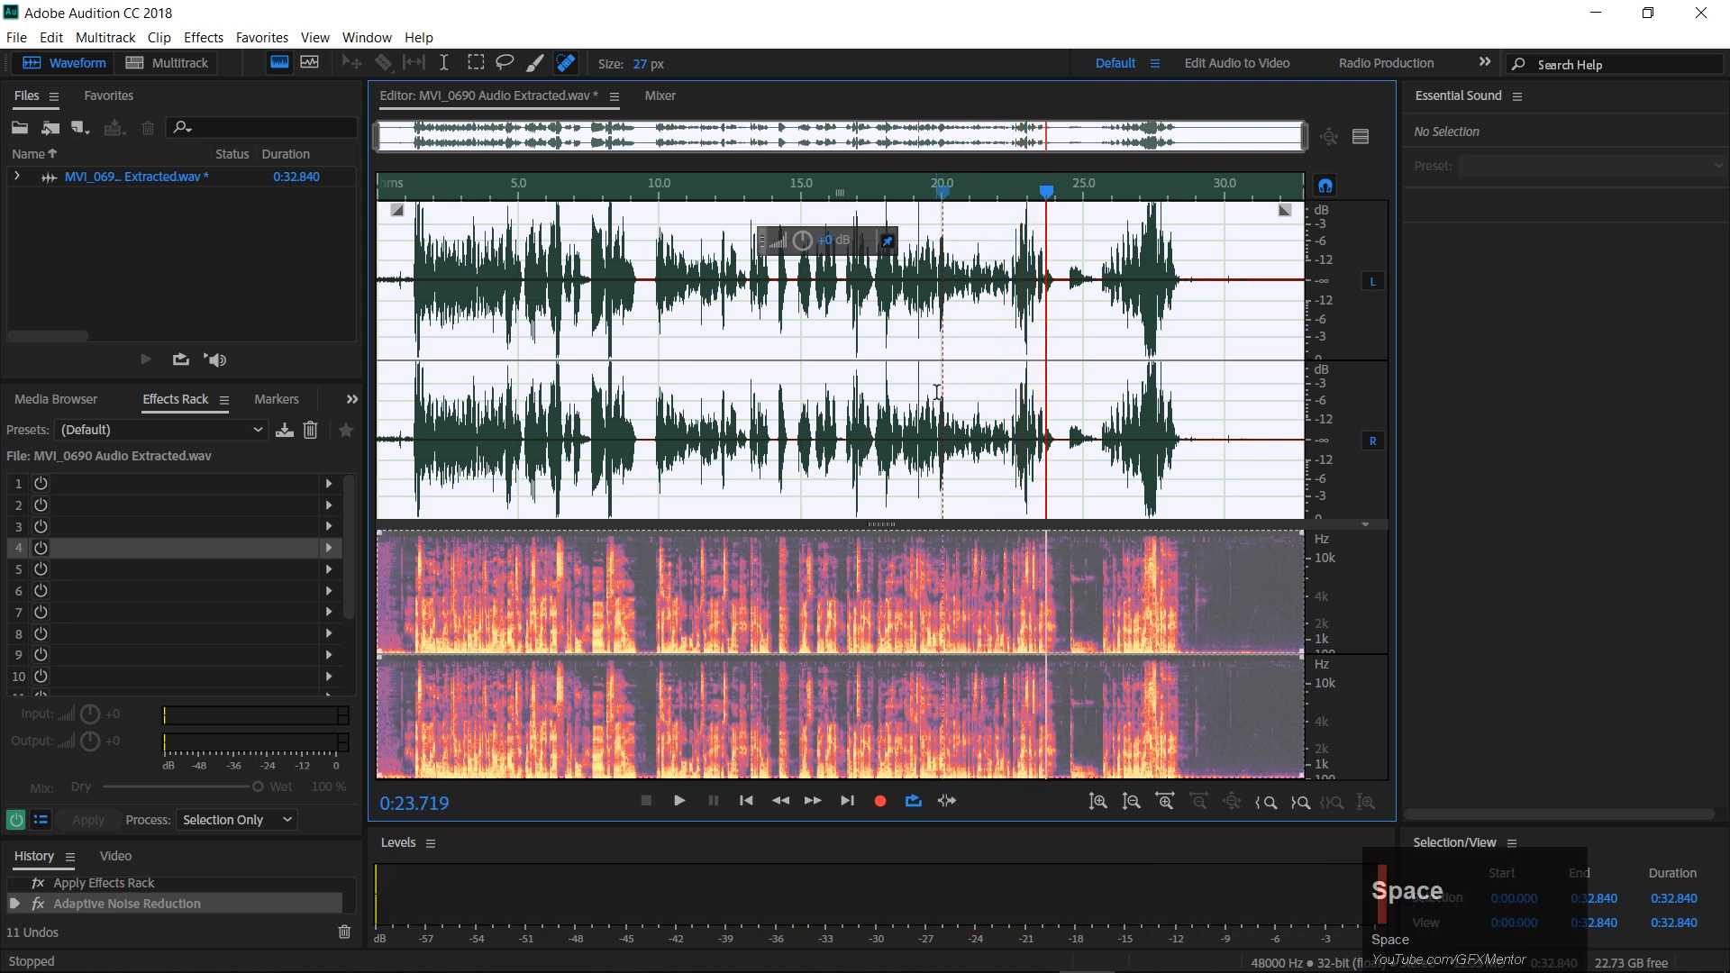
Save the edited audio file, close Audition and return to the Premiere Pro project.
key(ctrl)
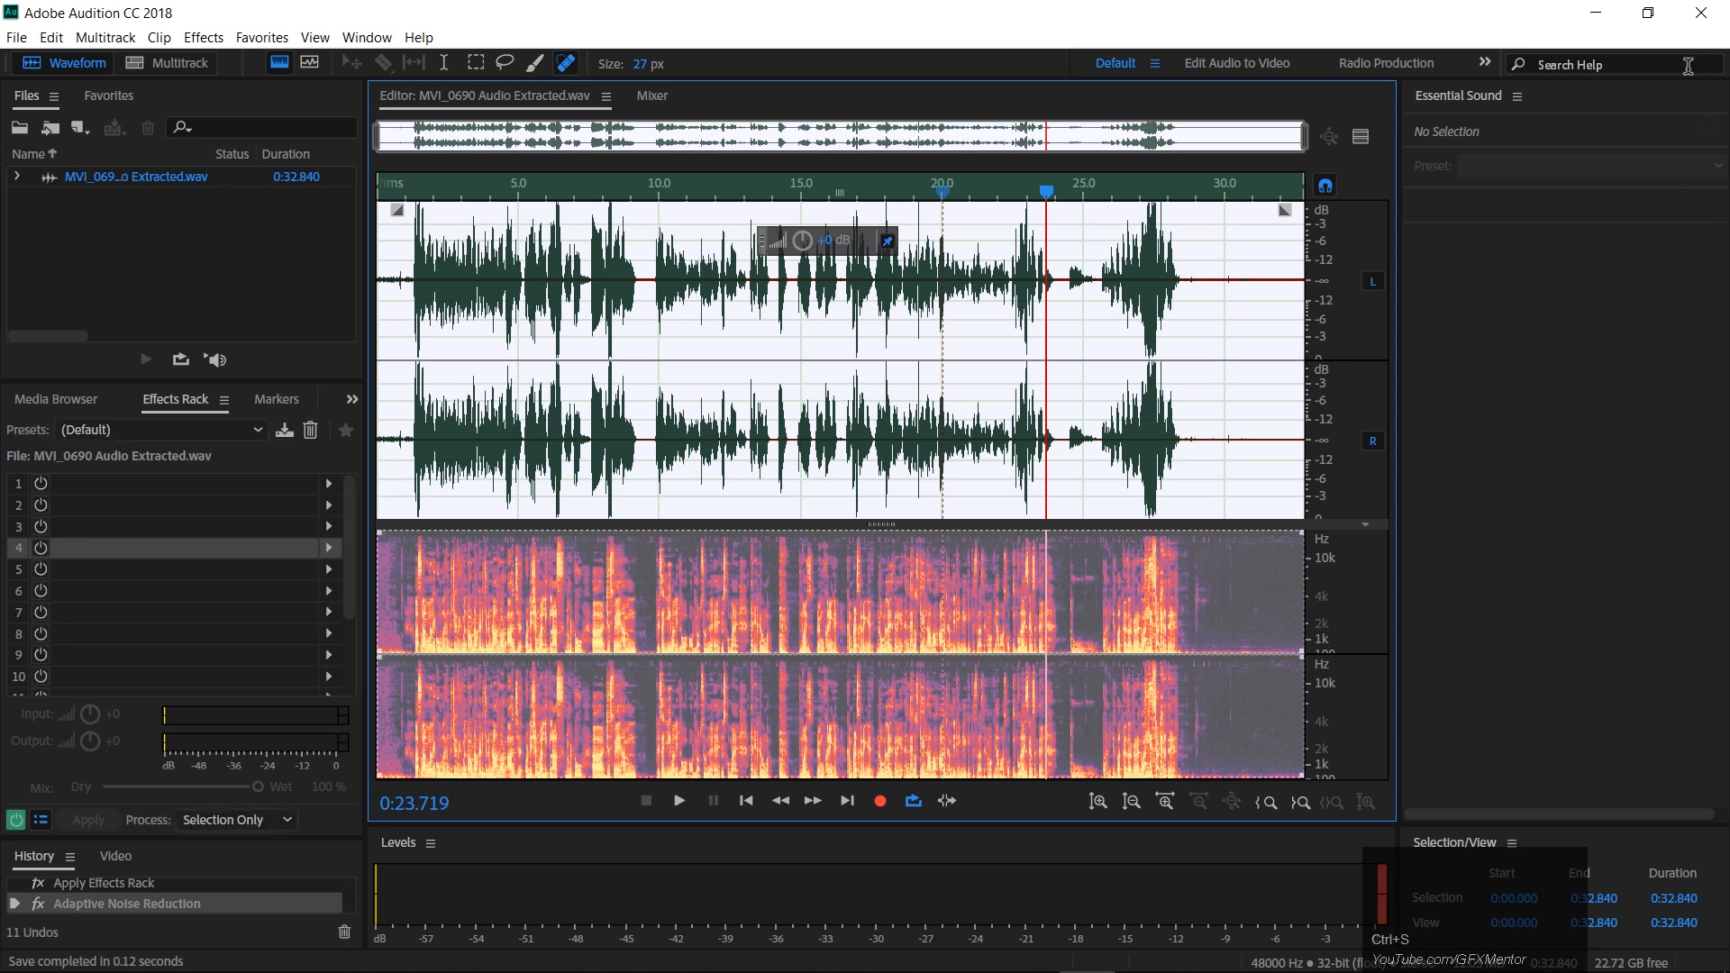
click(1701, 12)
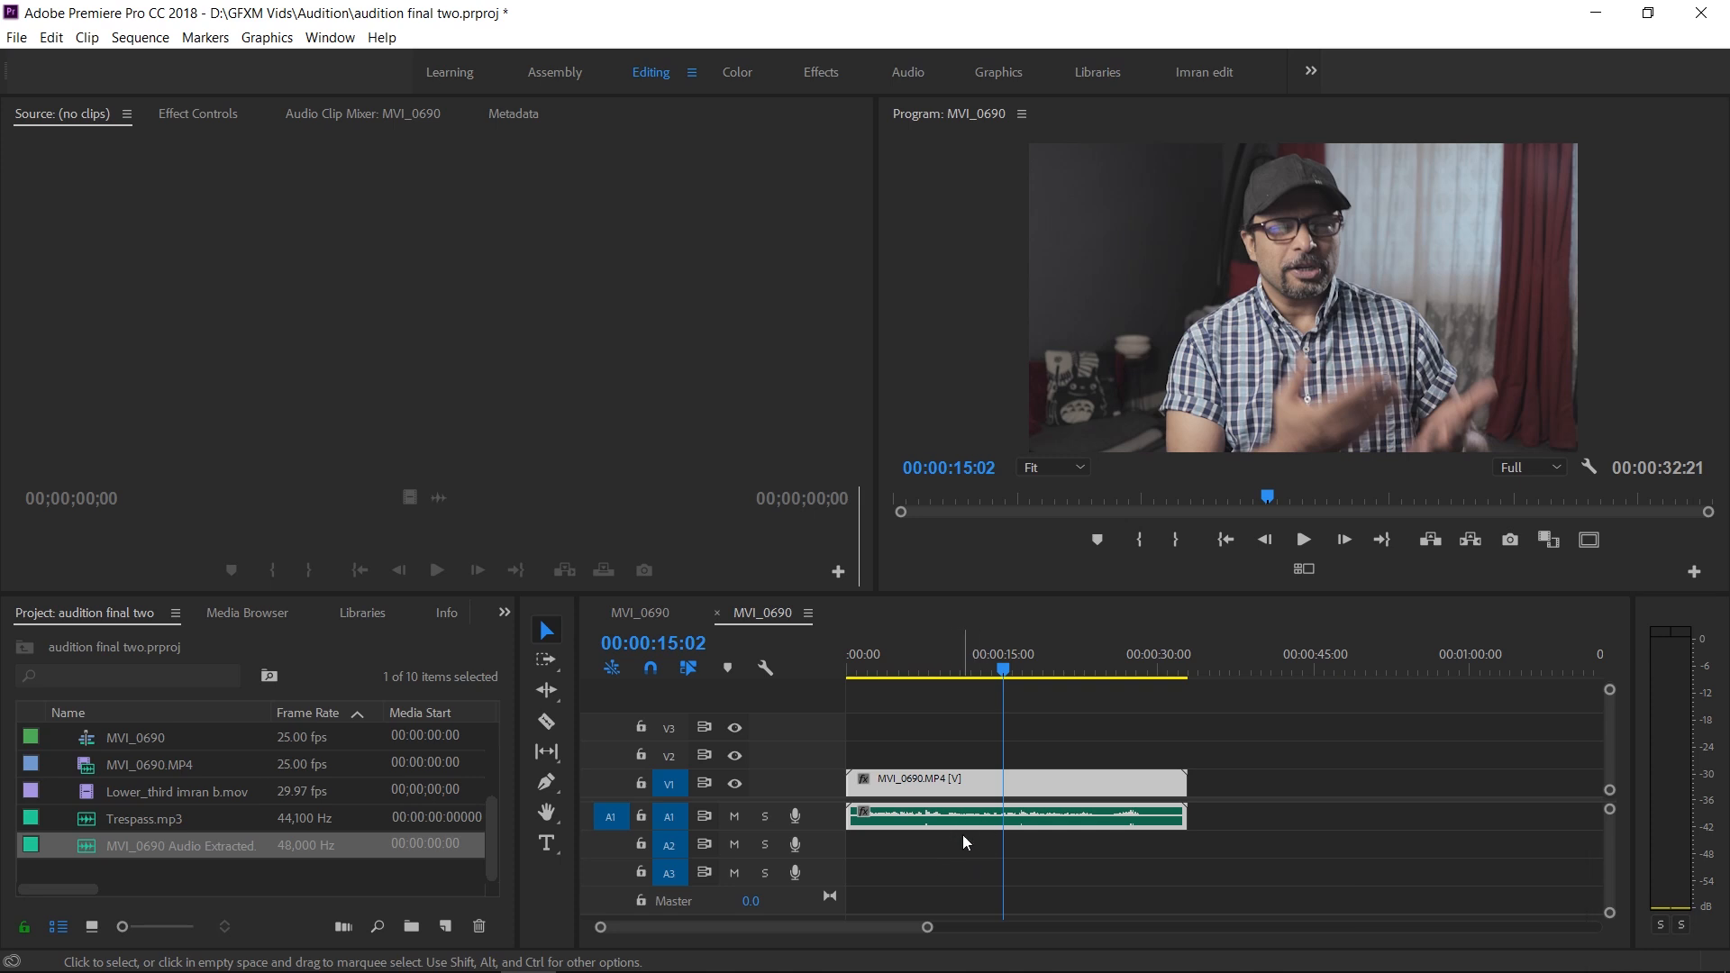
Play the MVI_0690 sequence from 00:00:08:03 to hear the processed audio with the video.
drag(993, 658, 931, 652)
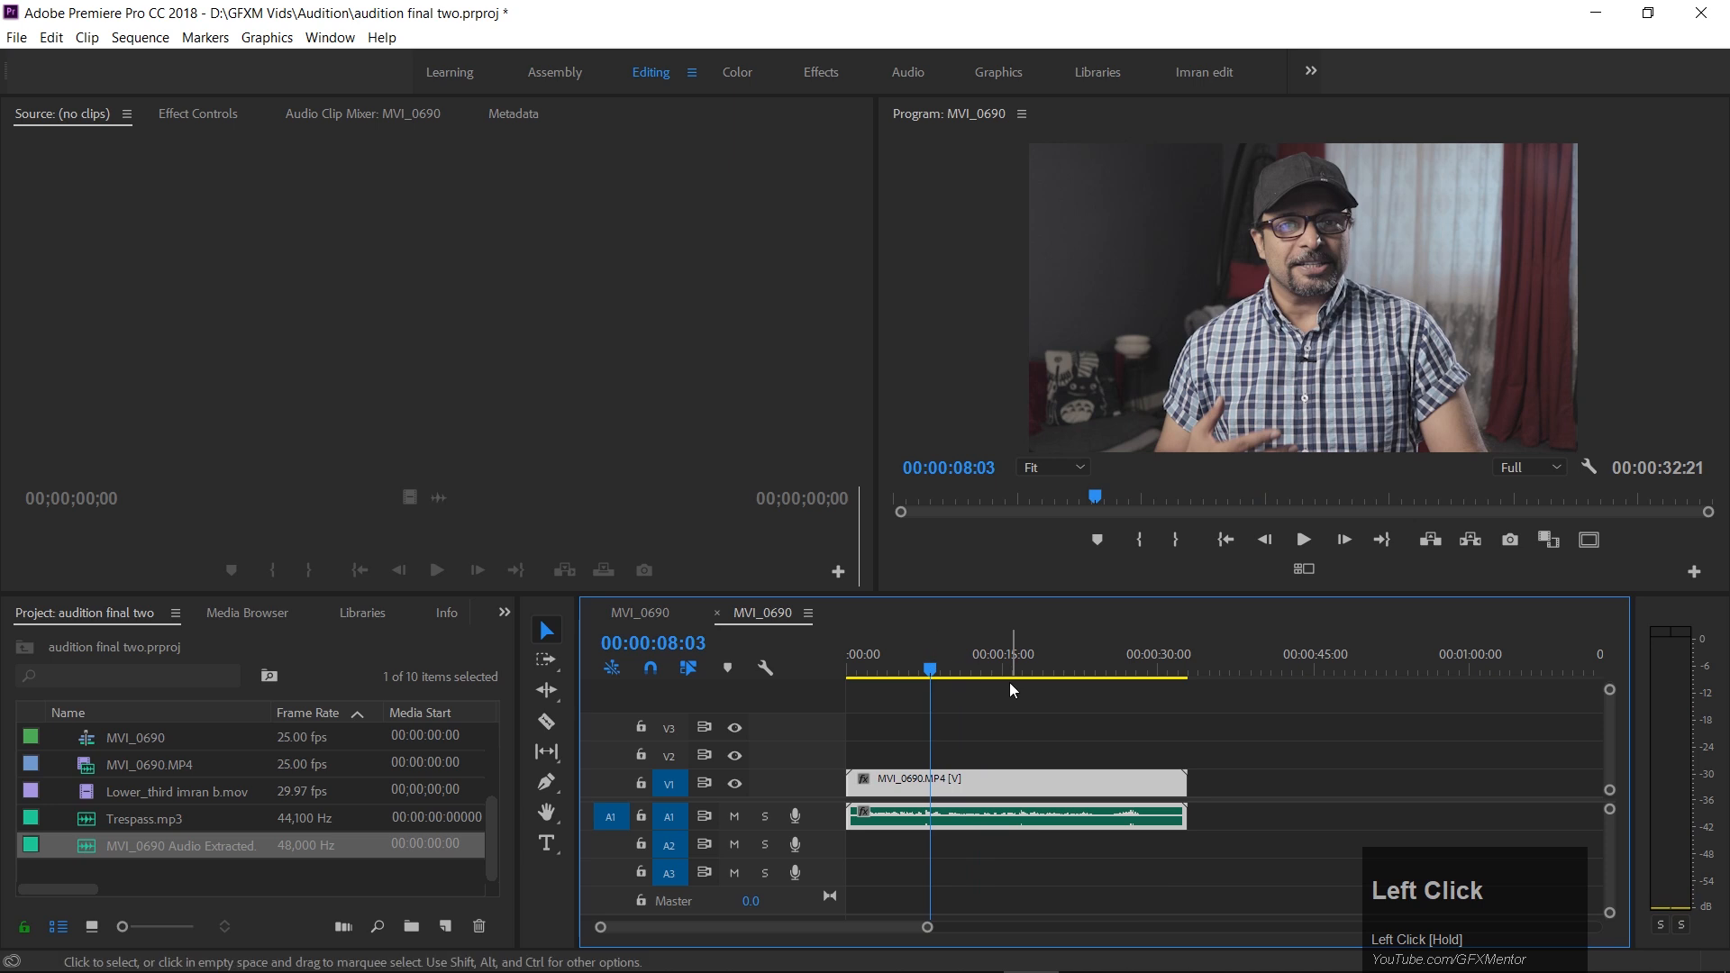
key(space)
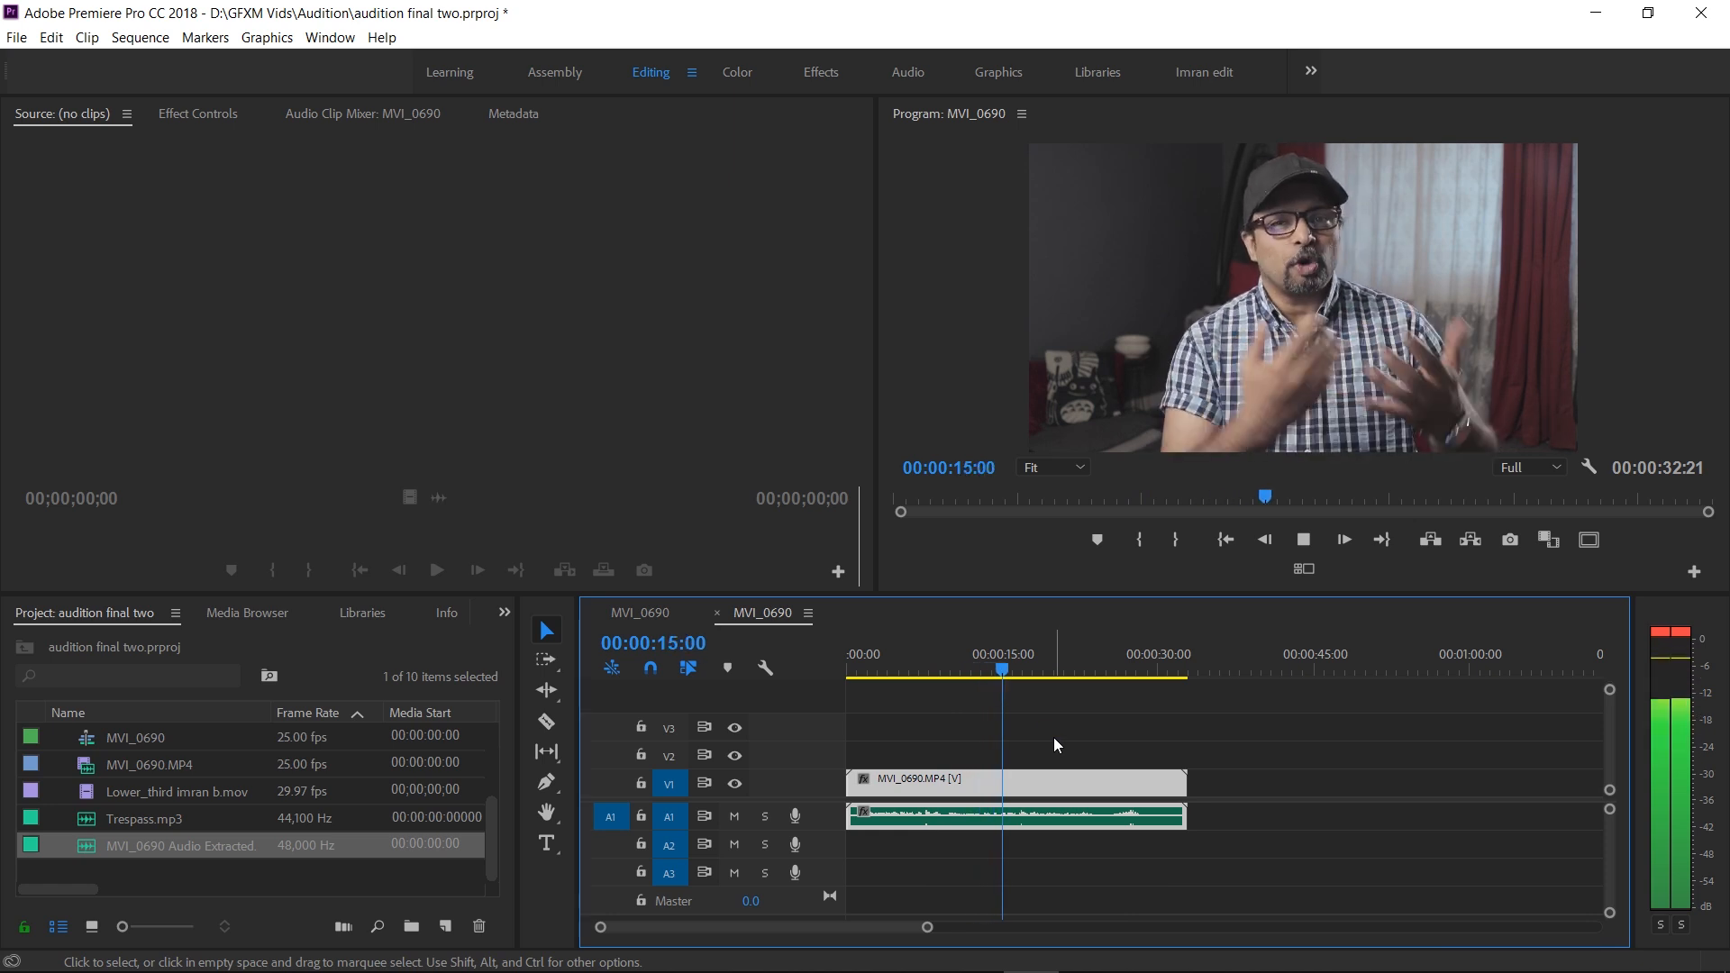
key(space)
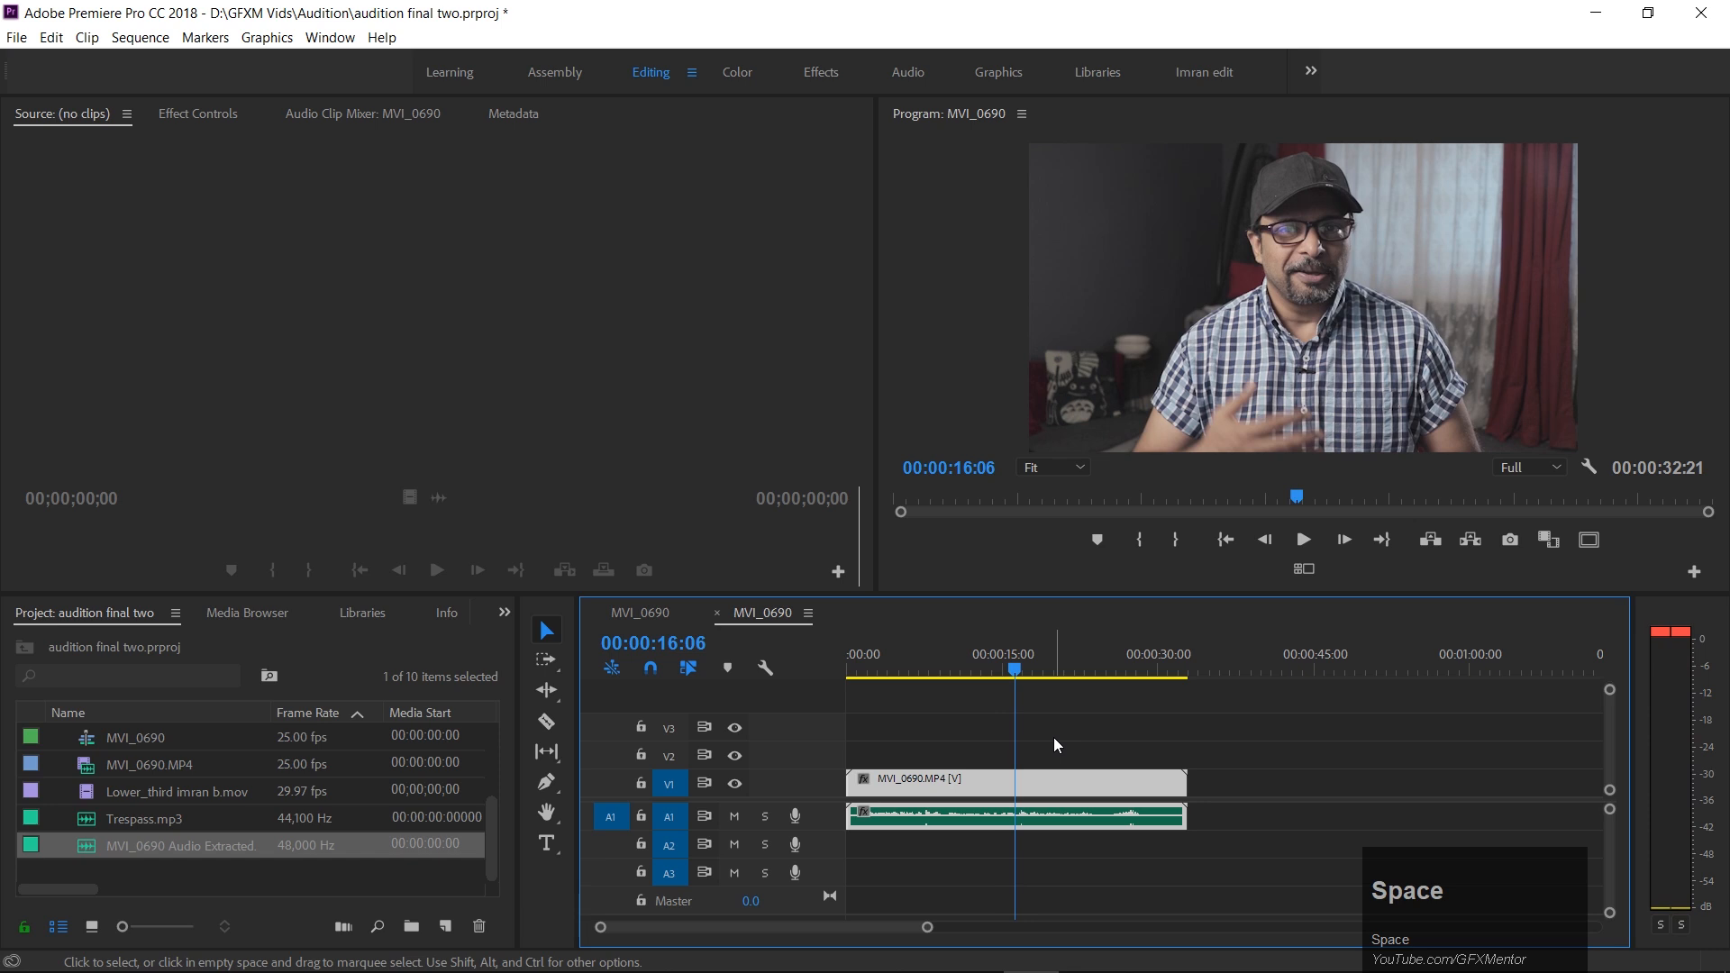
Compare the original and processed audio by undoing the clip's audio extraction, playing the sequence, then redoing the extraction and playing on.
key(ctrl+z)
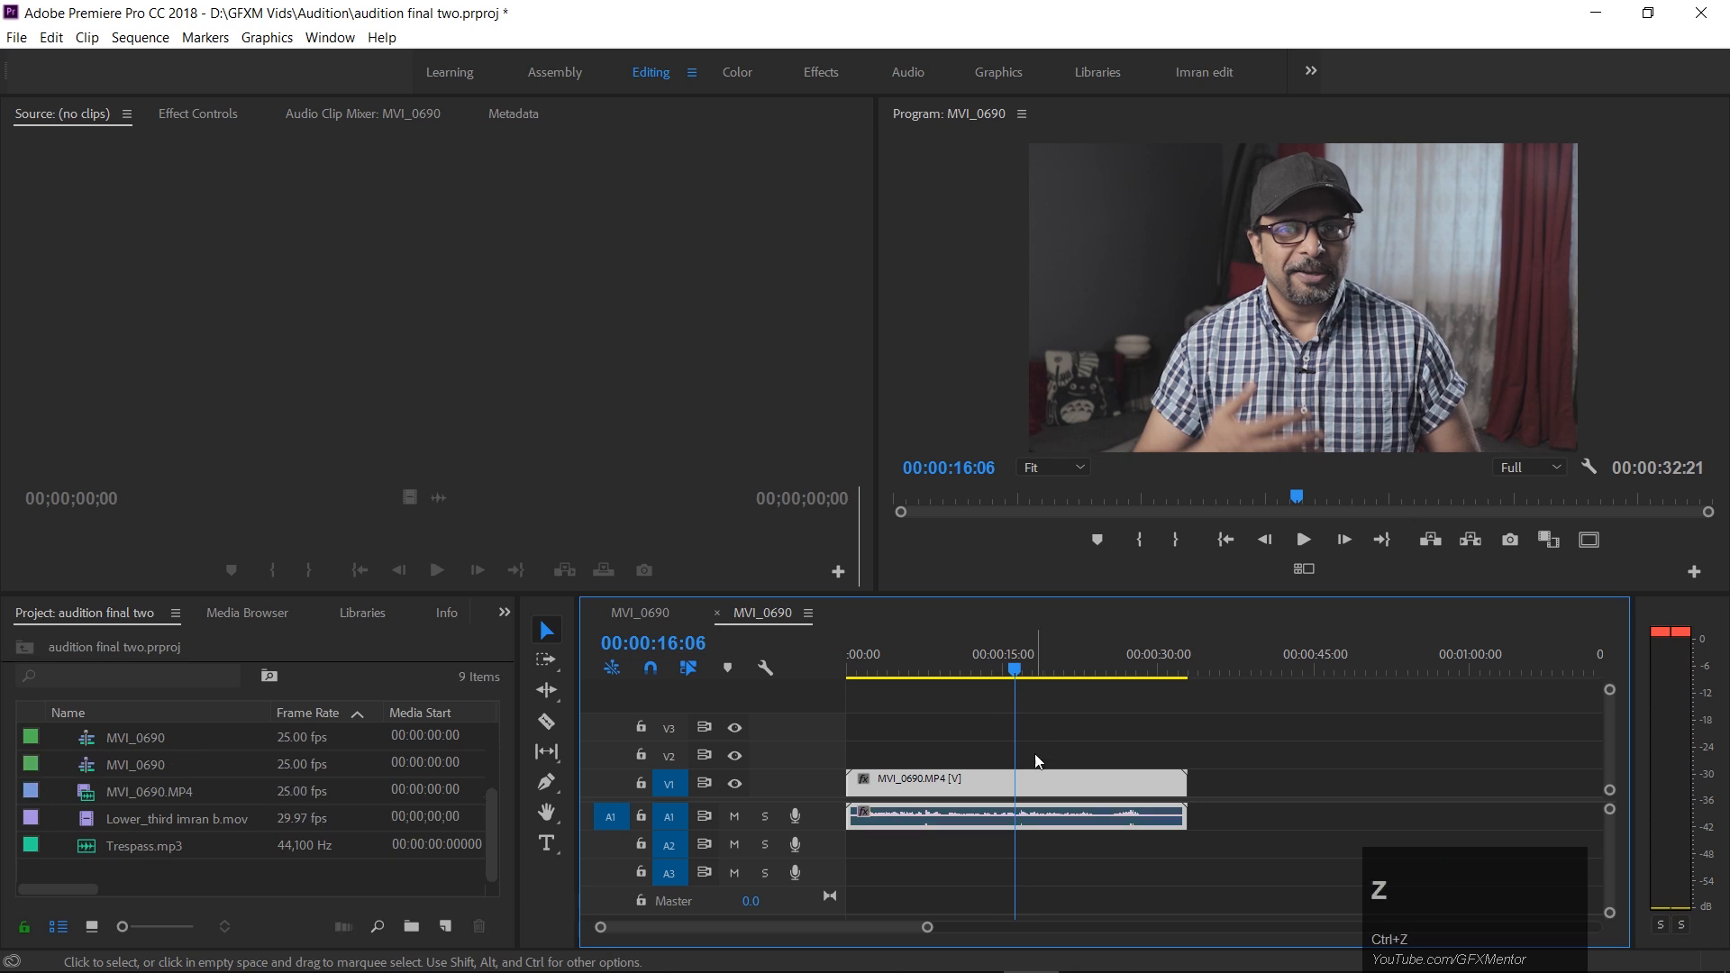
key(space)
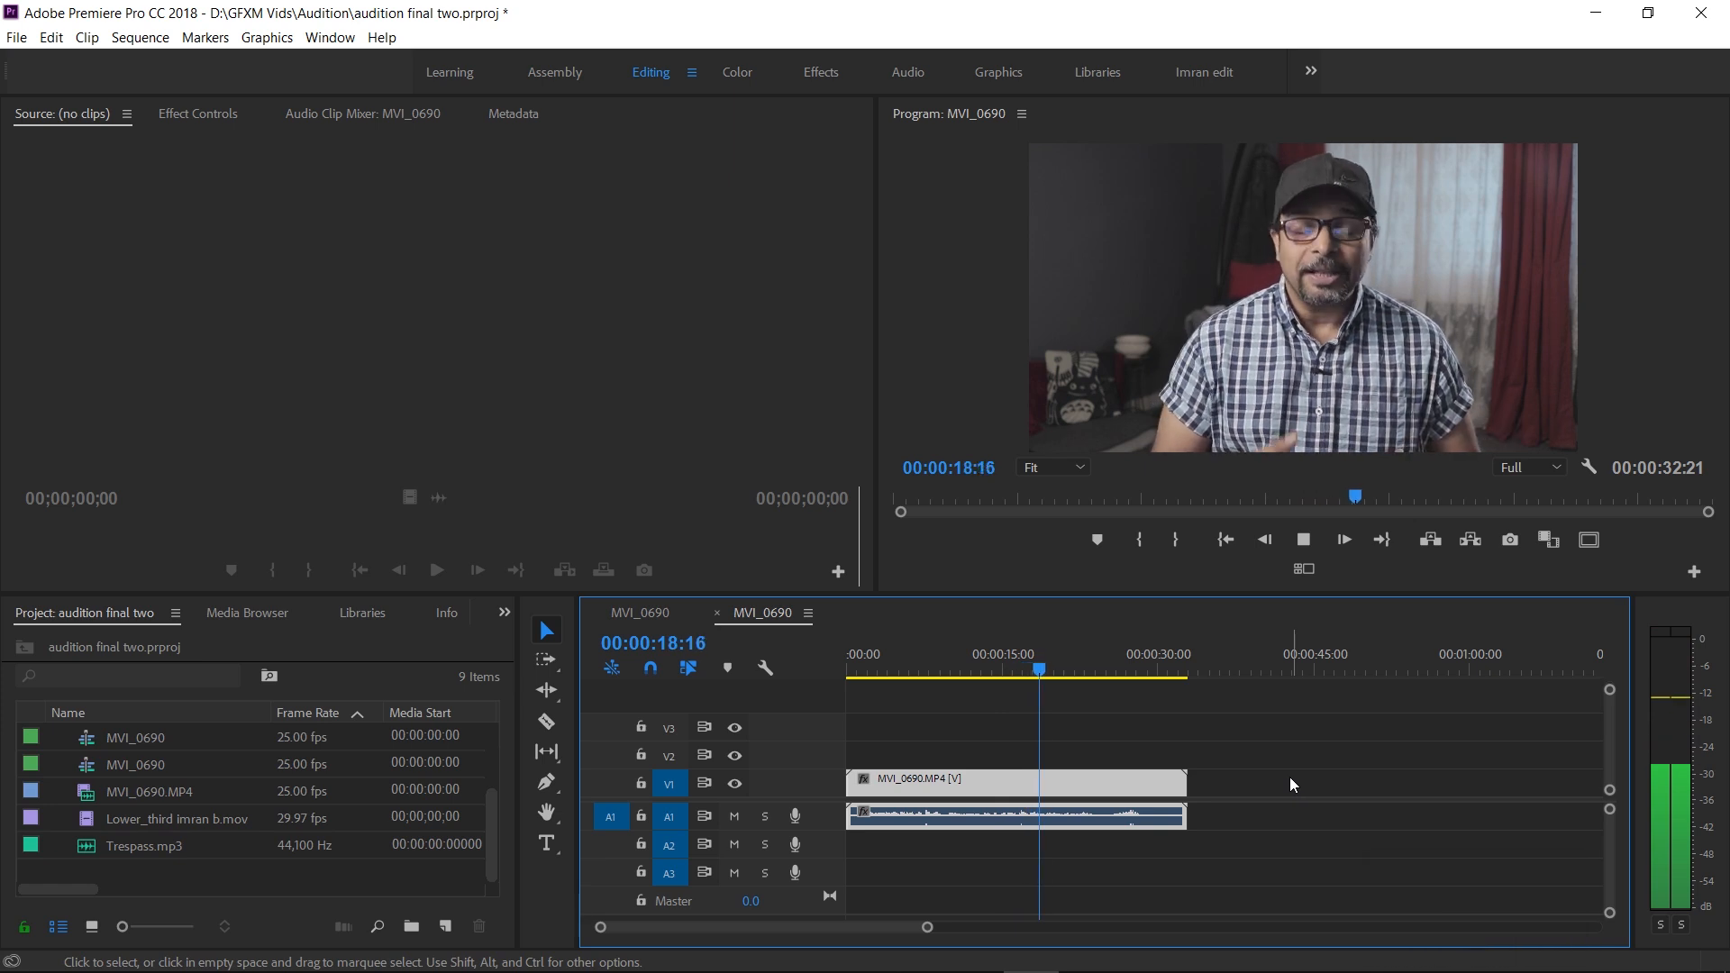
key(space)
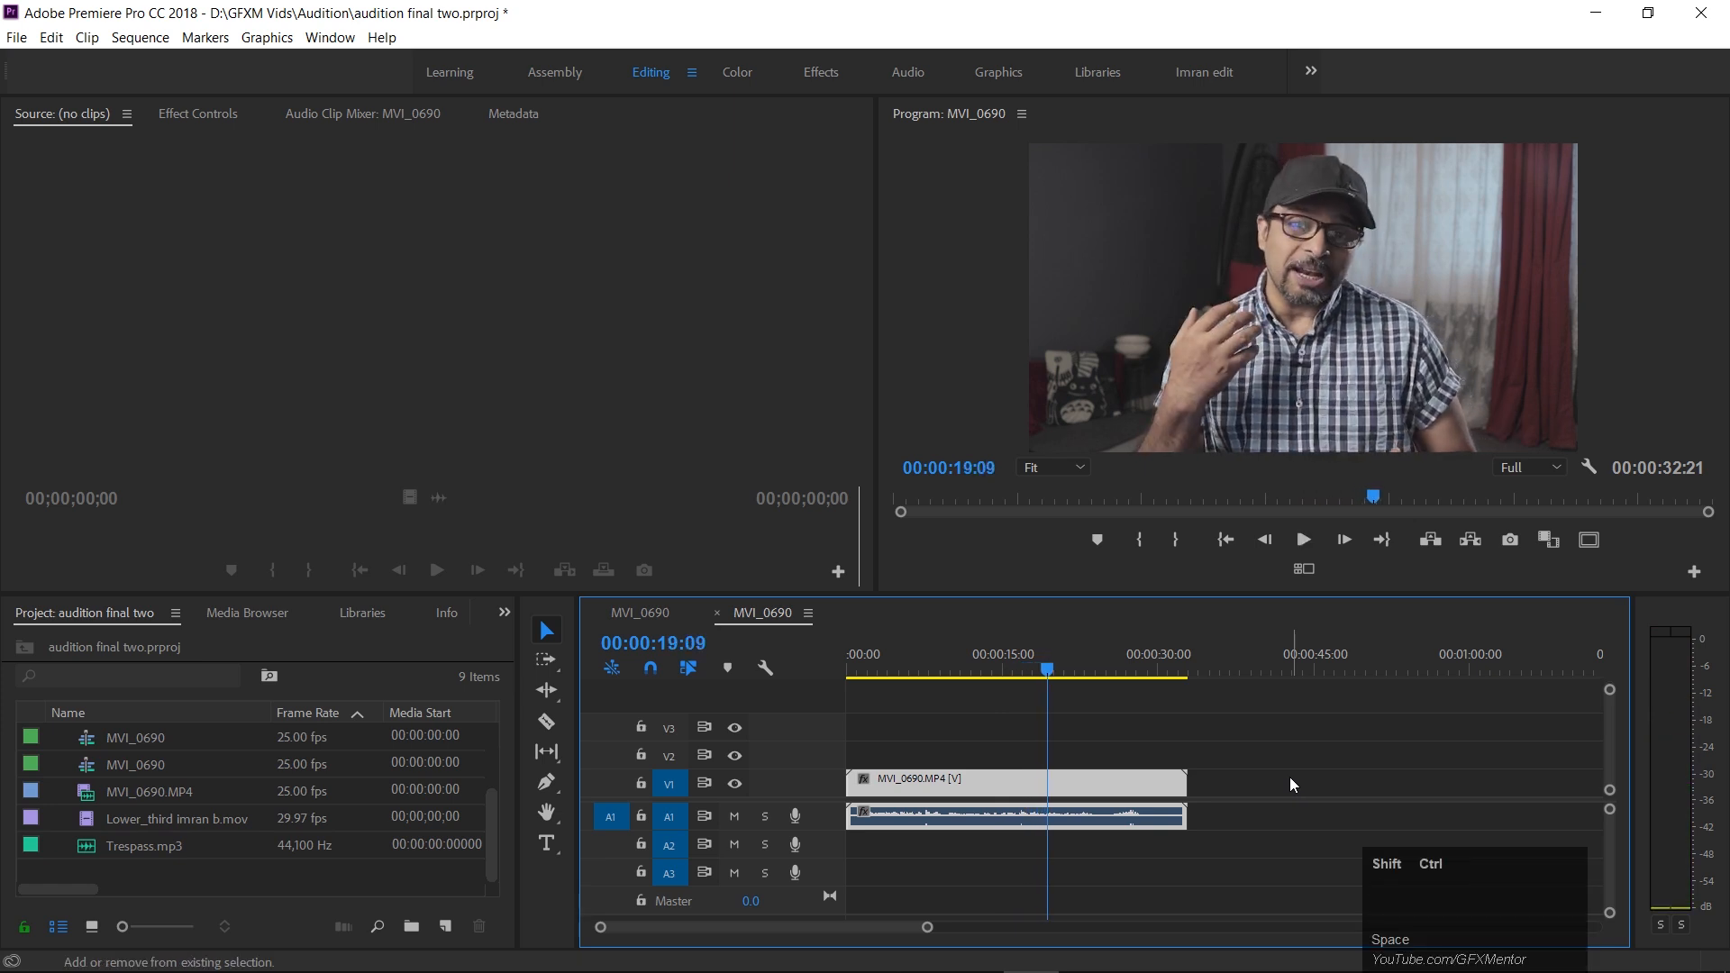
key(ctrl+shift+z)
key(space)
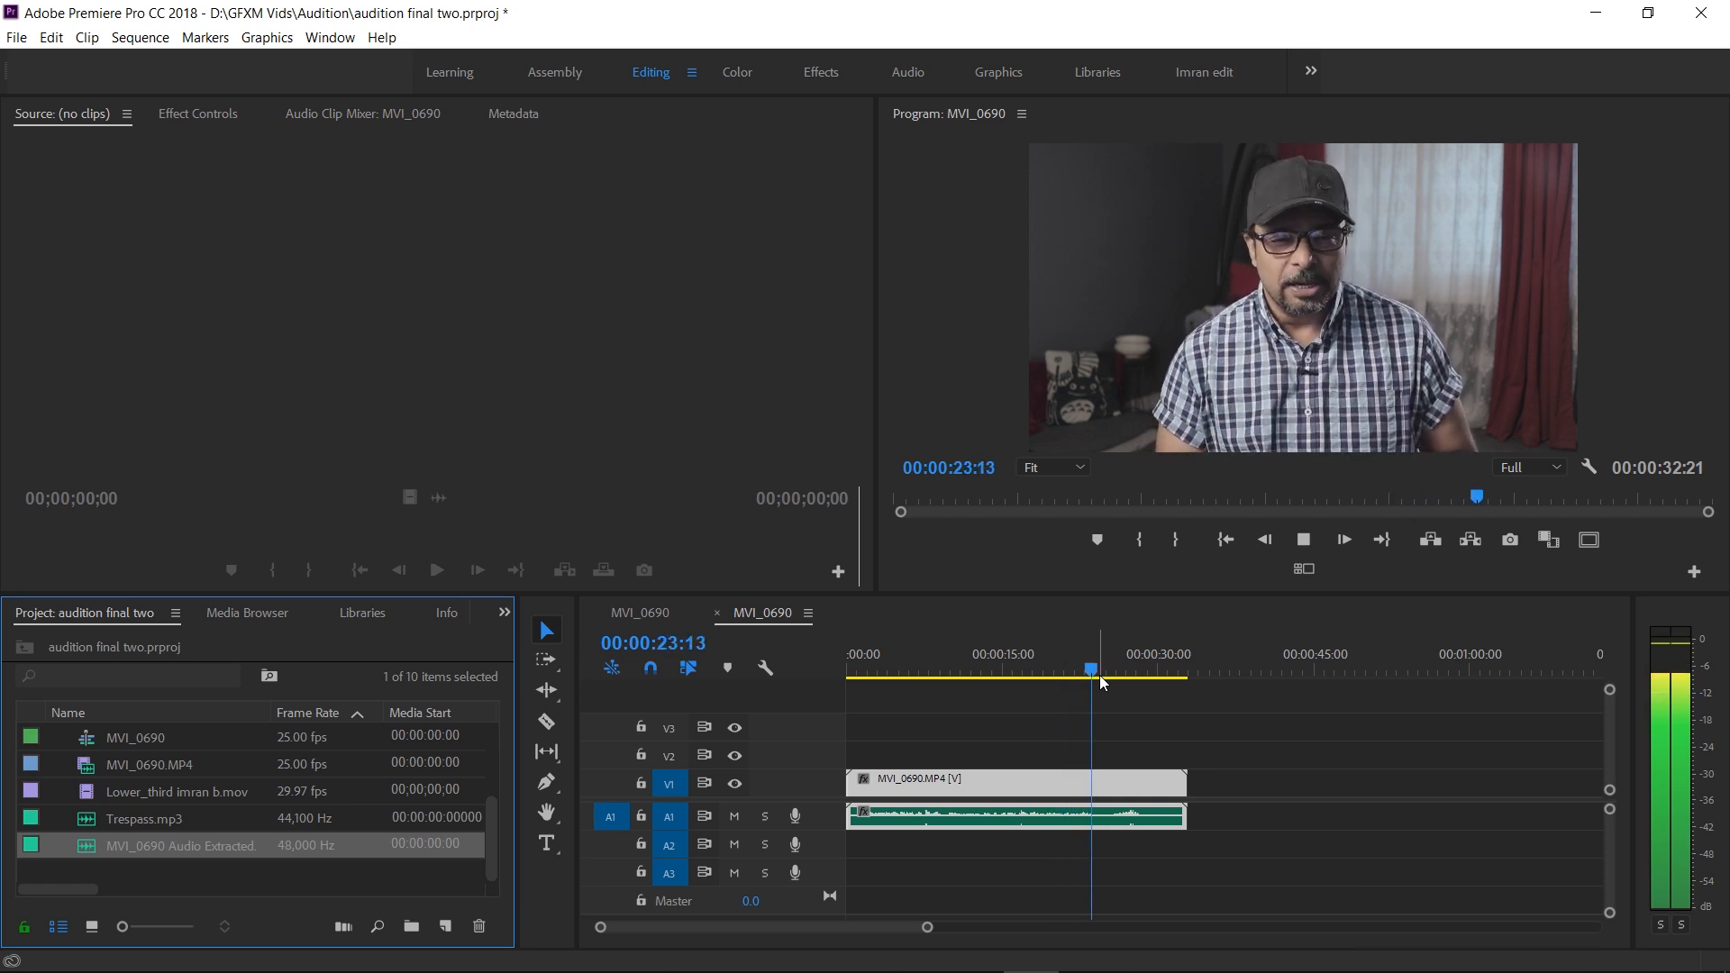
key(space)
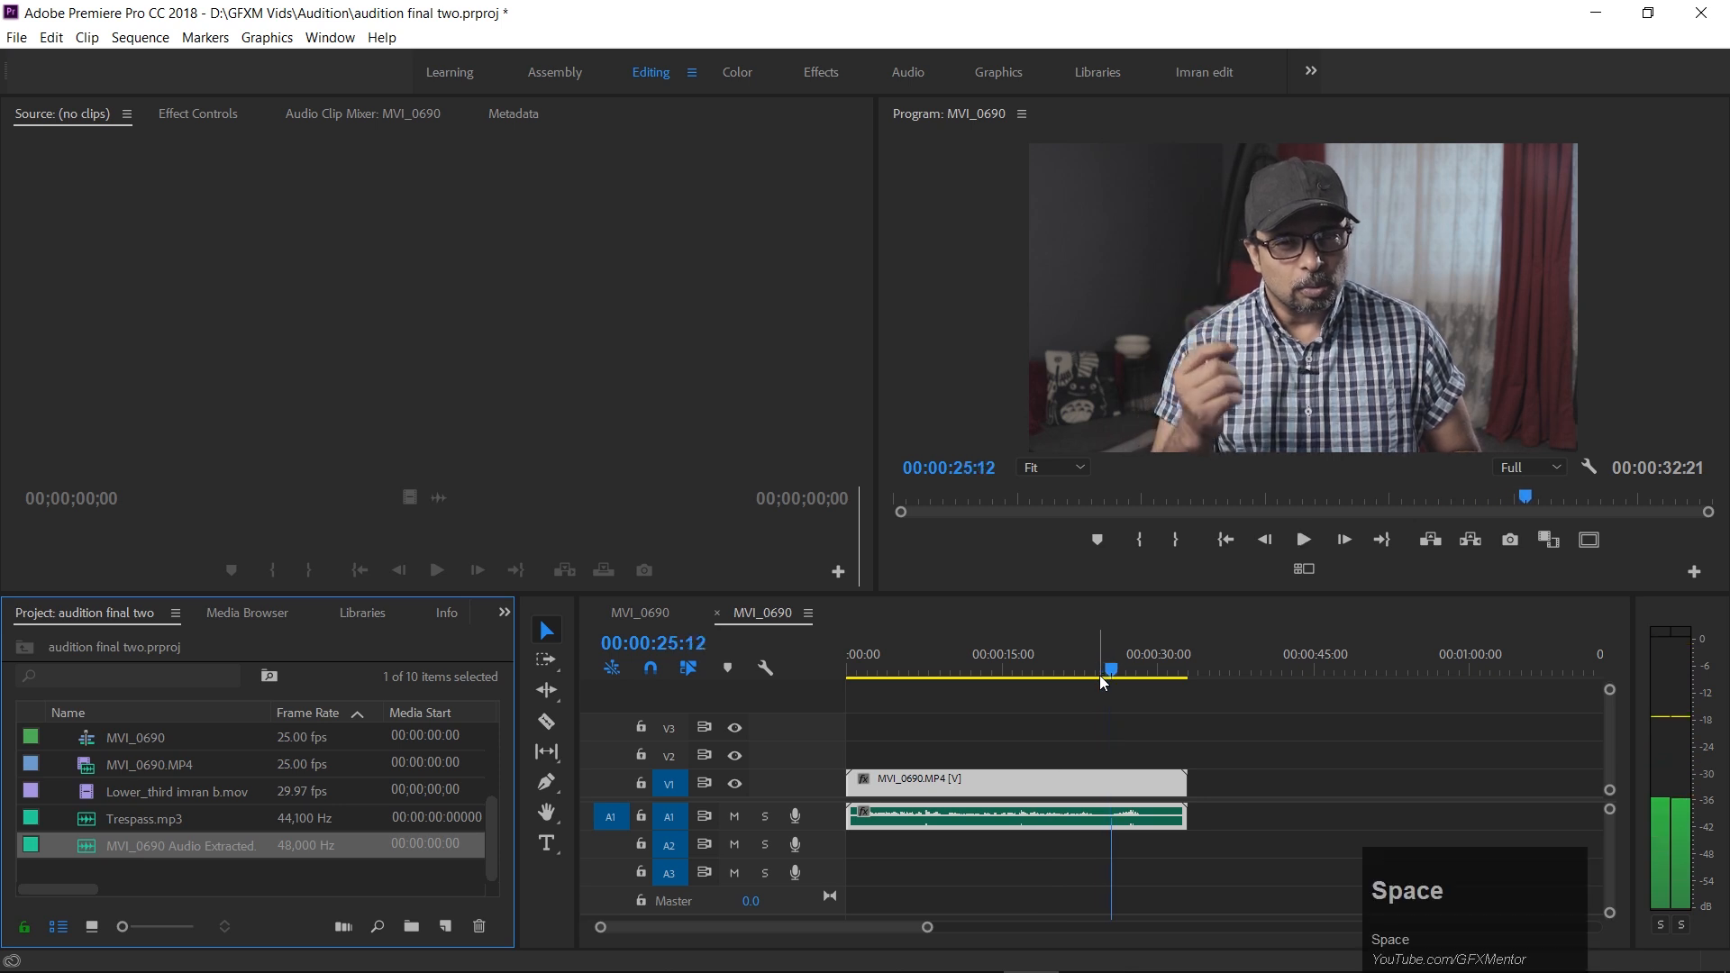